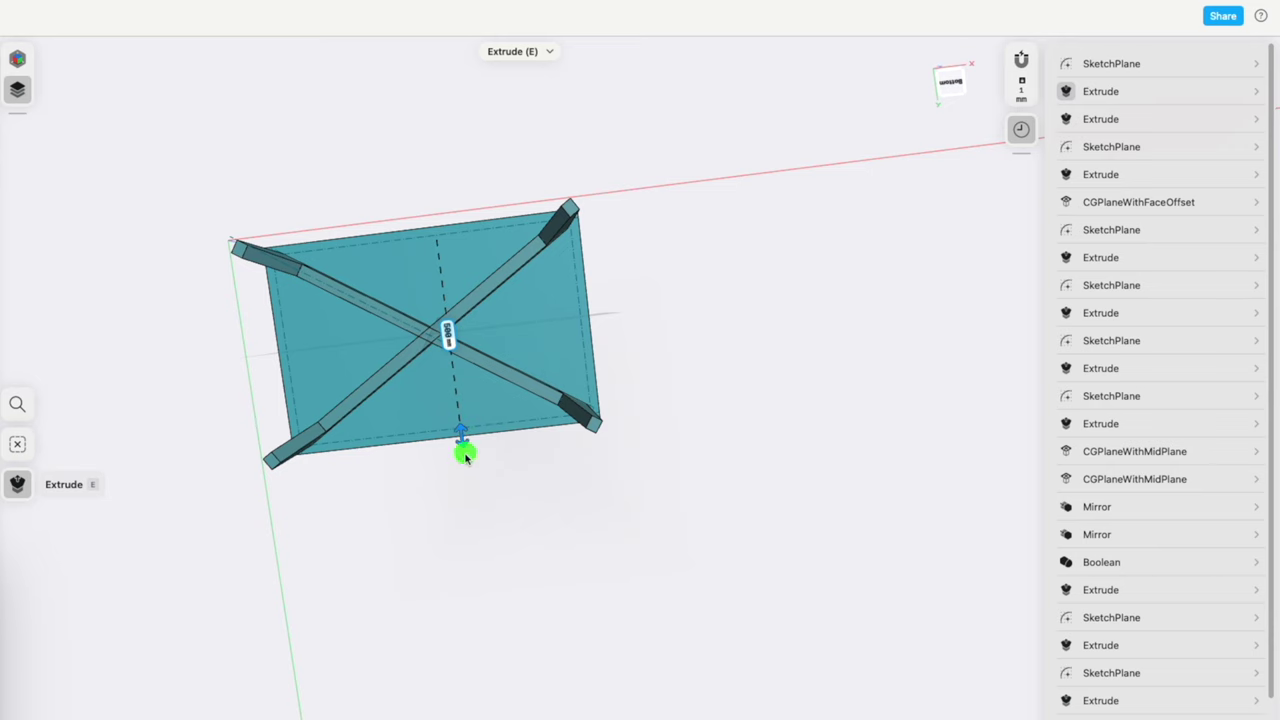
Set the table sketch extrusion to 1000 mm and a dimension to 400 mm
mouse_move(466, 449)
left_mouse_down()
mouse_move(469, 497)
mouse_move(453, 452)
left_mouse_up()
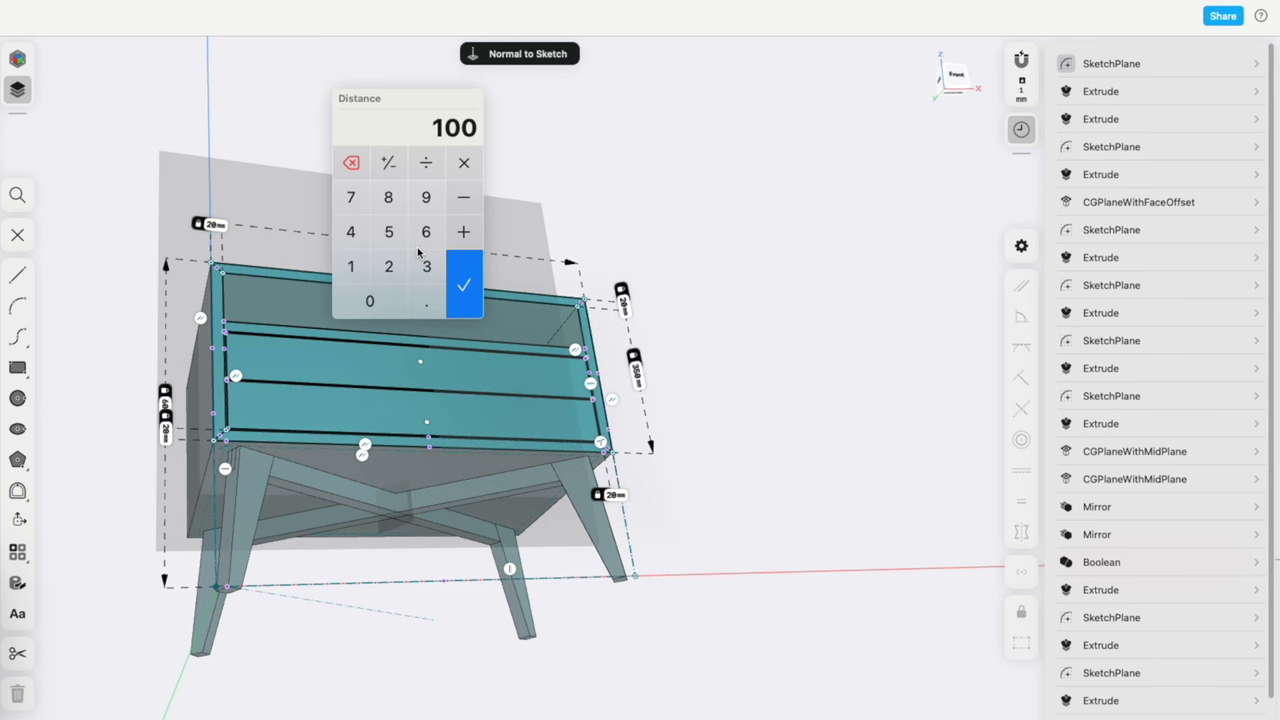
type("000")
key("Return")
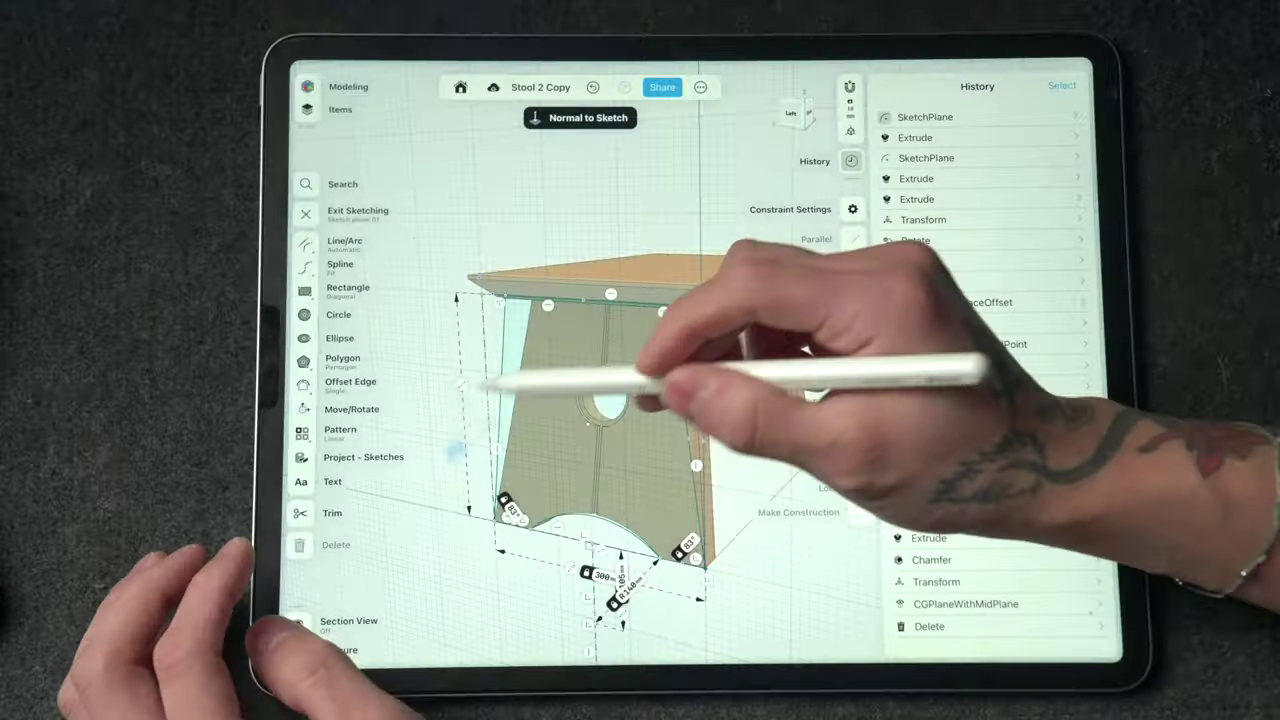
left_click(460, 375)
type("400")
left_click(508, 470)
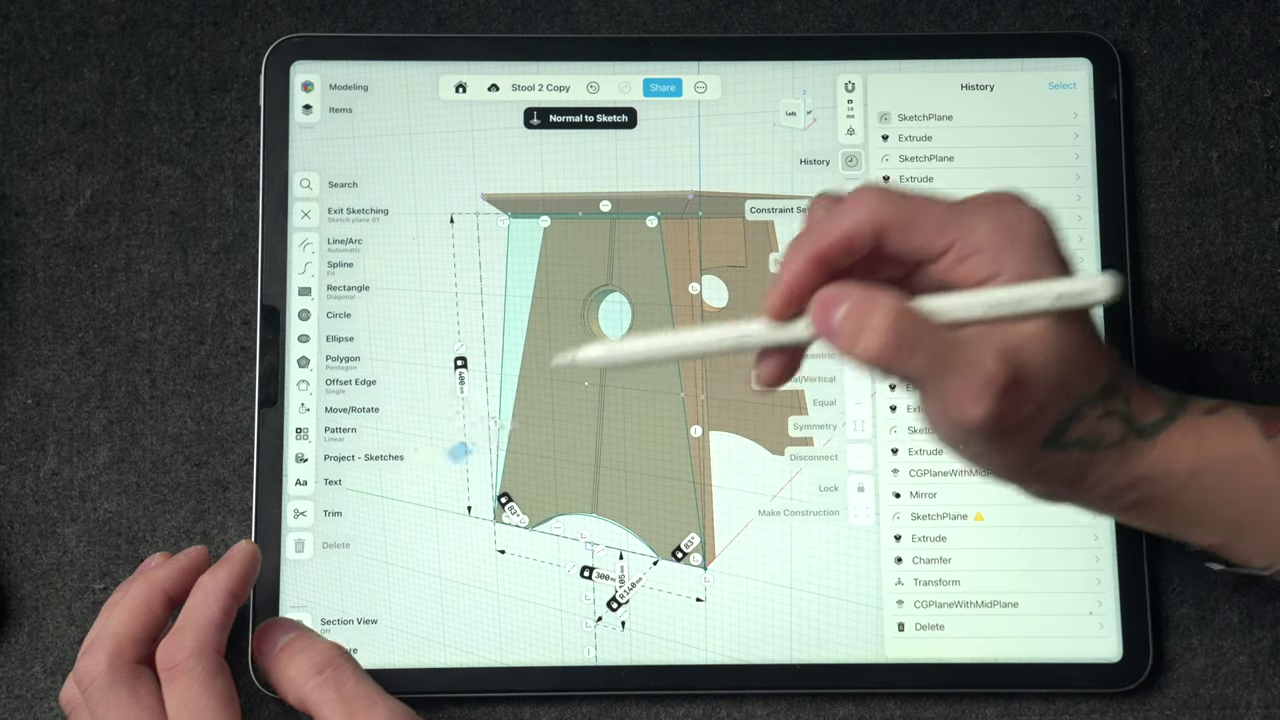
Leave the sketch and move the copied leg panel to the right
left_click(1150, 125)
left_click_drag(460, 440, 300, 420)
left_click_drag(650, 400, 745, 386)
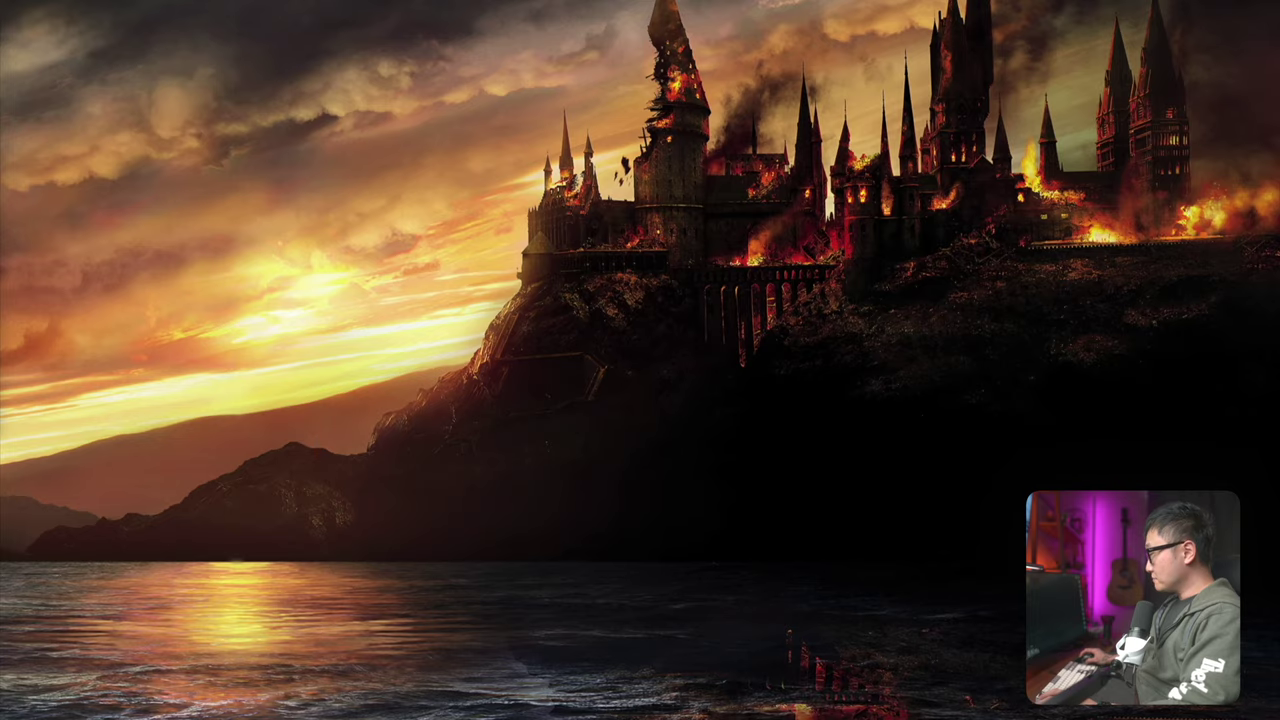
Start a new empty project in millimetres with the grid size locked at 1 mm
key("super+Tab")
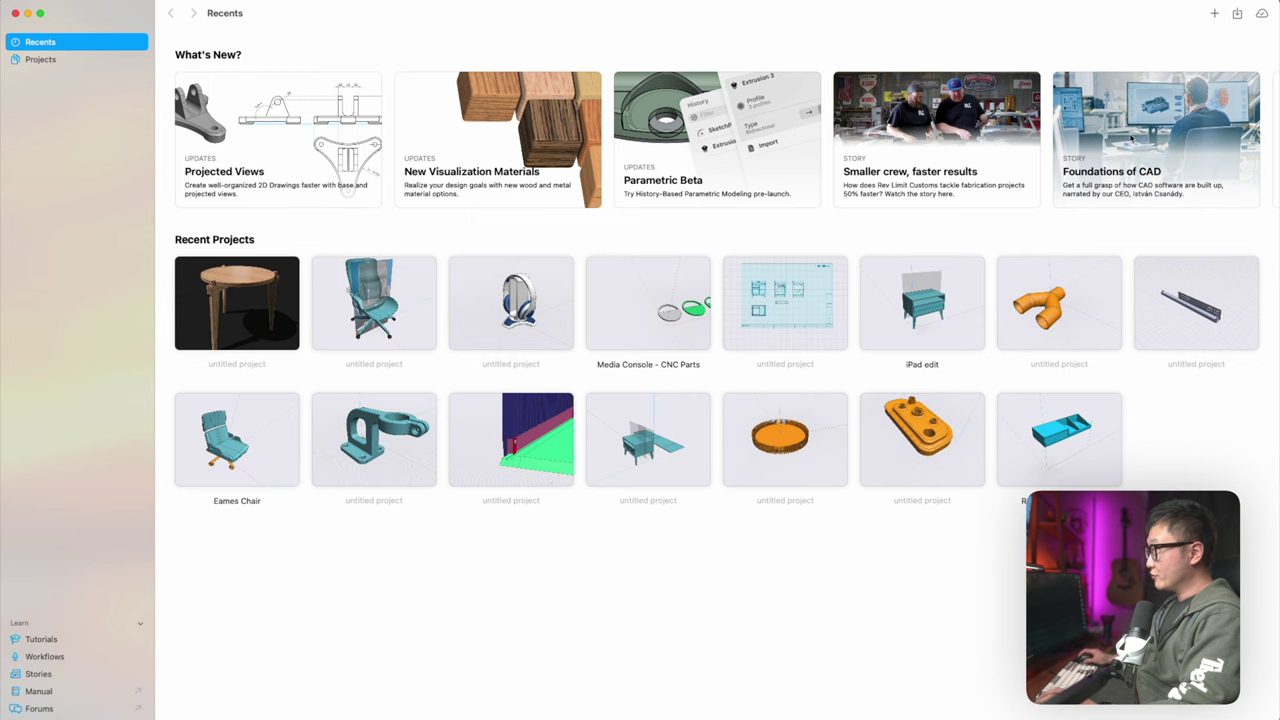
left_click(1216, 13)
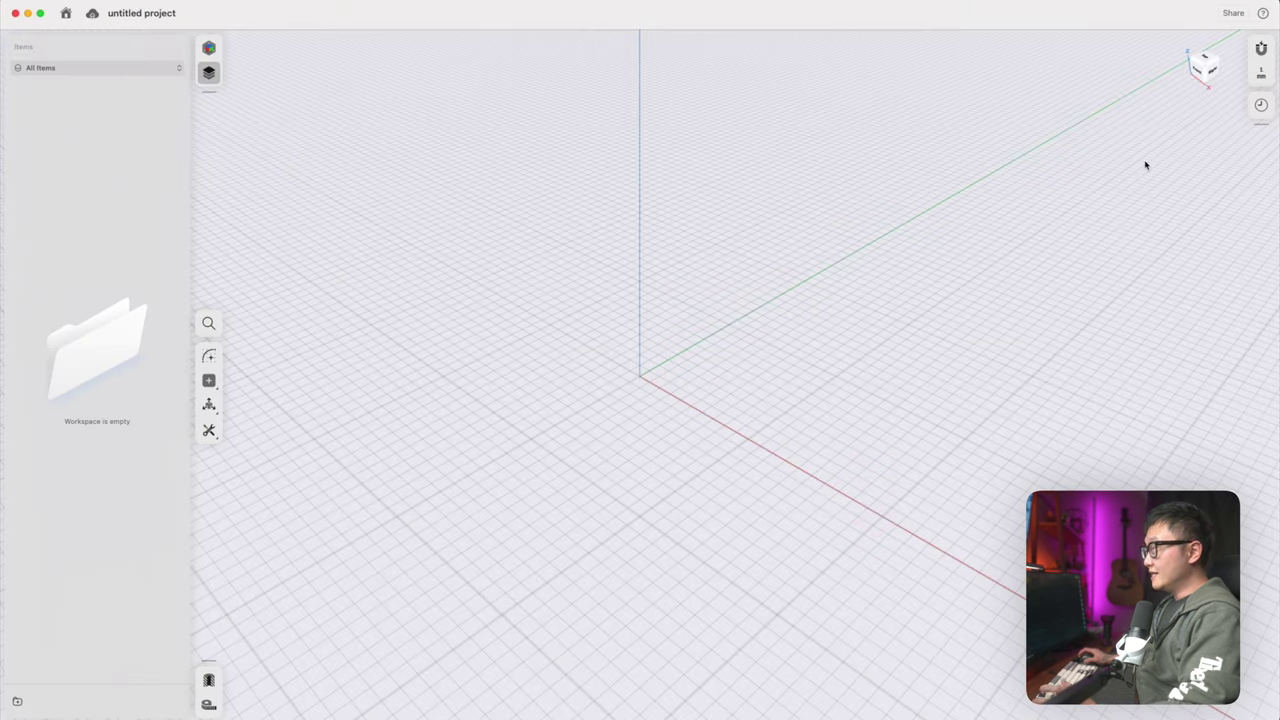
left_click(1261, 73)
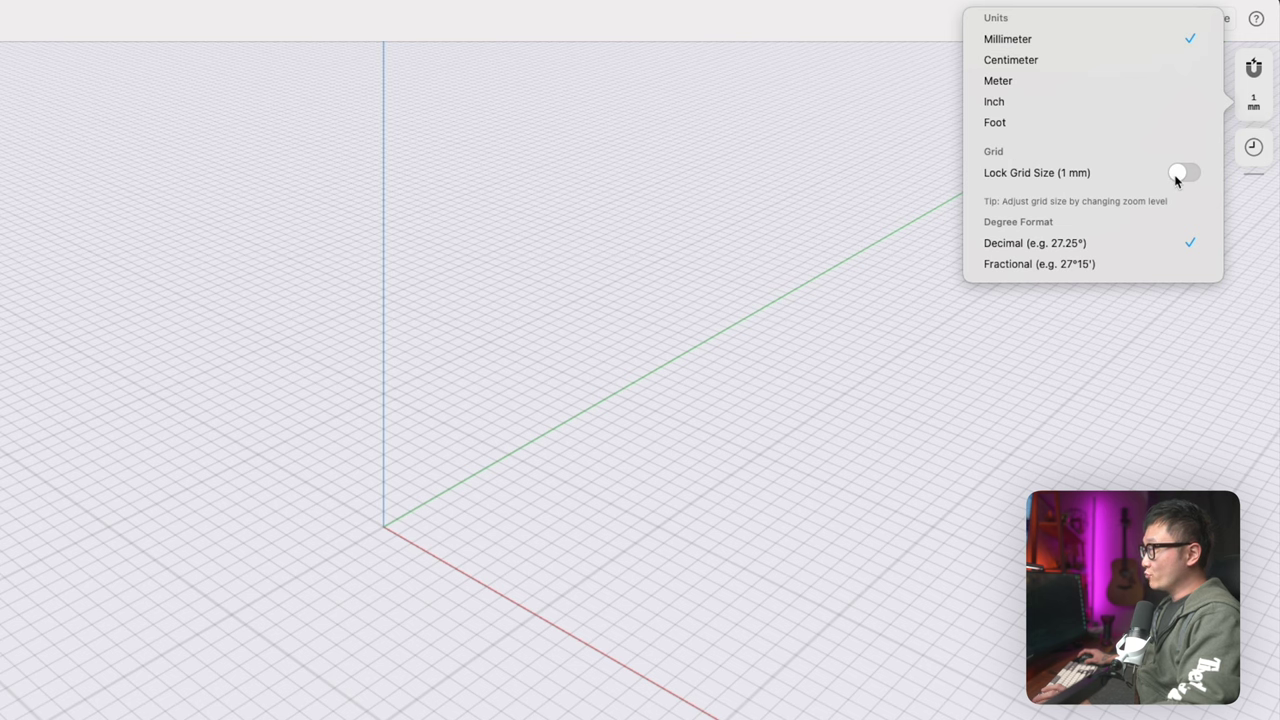
left_click(682, 344)
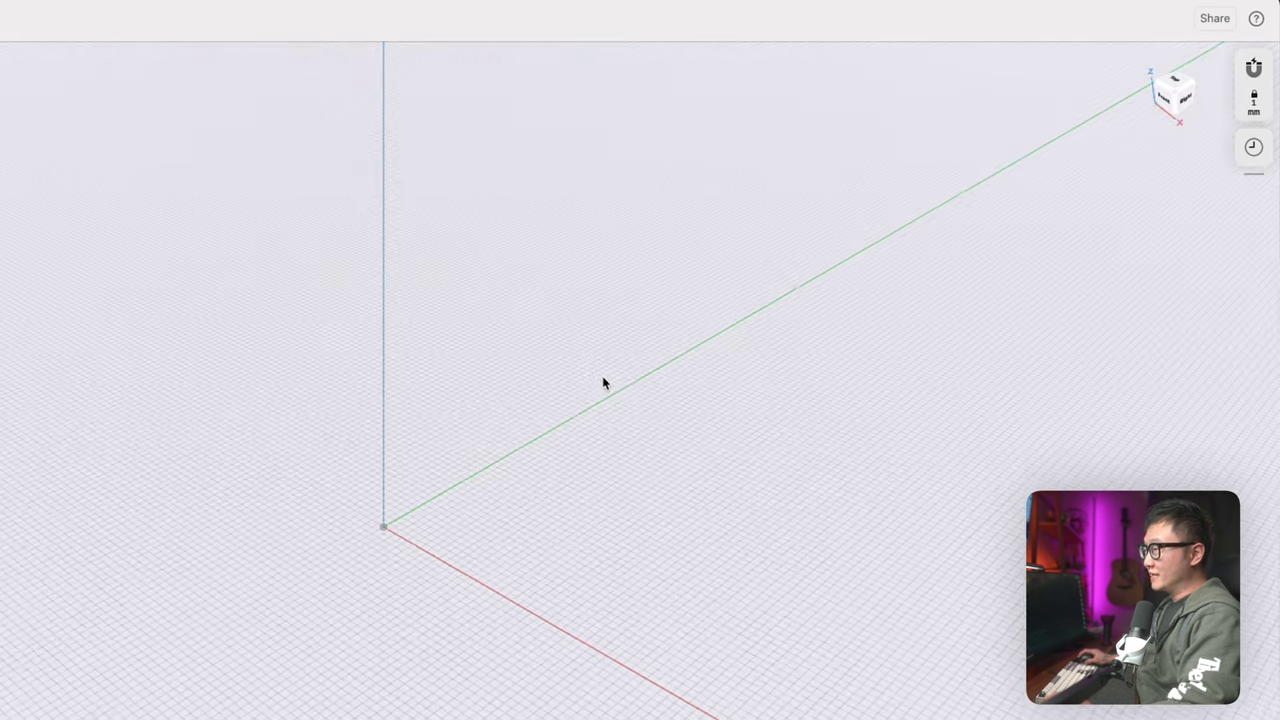
scroll(446, 510, "down", 3)
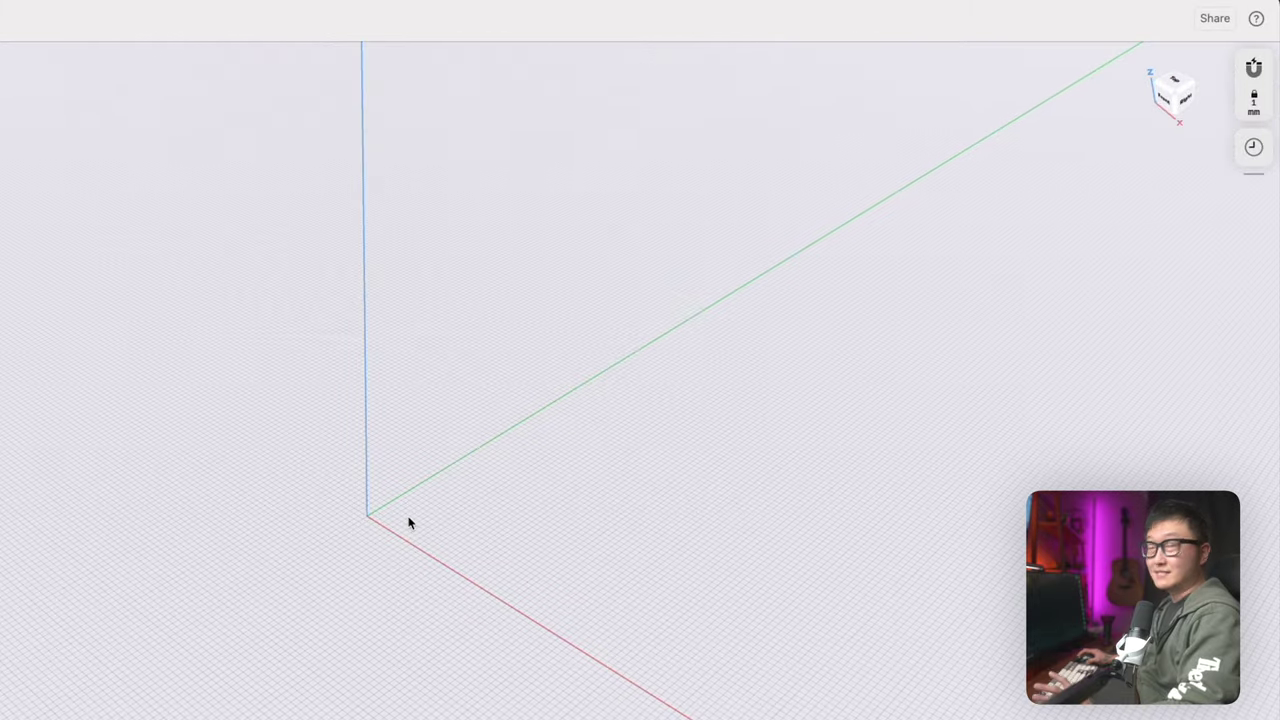
Check the snapping settings and switch to the orthographic Left view
left_click(1256, 67)
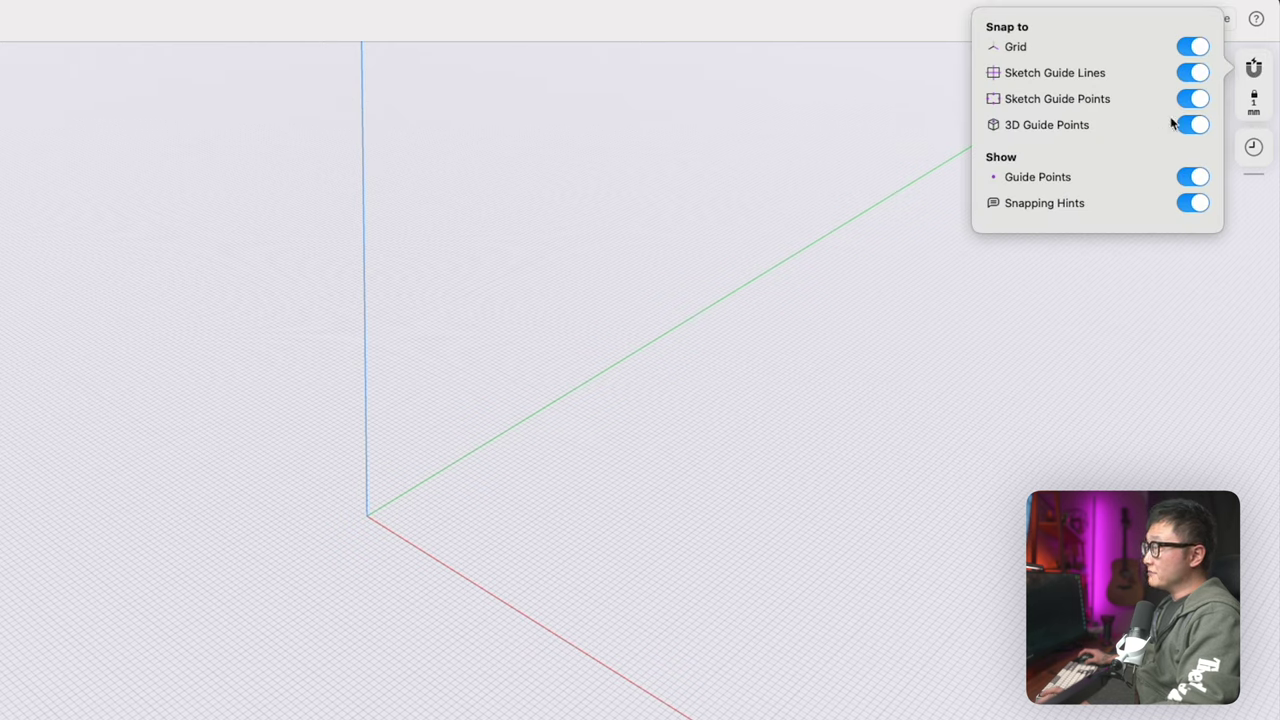
left_click(1089, 276)
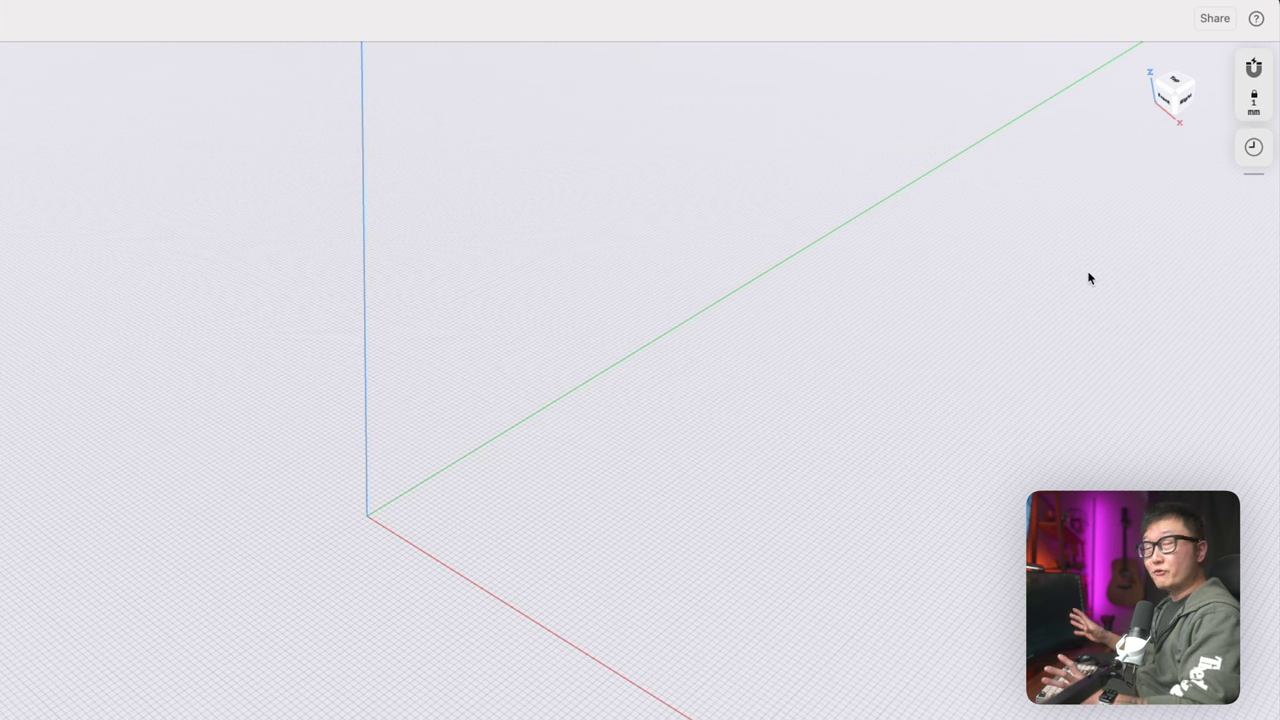
scroll(963, 288, "left", 10)
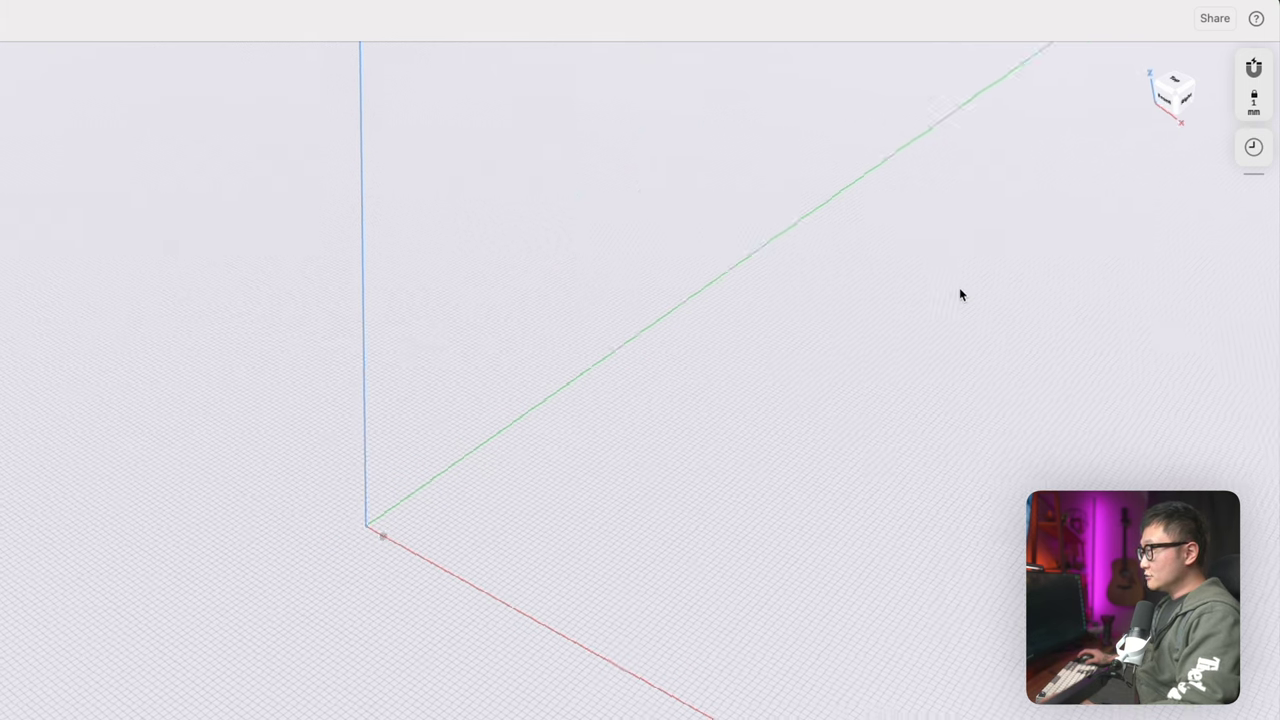
scroll(1160, 93, "left", 5)
left_click(1168, 98)
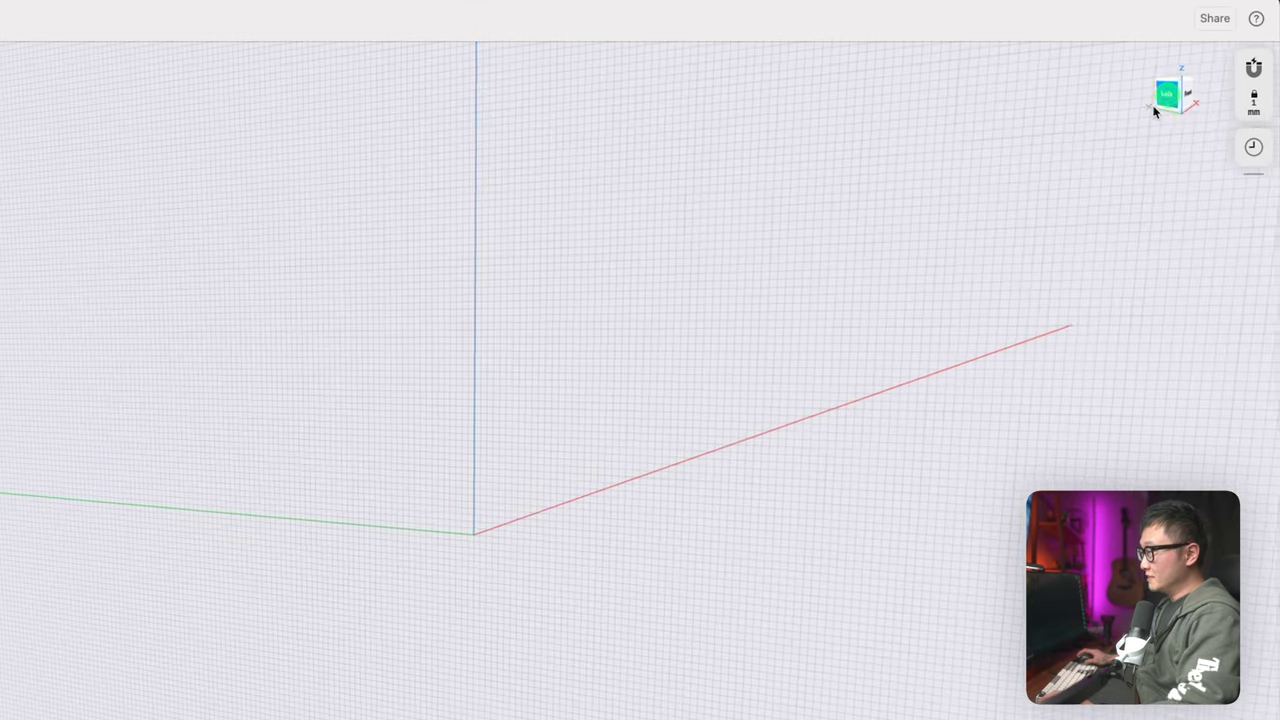
scroll(603, 332, "up", 5)
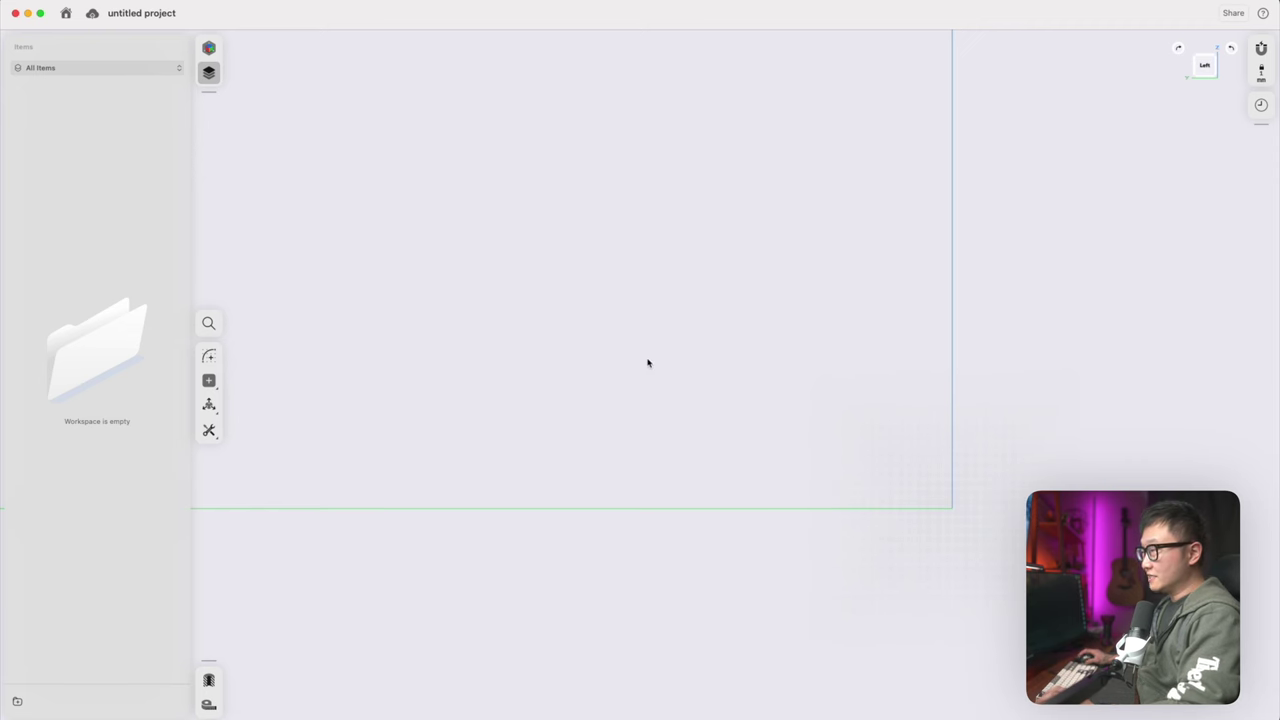
On a new sketch, draw a closed trapezoid from the origin: bottom edge leftward, slanted sides, top edge
left_click(213, 357)
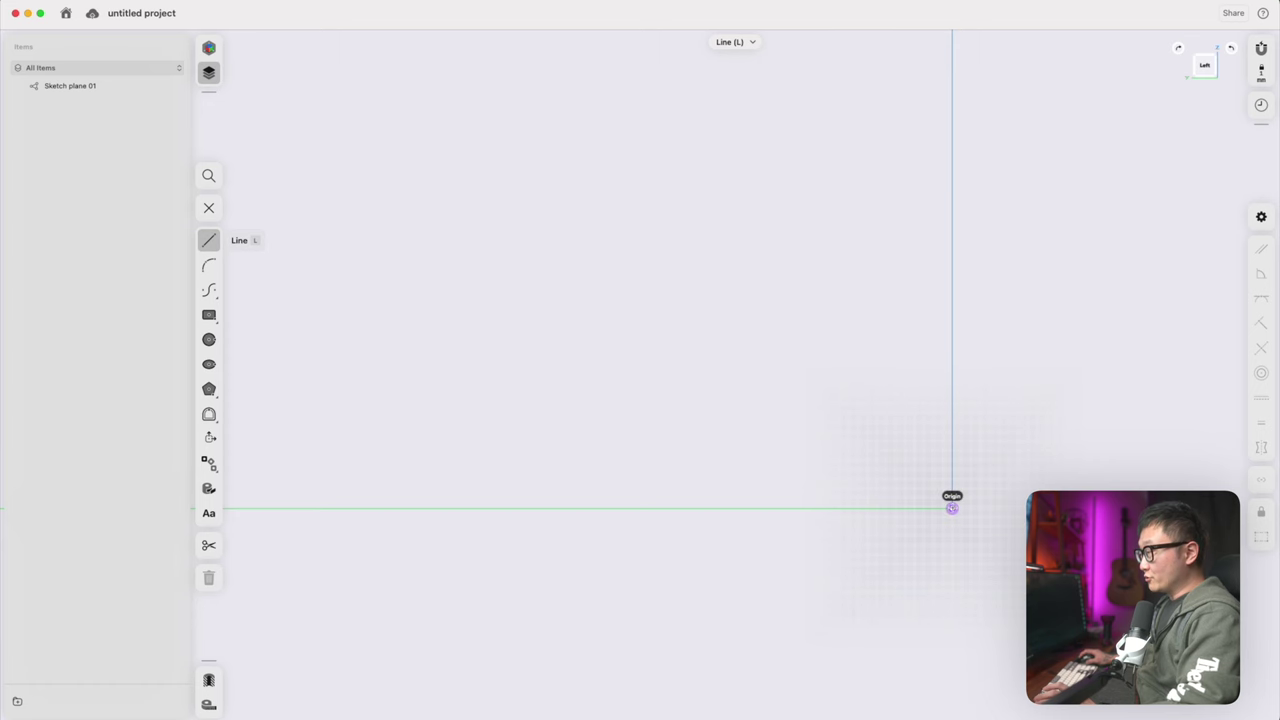
left_click(953, 508)
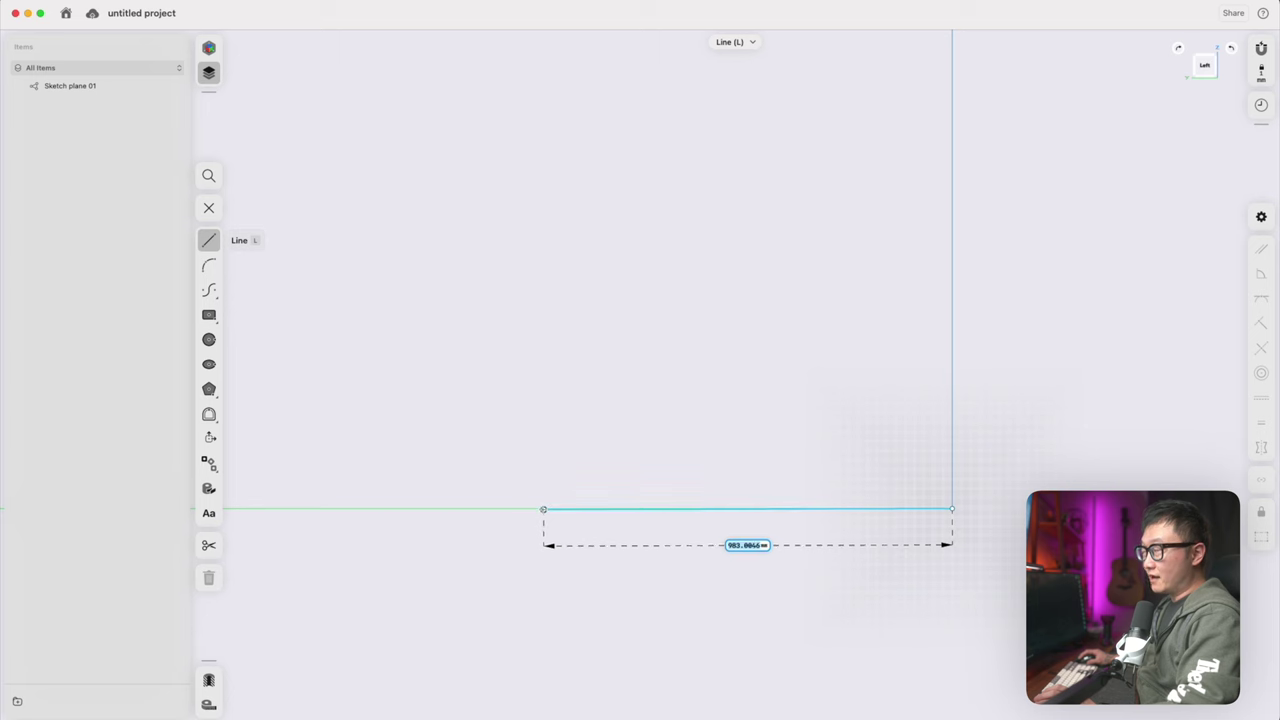
left_click(543, 508)
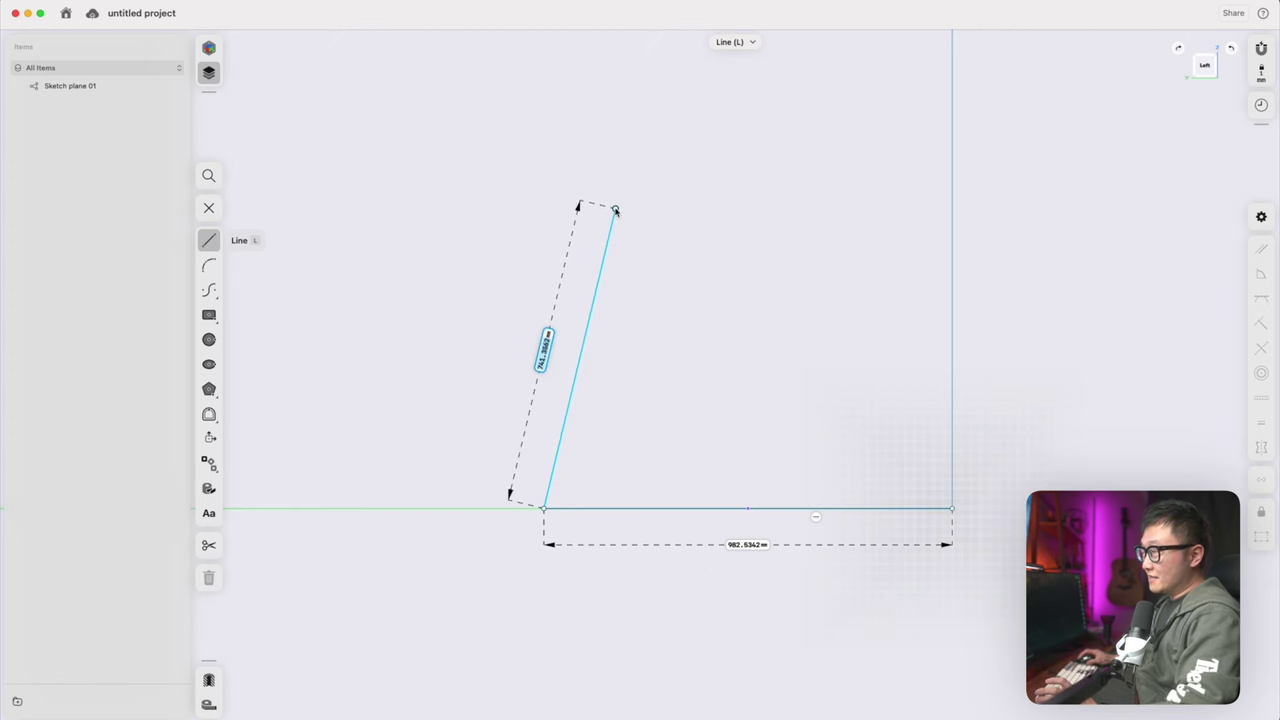
left_click(616, 209)
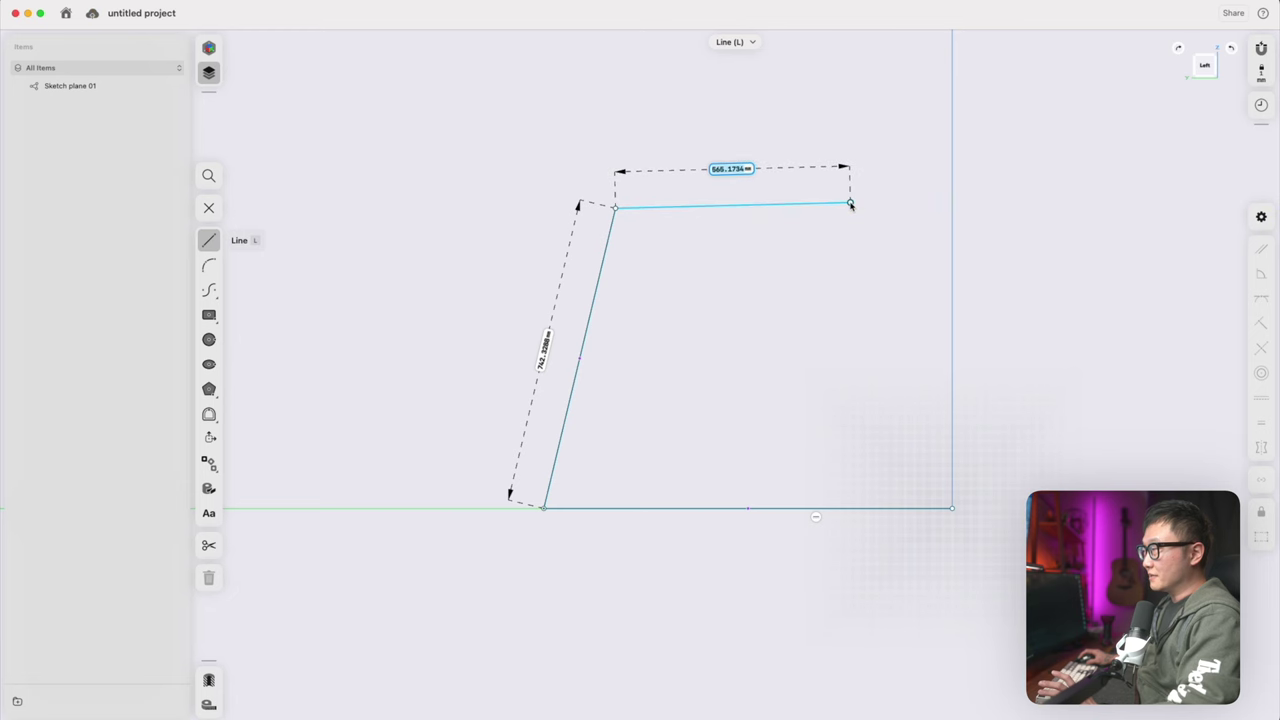
left_click(850, 209)
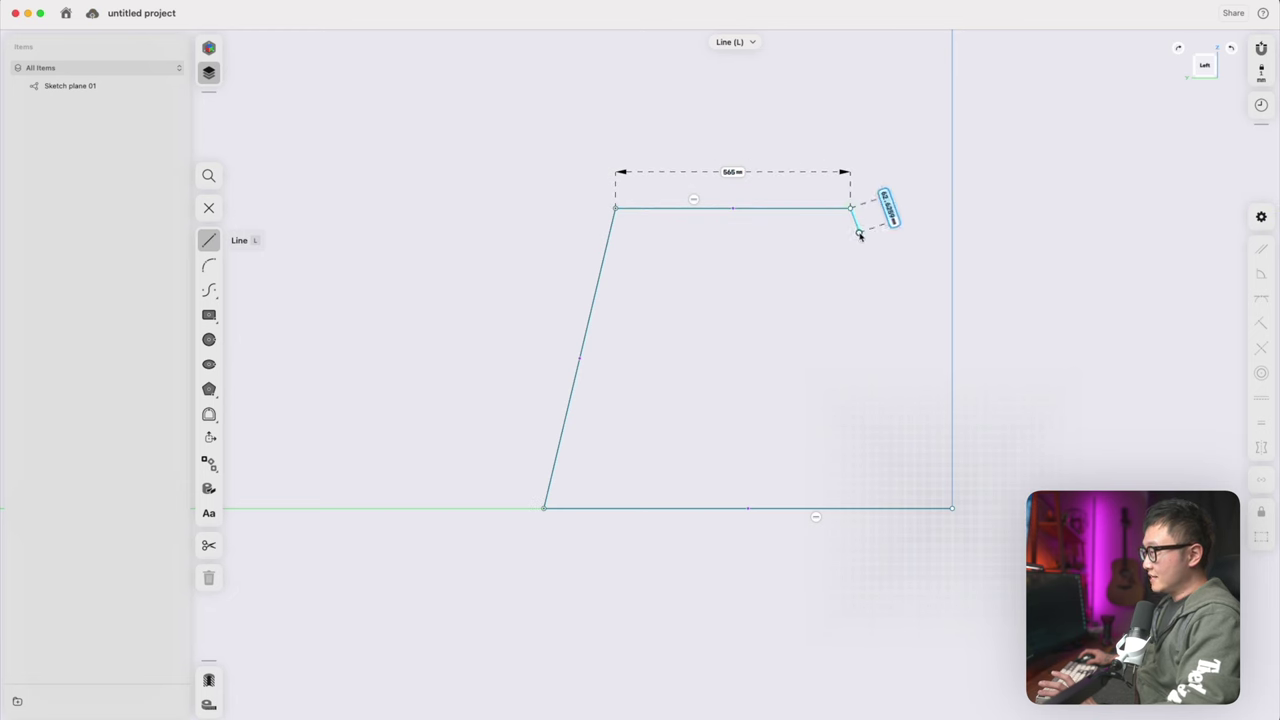
left_click(952, 509)
key("Escape")
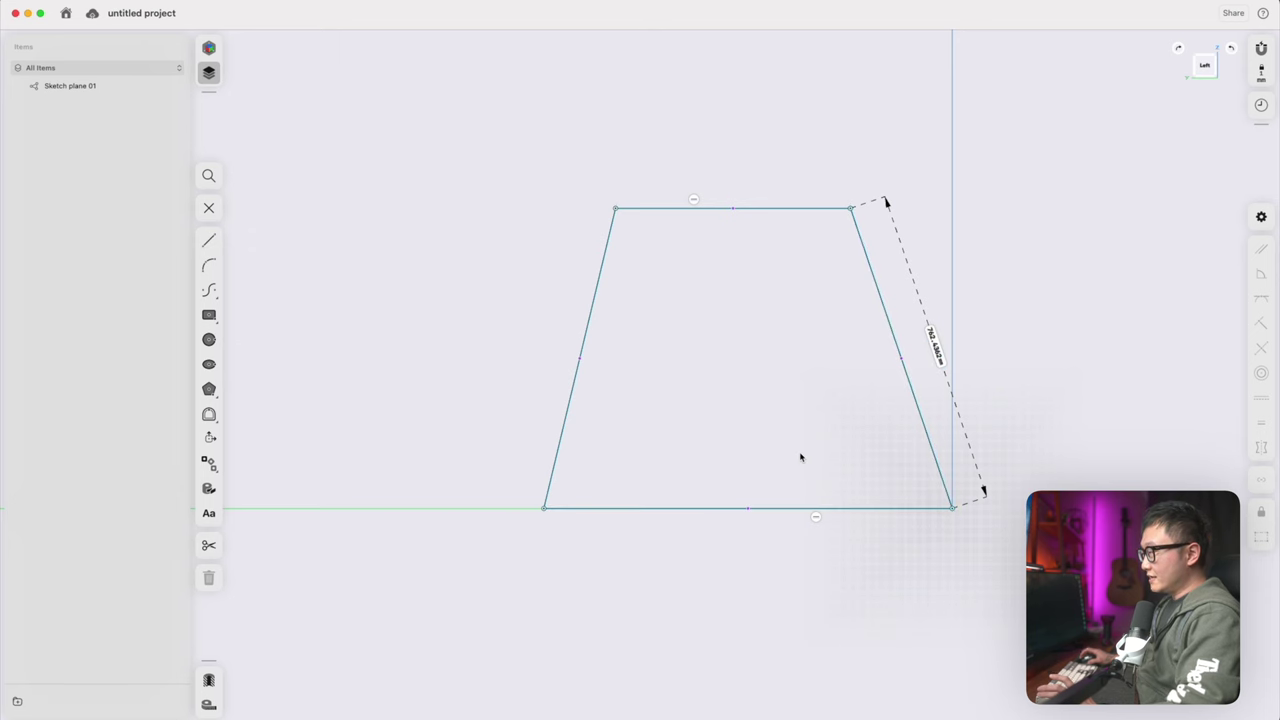
left_click(697, 510)
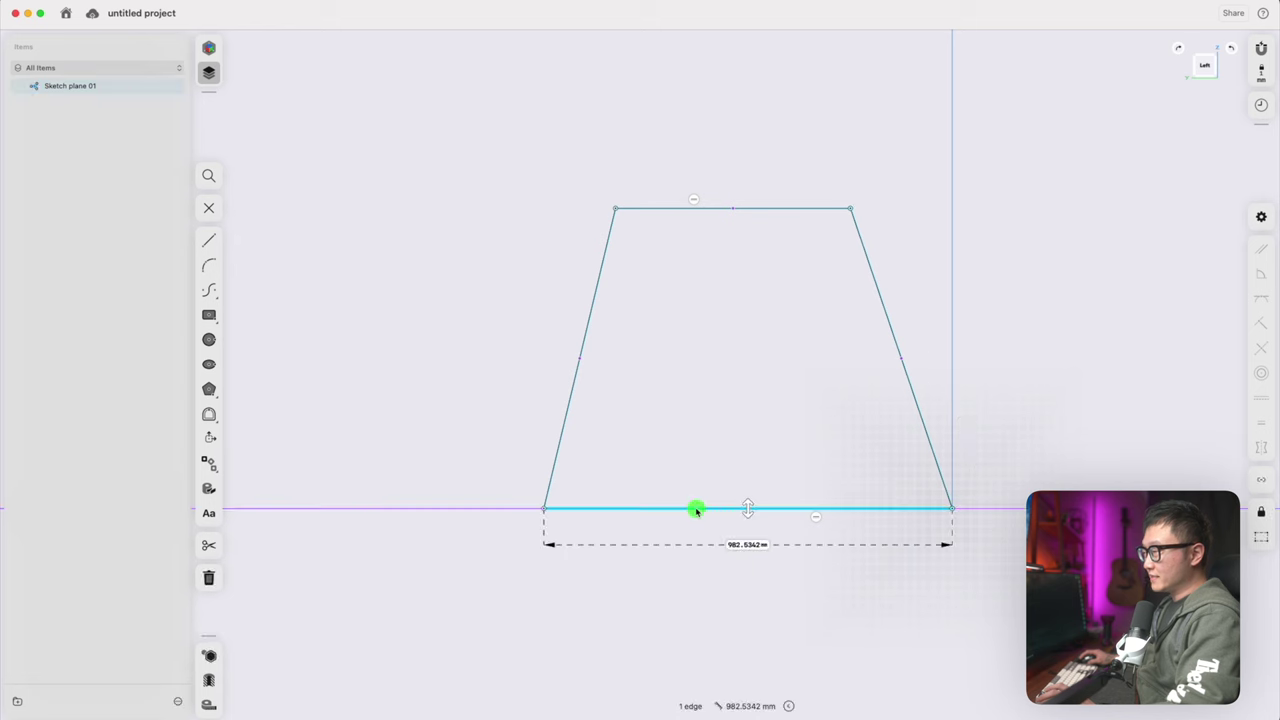
Dimension the trapezoid's base to 300 mm and its height to 300 mm
left_click(747, 545)
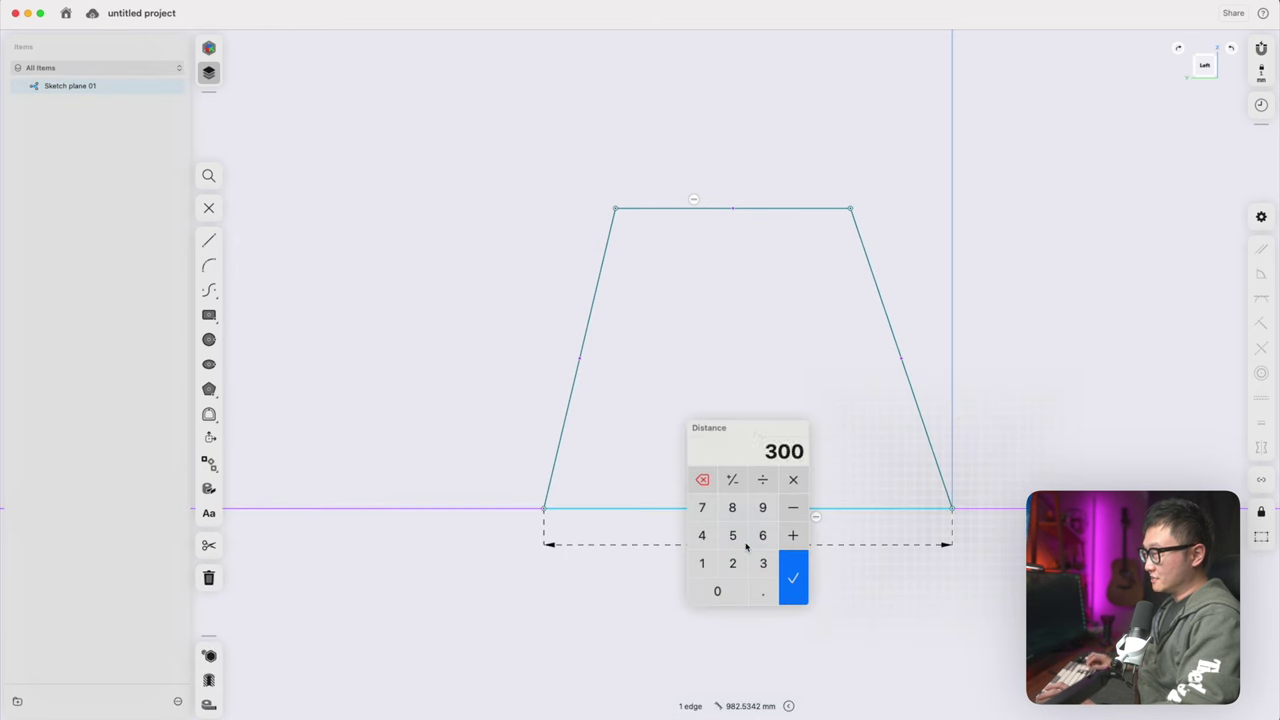
type("300")
key("Return")
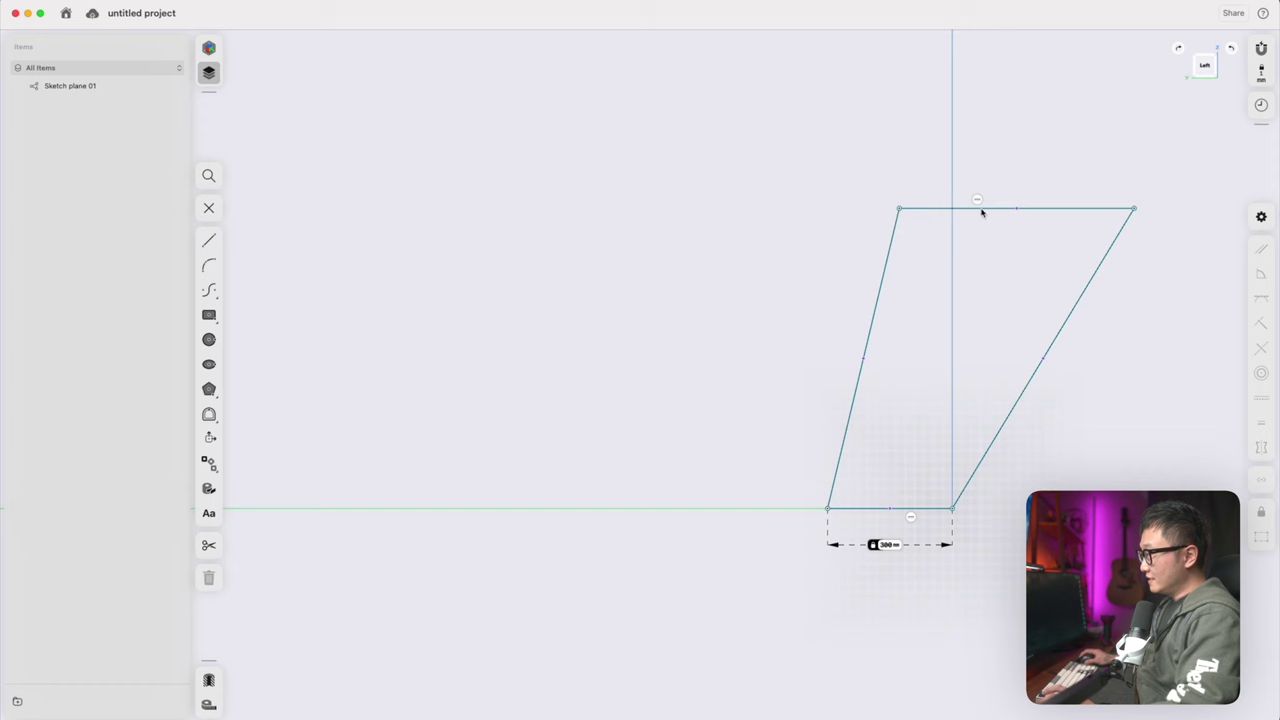
left_click(1043, 209)
left_click(909, 509)
left_click(1166, 363)
type("300")
key("Return")
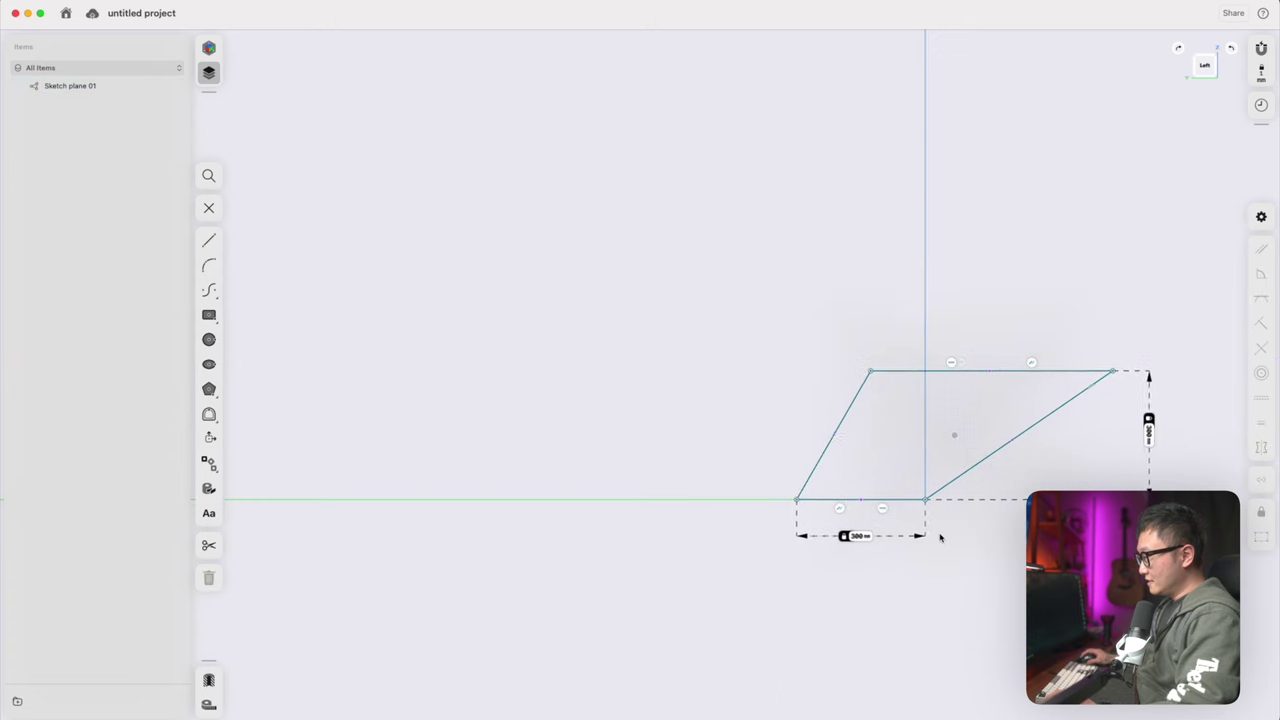
Set both bottom corner angles of the trapezoid to 83°
left_click(538, 457)
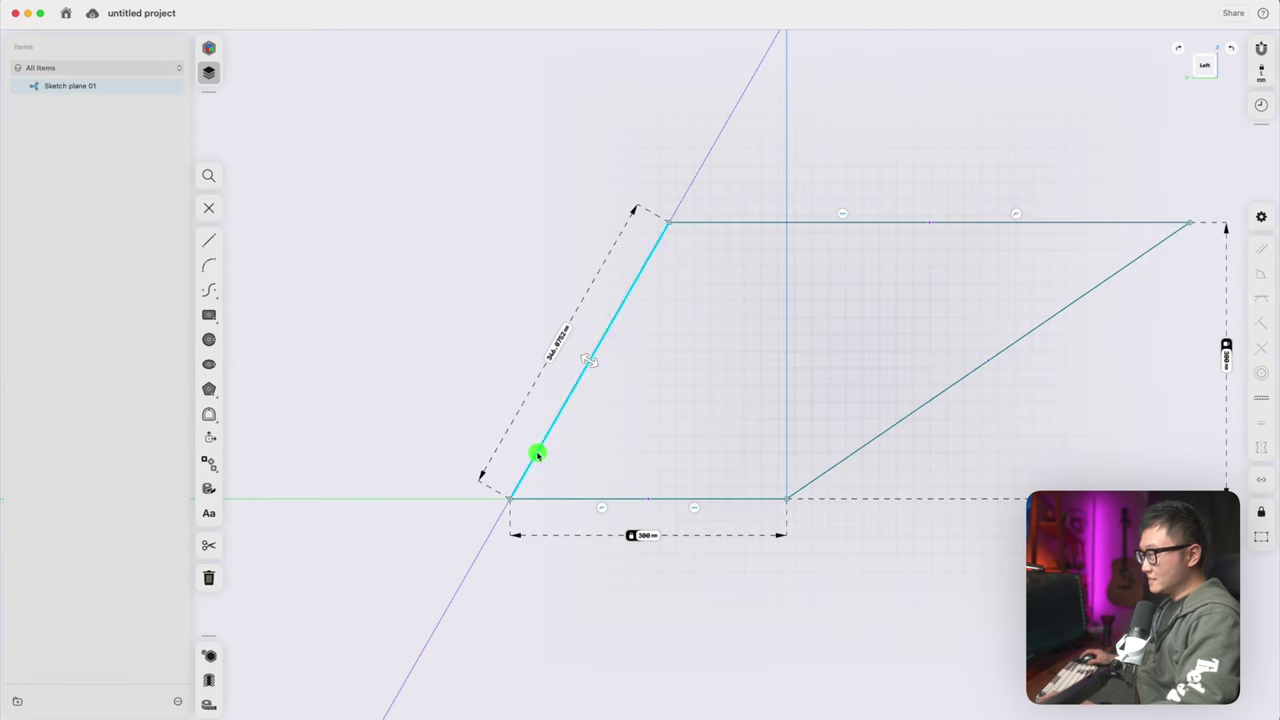
left_click(549, 499)
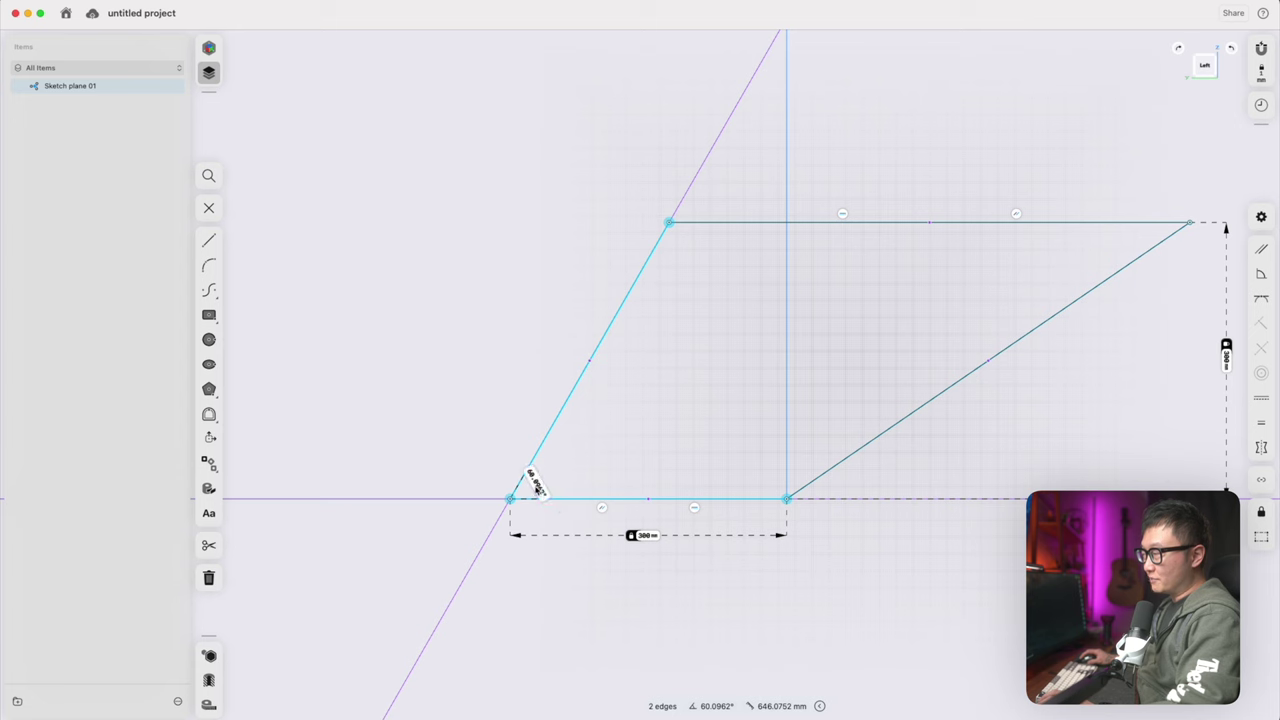
left_click(537, 485)
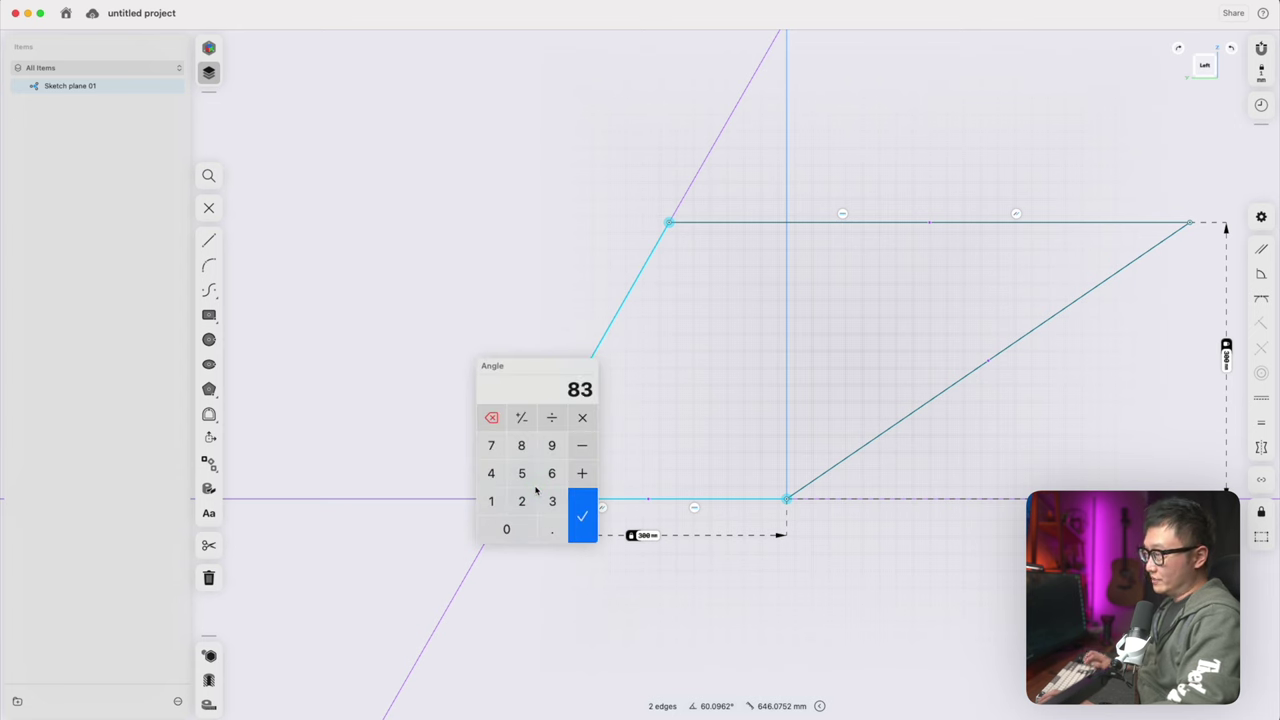
key("Return")
left_click(843, 460)
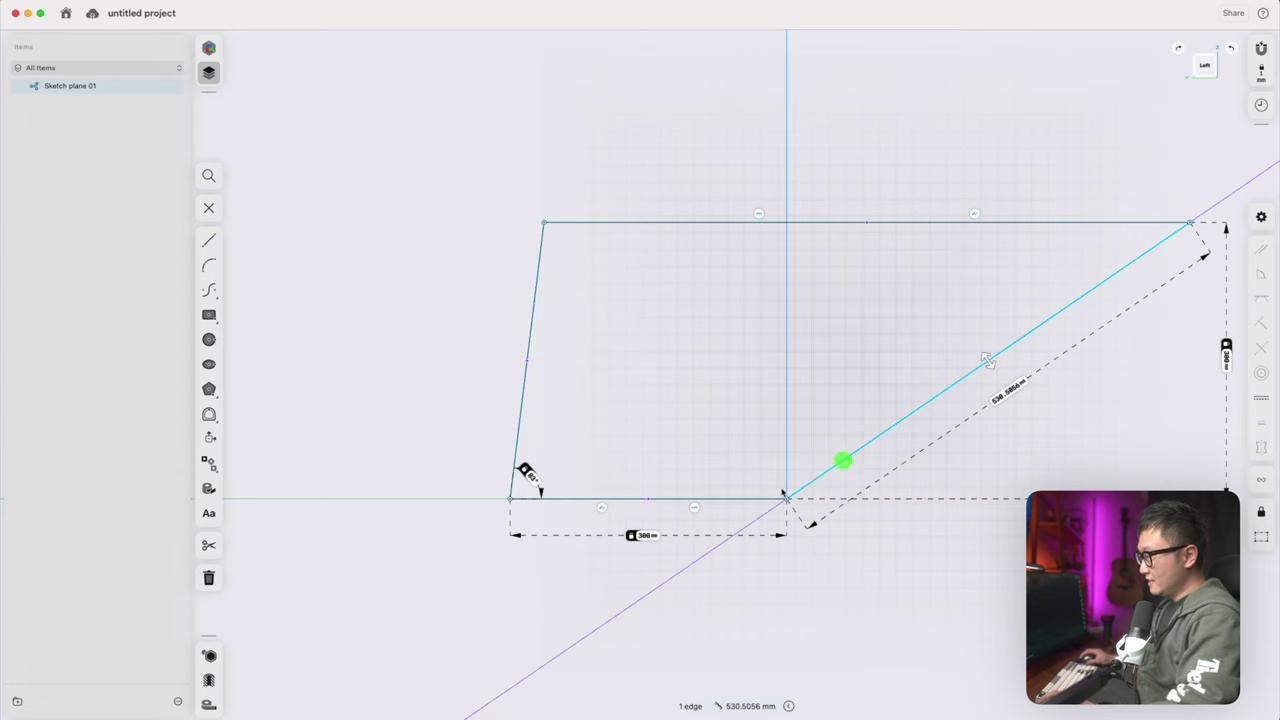
left_click(760, 498)
left_click(770, 472)
type("8")
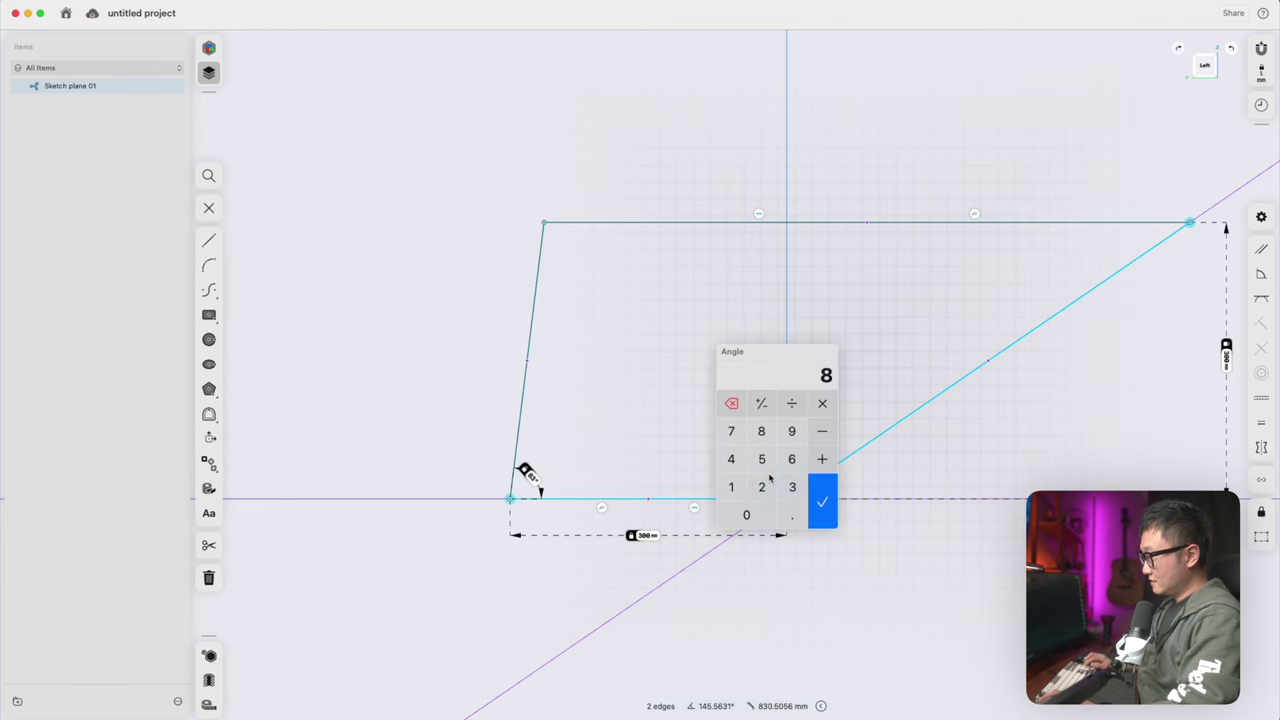
type("3")
key("Return")
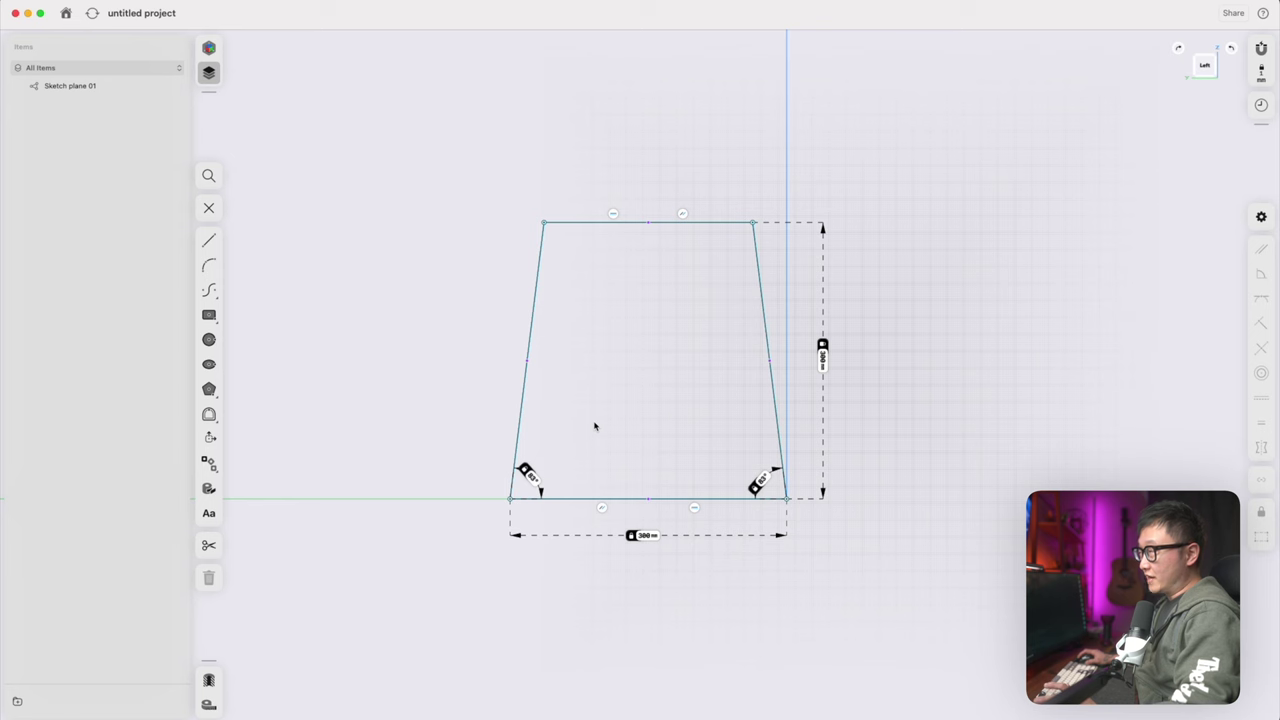
left_click(787, 499)
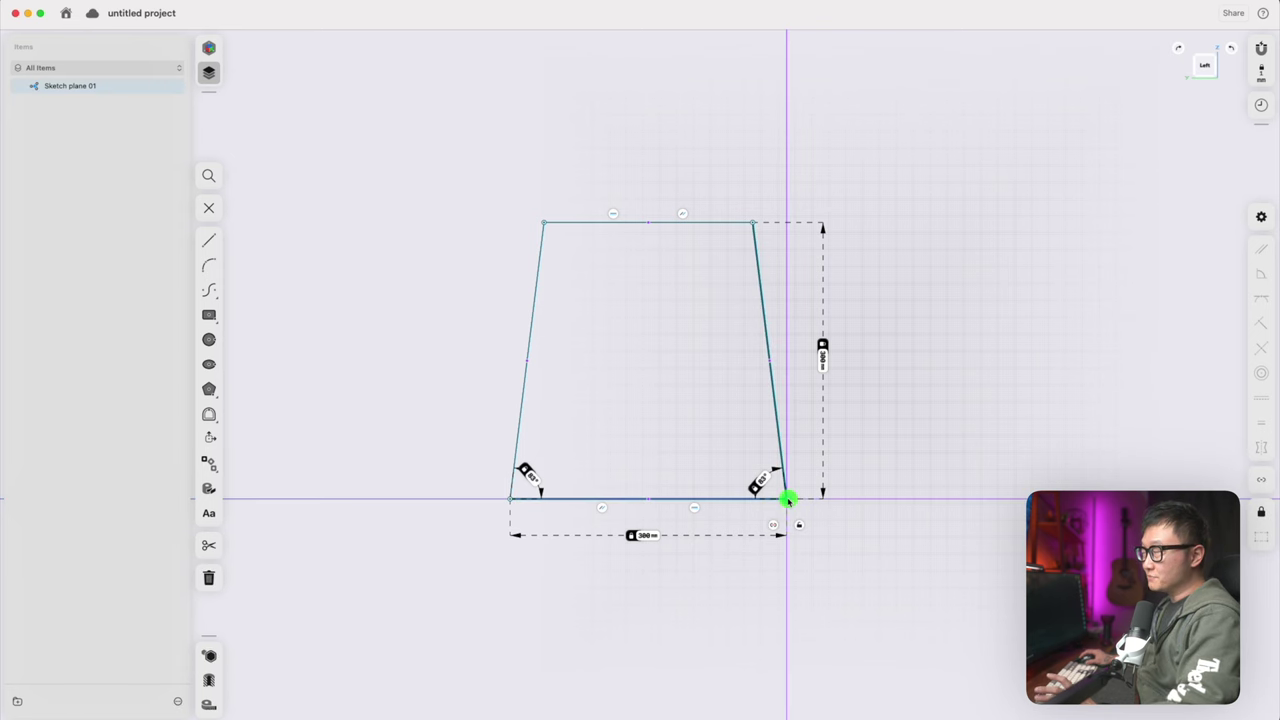
left_click_drag(787, 501, 673, 422)
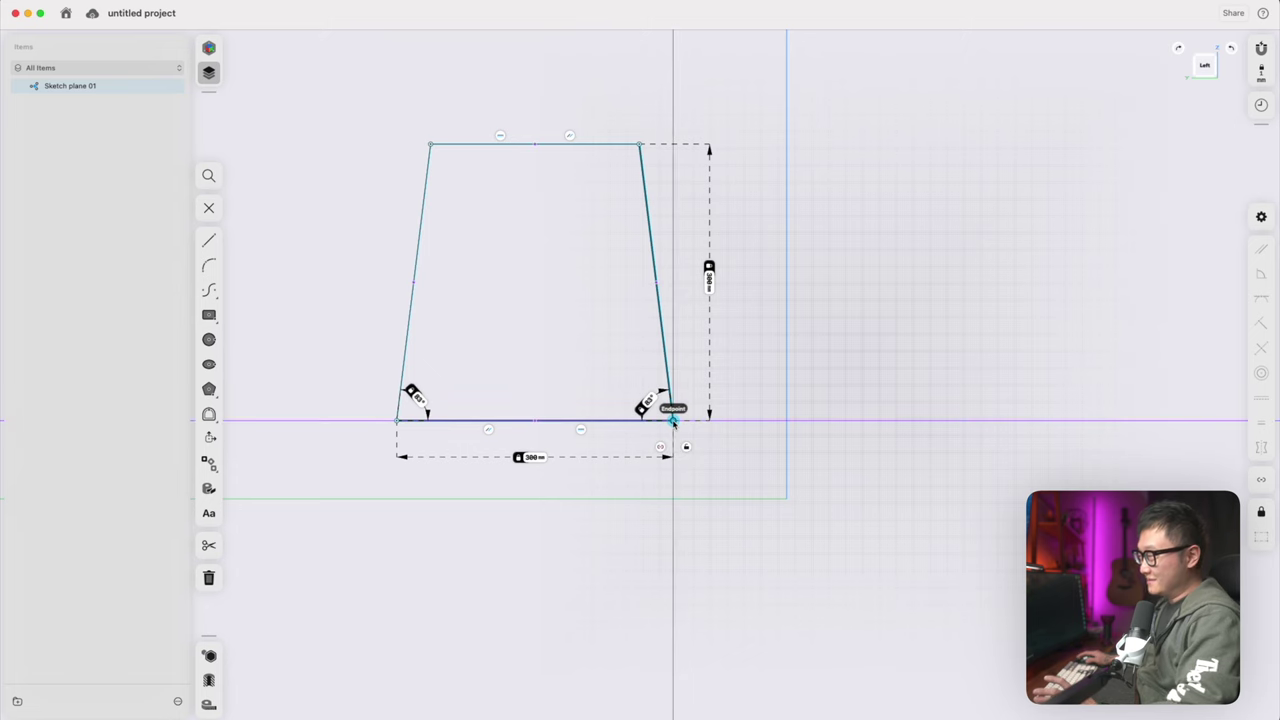
left_click_drag(673, 422, 787, 499)
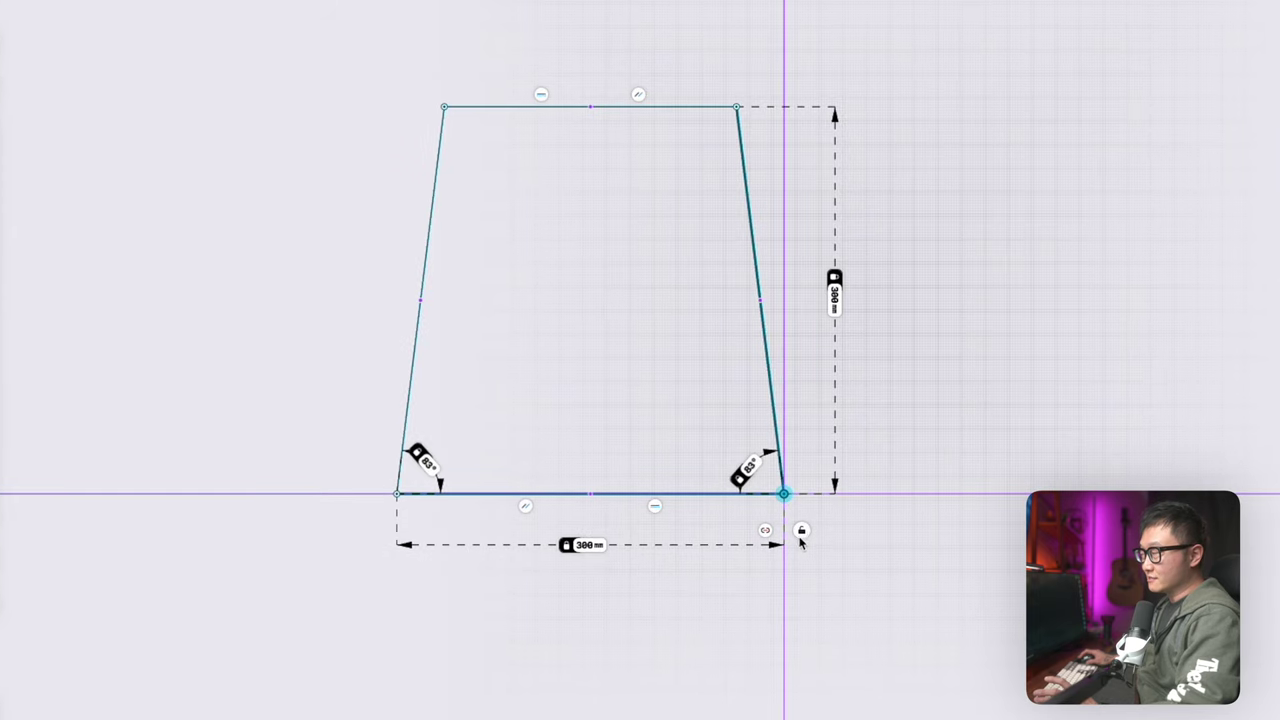
left_click(802, 537)
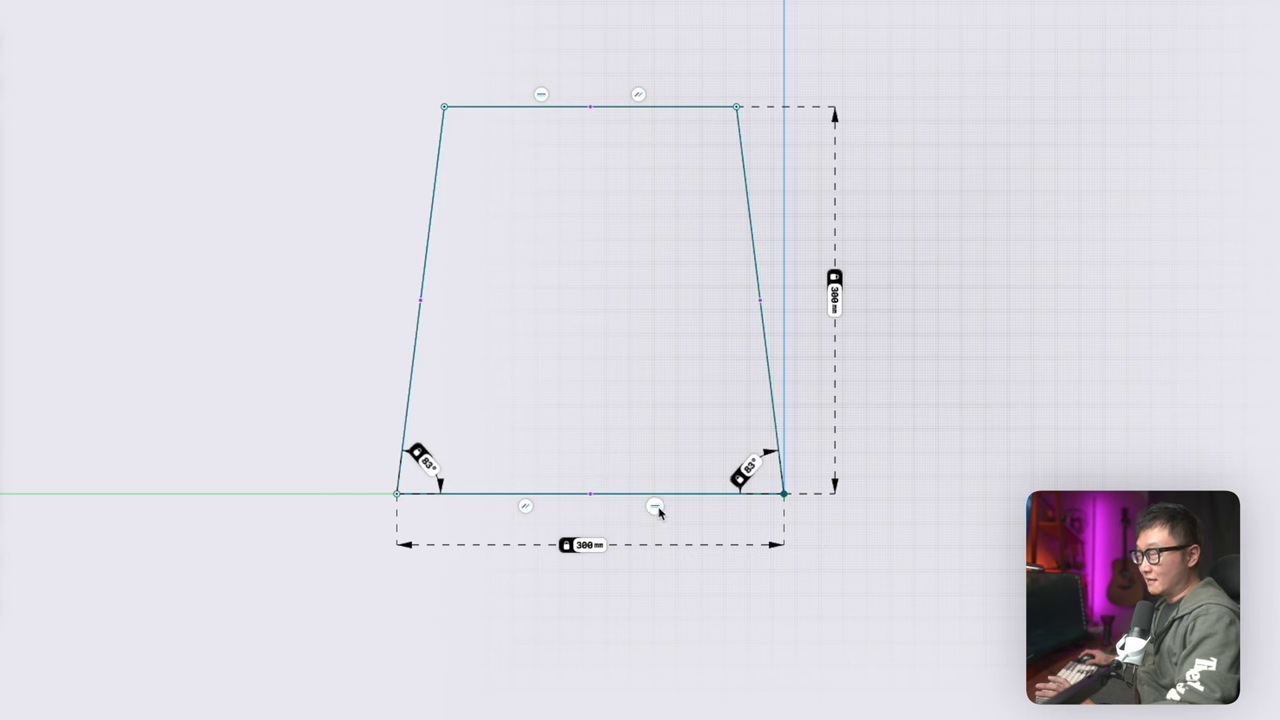
left_click(591, 546)
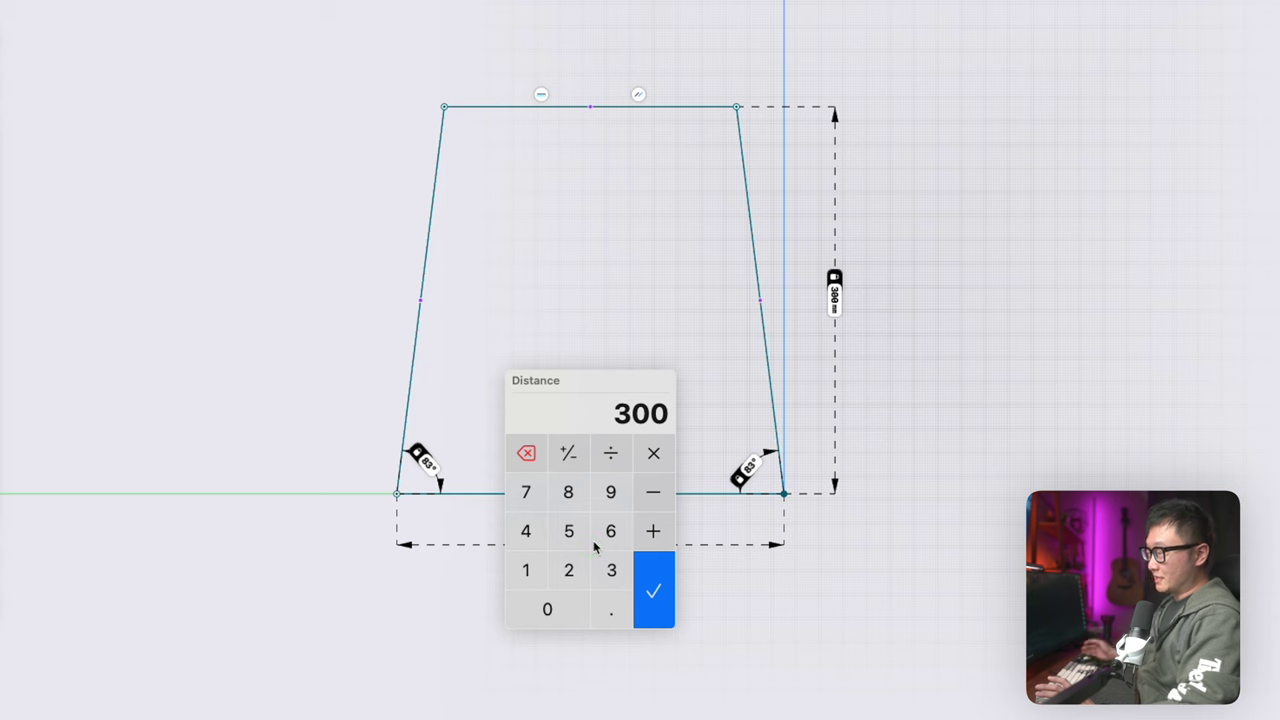
type("400")
key("Return")
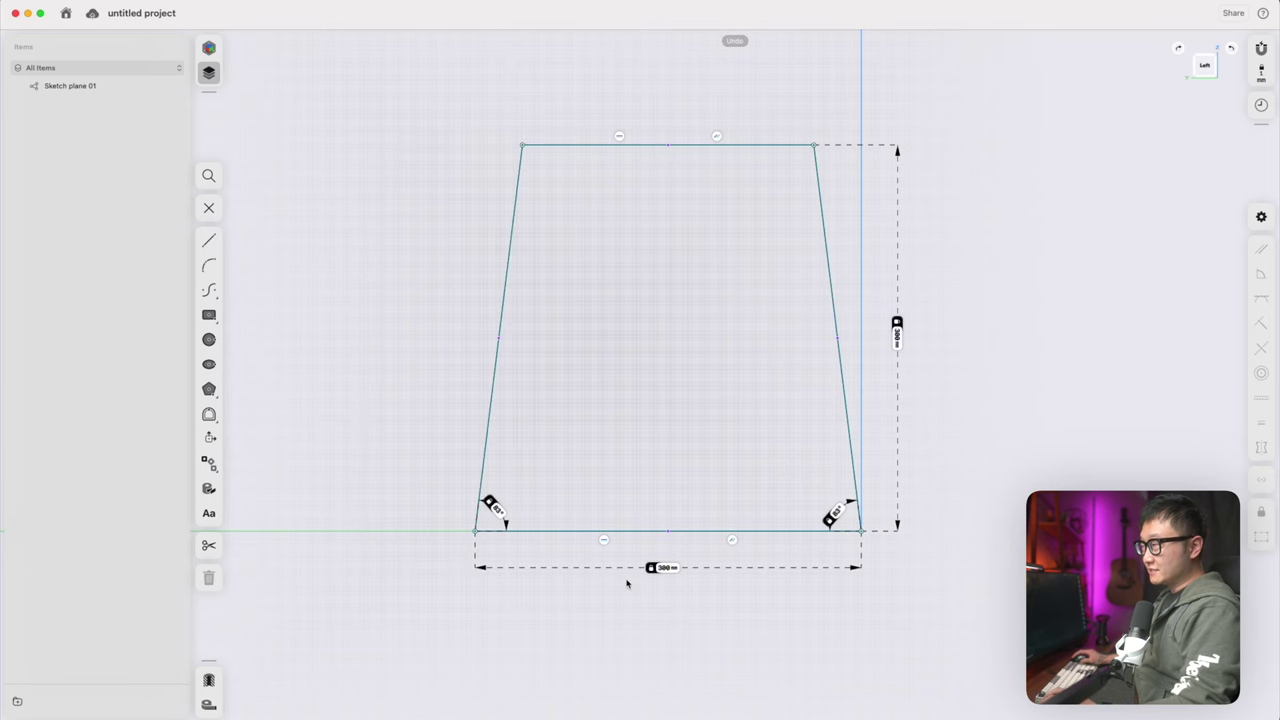
middle_click_drag(624, 583, 509, 481)
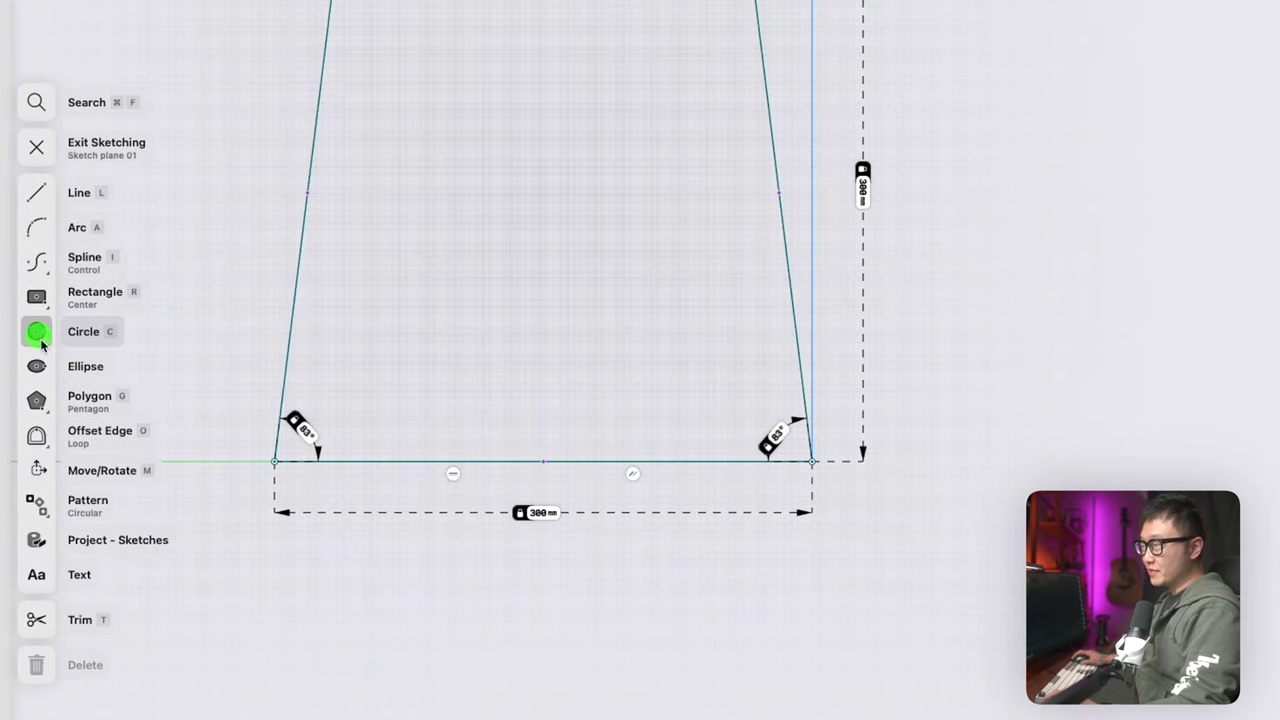
Draw a circle about 357 mm across below the trapezoid
left_click(37, 335)
left_click(453, 671)
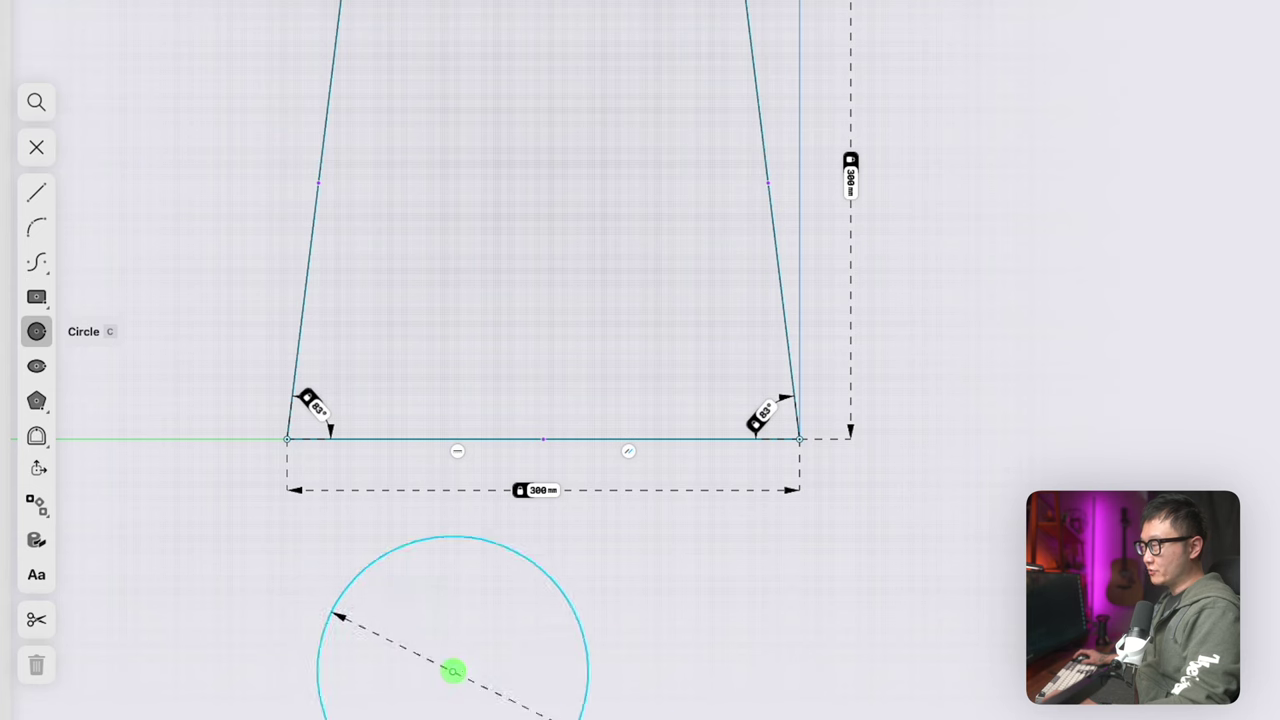
left_click(170, 559)
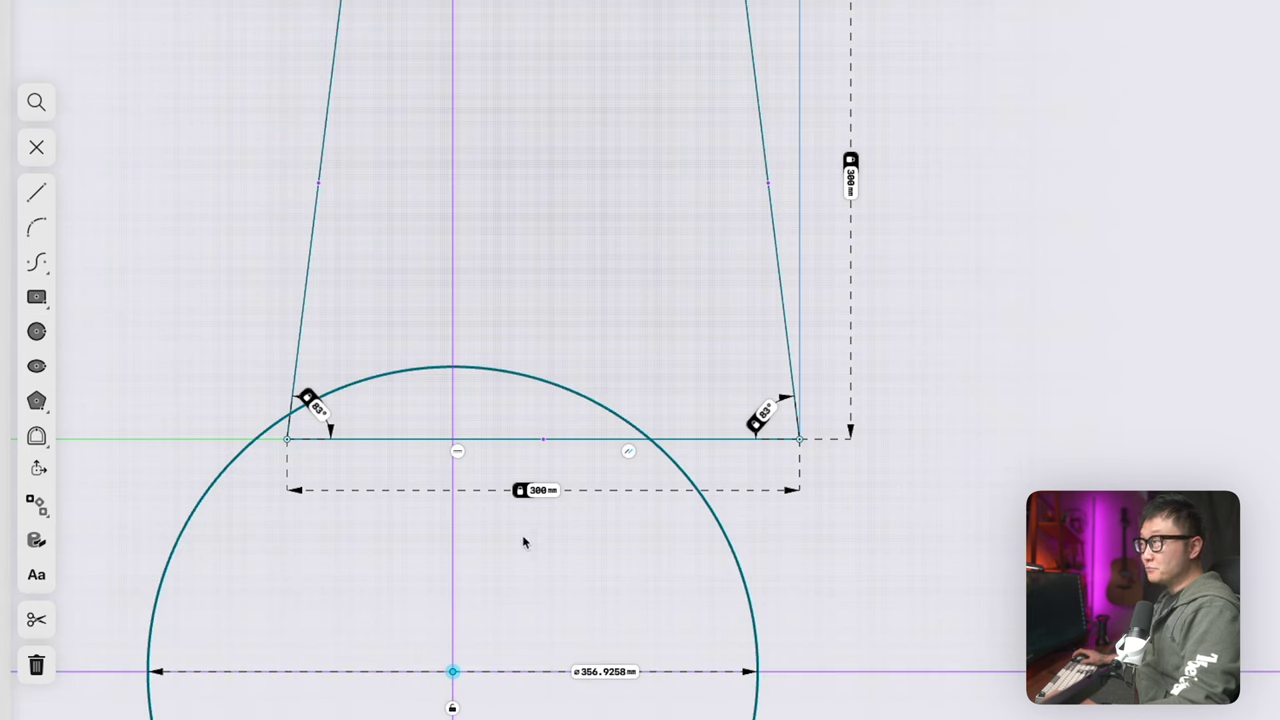
Draw a line from the base's midpoint down to the circle
left_click(85, 192)
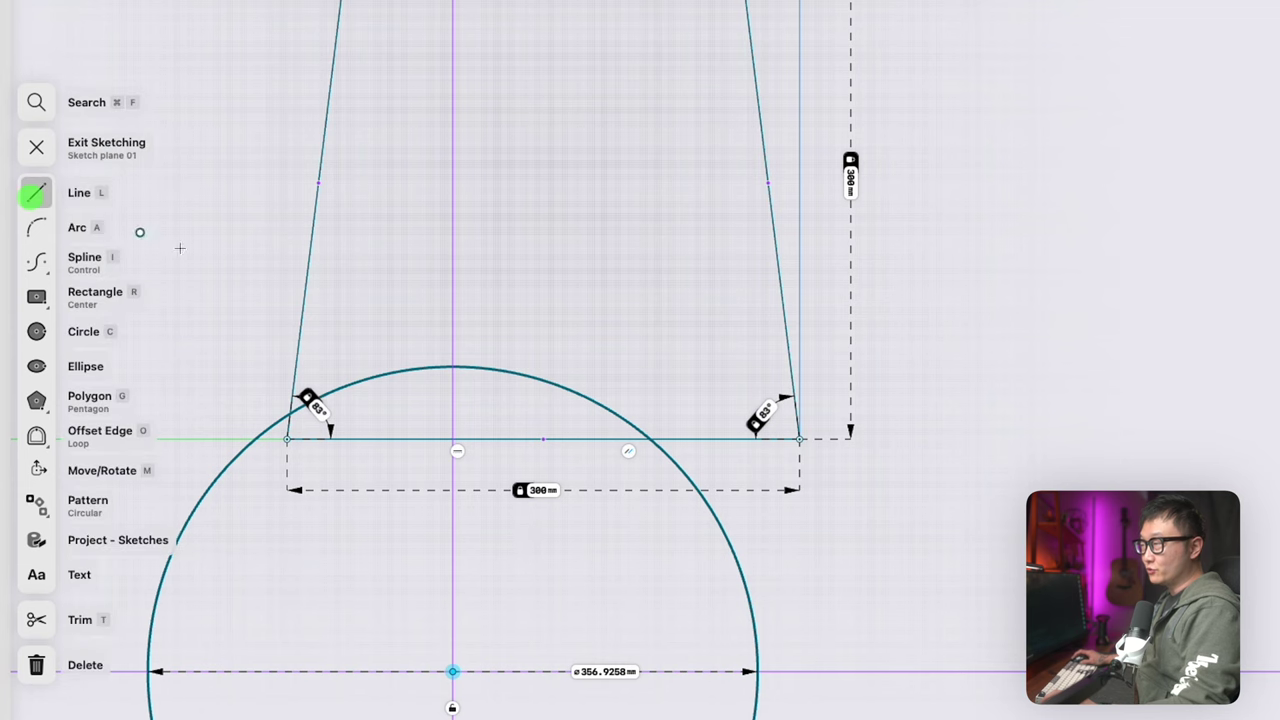
left_click(543, 440)
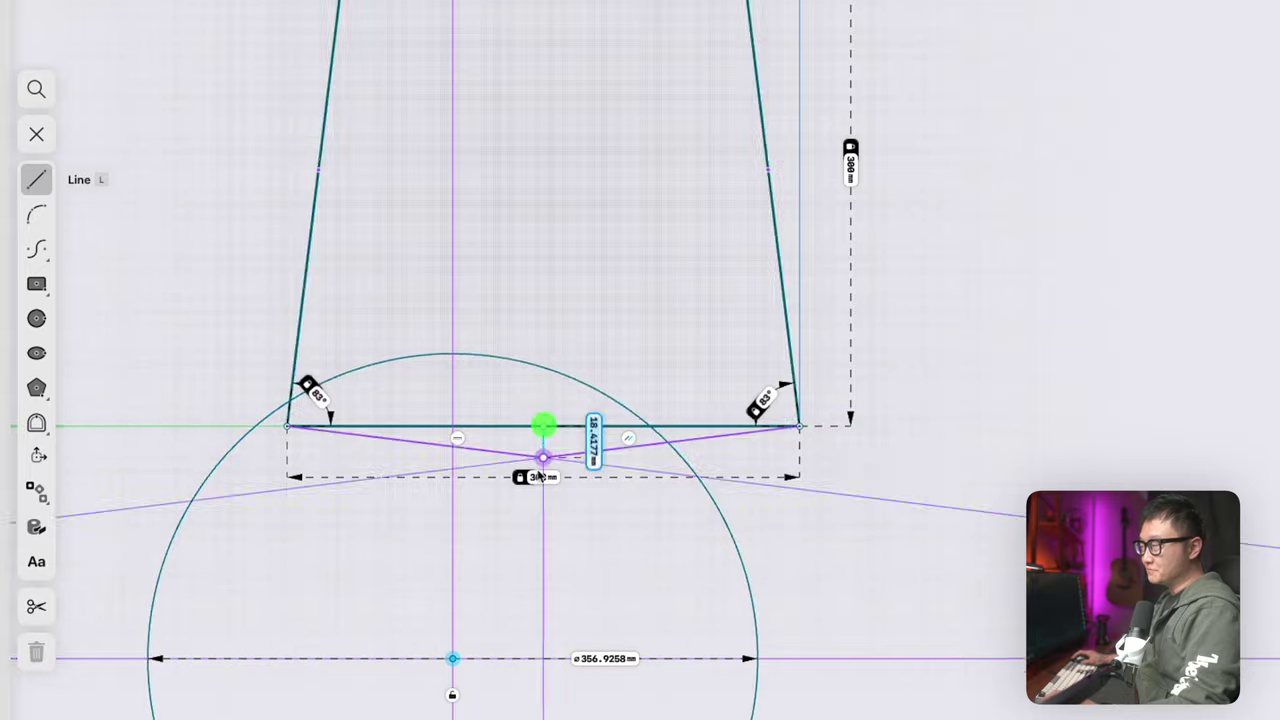
scroll(585, 688, "down", 3)
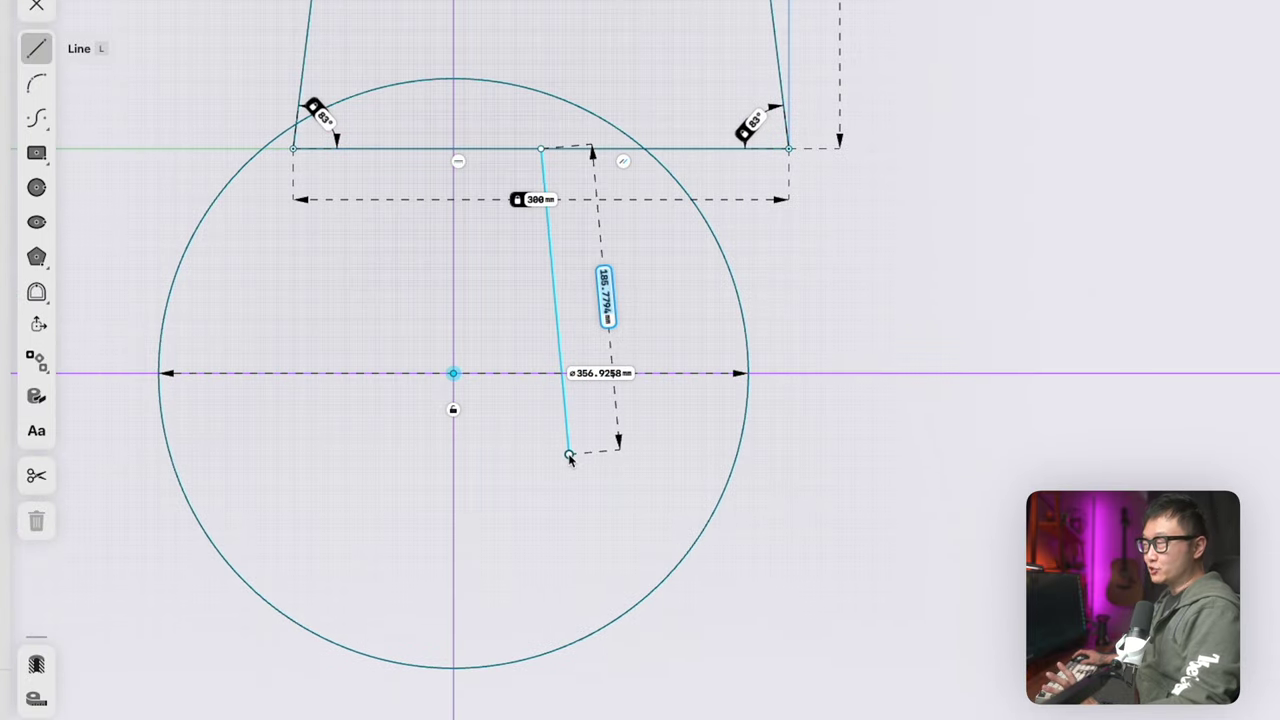
left_click(585, 612)
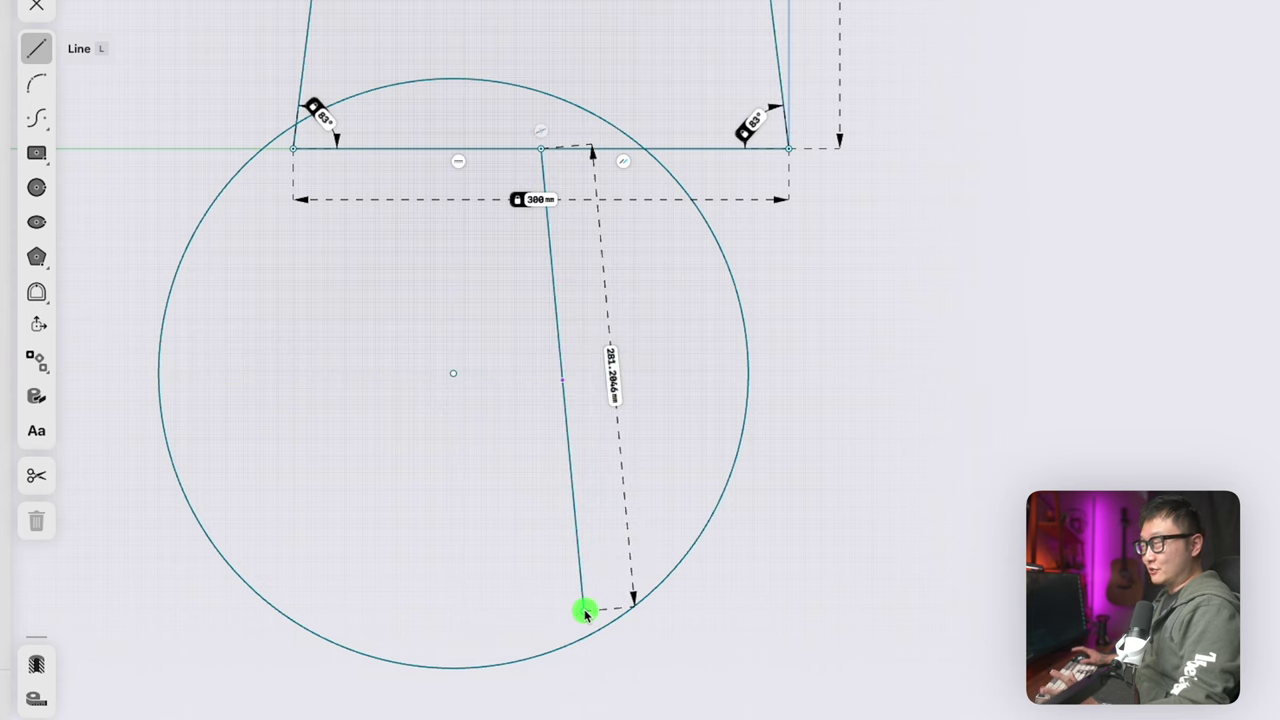
Make the midpoint line vertical, shorten it to 250 mm and convert it to construction geometry
key("Escape")
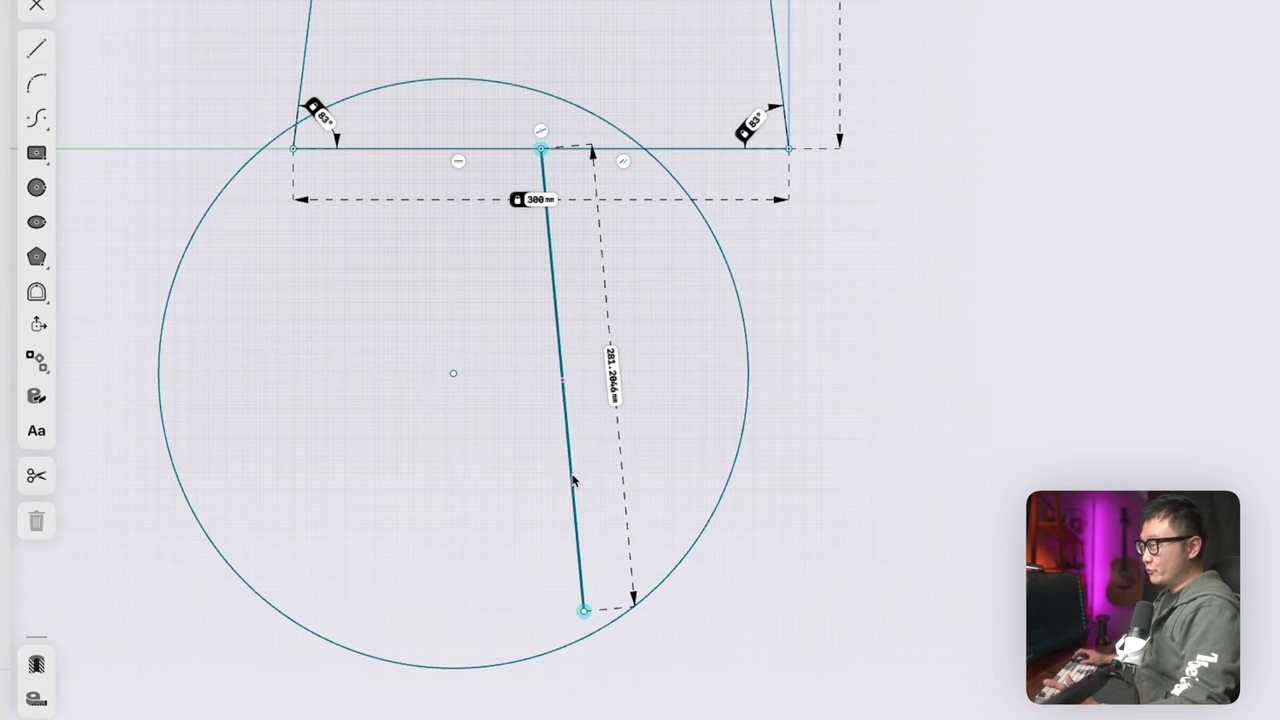
left_click(570, 472)
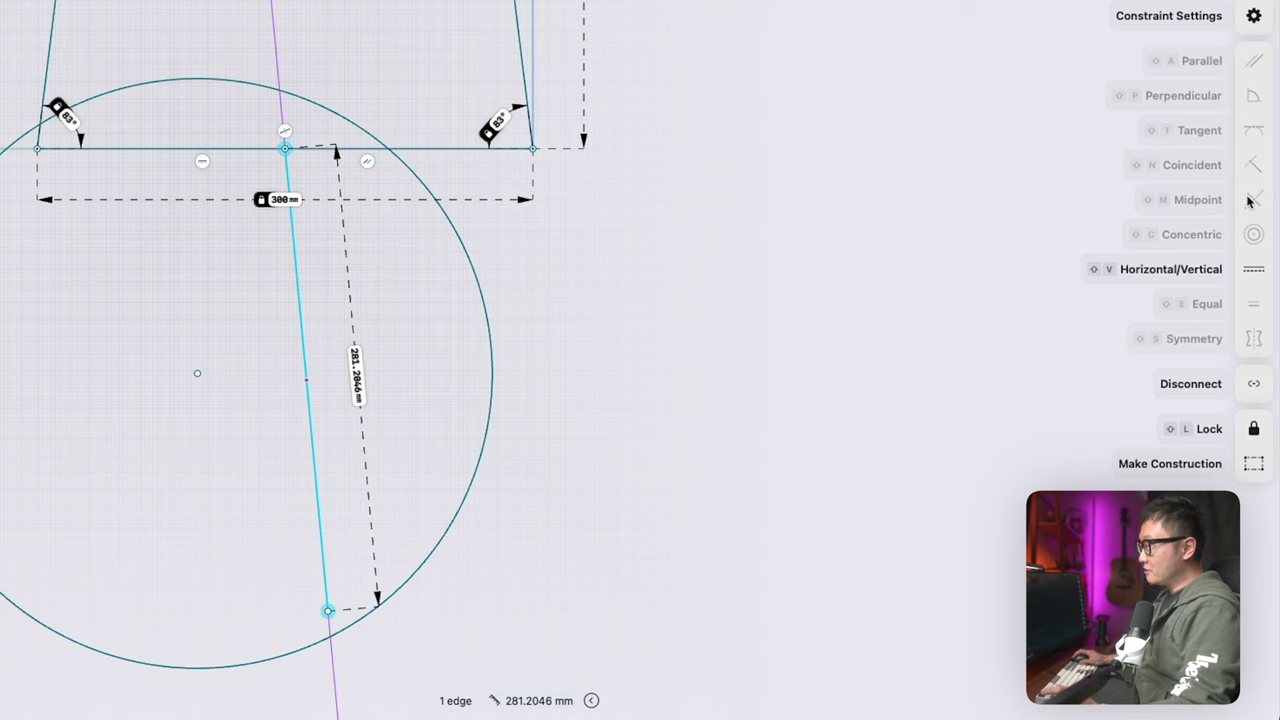
left_click(1244, 277)
left_click(466, 180)
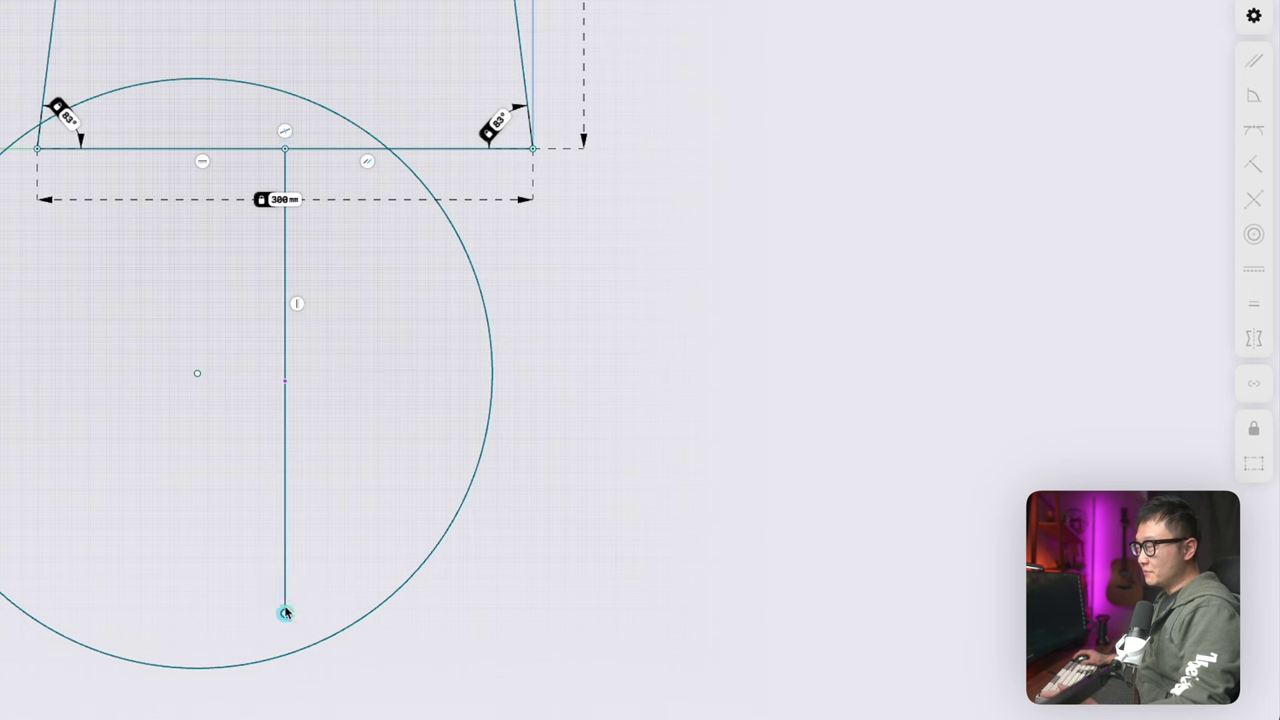
left_click_drag(285, 610, 398, 552)
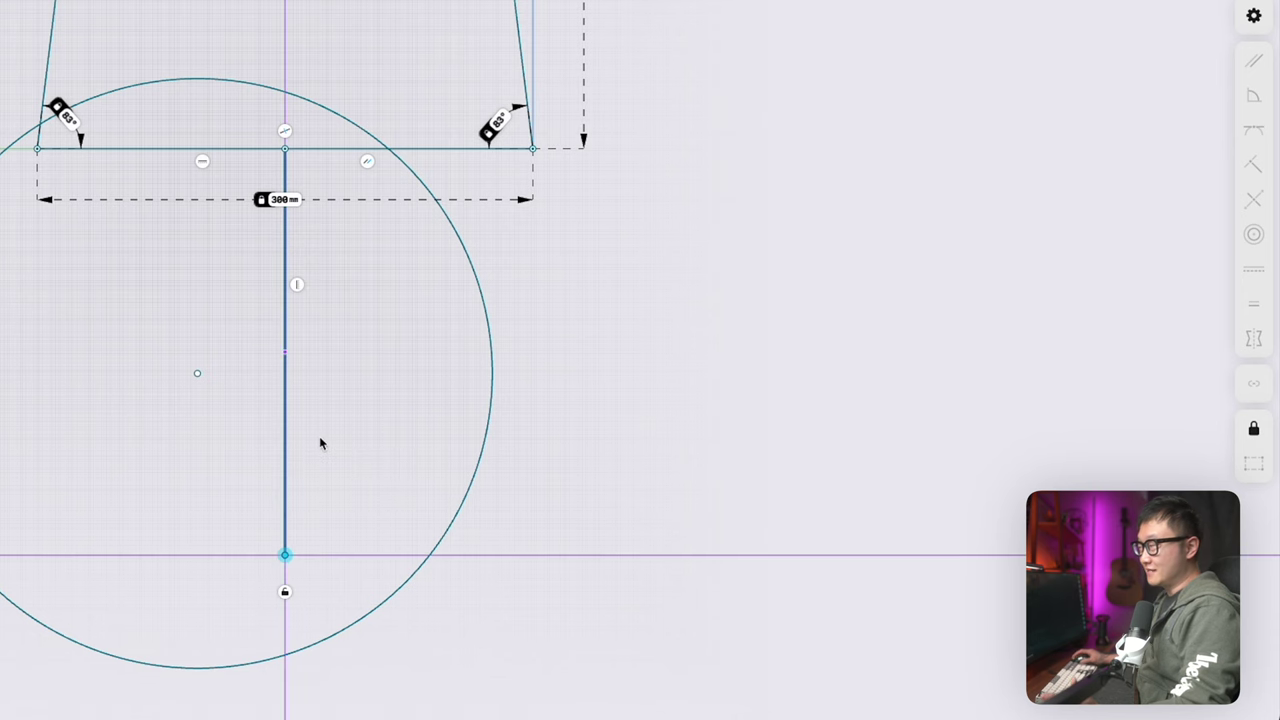
left_click(284, 442)
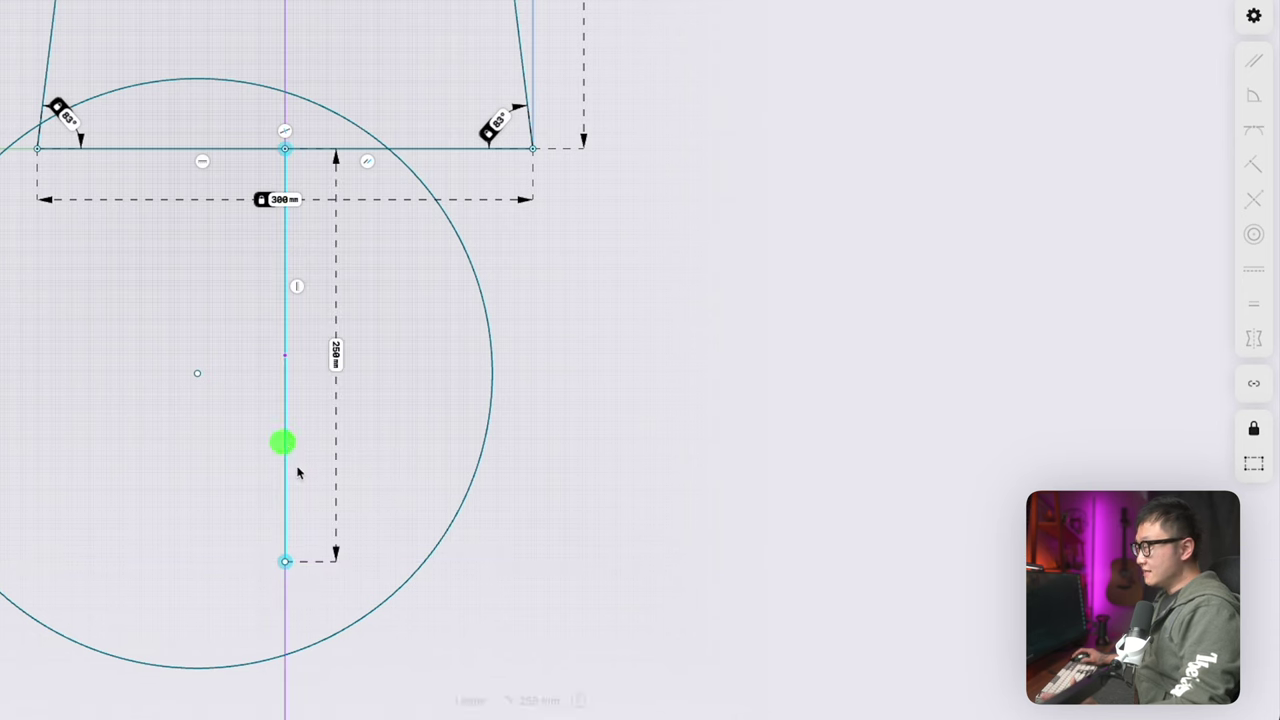
left_click(1251, 465)
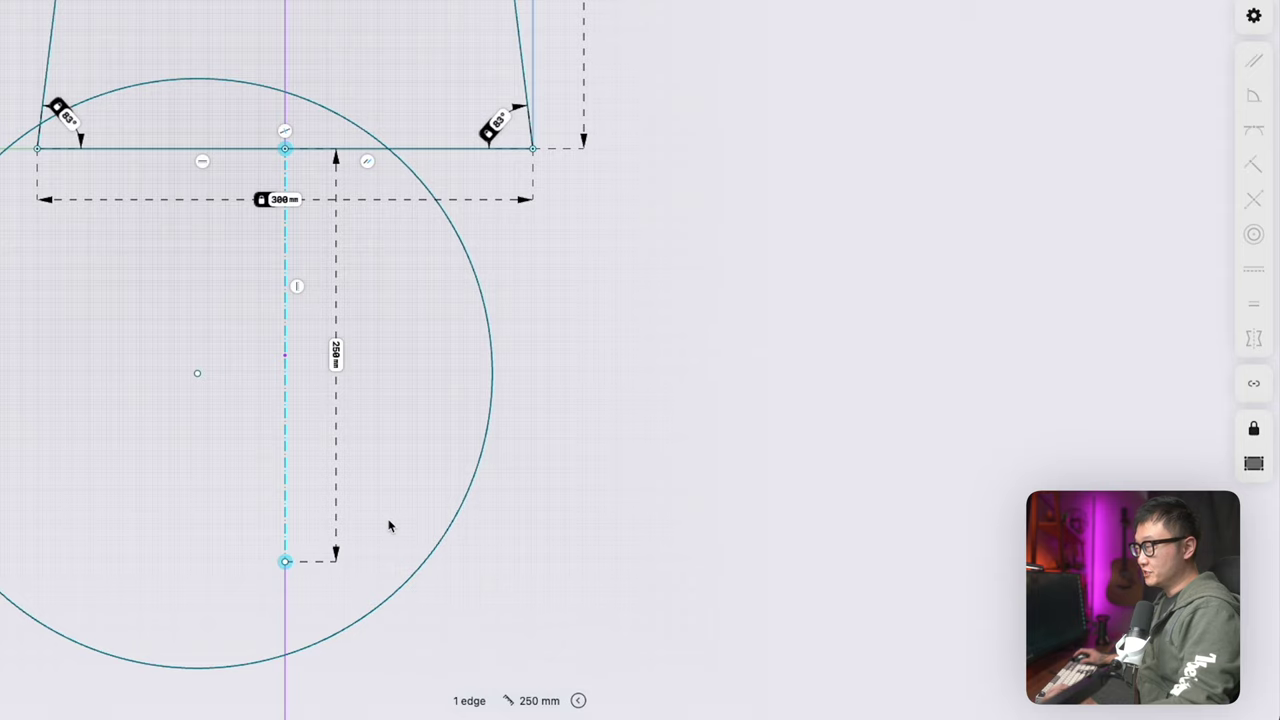
scroll(137, 409, "up", 5)
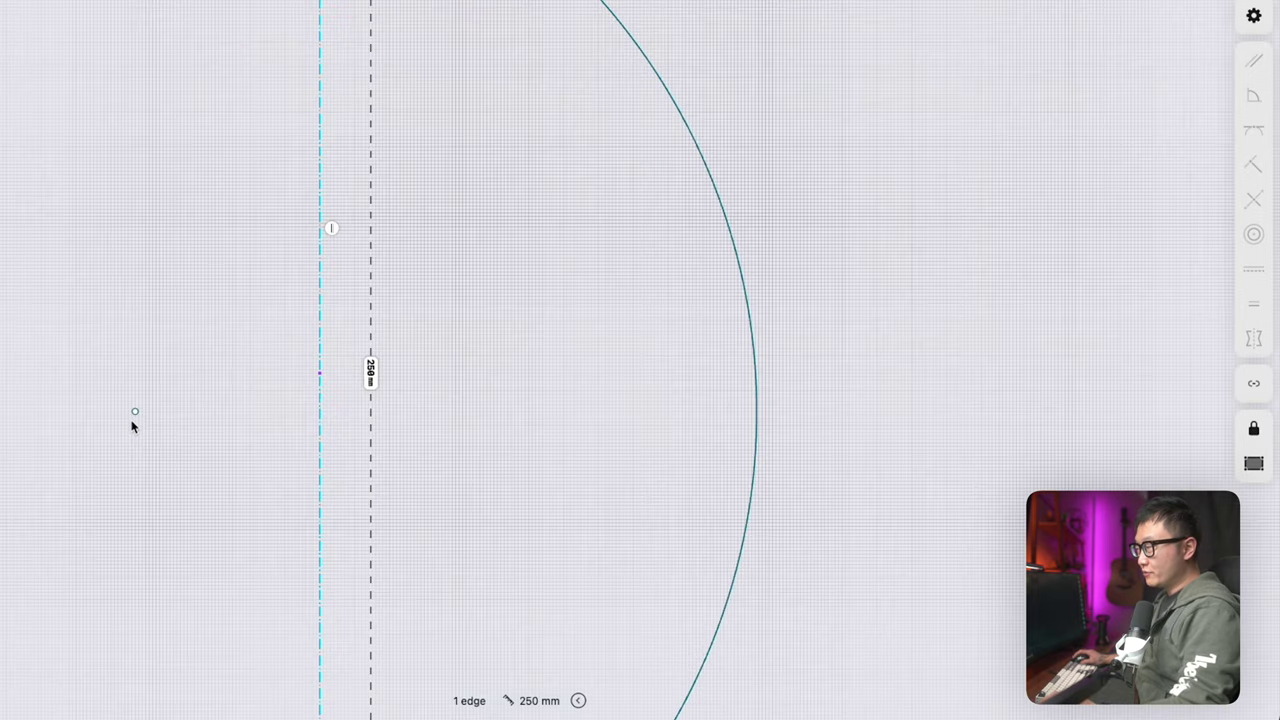
Drag the circle's centre onto the vertical construction line
left_click_drag(135, 414, 322, 420)
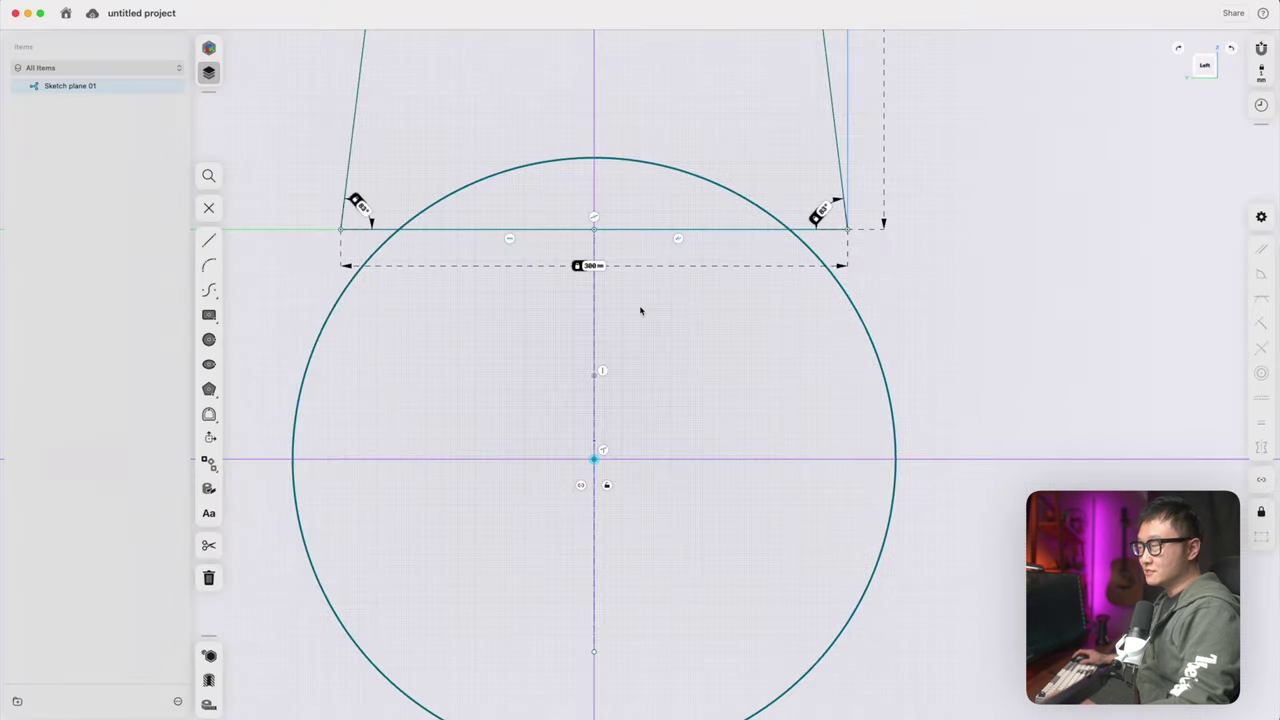
left_click_drag(594, 454, 698, 486)
scroll(611, 349, "down", 1)
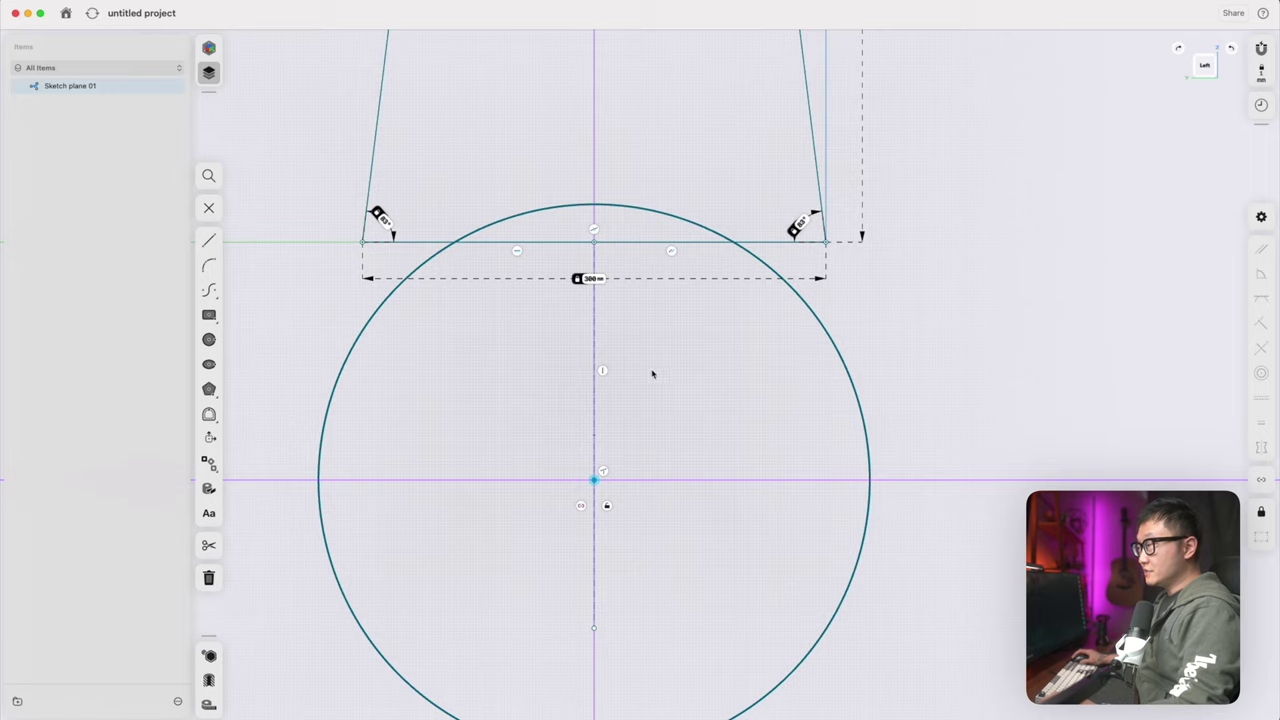
scroll(540, 338, "down", 4)
scroll(554, 342, "up", 2)
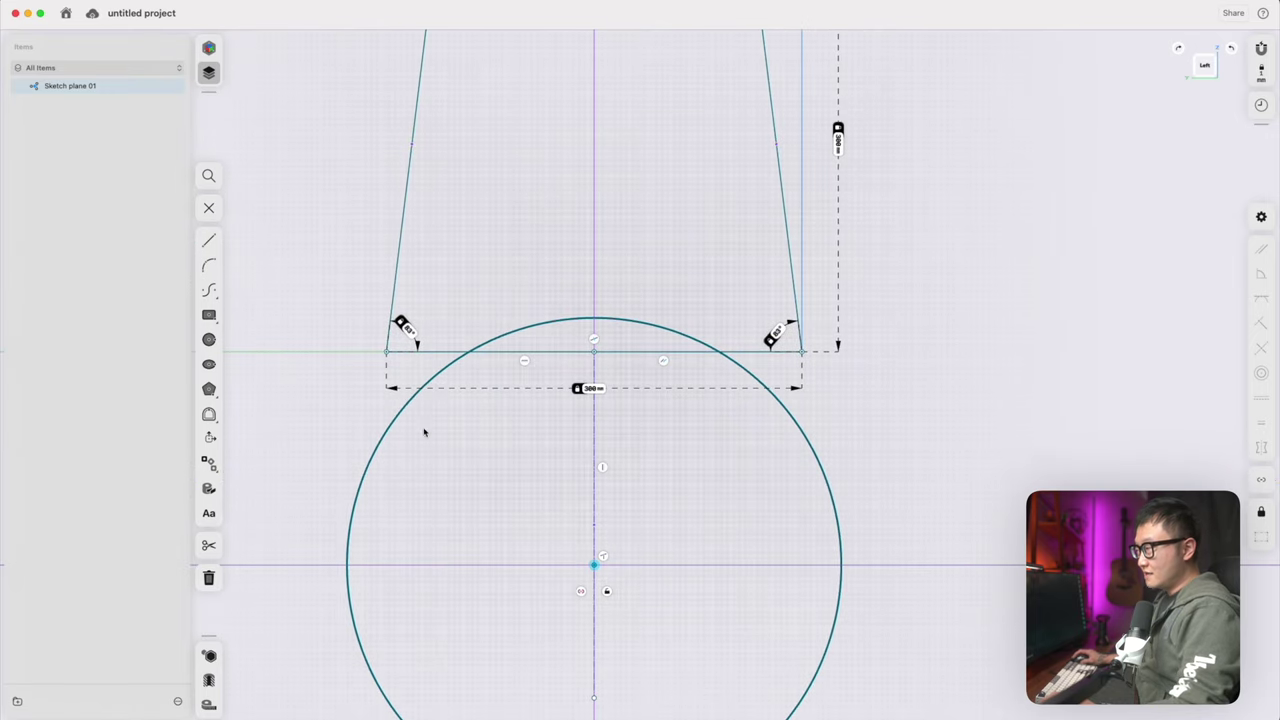
Begin a new line at the base's midpoint
left_click(209, 240)
scroll(640, 340, "up", 2)
scroll(600, 350, "up", 2)
left_click(568, 355)
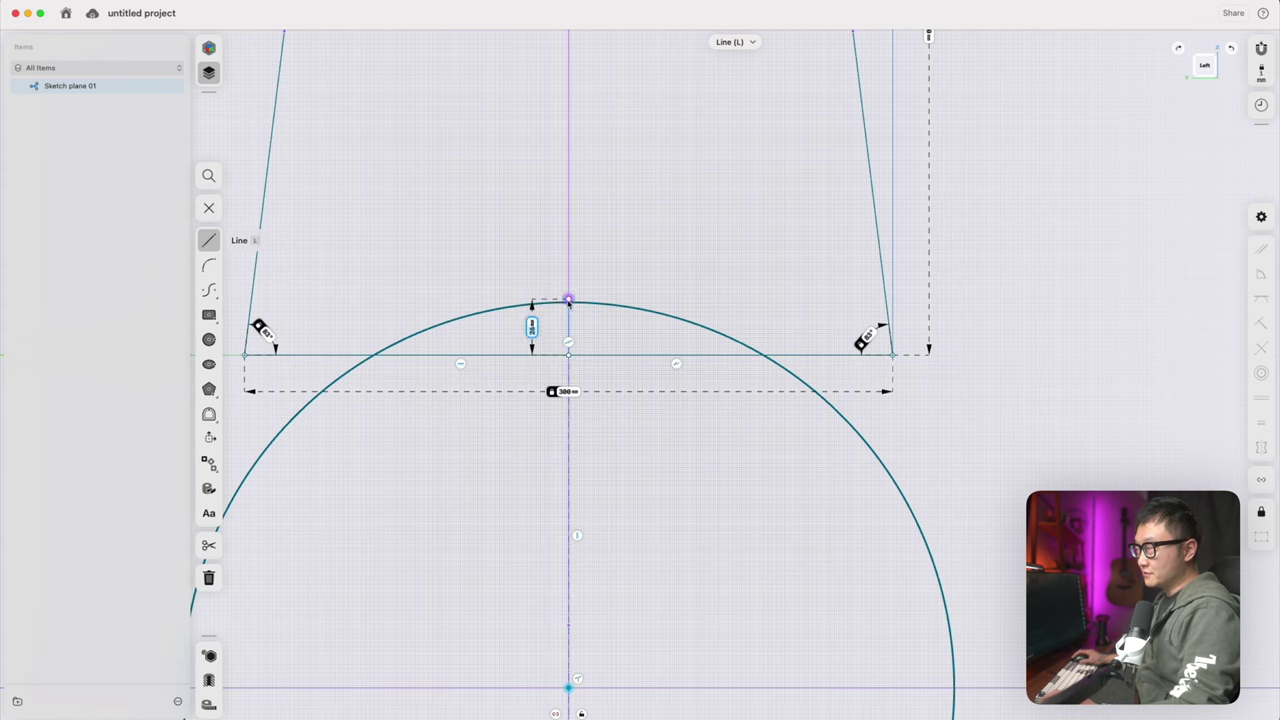
End the line at the circle's top and dimension it to 35 mm
left_click(568, 302)
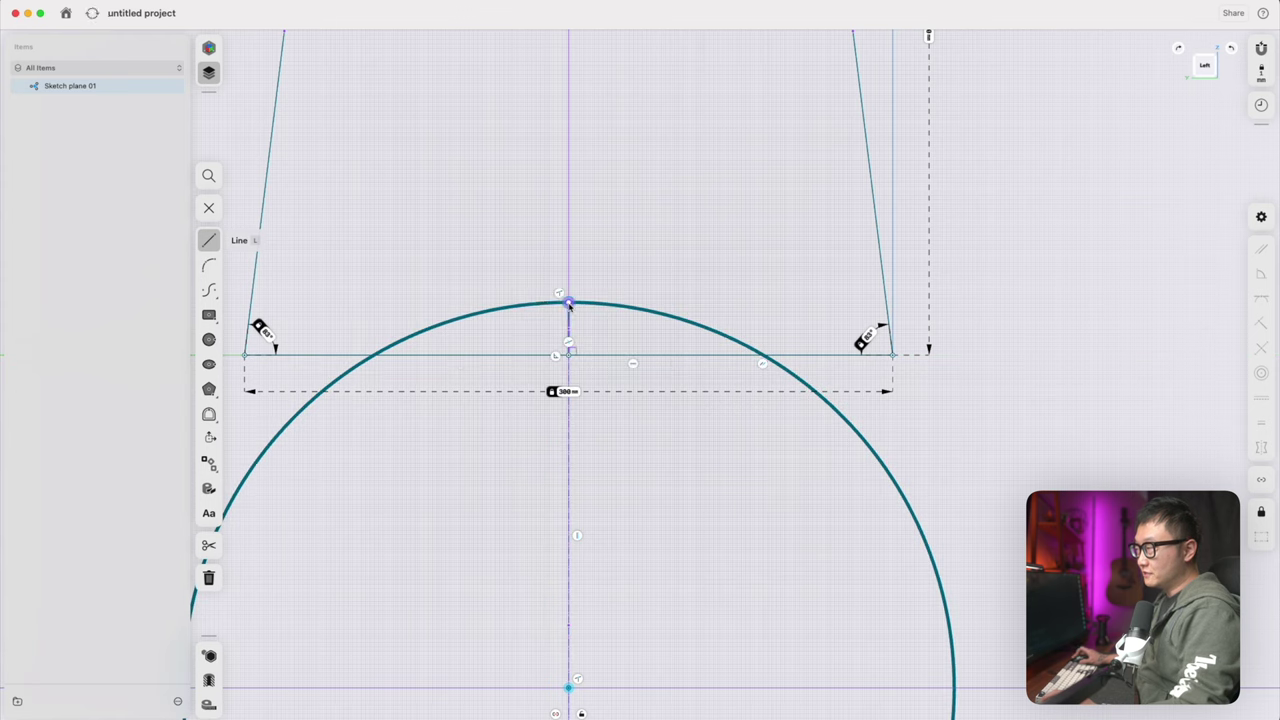
key("Escape")
left_click(568, 316)
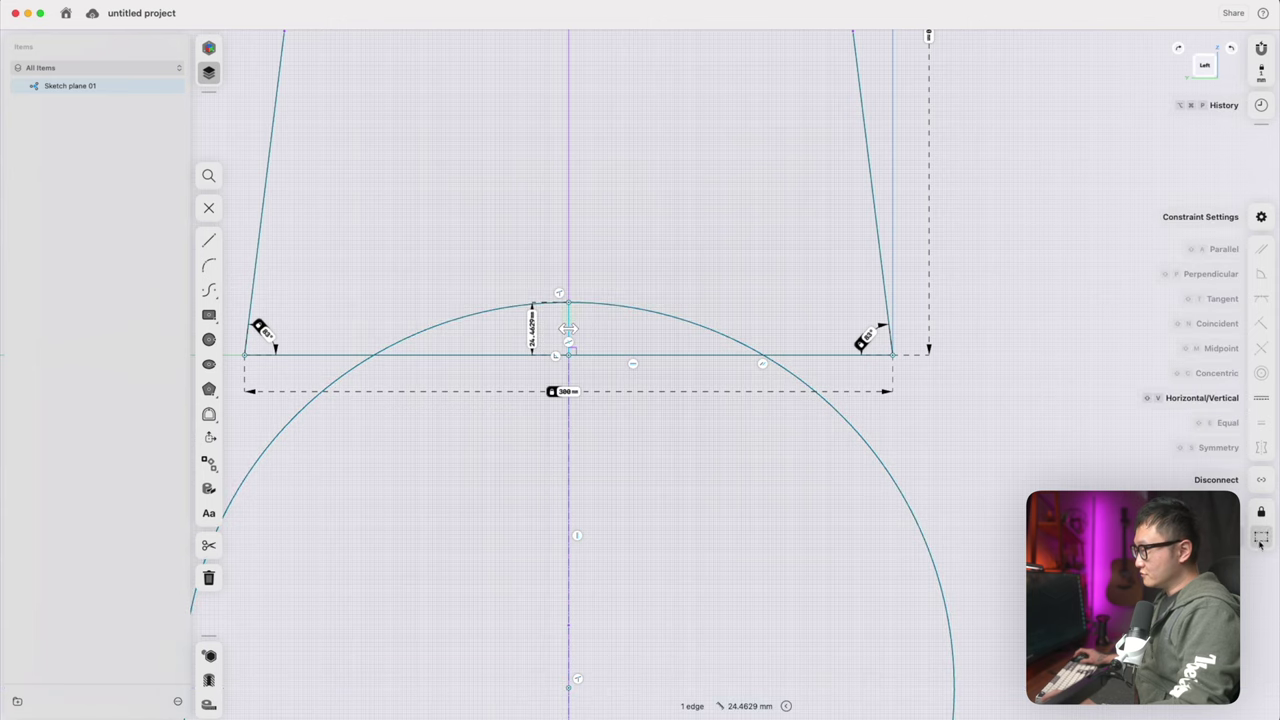
left_click(532, 330)
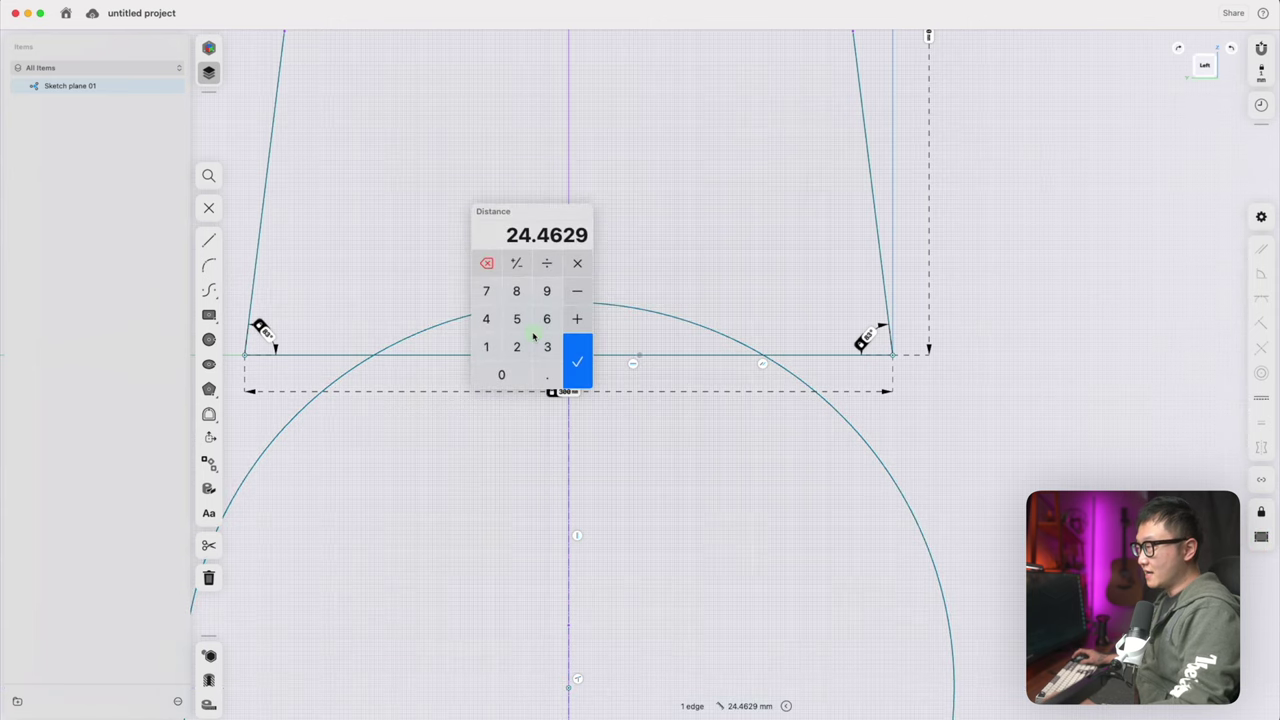
type("35")
key("Return")
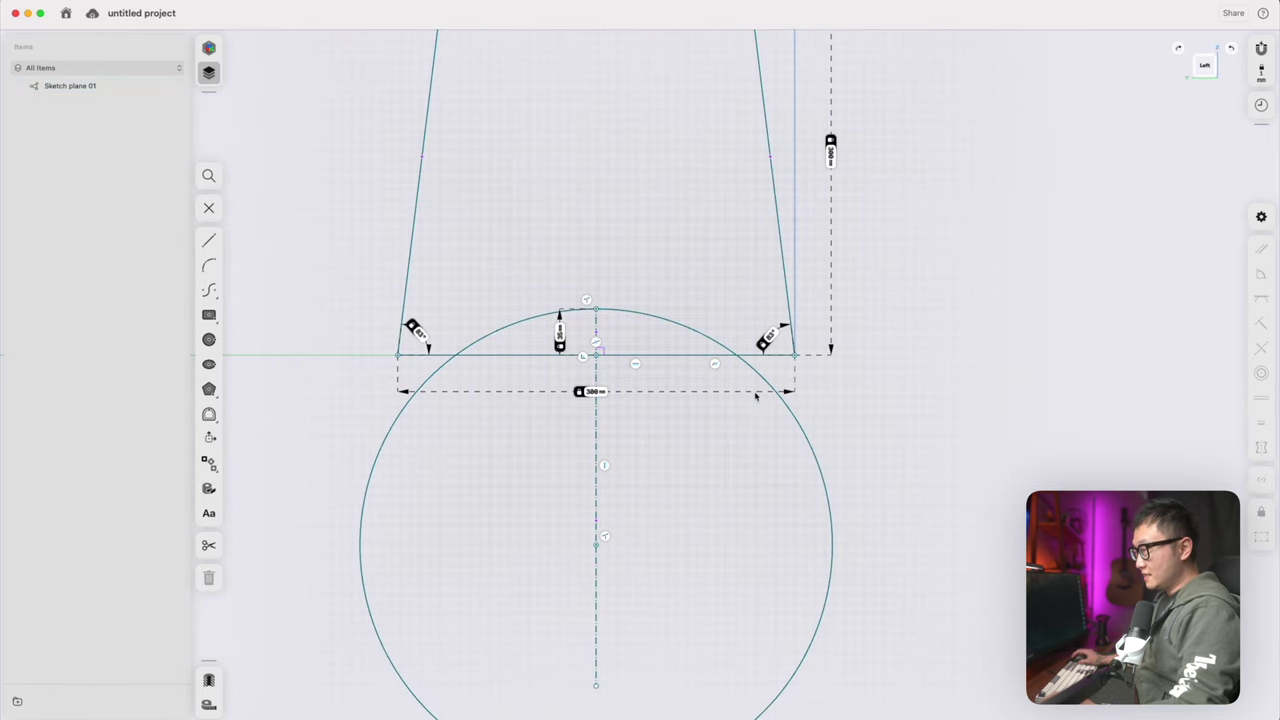
Set the circle's diameter to 280 mm
left_click(814, 453)
left_click(715, 545)
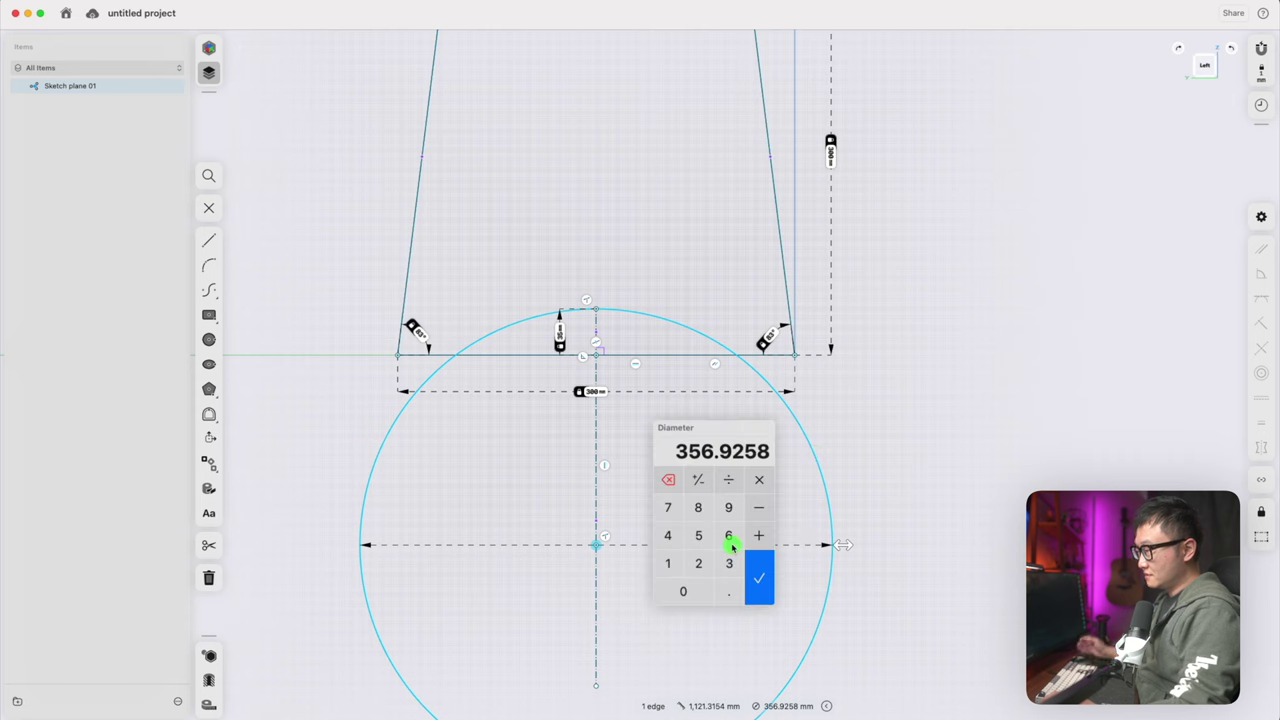
type("280")
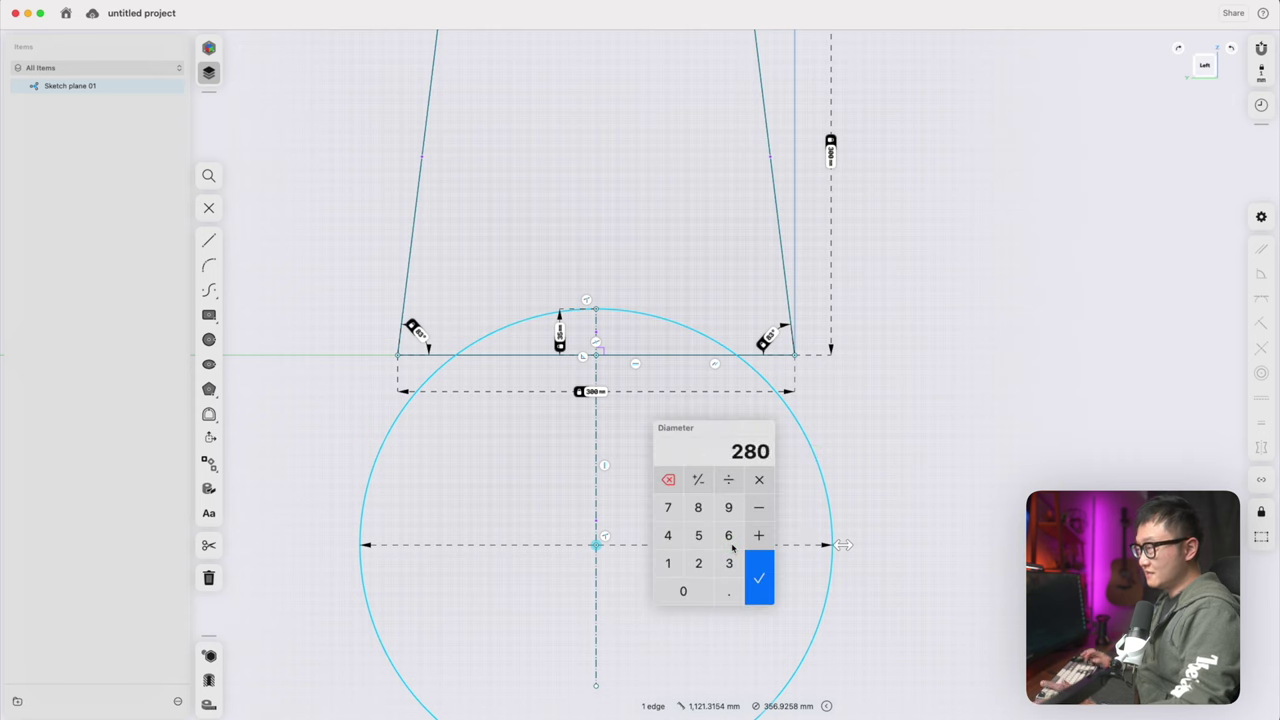
key("Return")
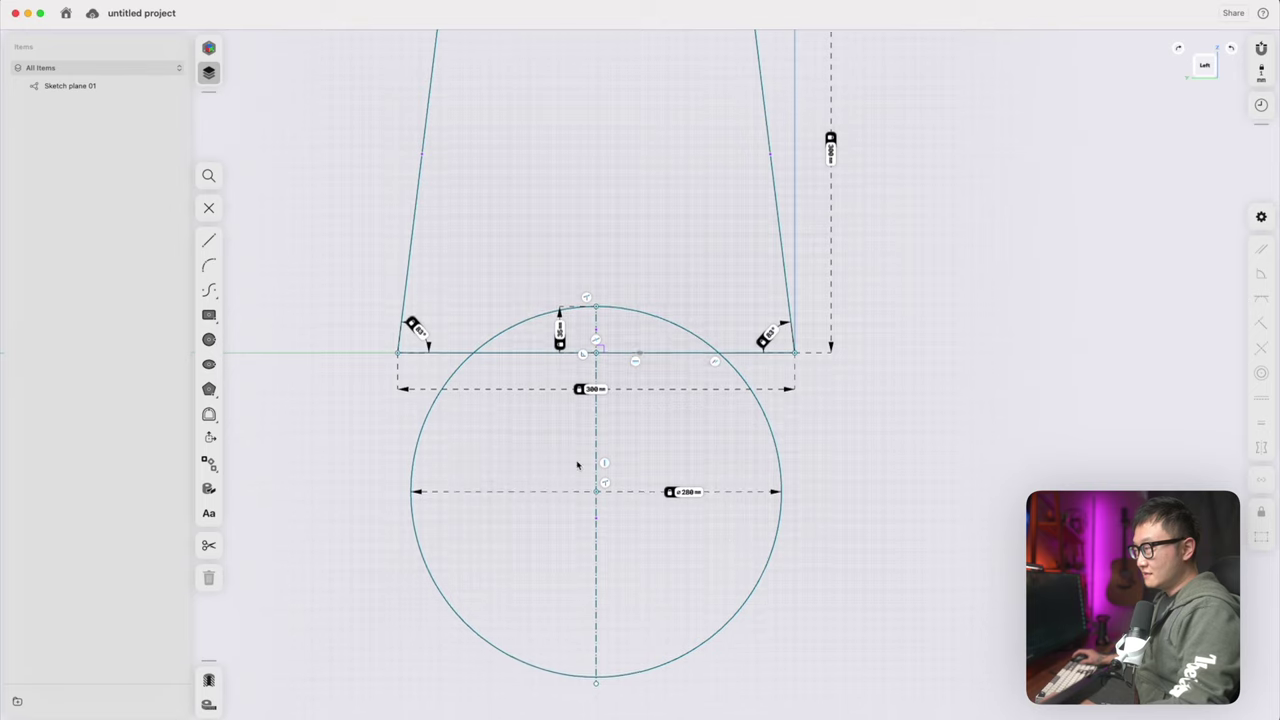
left_click(208, 240)
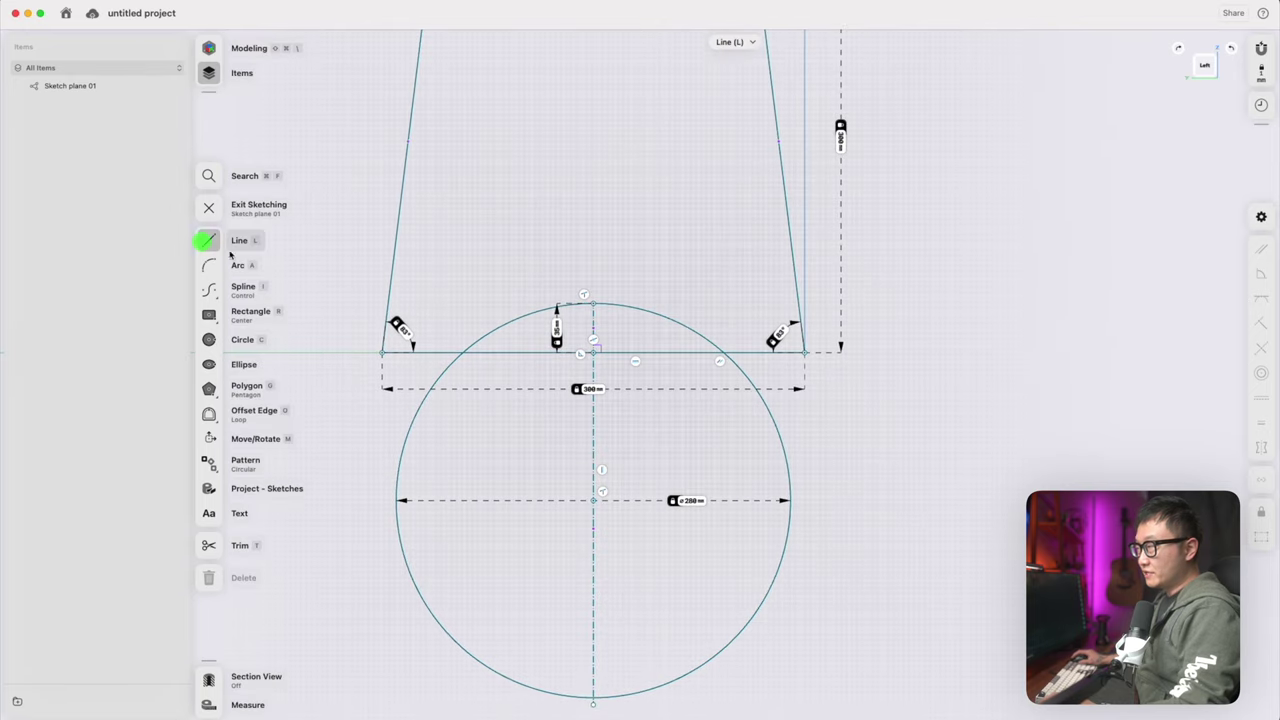
Trim away the circle's lower arcs below the base, leaving only the arch
left_click(361, 354)
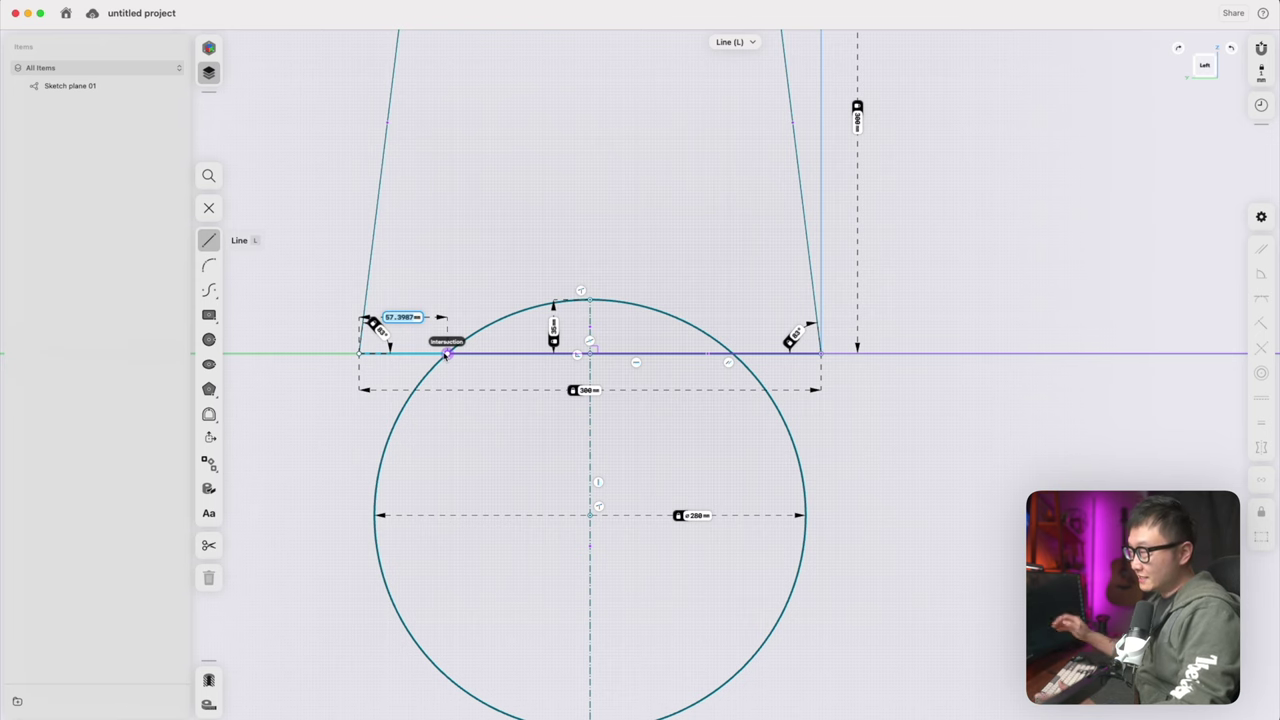
key("Escape")
scroll(460, 346, "down", 3)
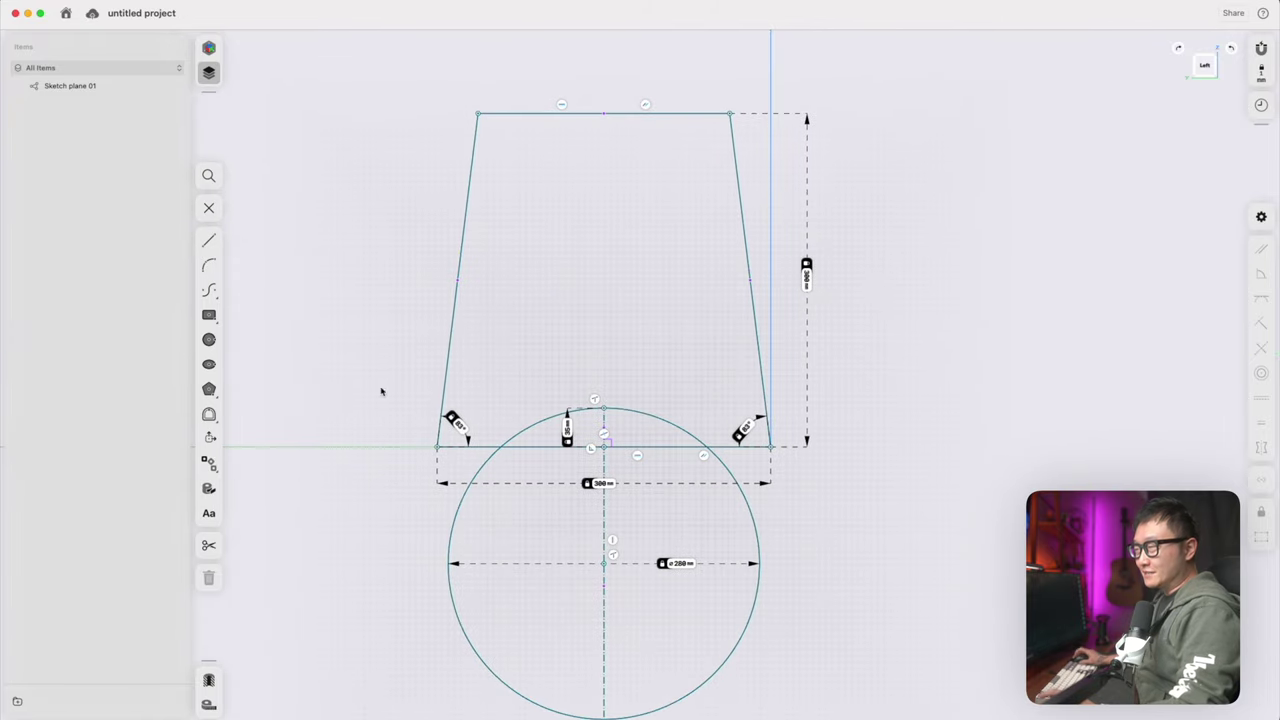
left_click(208, 545)
scroll(460, 500, "down", 3)
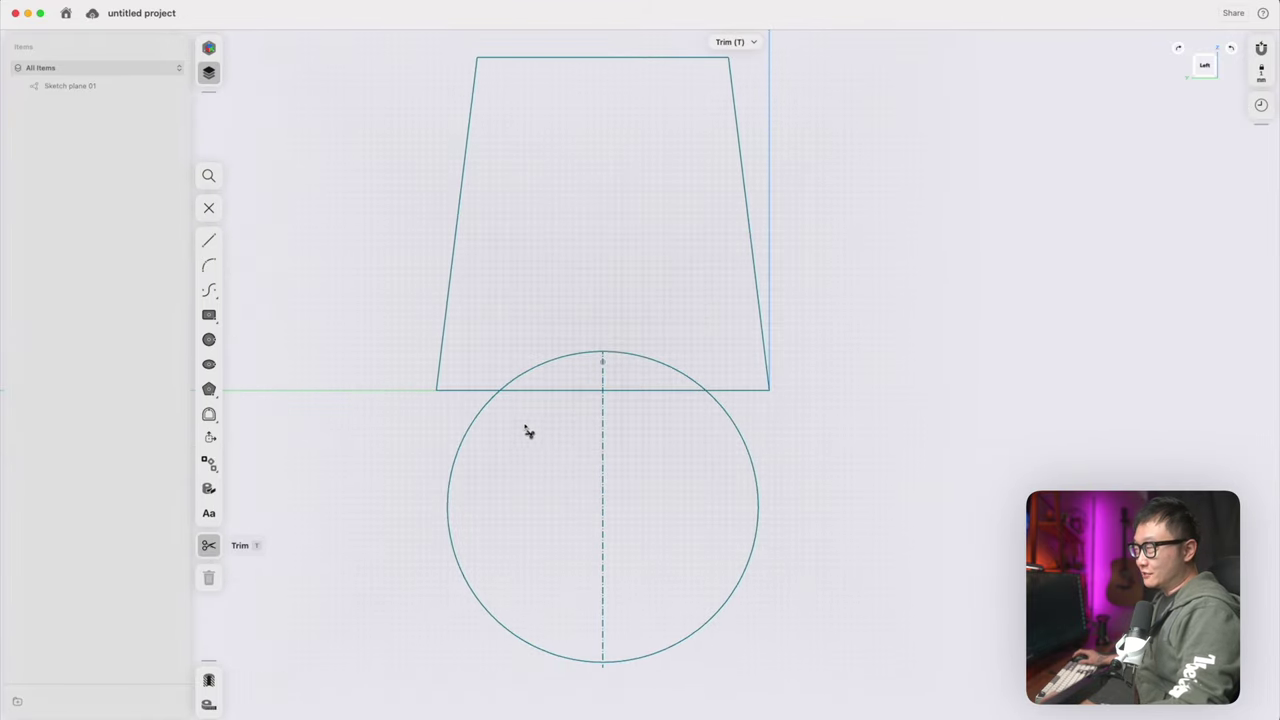
left_click(728, 418)
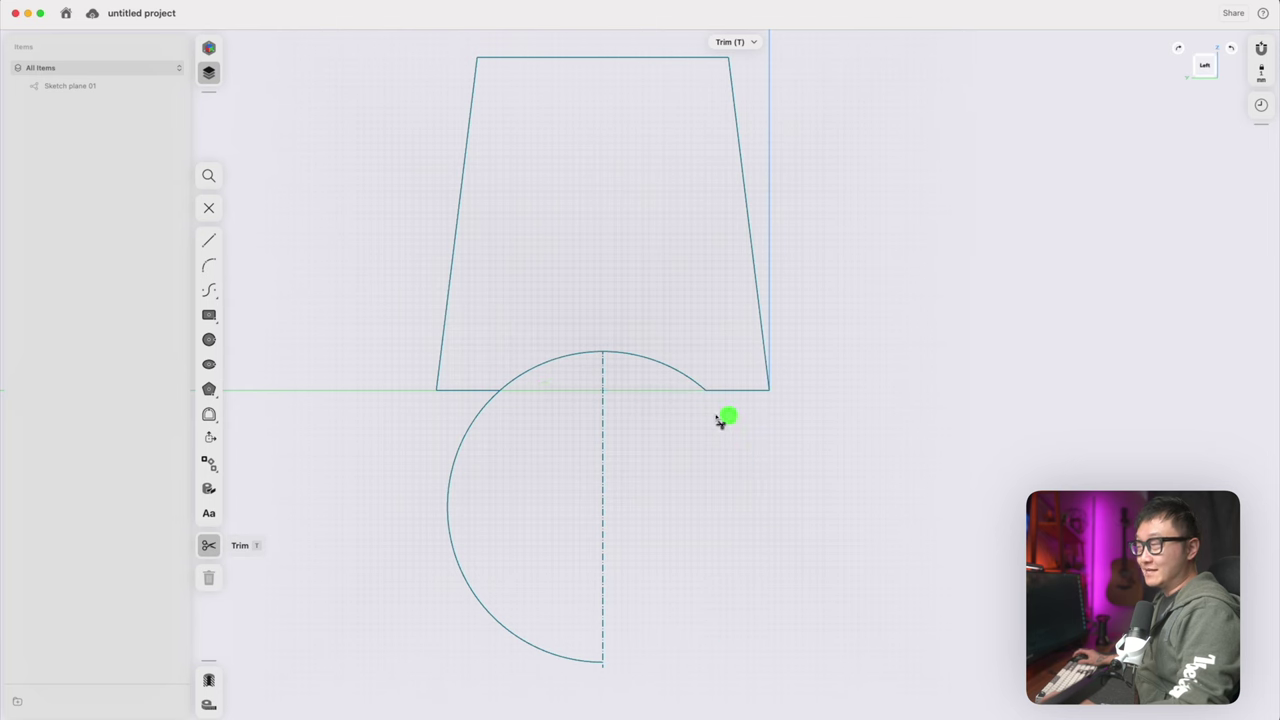
left_click(459, 454)
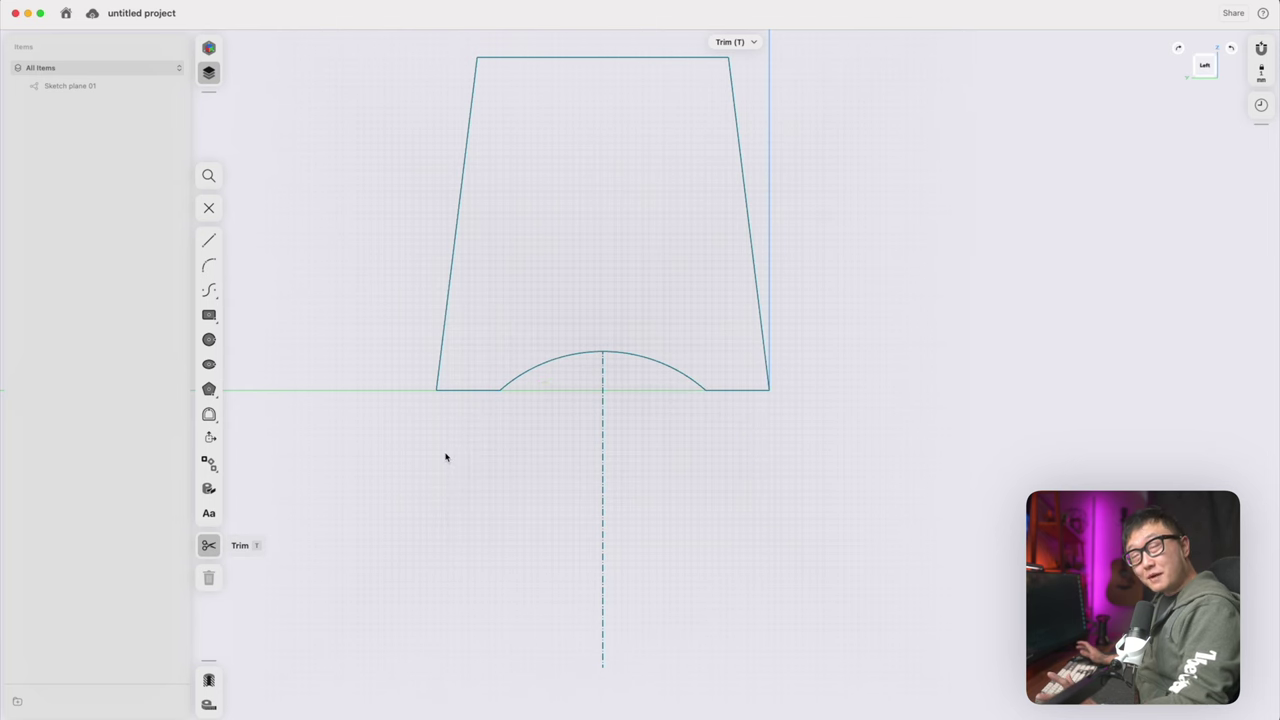
key("Escape")
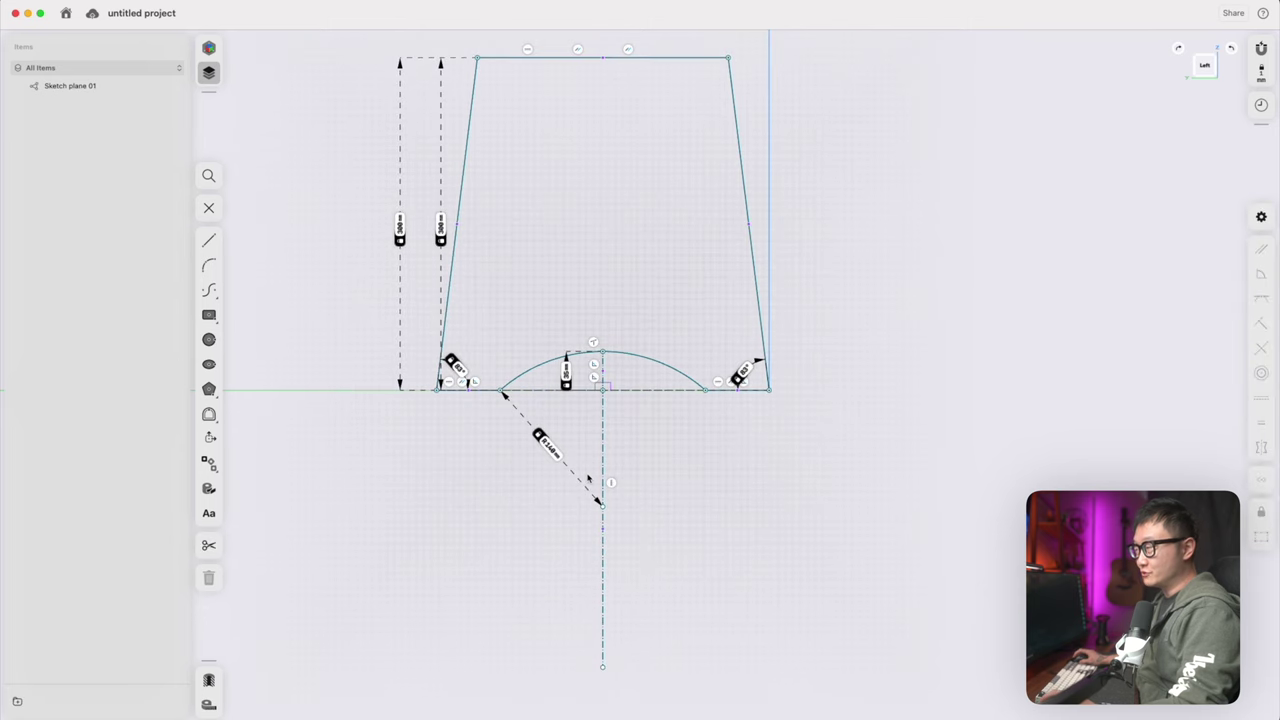
Try moving the arc's points, then undo back to the full circle
mouse_move(603, 507)
left_mouse_down()
mouse_move(643, 506)
mouse_move(640, 469)
left_mouse_up()
key("super+z")
mouse_move(605, 397)
left_mouse_down()
mouse_move(657, 334)
mouse_move(650, 369)
left_mouse_up()
key("super+z")
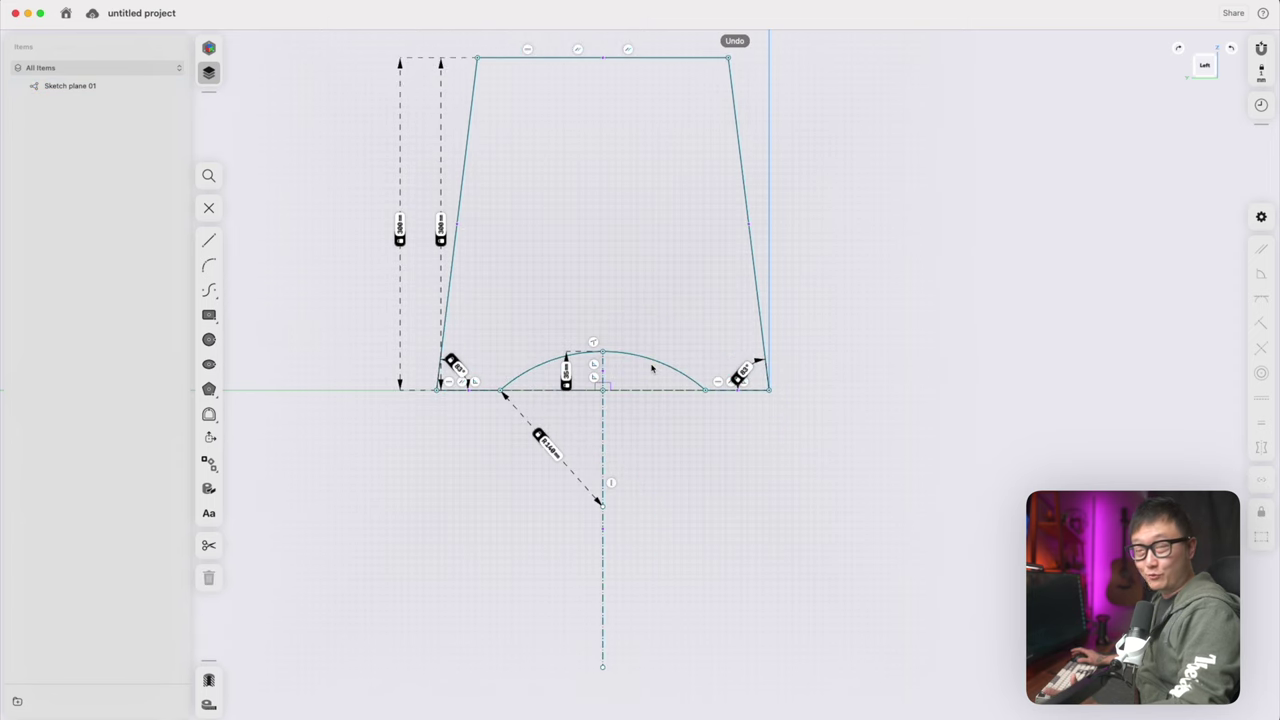
key("super+z")
key("super+z")
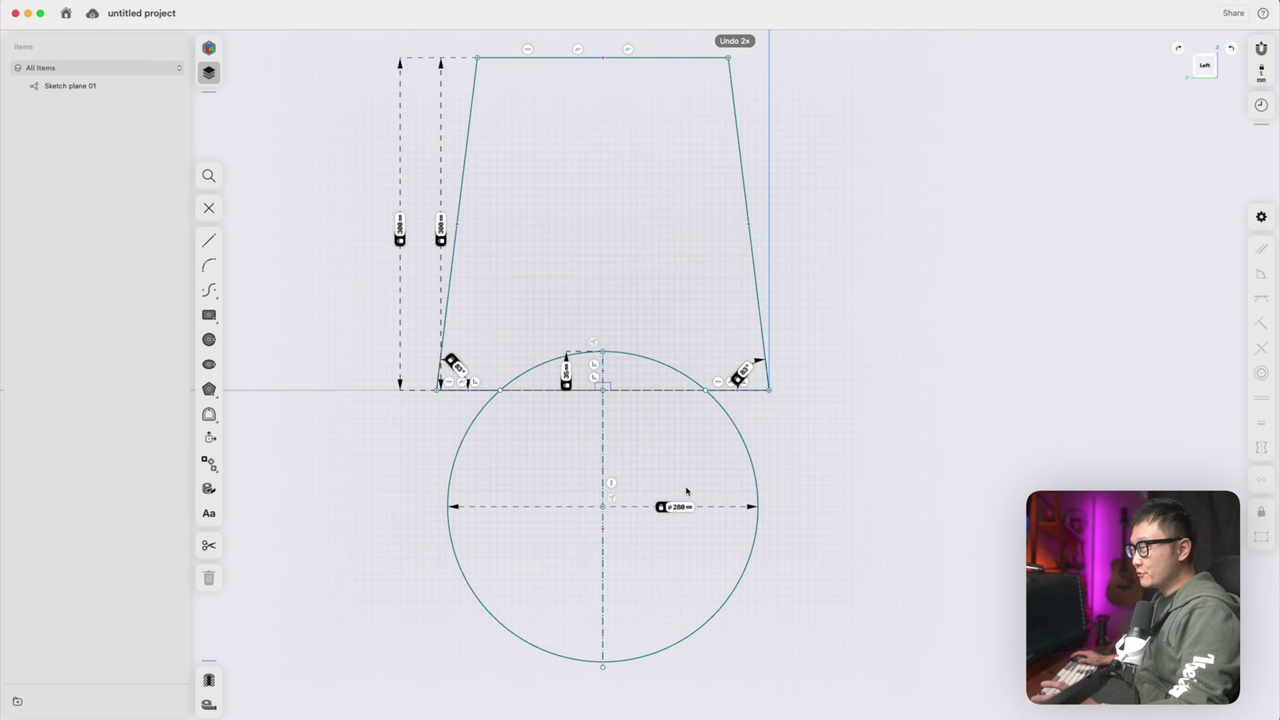
key("super+z")
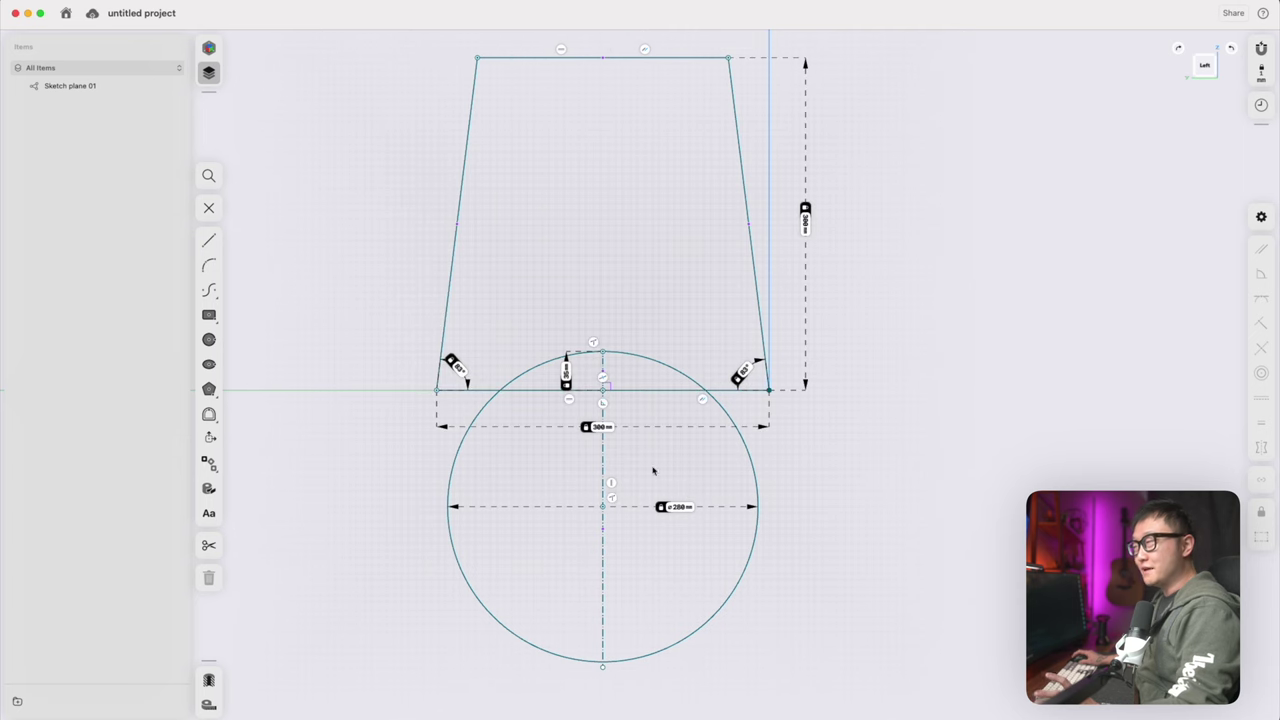
Test a 400 mm base width, then revert it to 300 mm
left_click(600, 427)
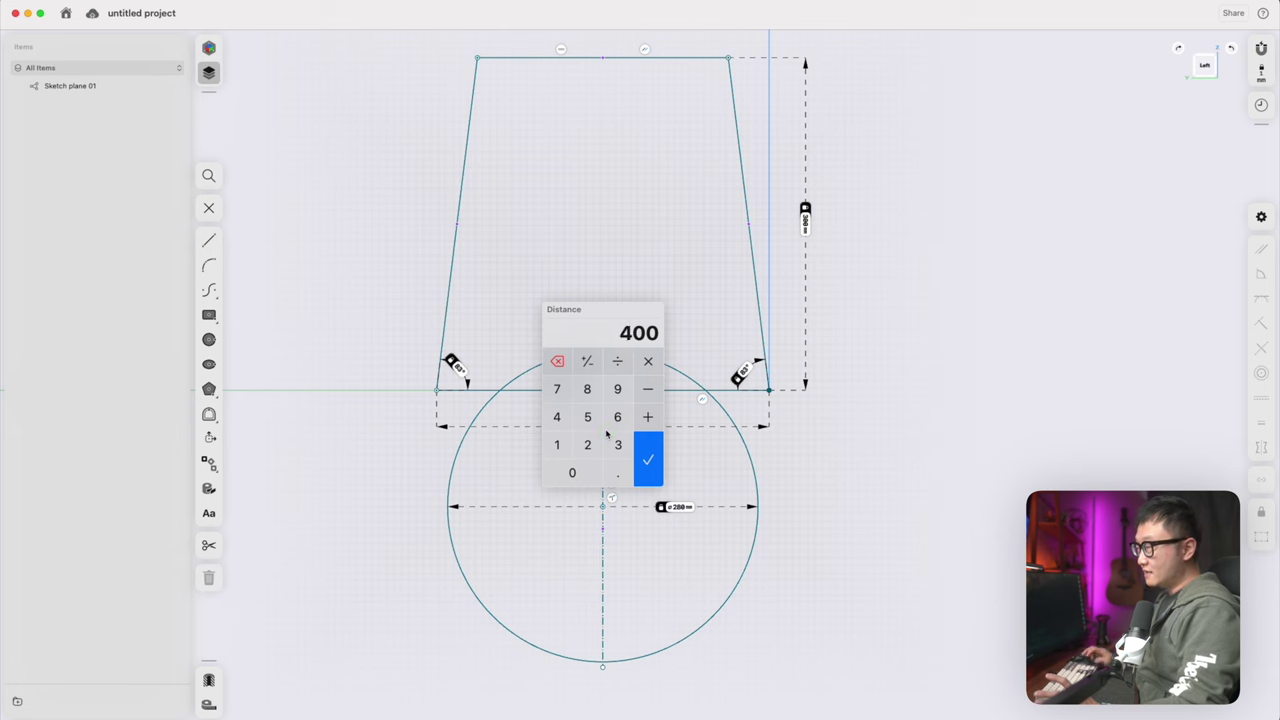
type("400")
key("Return")
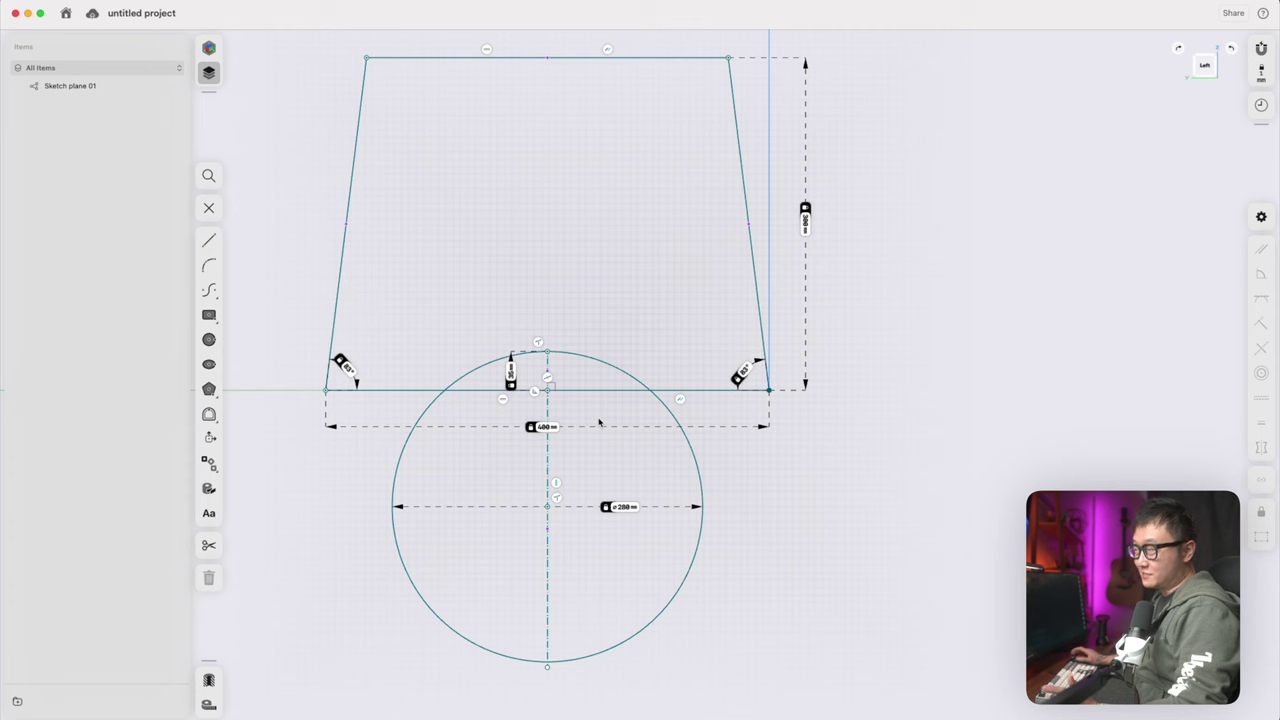
key("super+z")
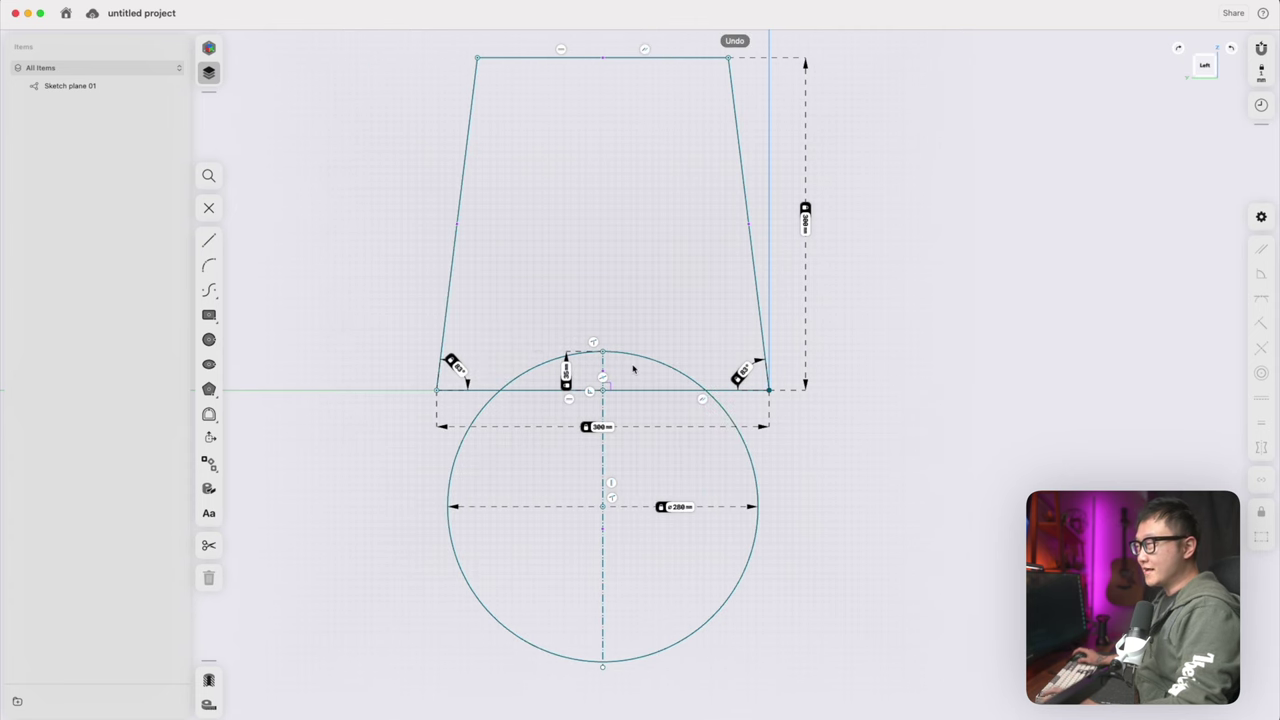
Extrude the trapezoid face into a thin solid panel, Body 01
scroll(623, 331, "right", 10)
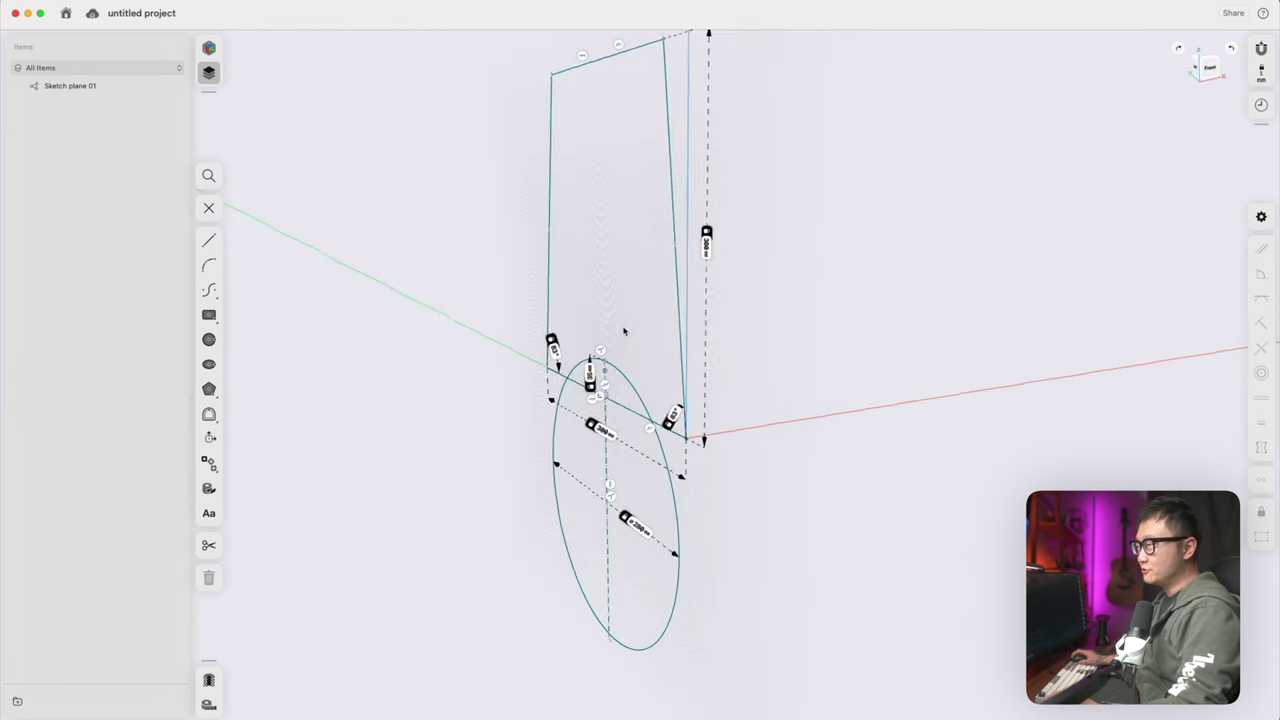
left_click(640, 298)
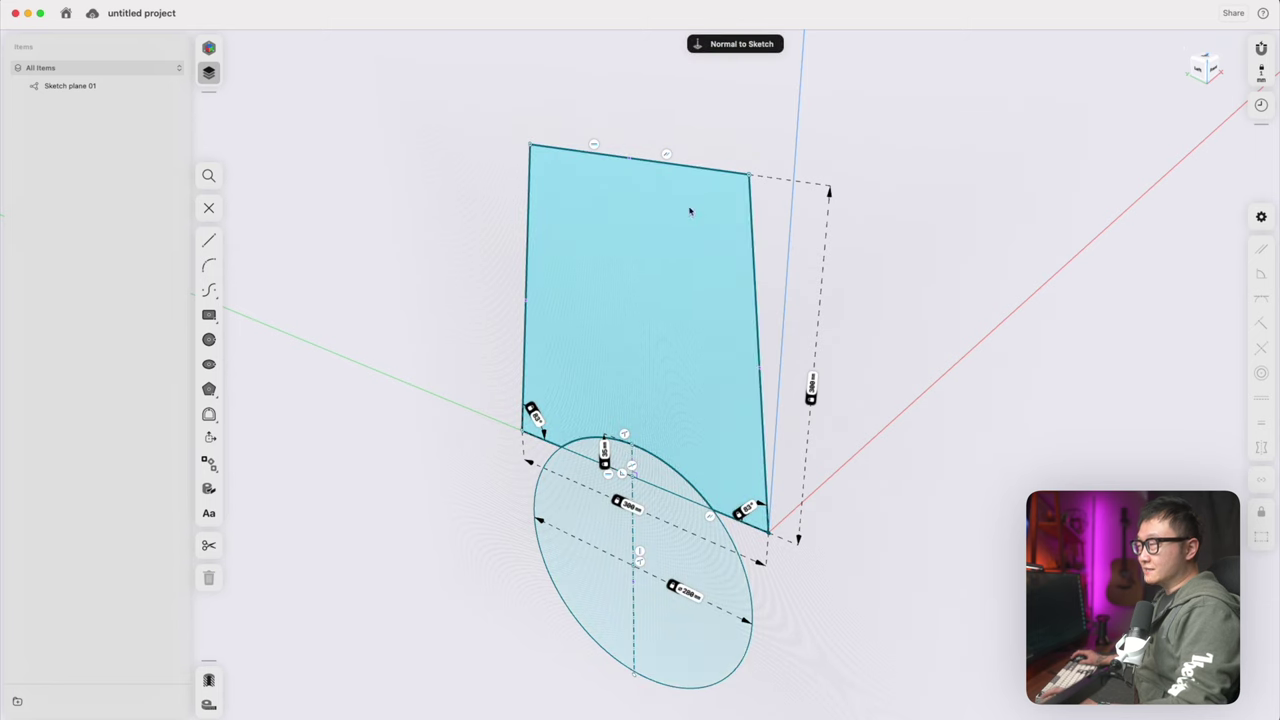
key("e")
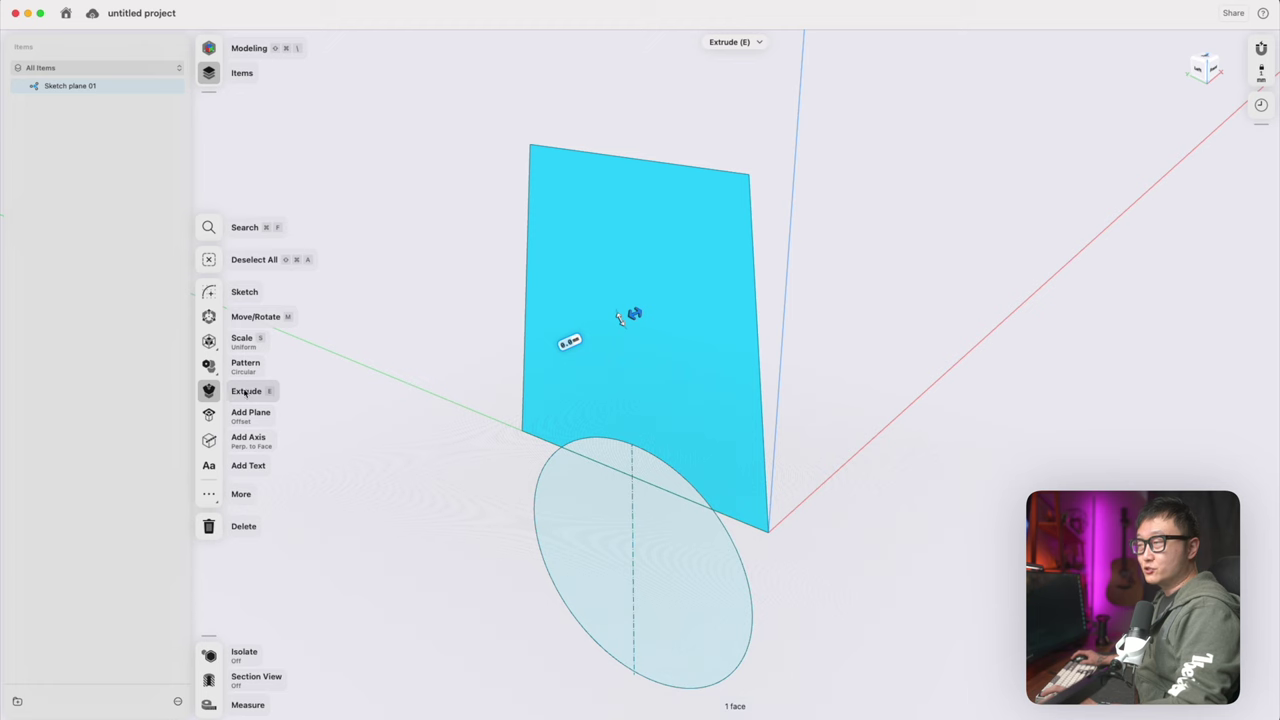
left_click_drag(632, 317, 700, 289)
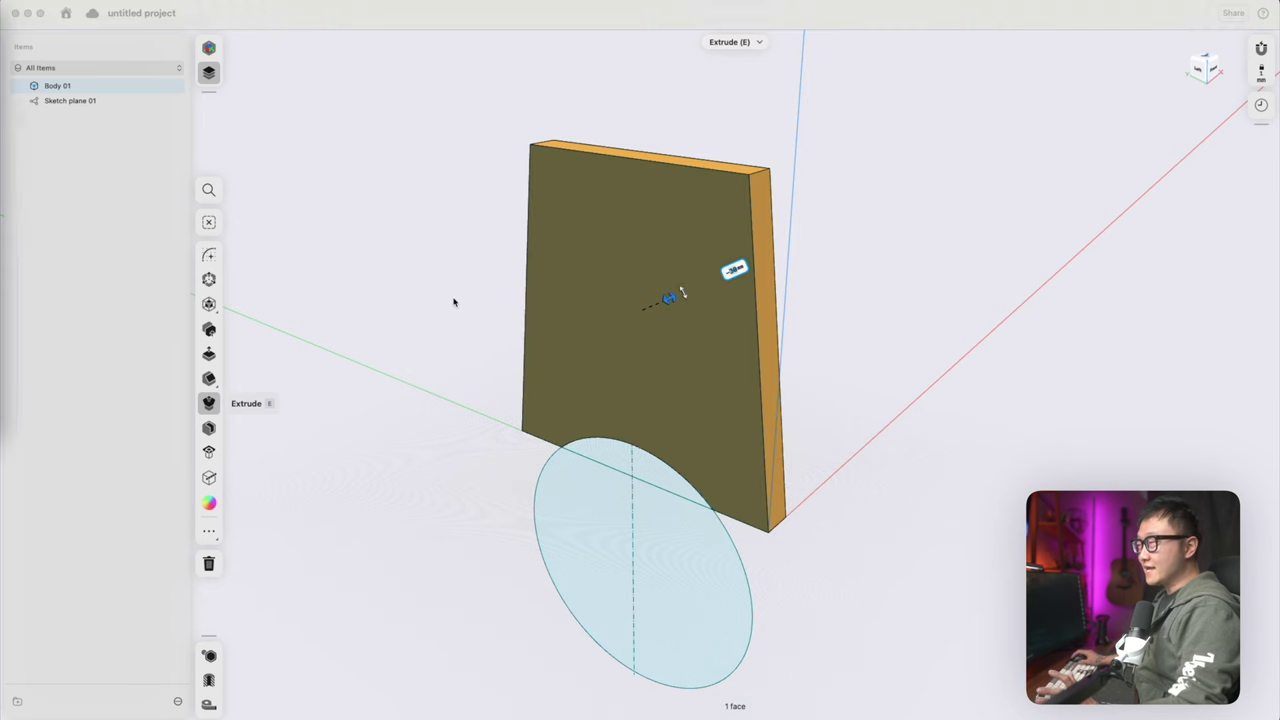
left_click(522, 255)
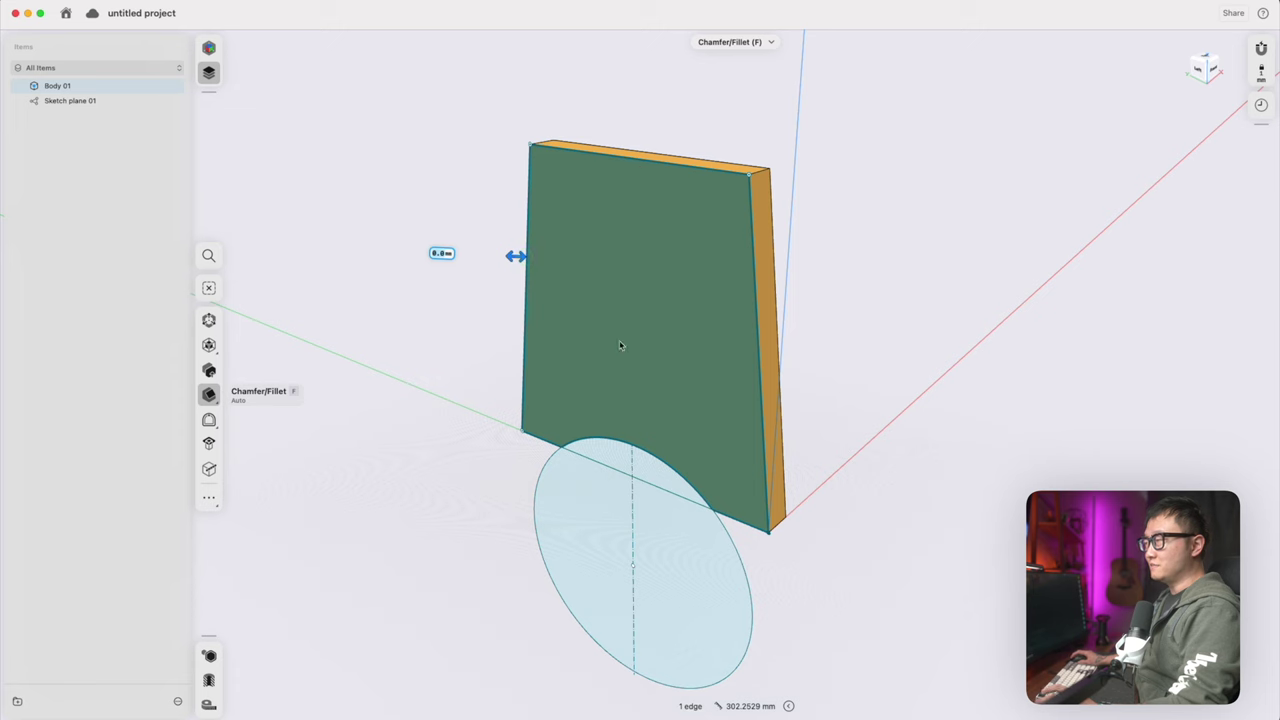
Hide Sketch plane 01 to show the arched cutout, then start Sketch plane 02 on the panel's front face
key("Escape")
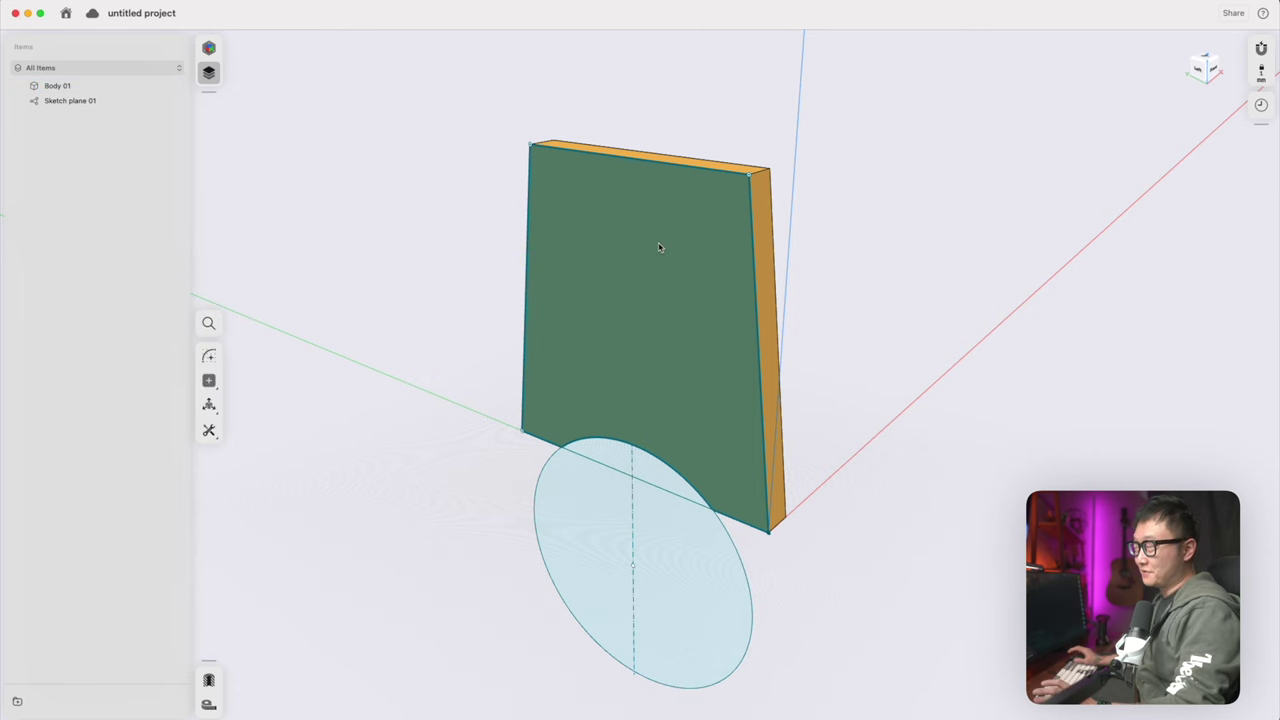
left_click(174, 100)
left_click(633, 216)
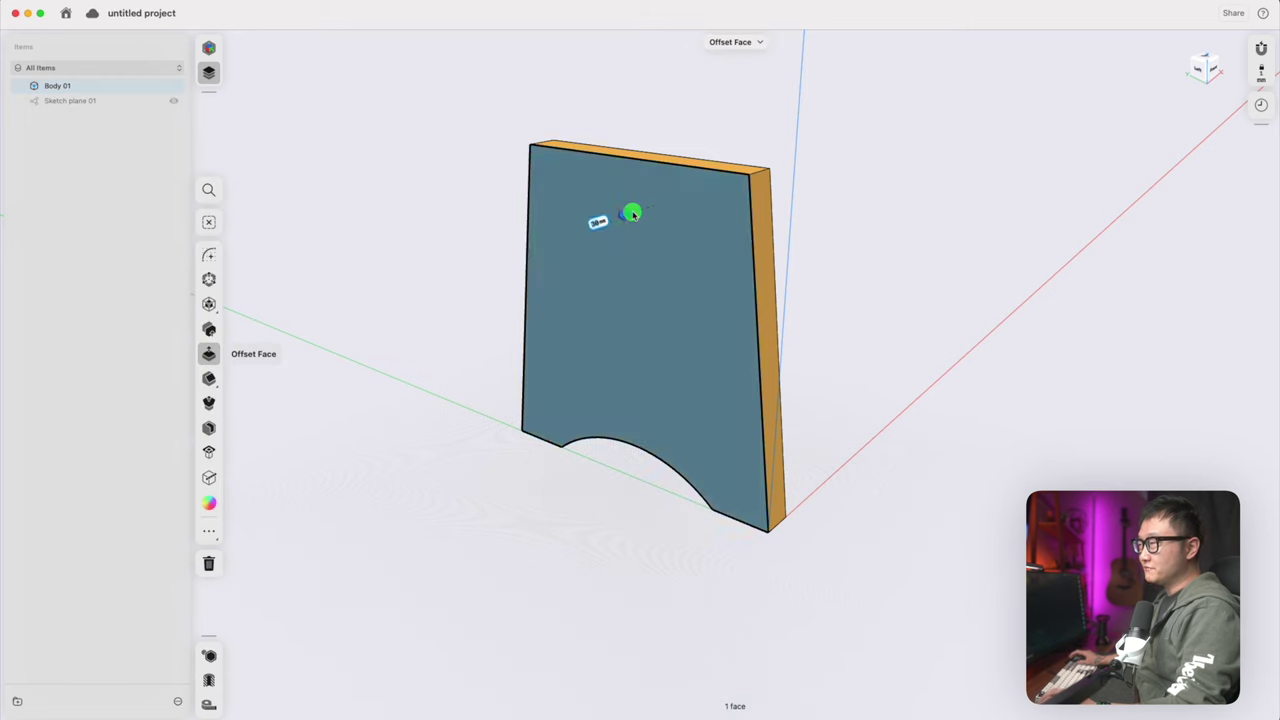
left_click(211, 256)
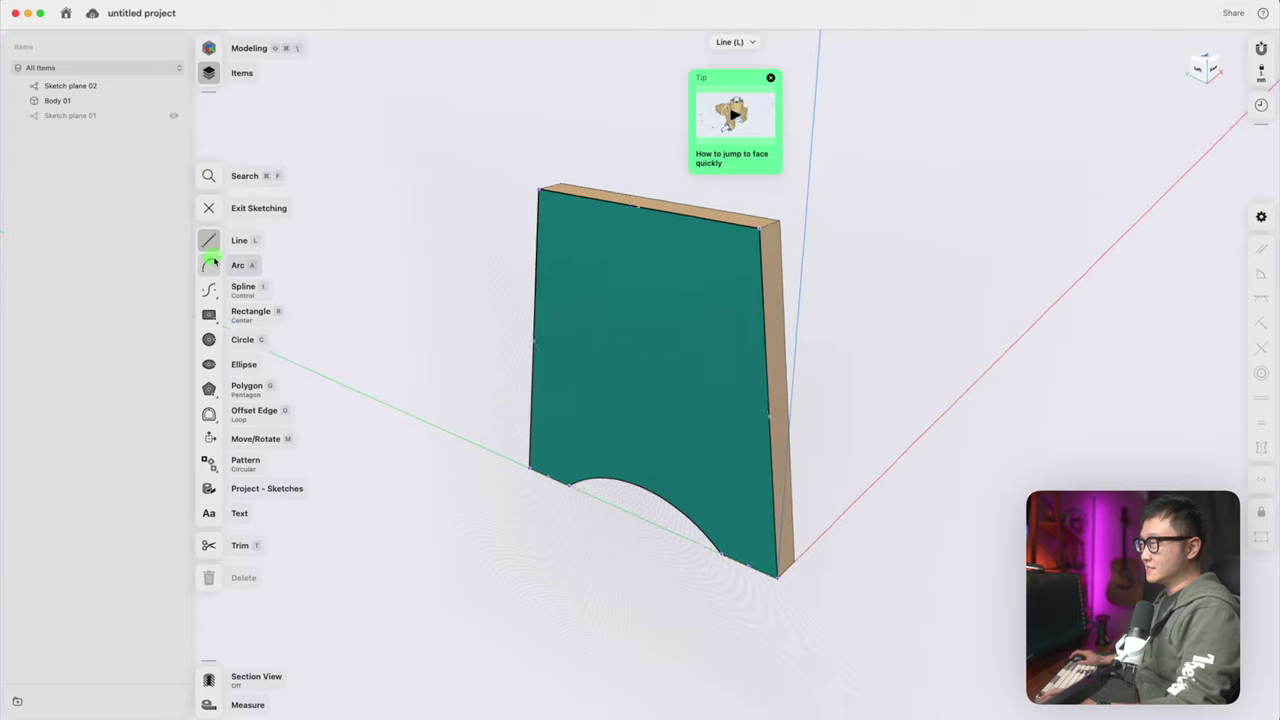
left_click(786, 80)
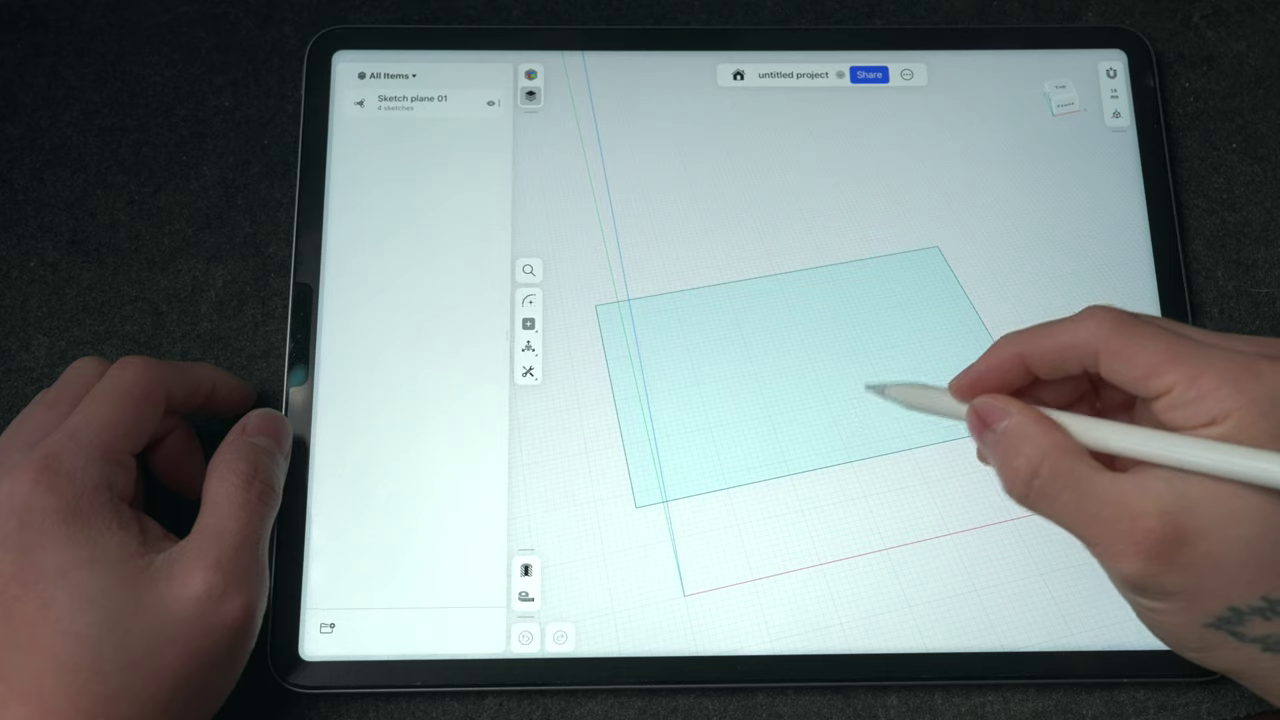
Extrude the sketched face into a 20 mm slab and draw a circle on its top
left_click(871, 386)
left_click_drag(858, 376, 860, 409)
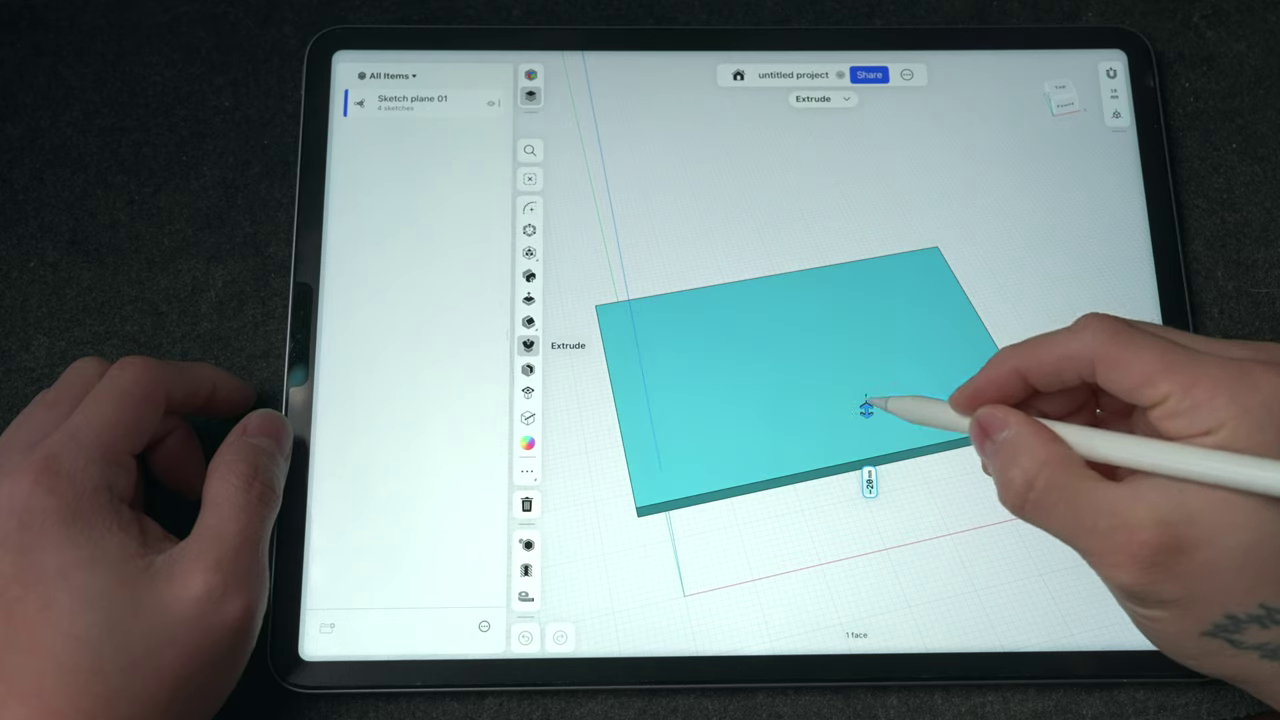
left_click(529, 298)
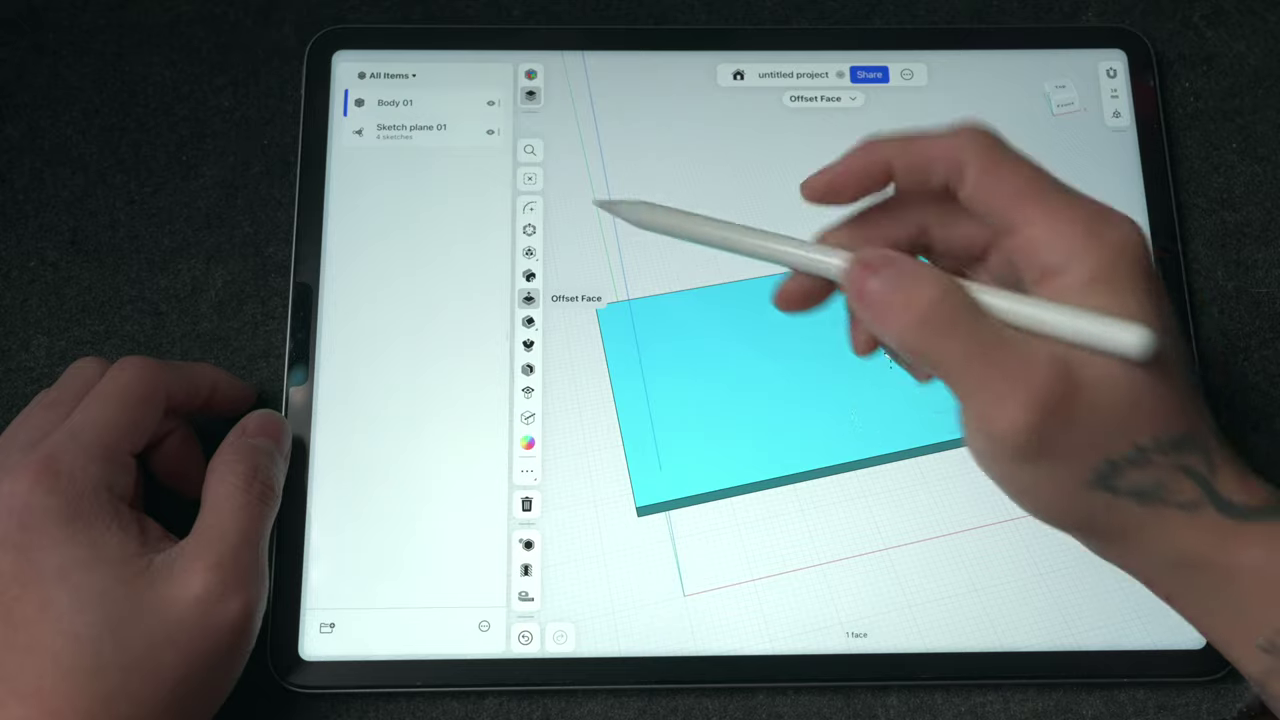
left_click(530, 207)
left_click(529, 285)
mouse_move(808, 299)
left_mouse_down()
mouse_move(855, 326)
mouse_move(905, 288)
left_mouse_up()
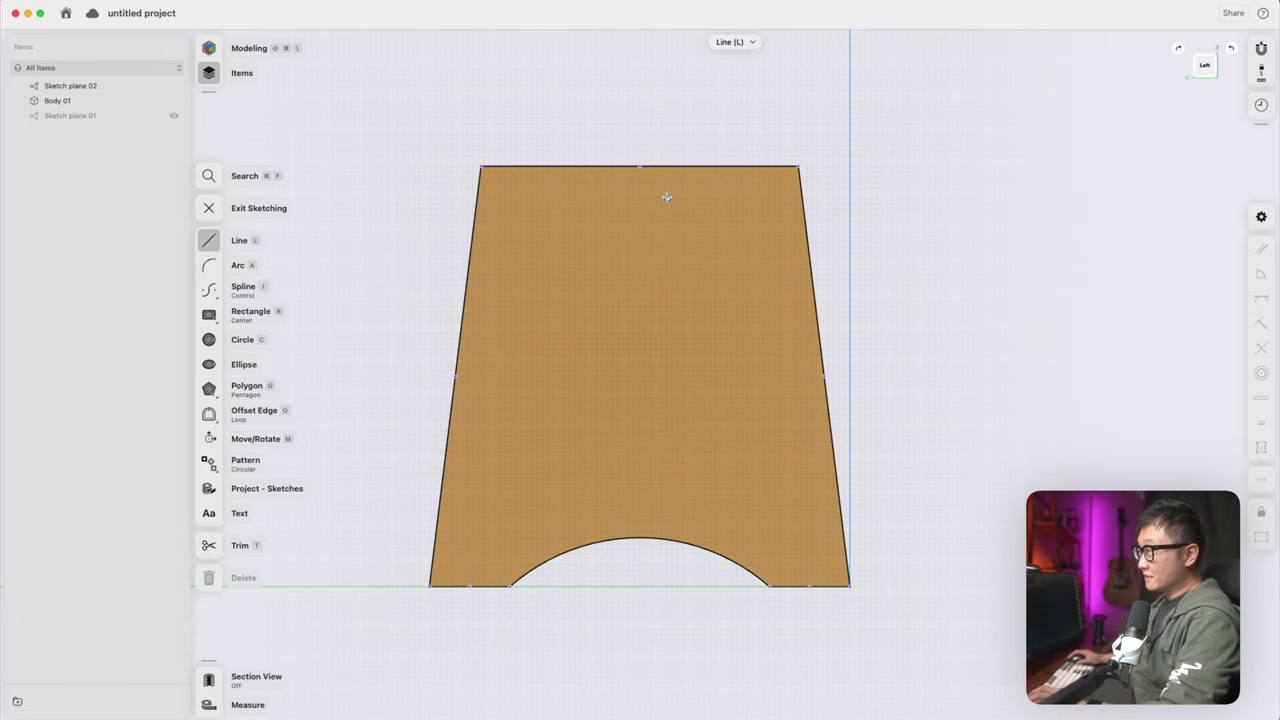
Draw a vertical centre line from the top edge's midpoint down to the arch's top
left_click(640, 166)
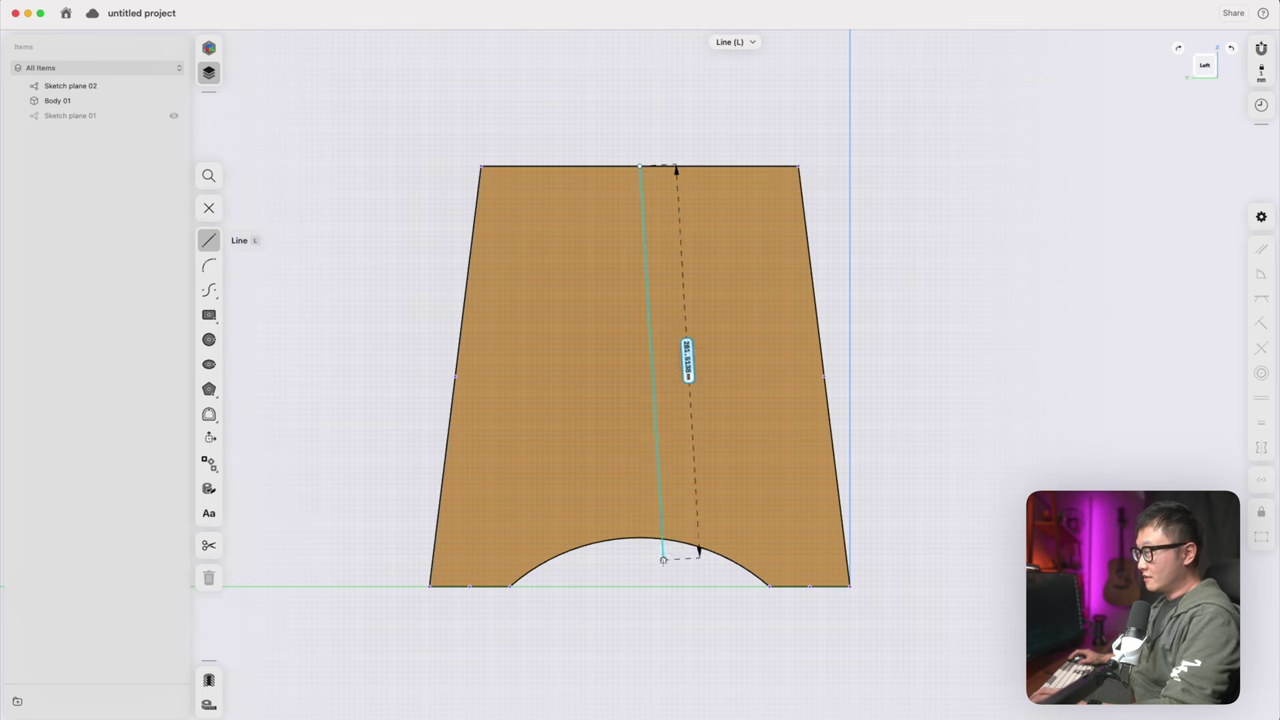
left_click(640, 586)
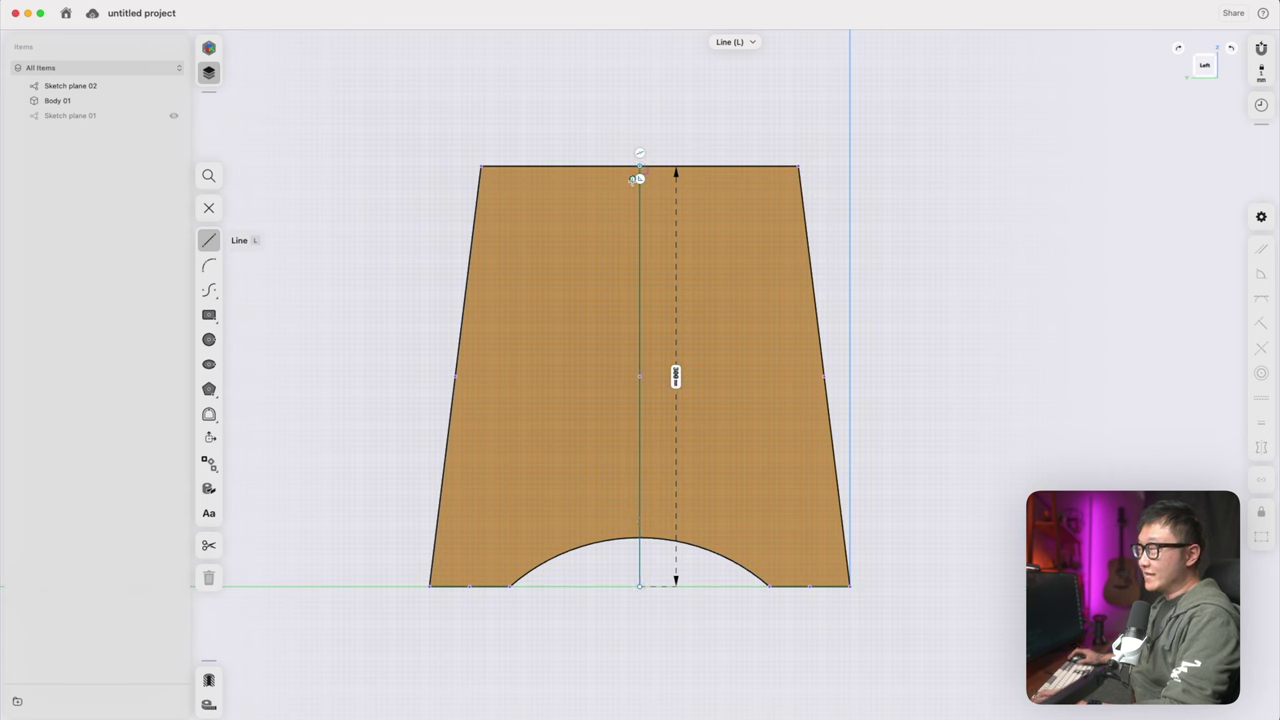
key("Escape")
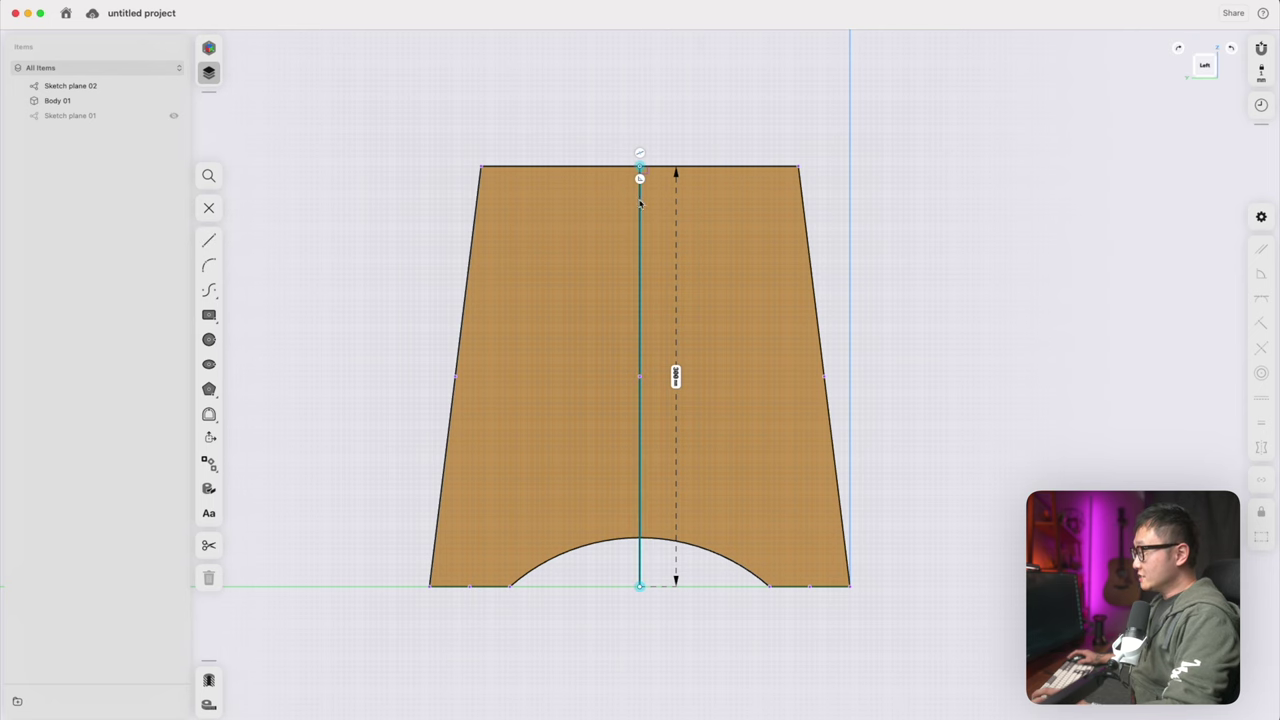
left_click(640, 203)
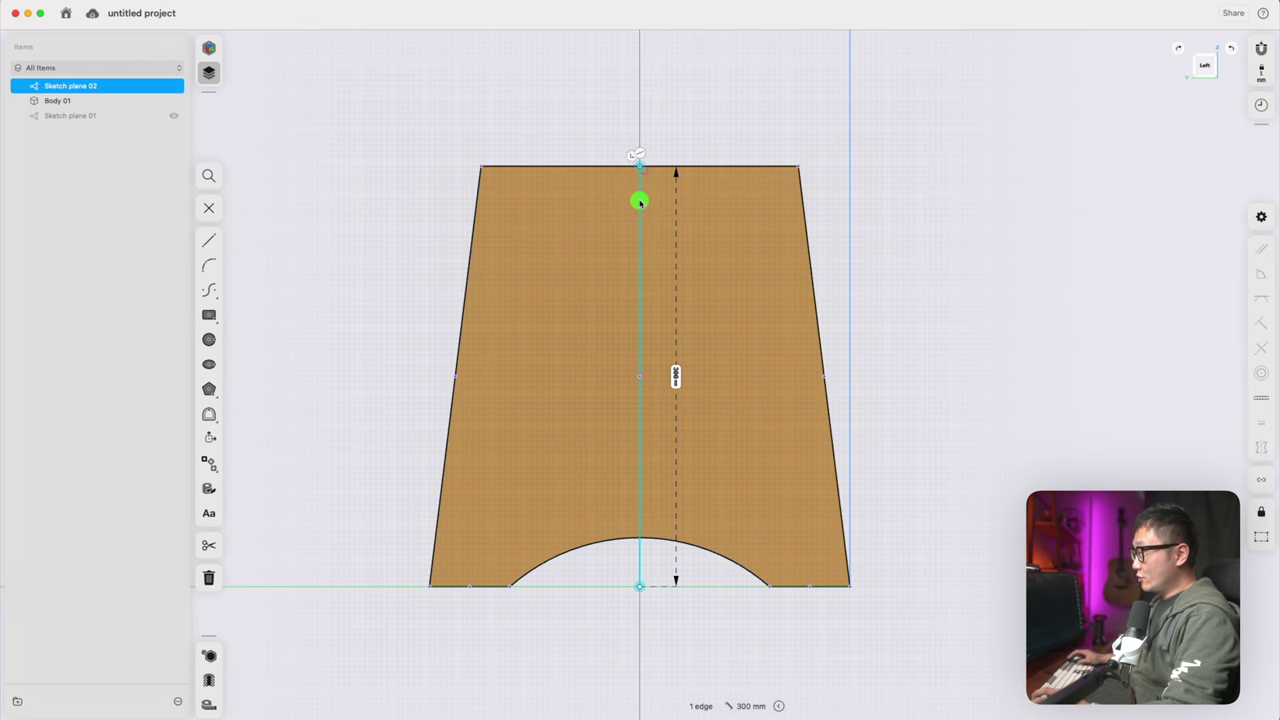
left_click(1251, 397)
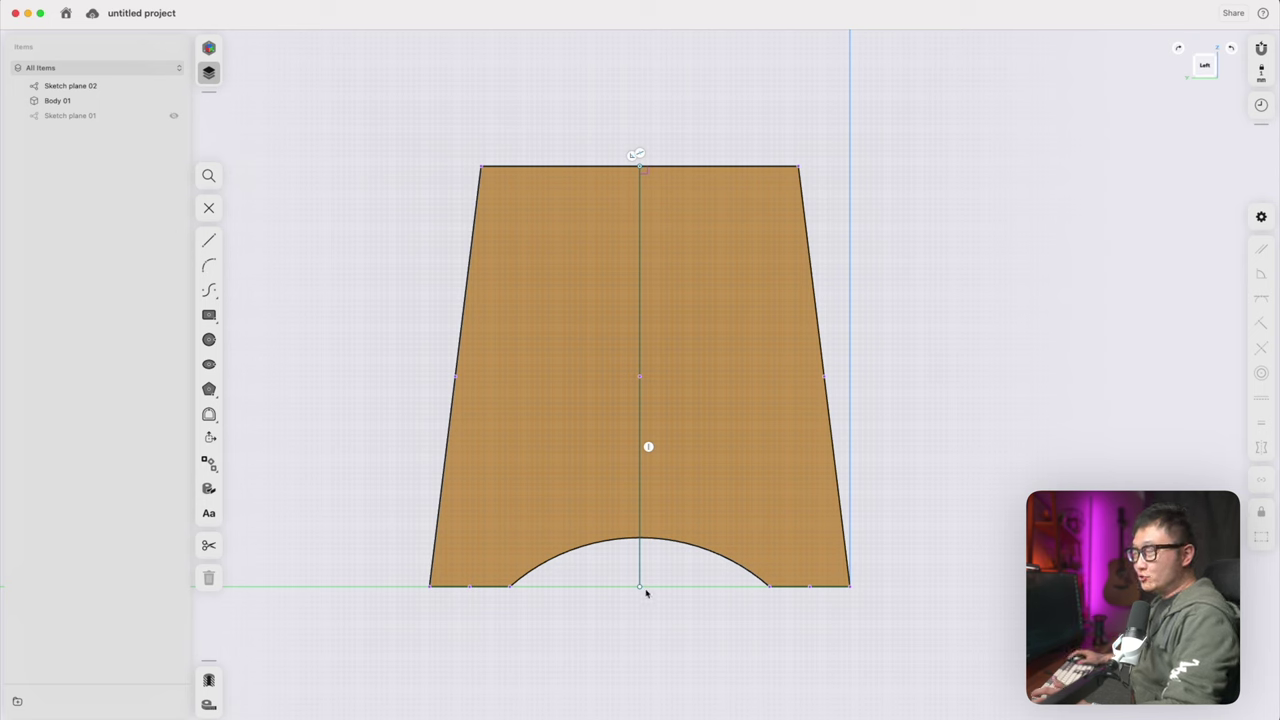
Make the centre line's end coincident with the bottom edge, exit sketching, and show Sketch plane 01
mouse_move(640, 587)
left_mouse_down()
mouse_move(642, 608)
mouse_move(640, 587)
left_mouse_up()
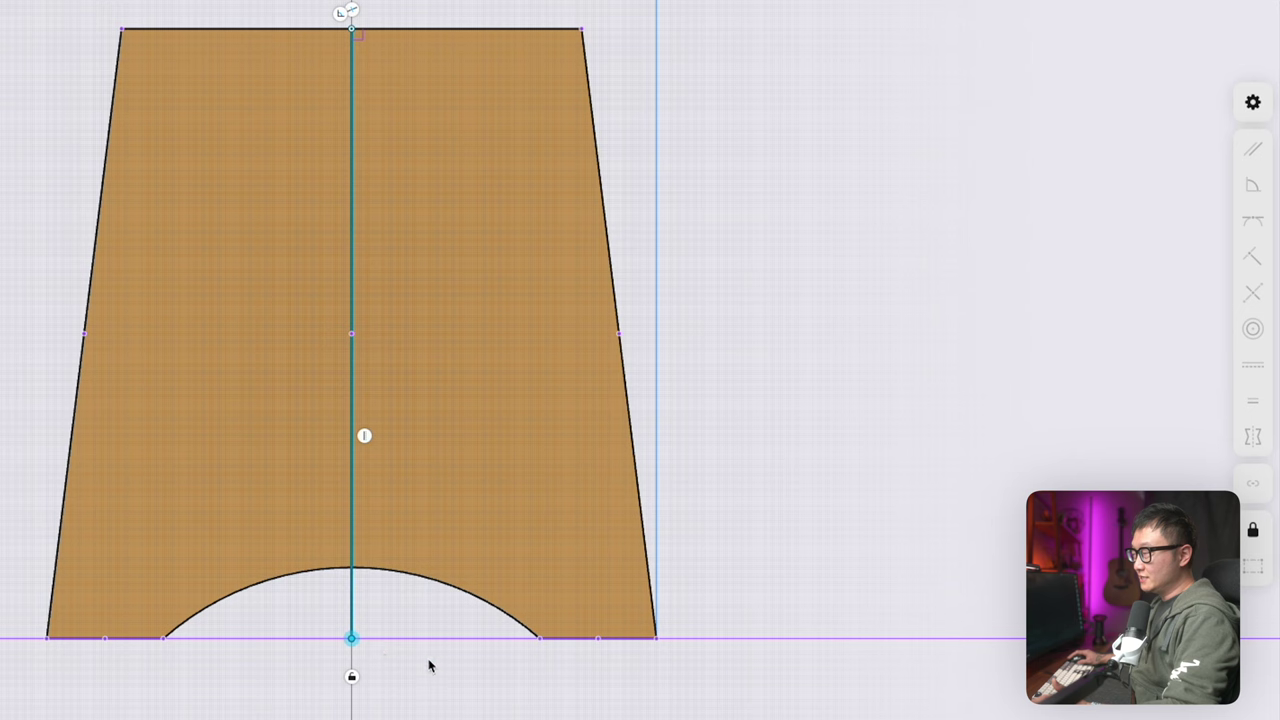
left_click(572, 640)
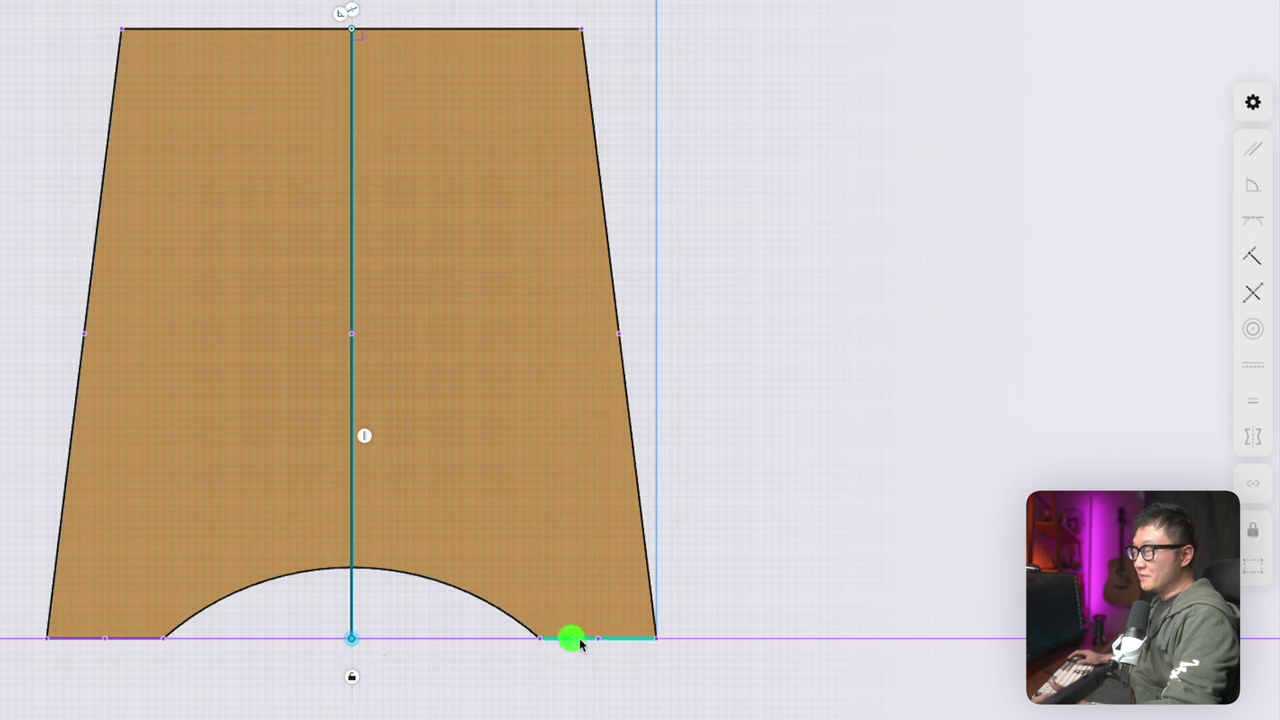
left_click(1250, 260)
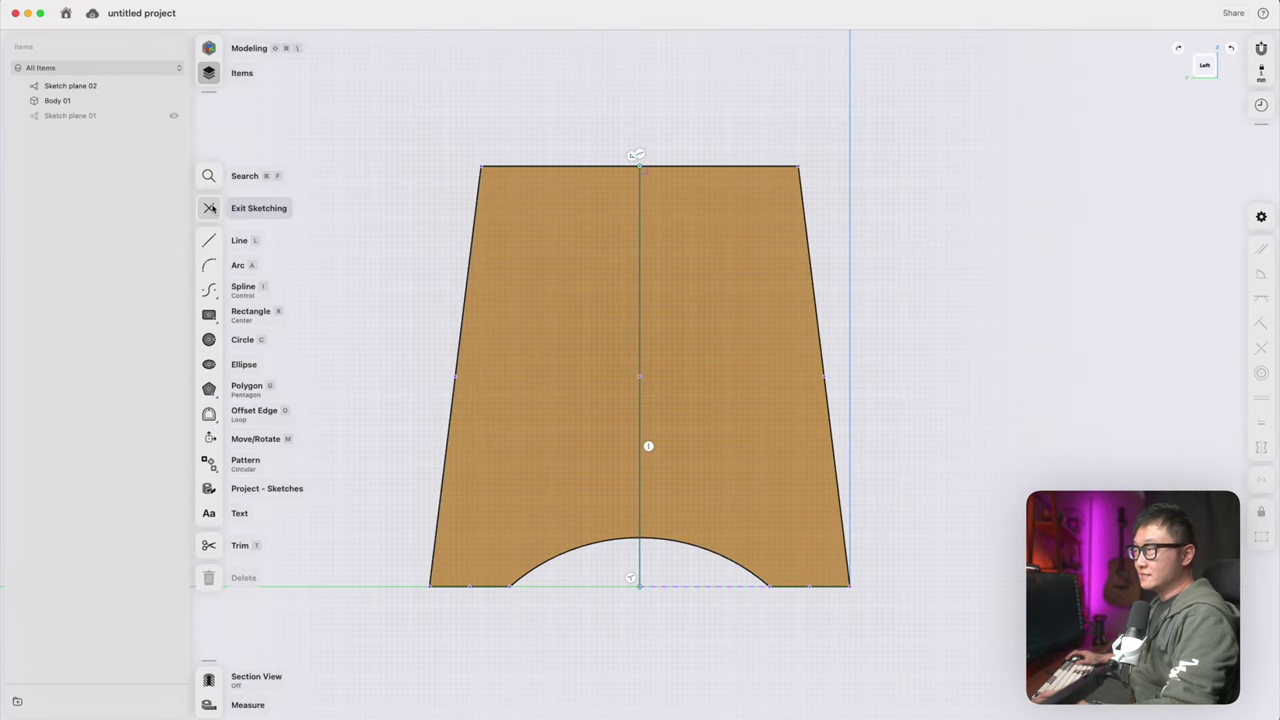
left_click(209, 207)
left_click(173, 115)
Open Sketch plane 01 for editing, try a 400 mm width, then undo back to 300 mm
left_click(354, 252)
scroll(355, 257, "down", 2)
scroll(354, 257, "left", 5)
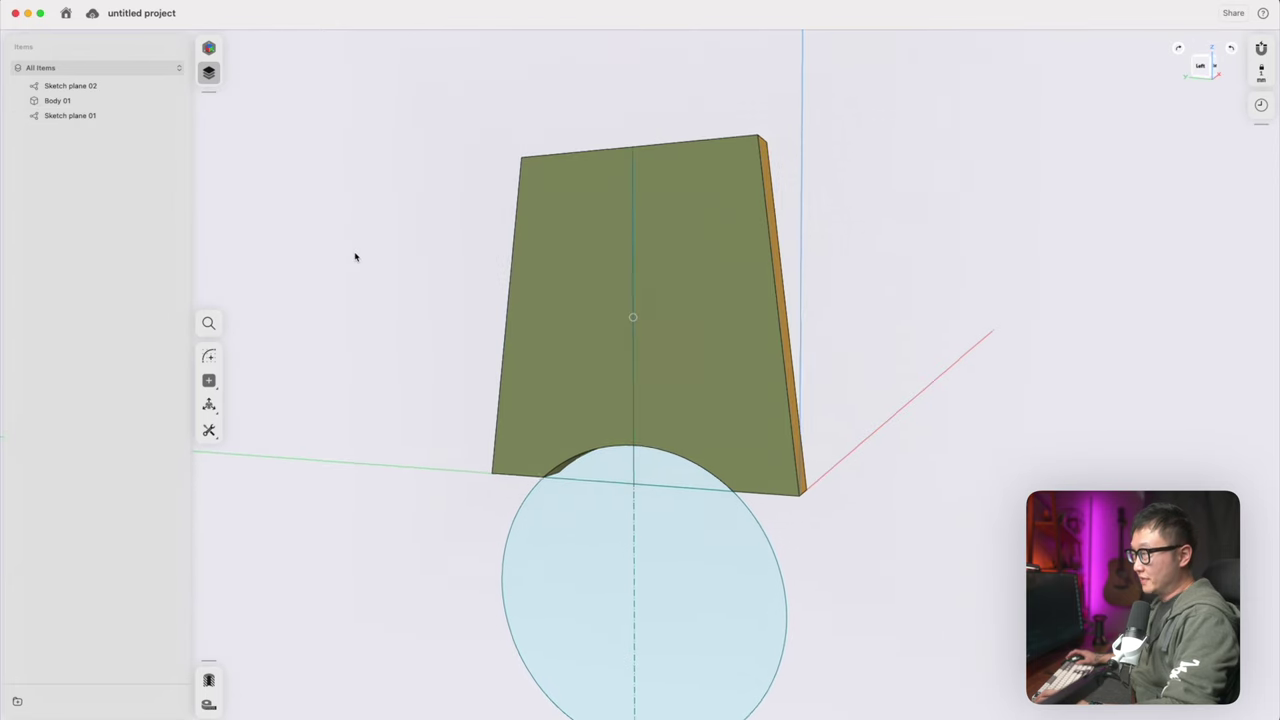
double_click(608, 398)
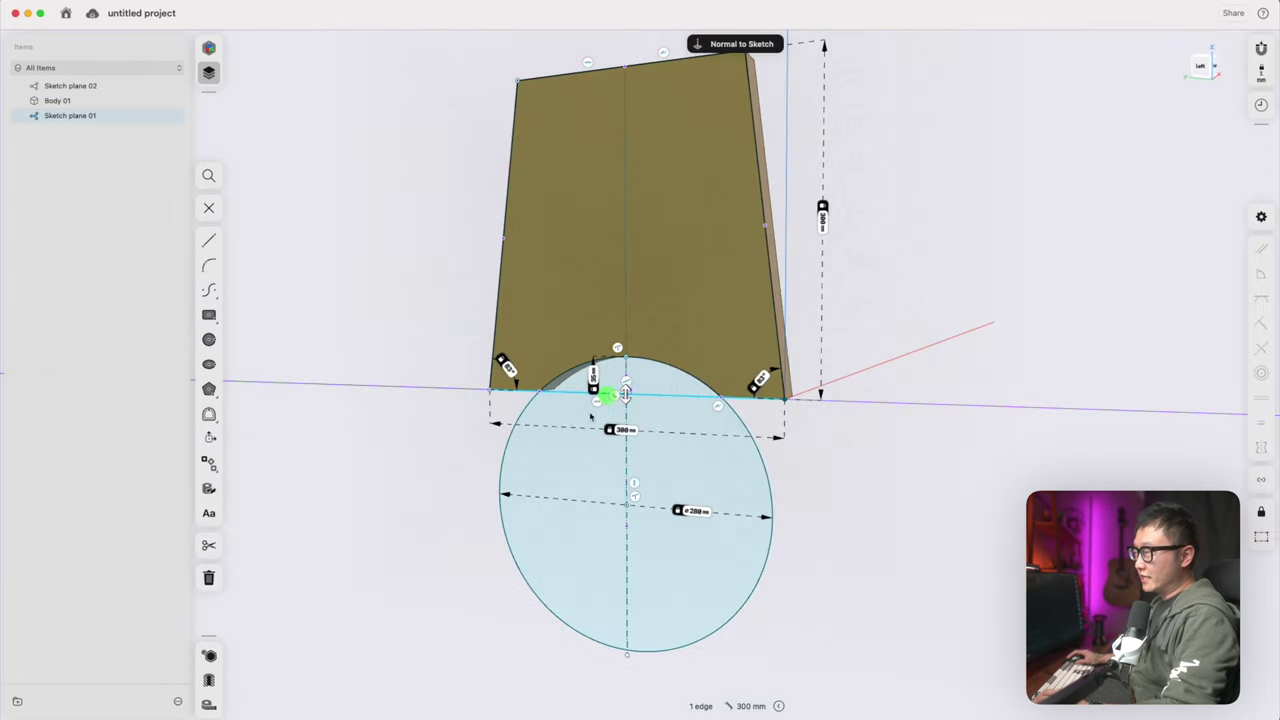
left_click(628, 459)
type("400")
key("Return")
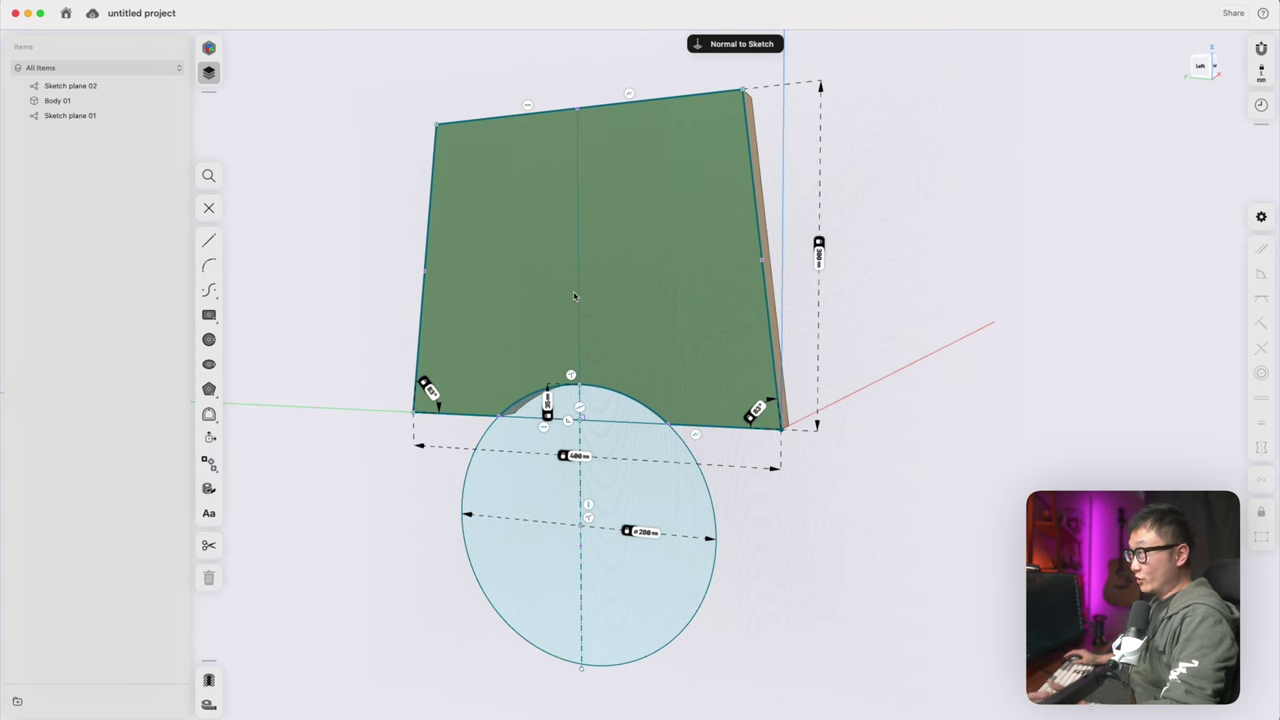
key("super+z")
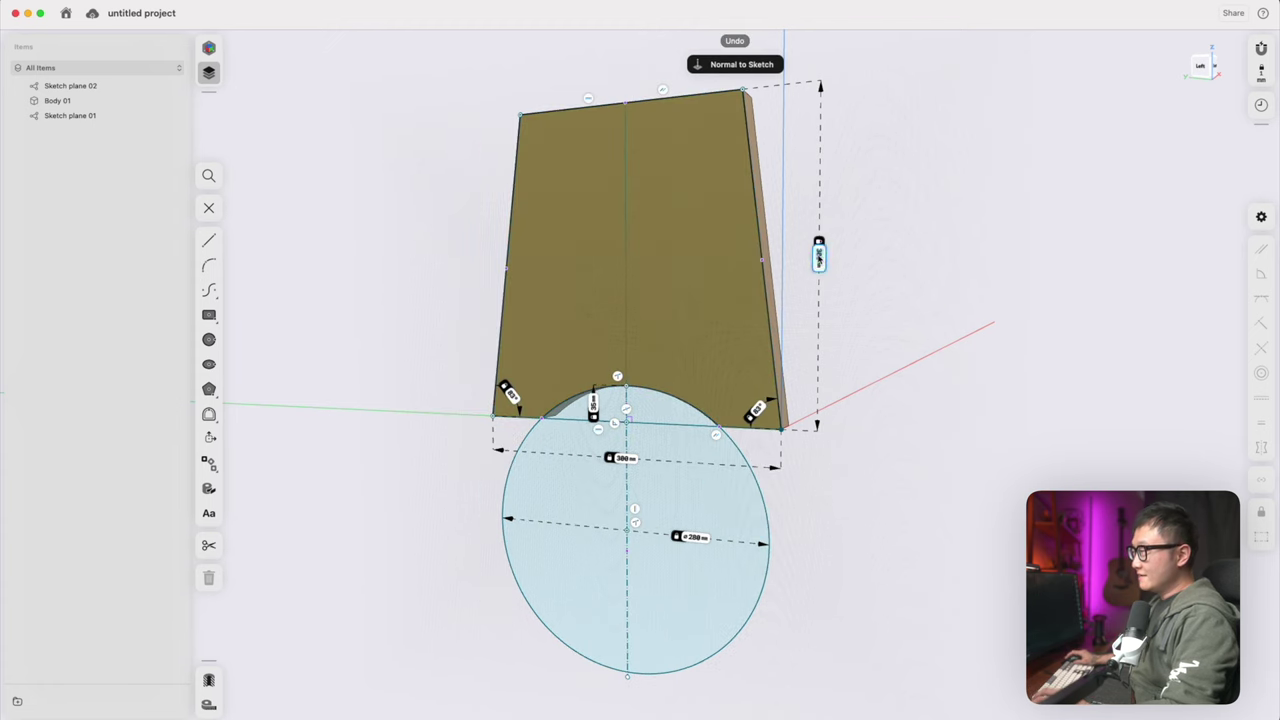
Try a new height value, revert it to 300 mm, and hide Sketch plane 01 again
left_click(818, 256)
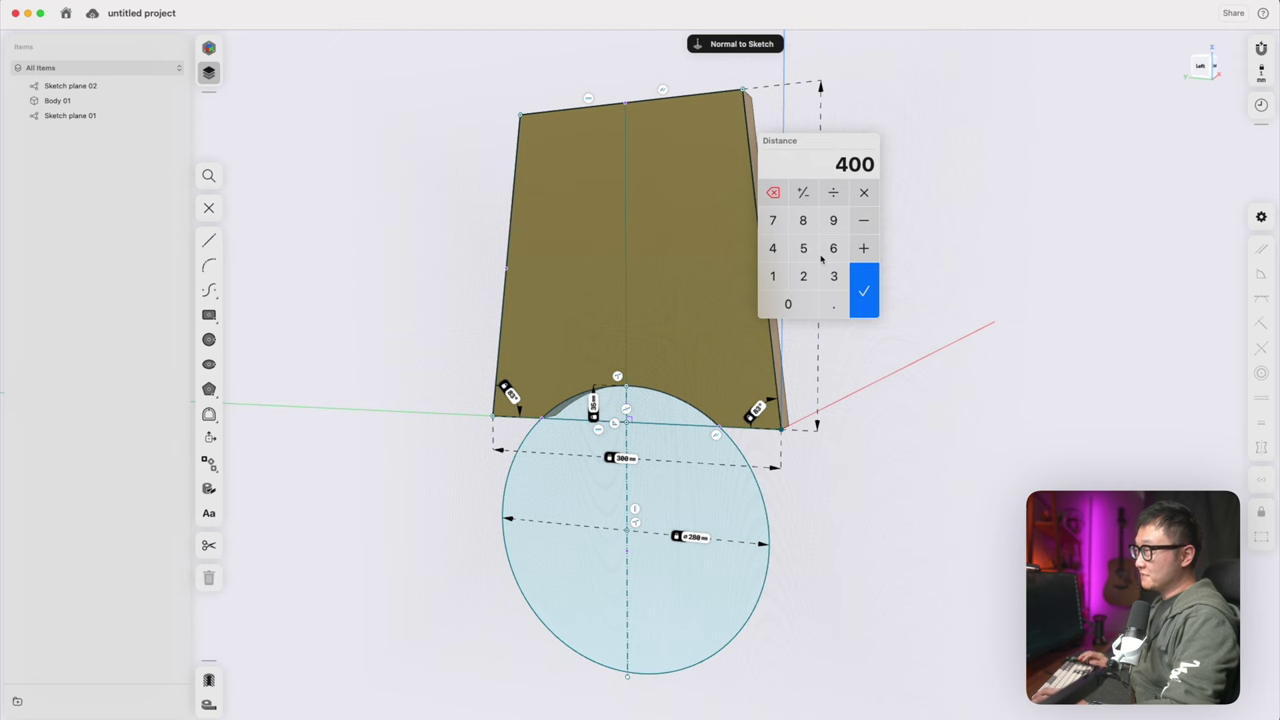
key("Return")
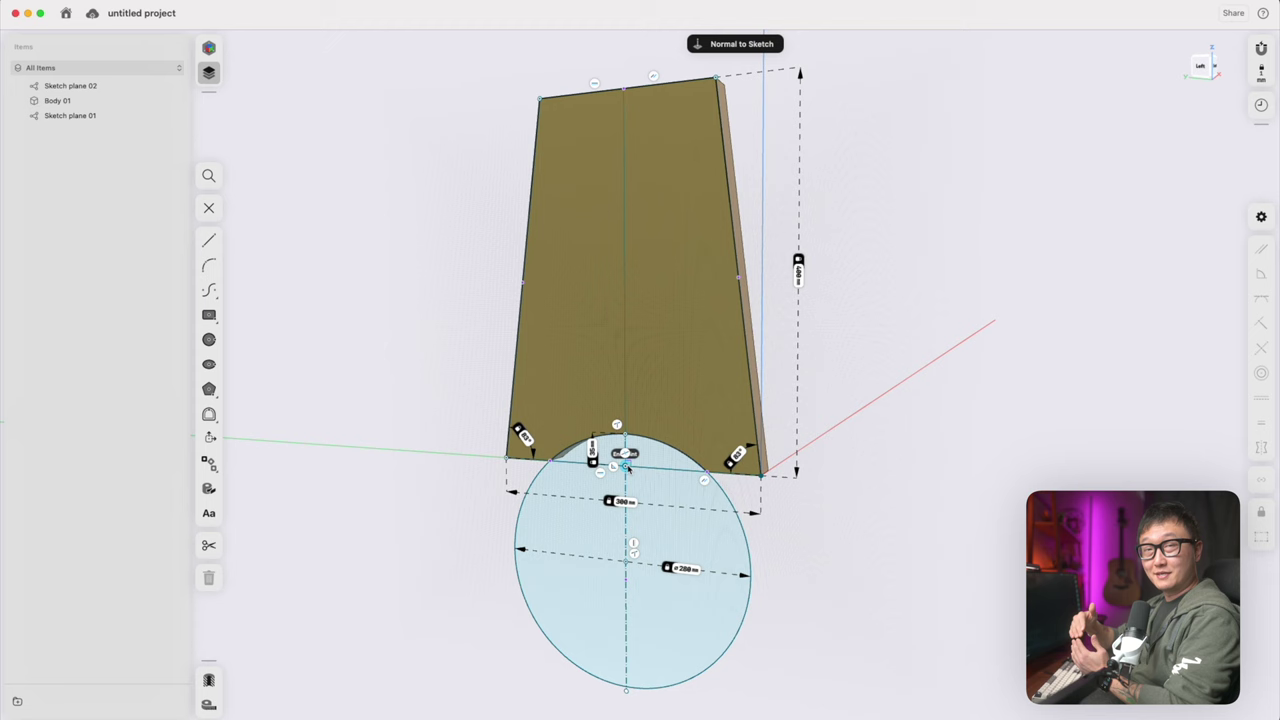
key("Return")
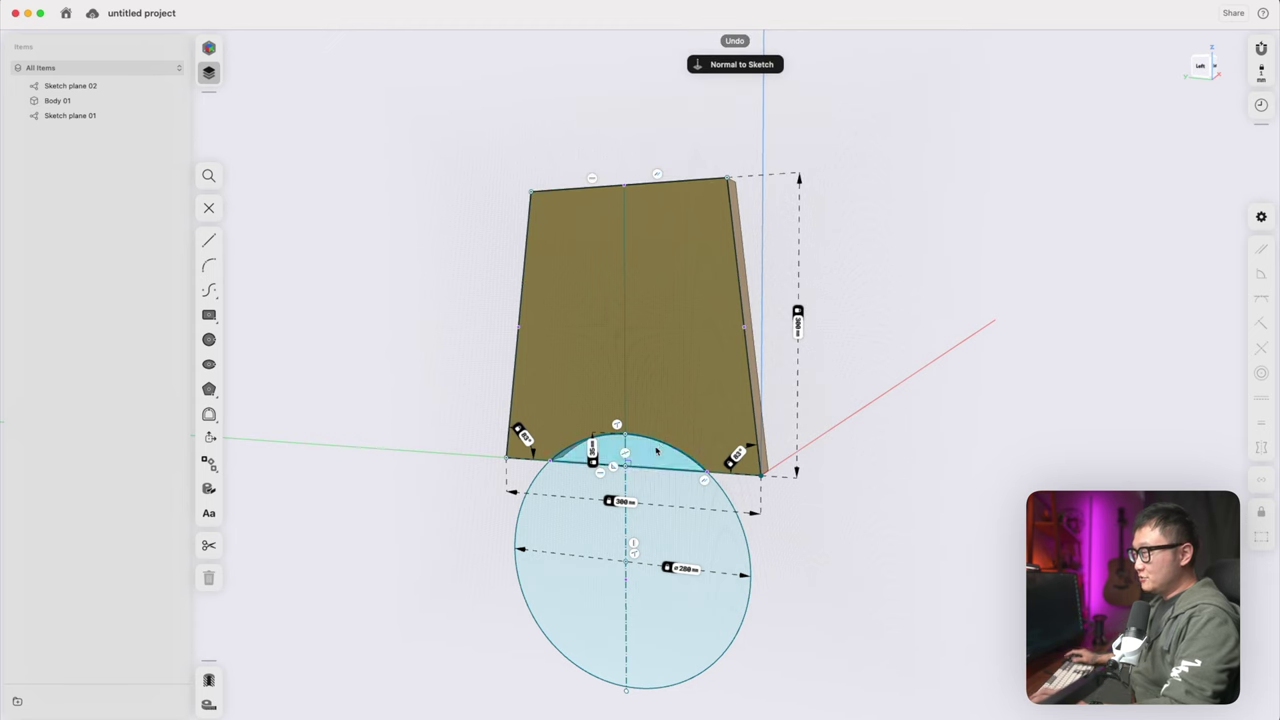
left_click(173, 117)
Edit Sketch plane 02 in Left view and make the centre line construction geometry
left_click(143, 87)
left_click(1203, 66)
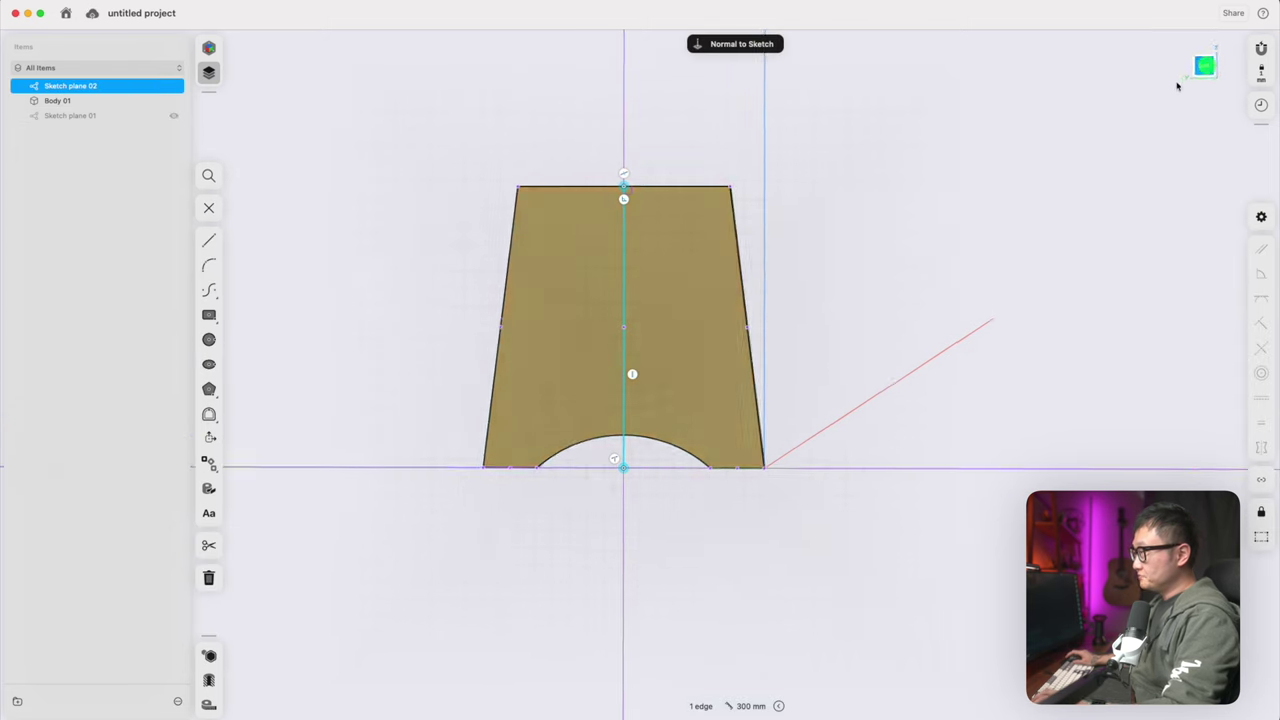
left_click(850, 280)
left_click(623, 281)
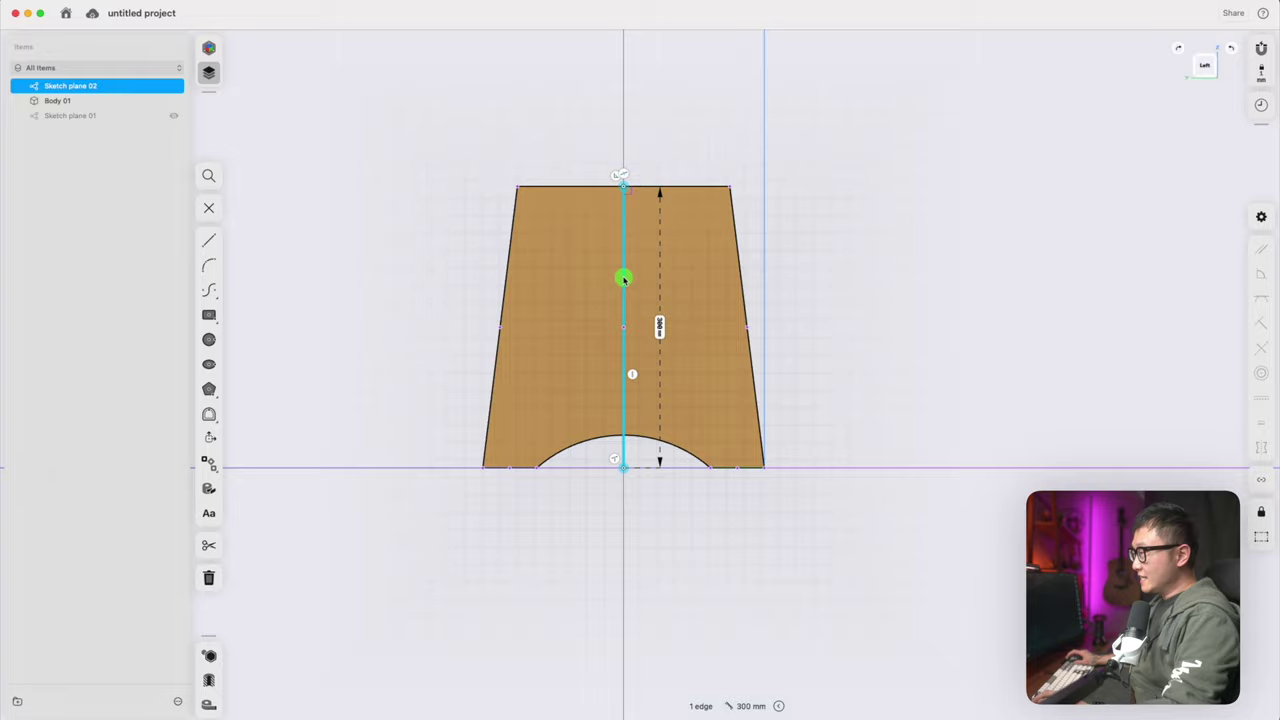
left_click(1245, 472)
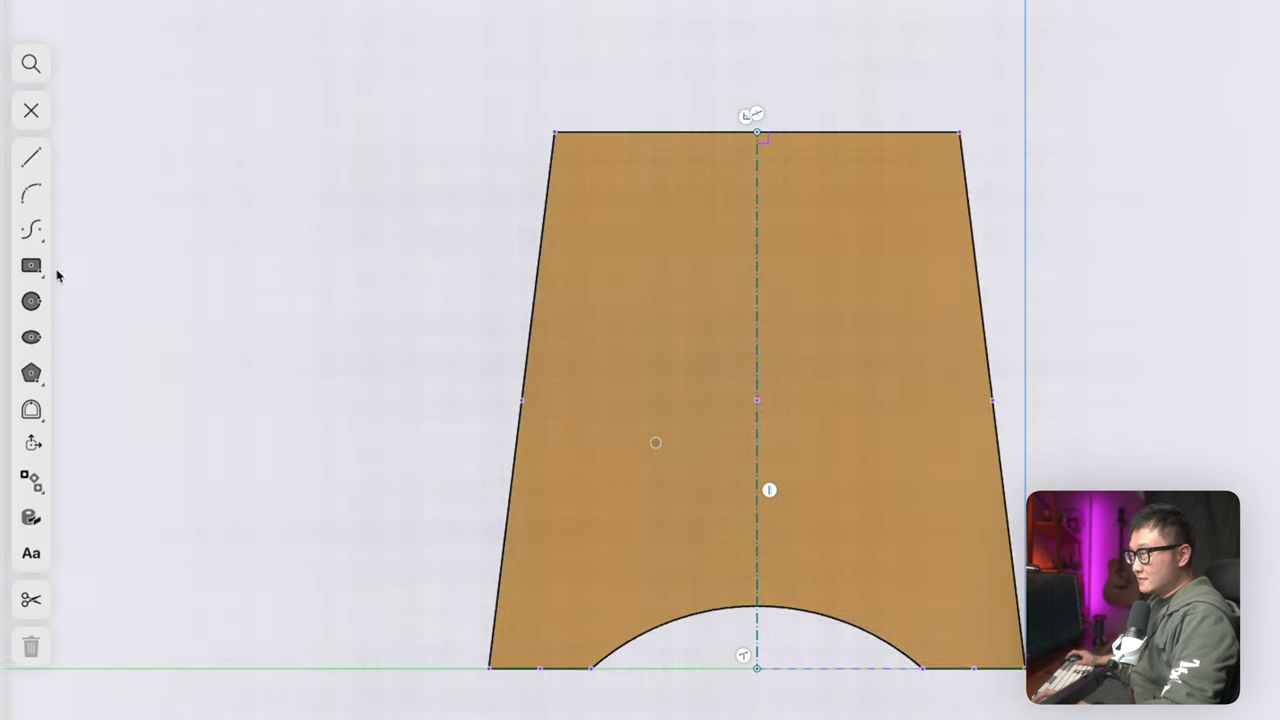
Draw a centre-point rectangle from the centre line's midpoint to the panel's bottom edge
left_click(74, 266)
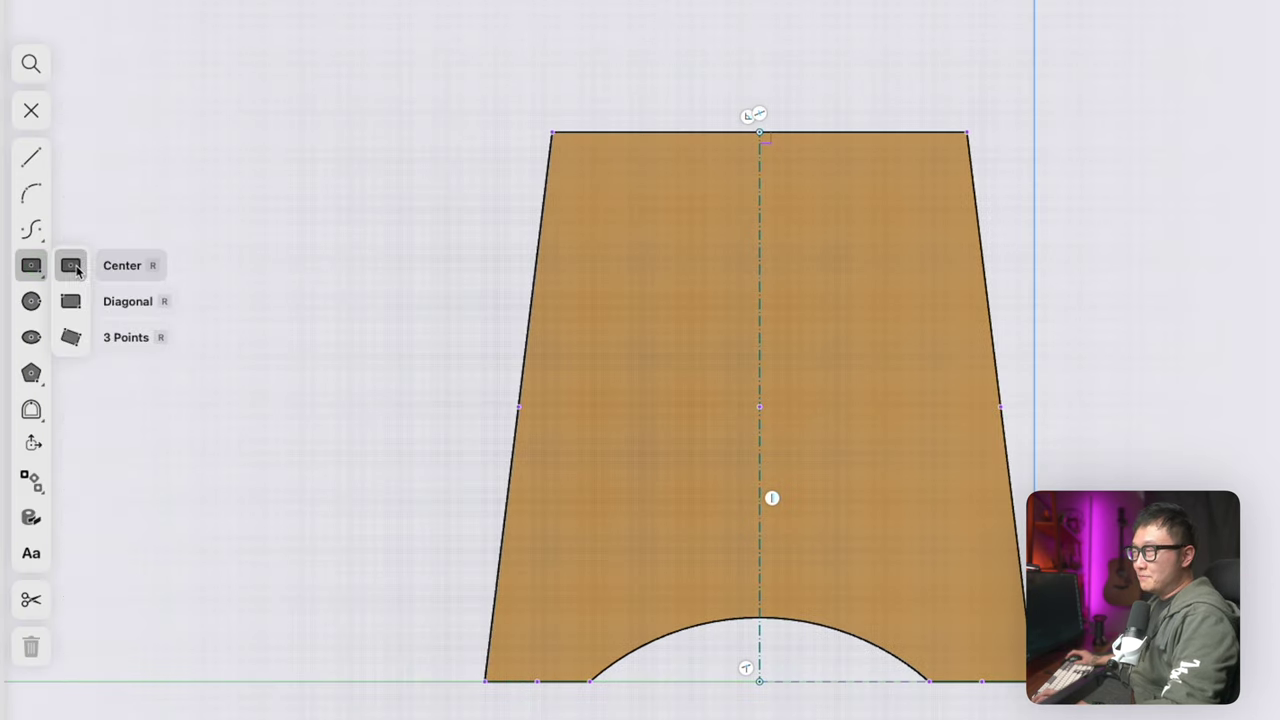
left_click(114, 266)
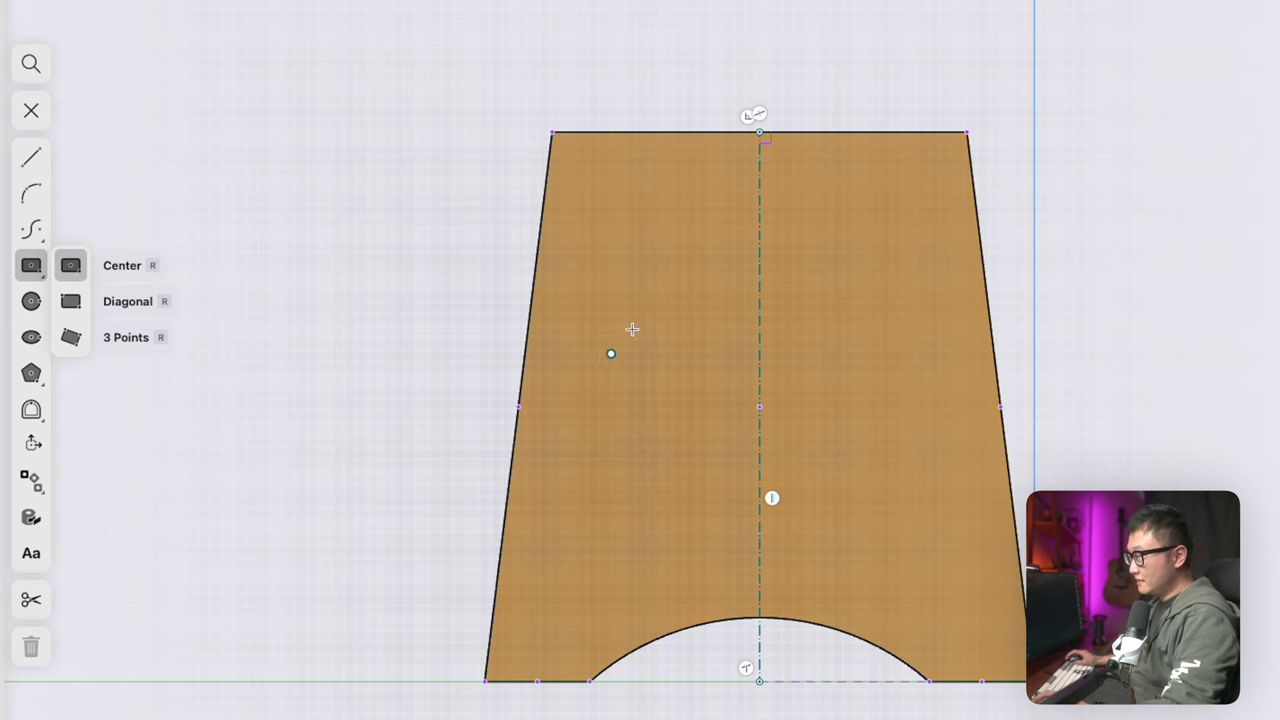
left_click(759, 399)
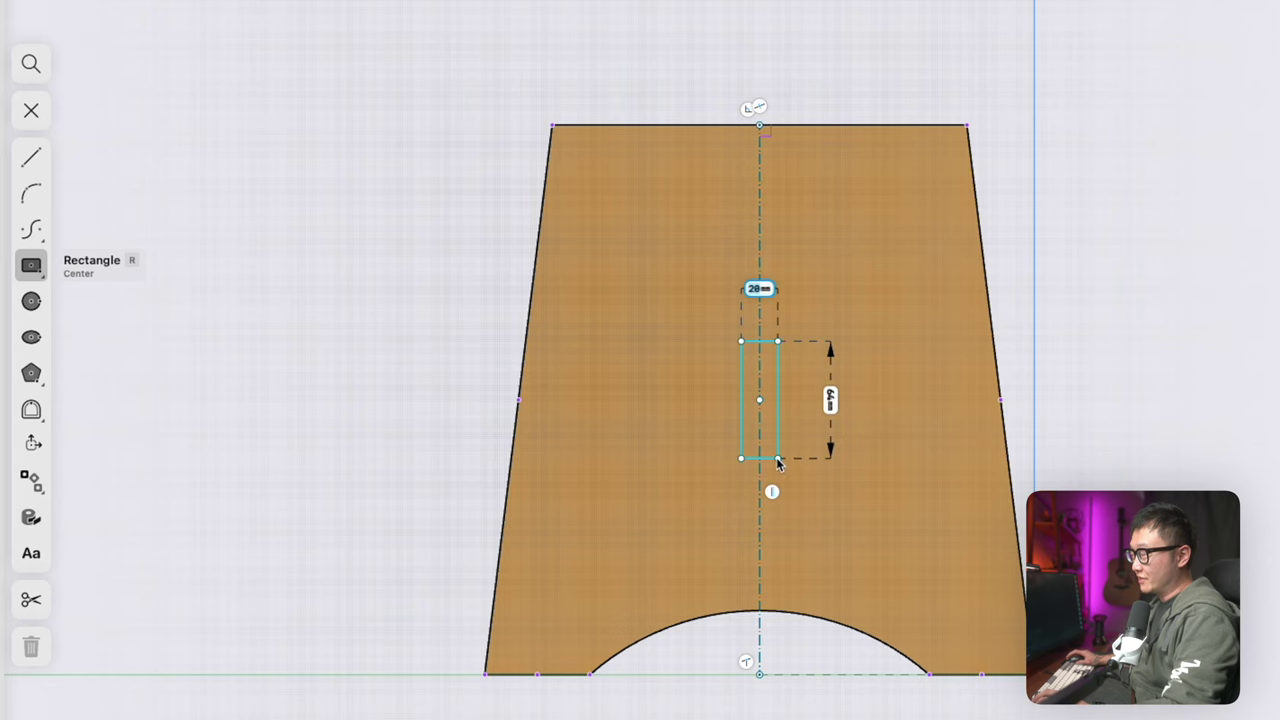
left_click(780, 676)
middle_click_drag(778, 670, 575, 538)
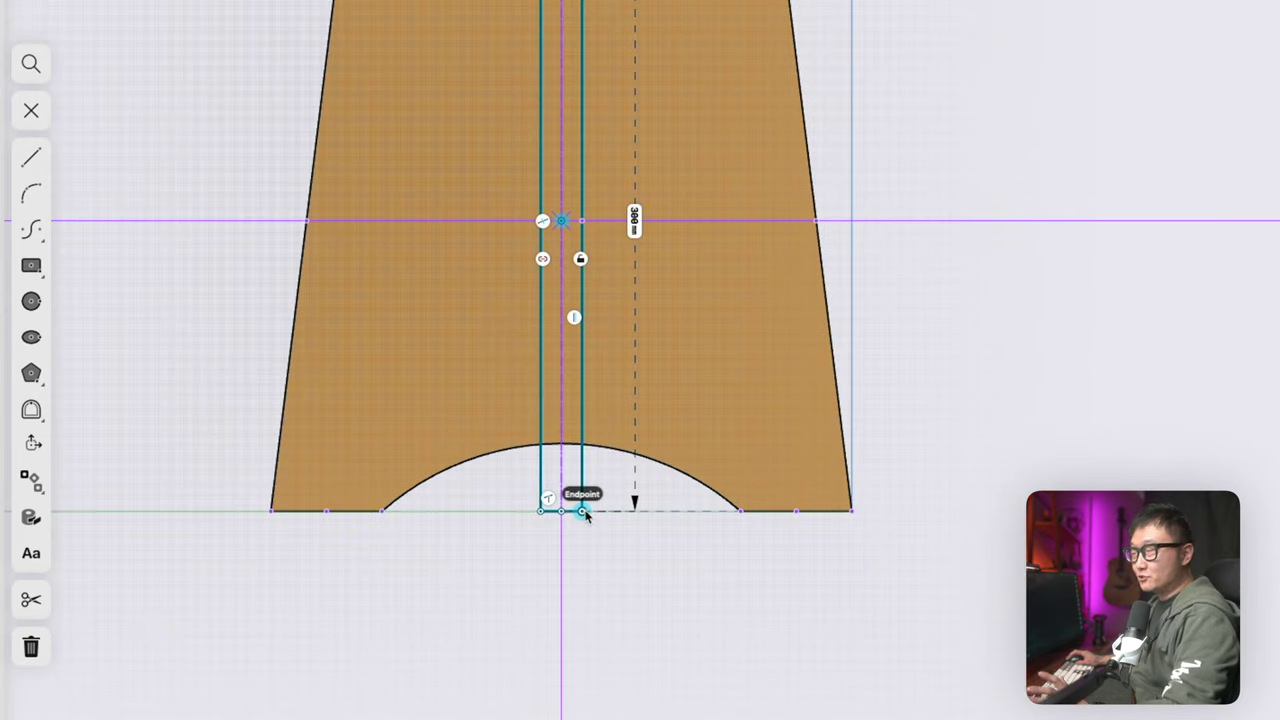
mouse_move(583, 513)
left_mouse_down()
mouse_move(674, 589)
mouse_move(480, 571)
mouse_move(663, 577)
mouse_move(542, 585)
mouse_move(557, 566)
mouse_move(537, 546)
mouse_move(609, 567)
mouse_move(583, 561)
mouse_move(585, 512)
left_mouse_up()
left_click(540, 449)
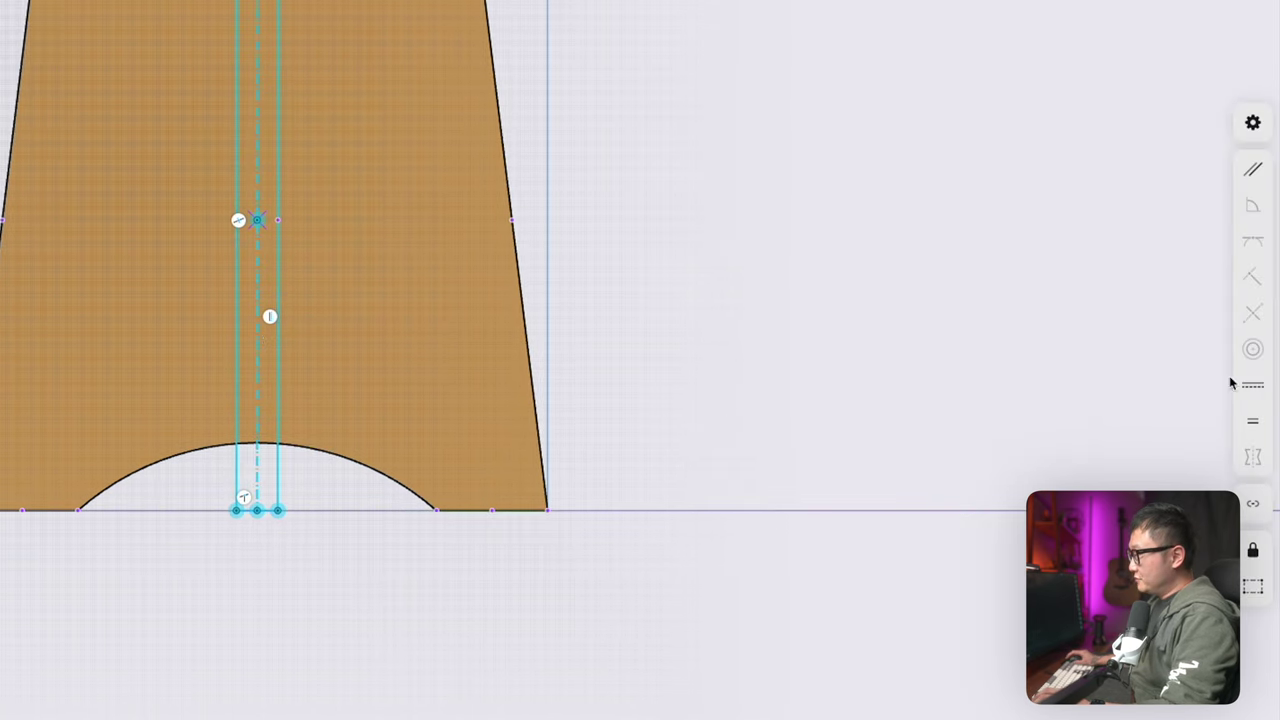
Make the rectangle's sides vertical and pin its bottom midpoint to the panel's bottom edge
left_click(1253, 385)
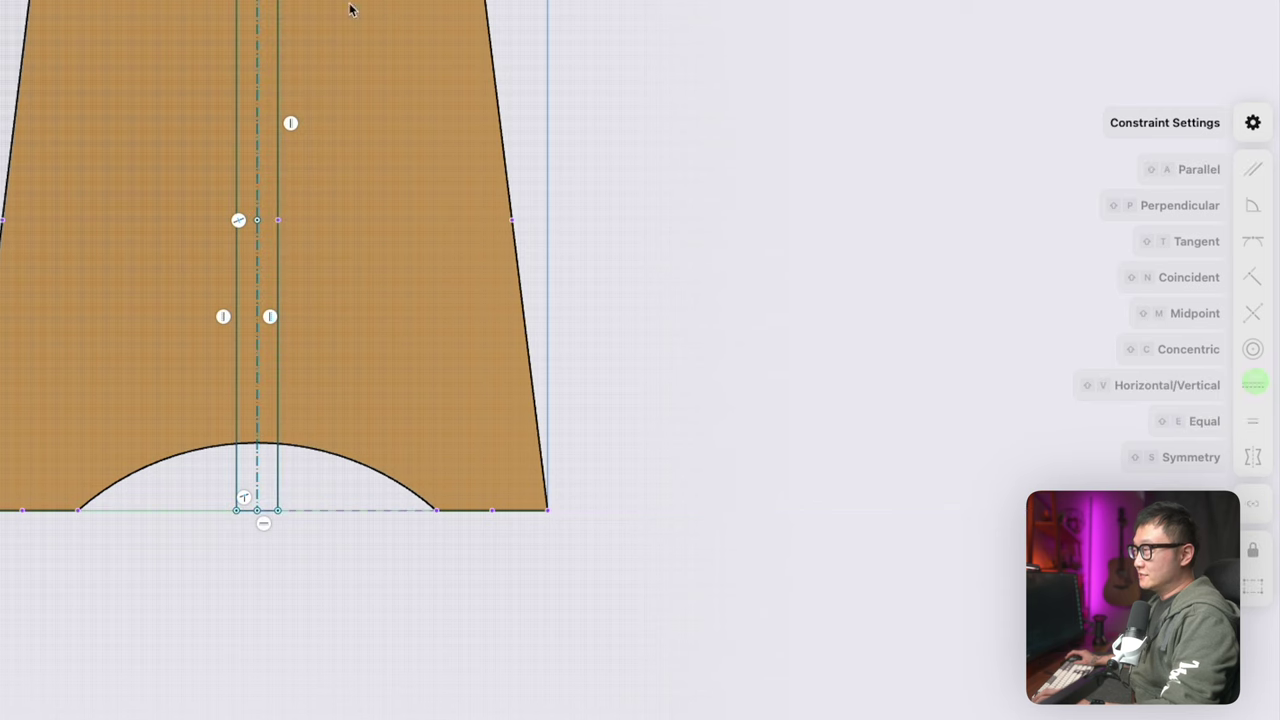
left_click_drag(280, 513, 426, 601)
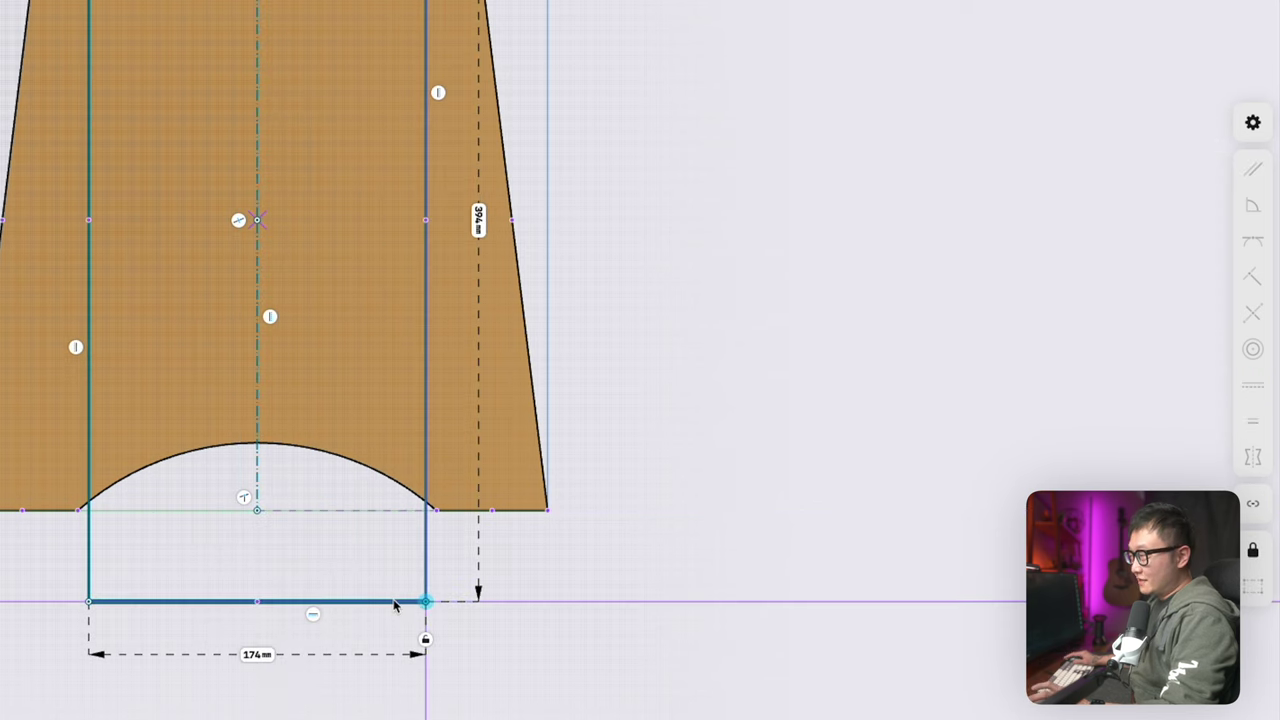
key("ctrl+z")
scroll(392, 606, "up", 3)
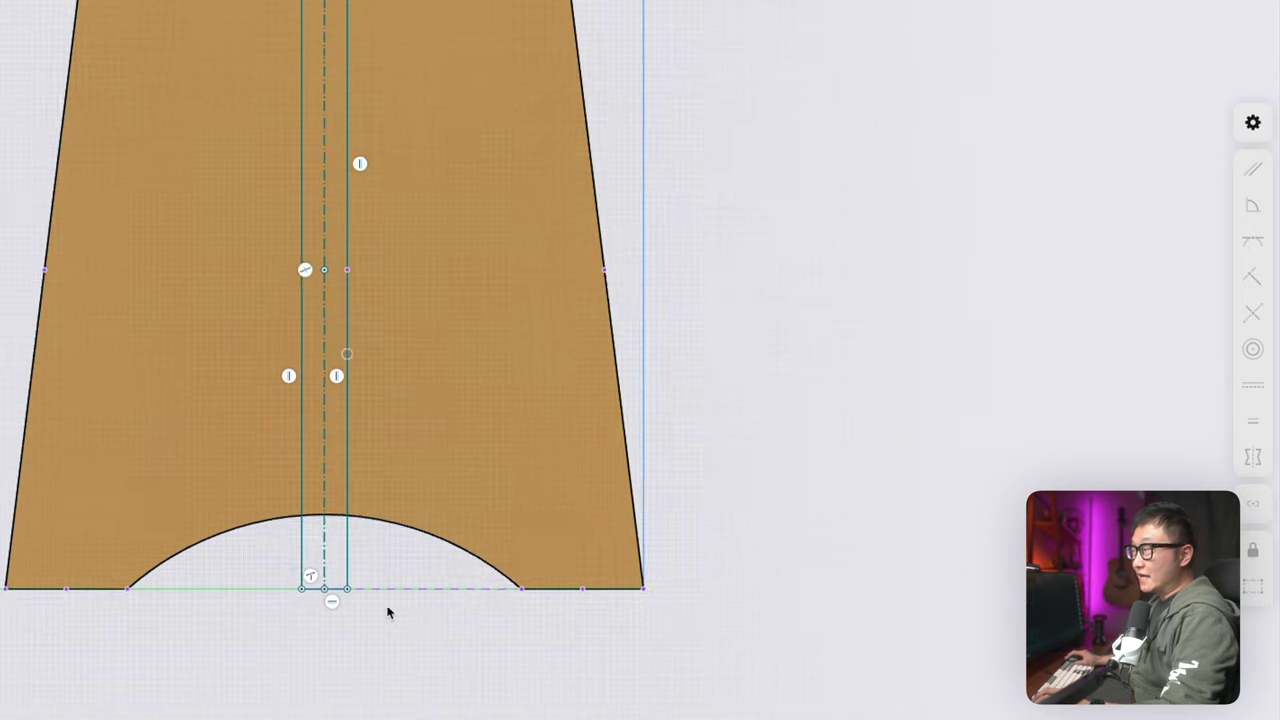
scroll(310, 615, "up", 5)
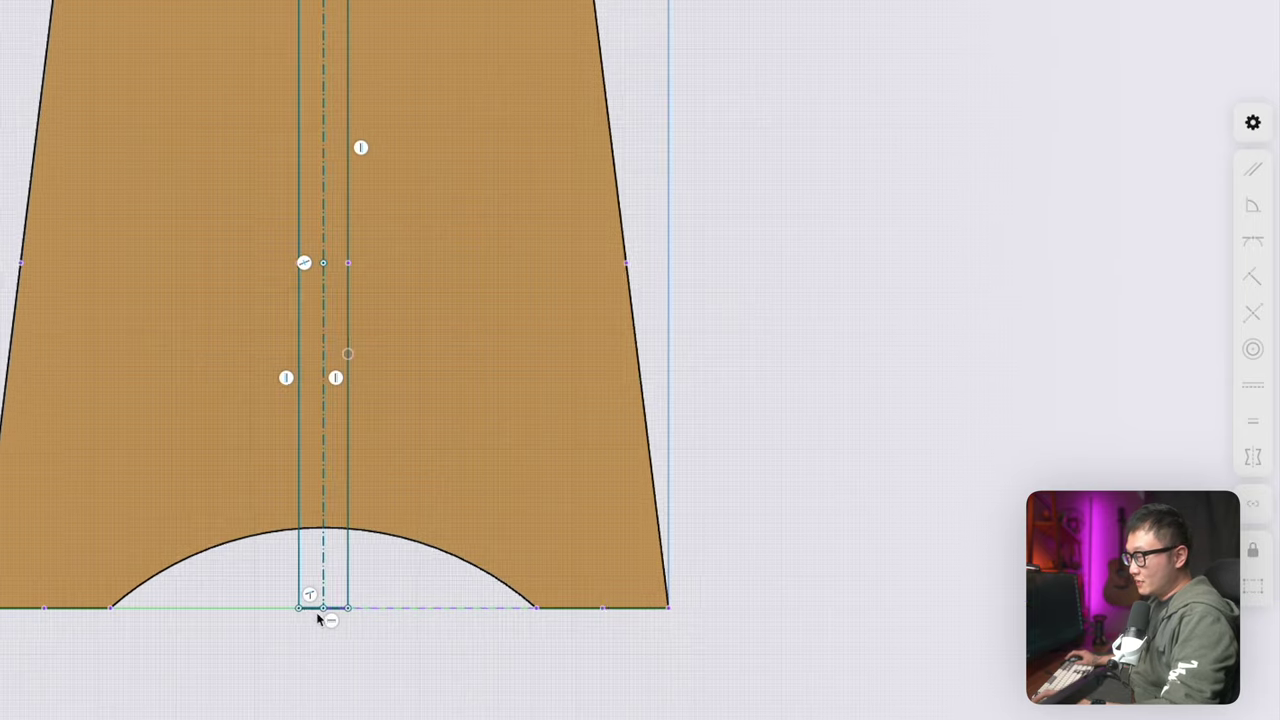
left_click(287, 451)
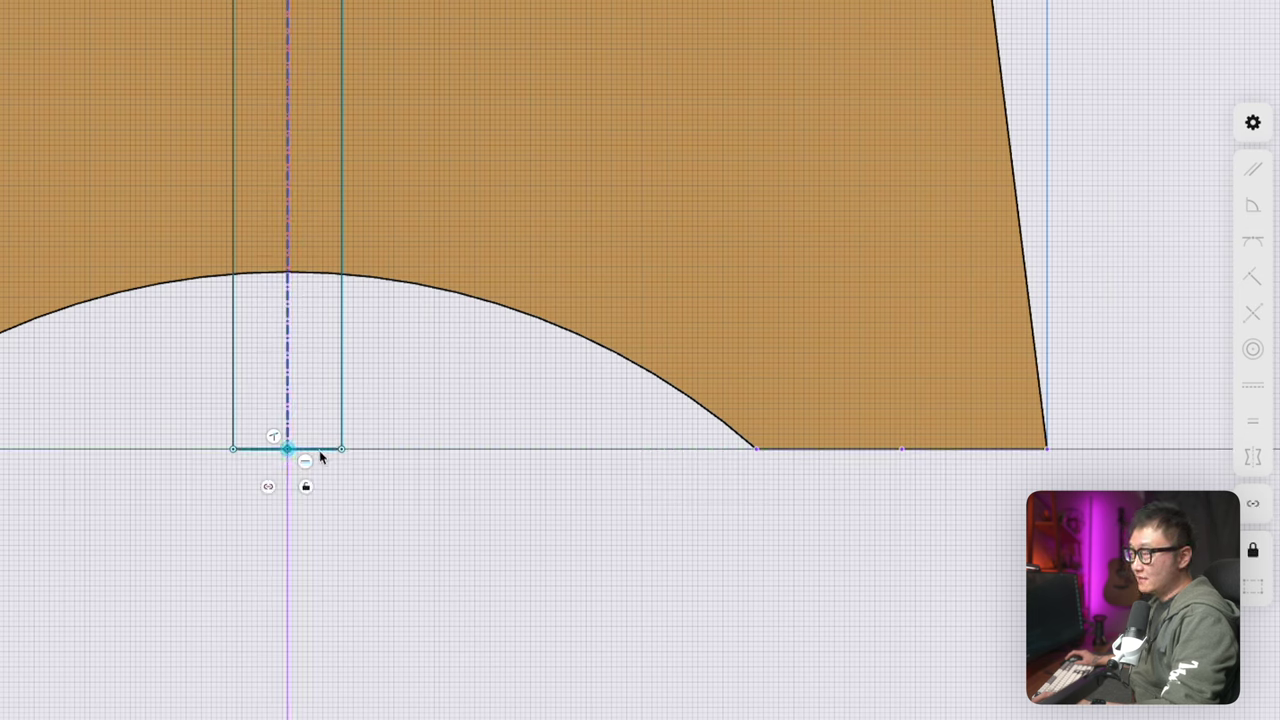
left_click(320, 451)
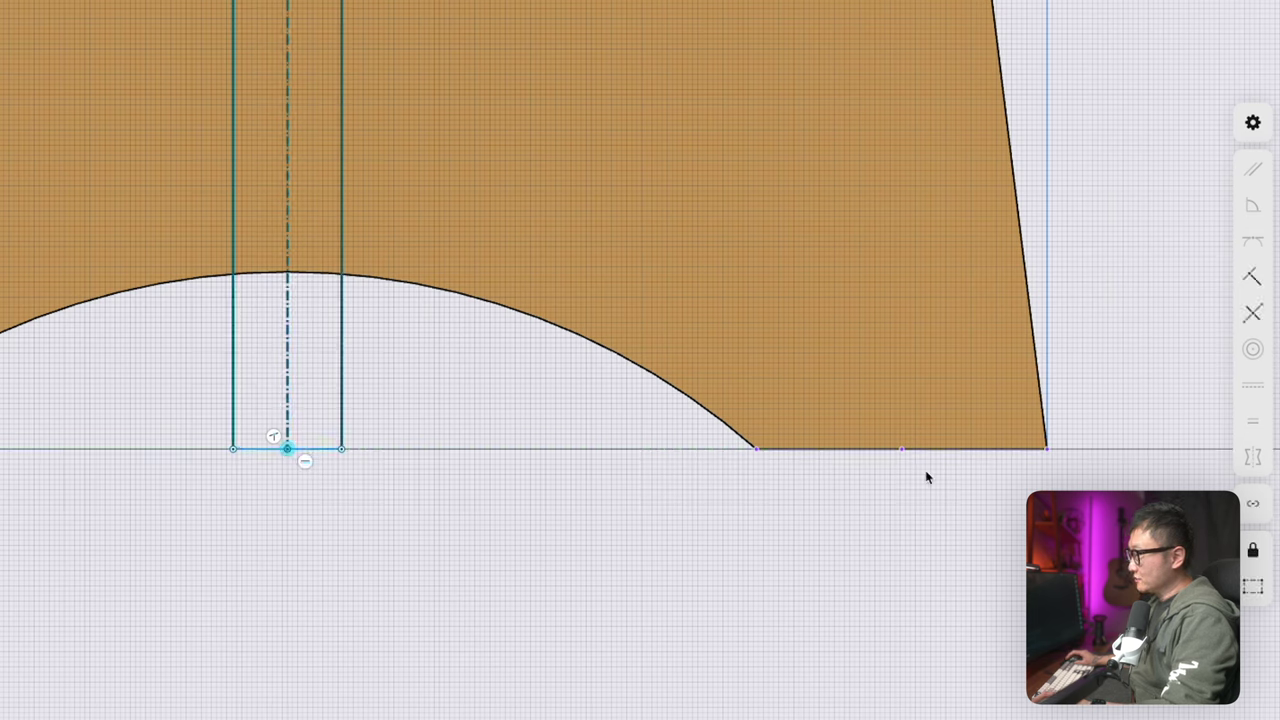
left_click(1252, 280)
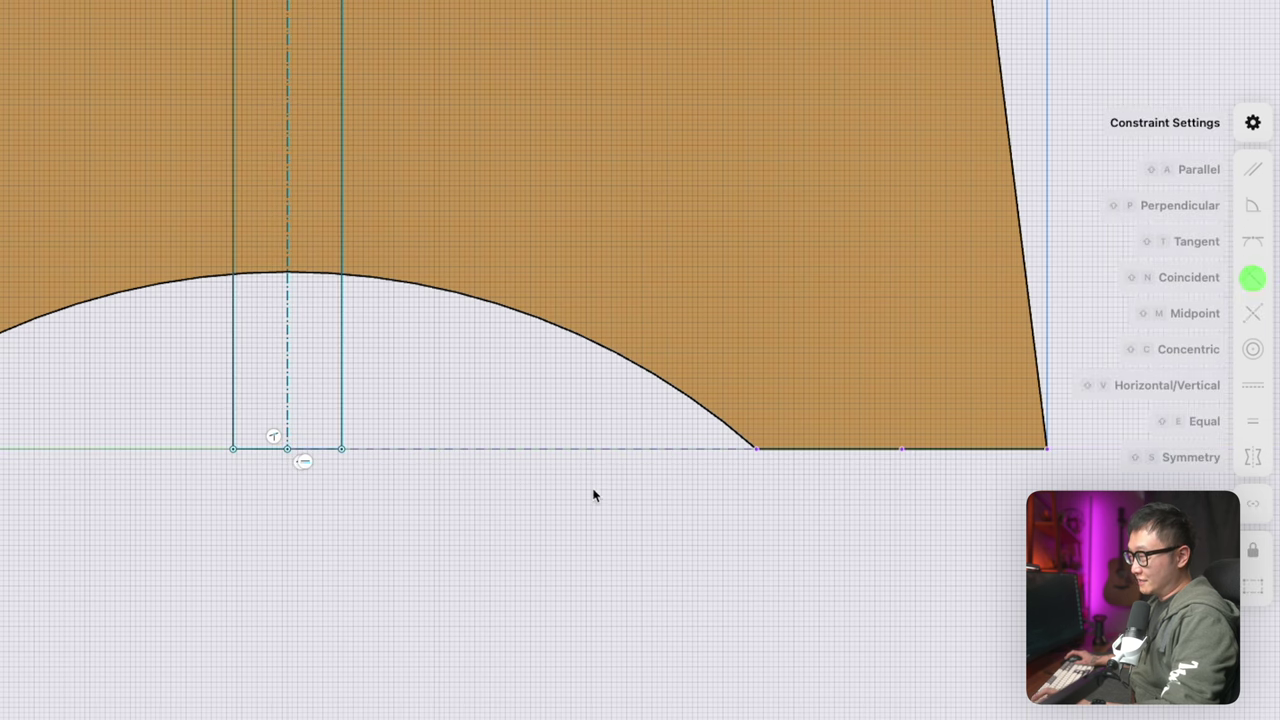
Pin the top point to the panel's top edge and widen the rectangle symmetrically to 58 mm
scroll(567, 495, "up", 10)
scroll(468, 246, "up", 5)
left_click(395, 198)
left_click(454, 170)
left_click(393, 198)
left_click(423, 198)
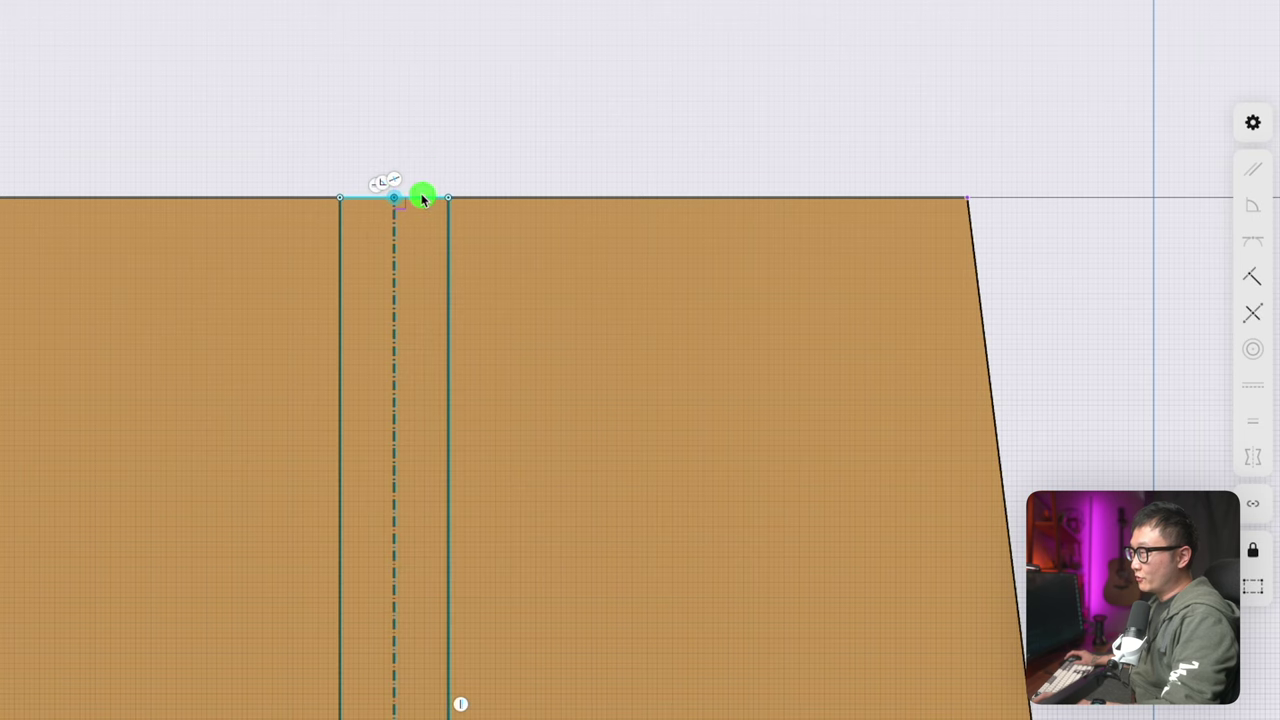
left_click(1253, 277)
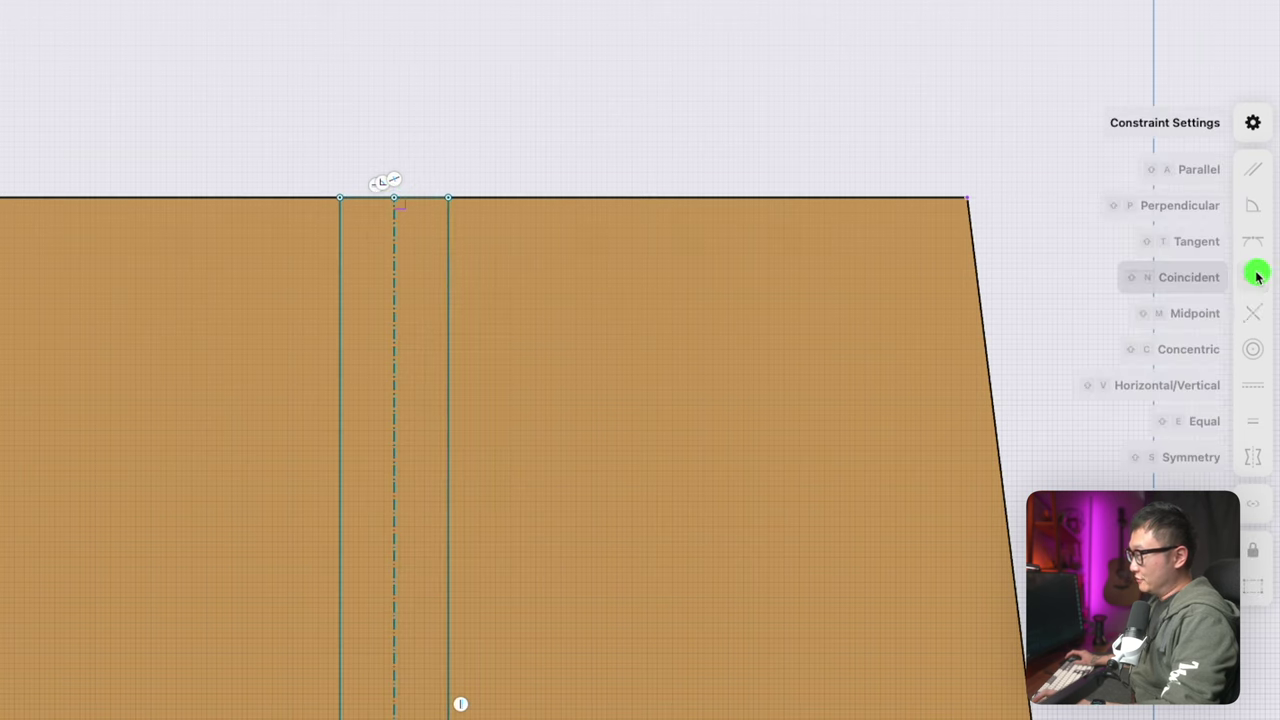
scroll(617, 211, "down", 5)
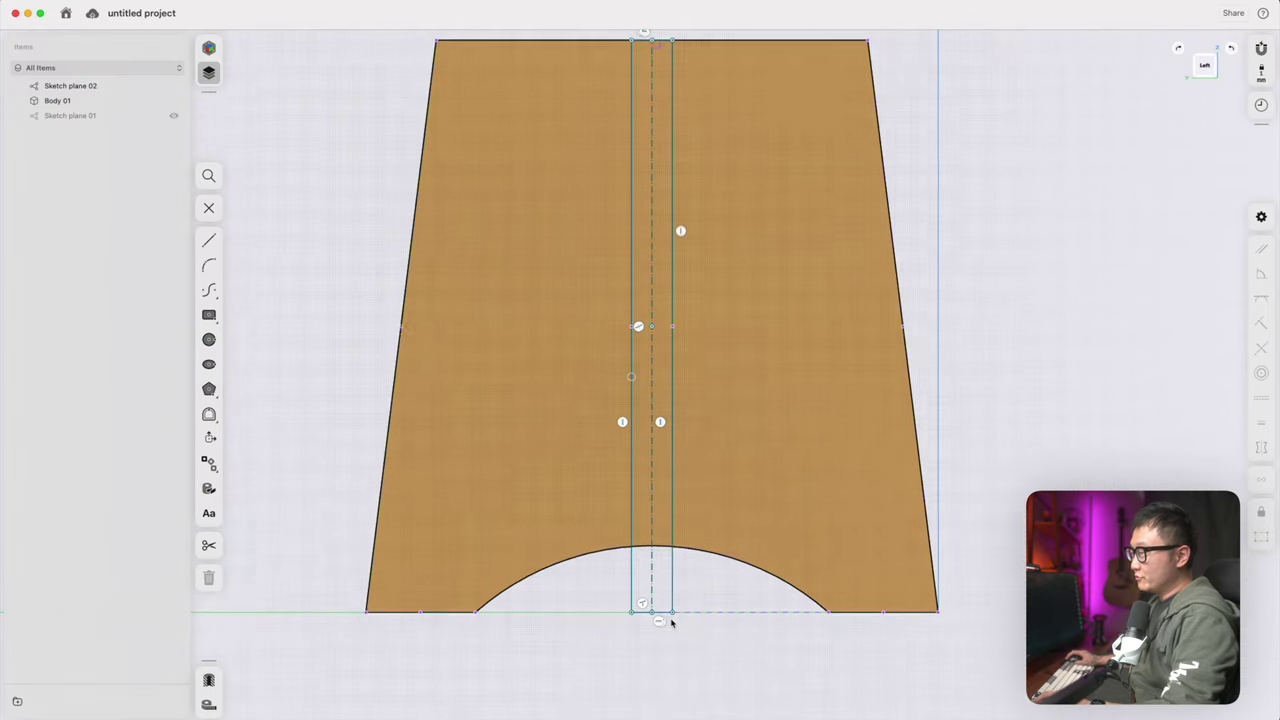
mouse_move(579, 647)
left_mouse_down()
mouse_move(629, 648)
mouse_move(612, 692)
left_mouse_up()
Change the centre strip's width dimension from 74 mm to 6.5 mm
mouse_move(700, 655)
left_mouse_down()
mouse_move(689, 655)
mouse_move(722, 656)
left_mouse_up()
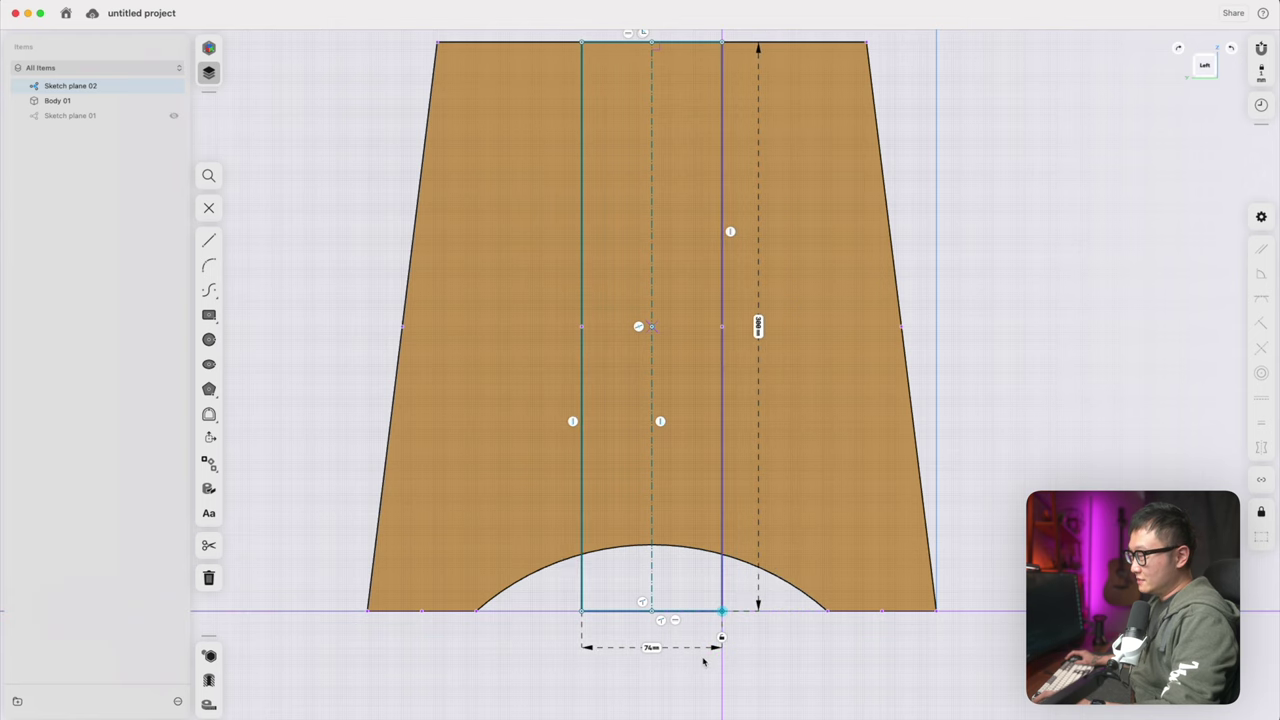
left_click(662, 649)
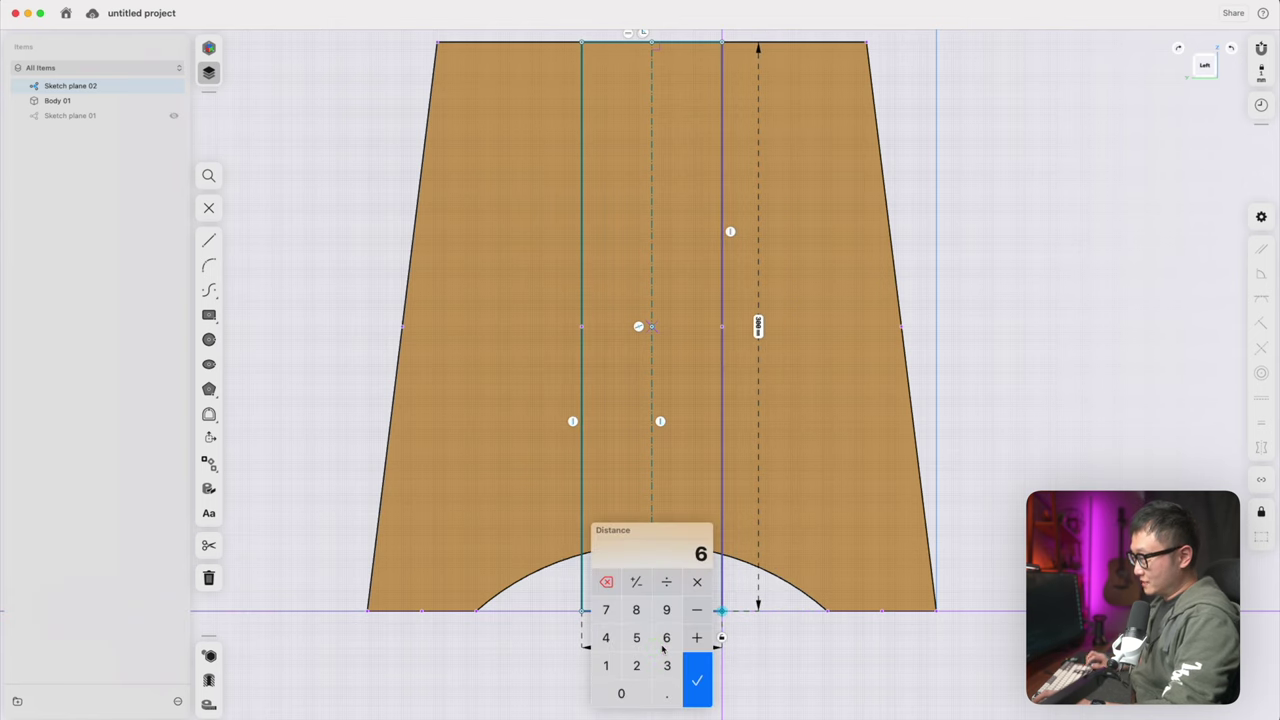
key("Return")
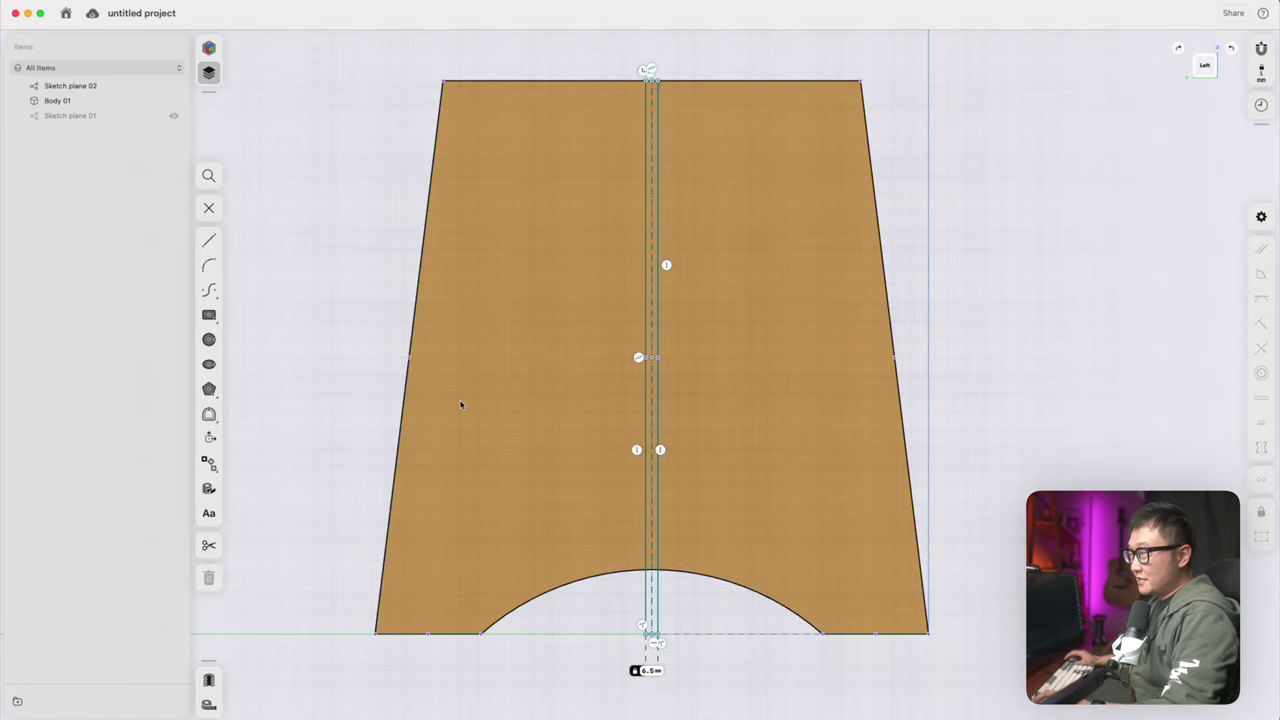
left_click(209, 339)
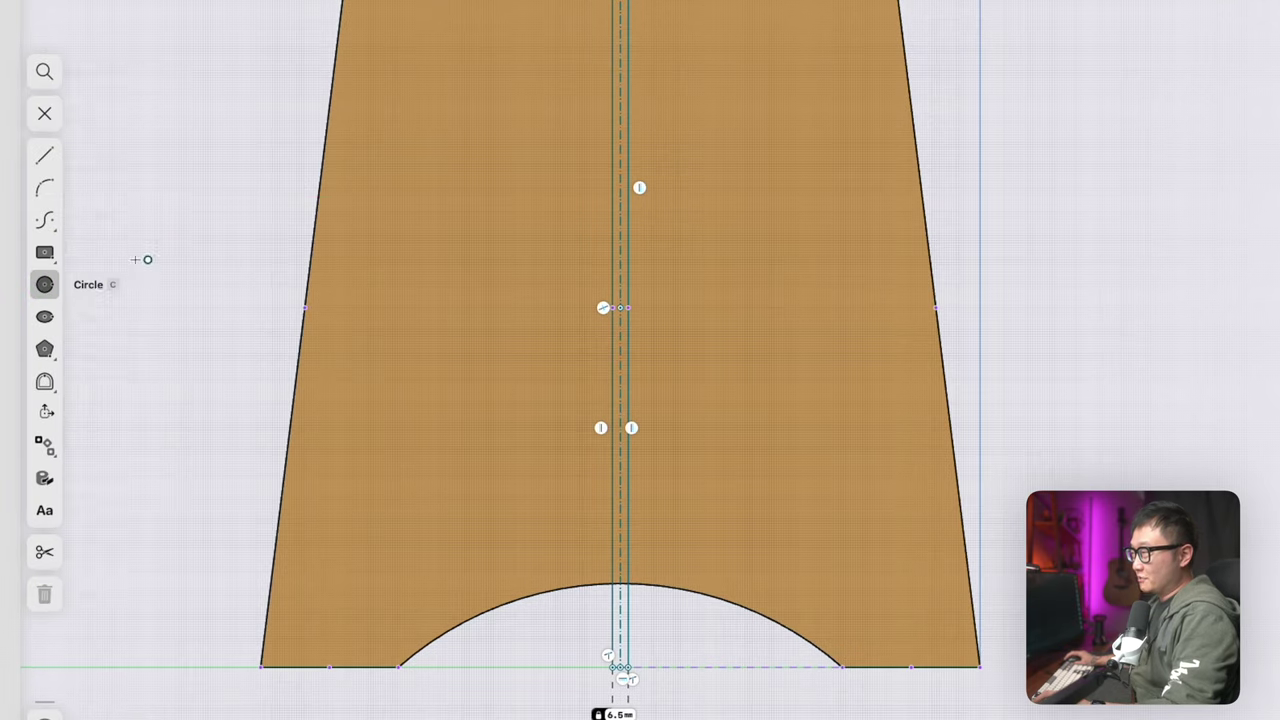
Draw a 75 mm circle on the strip, a concentric 65 mm circle inside it, and move both higher
scroll(626, 170, "down", 3)
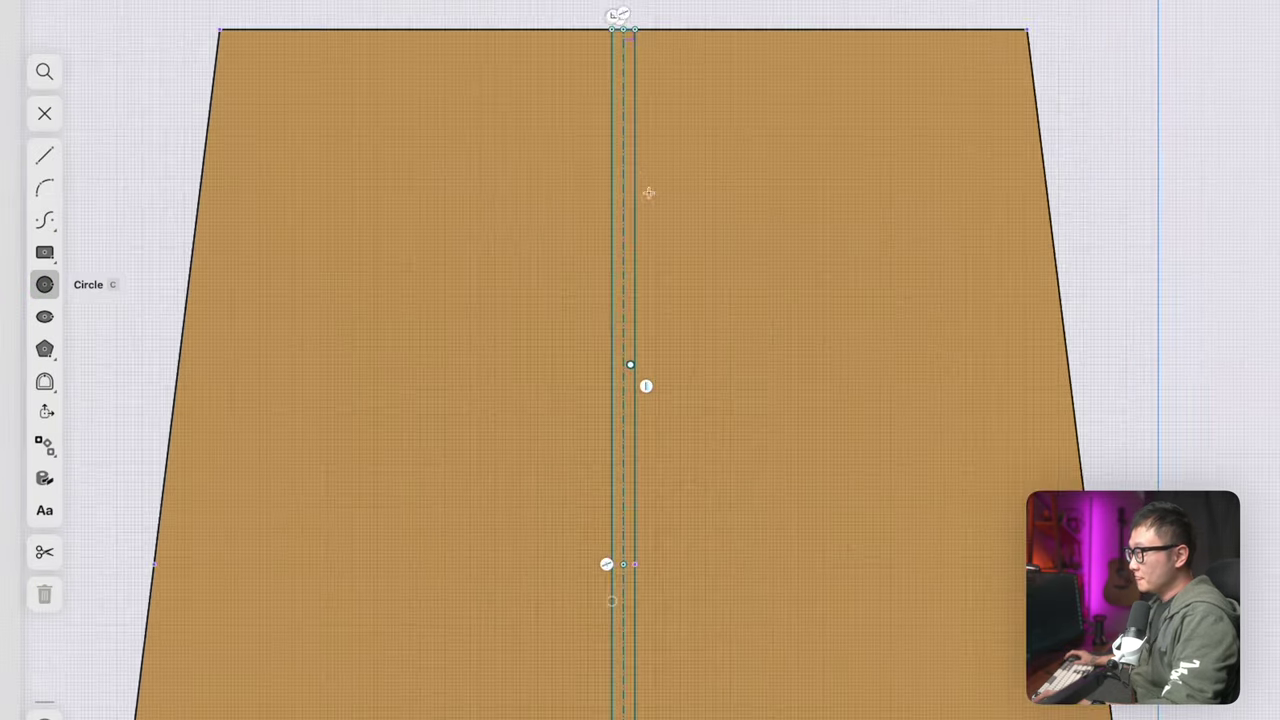
scroll(628, 373, "up", 3)
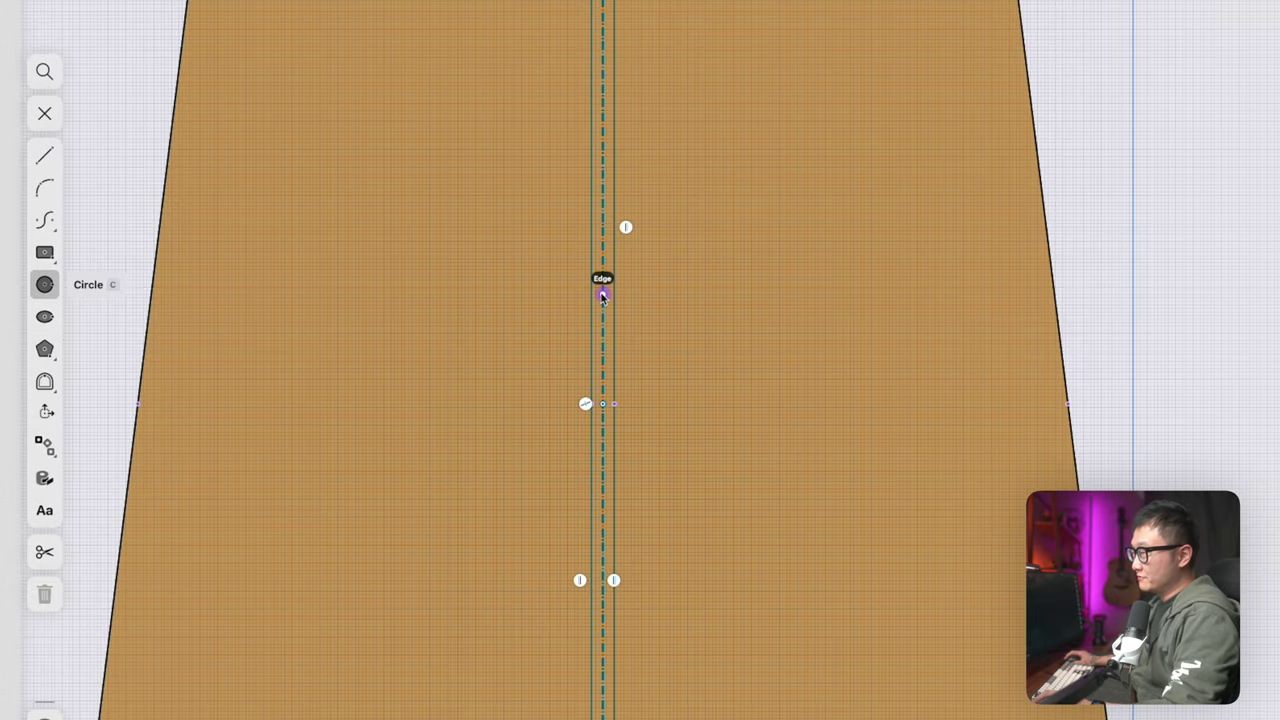
left_click_drag(602, 295, 757, 380)
left_click(700, 291)
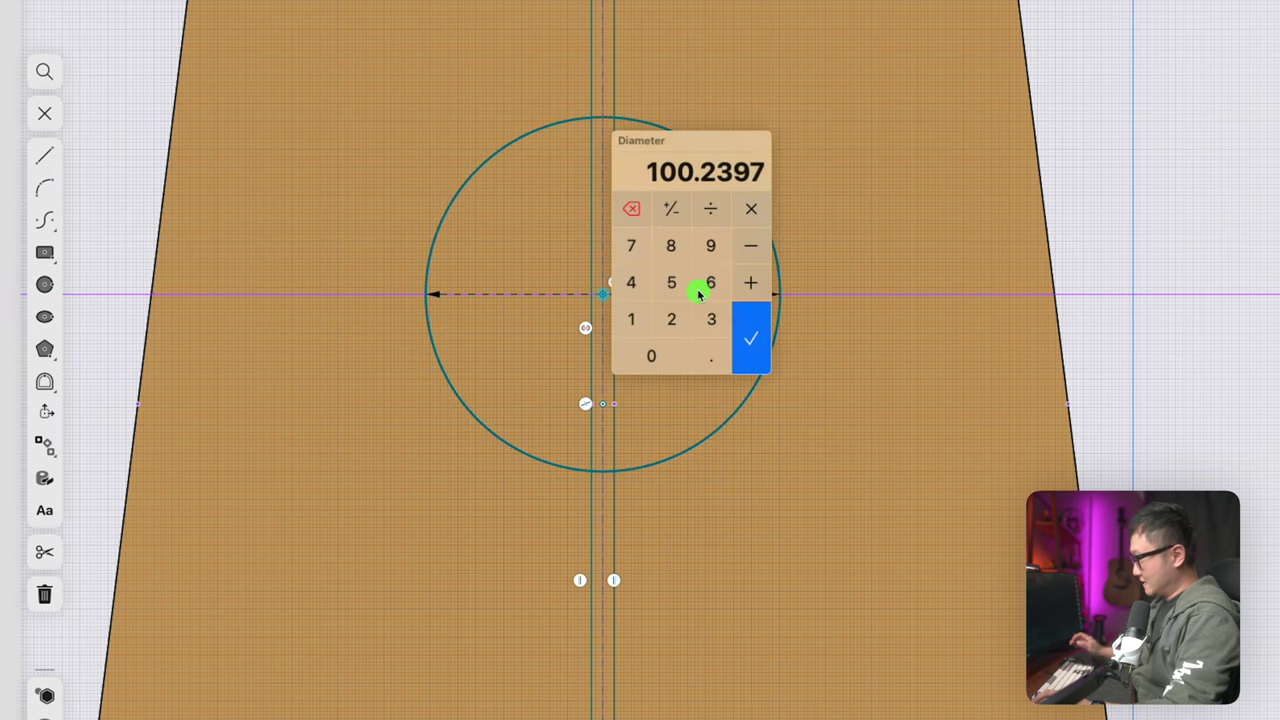
key("Return")
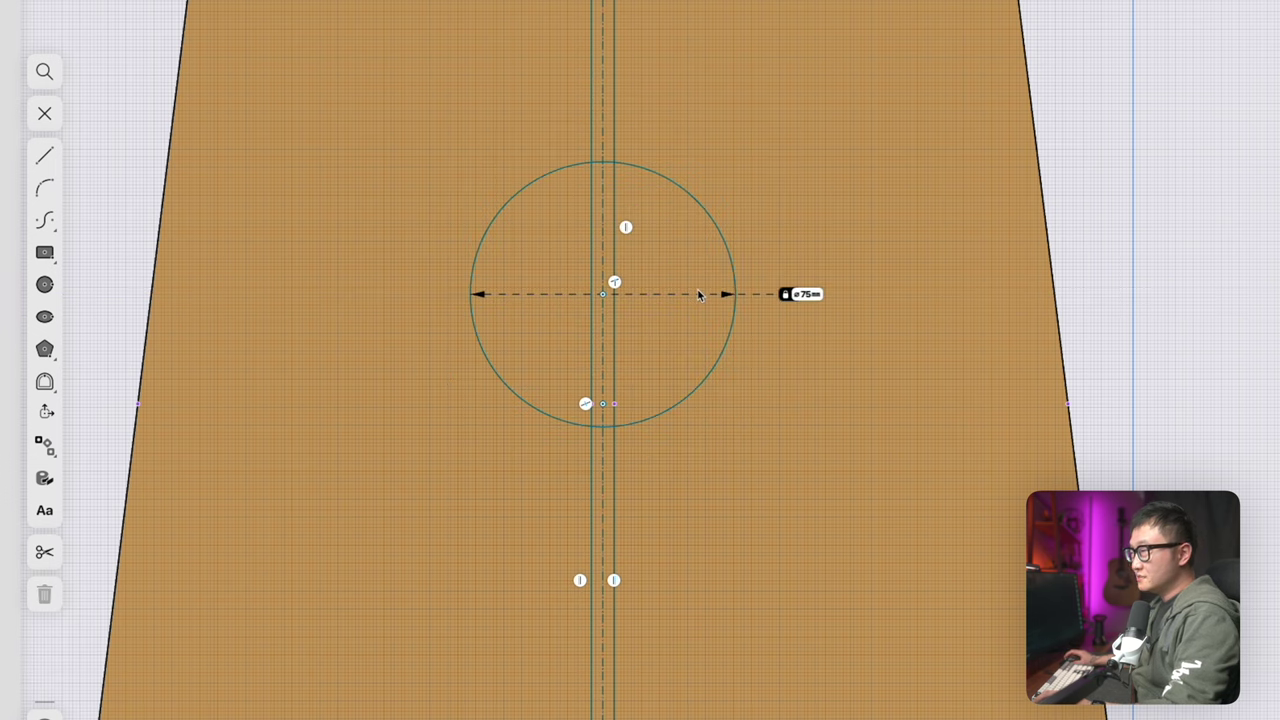
left_click(46, 285)
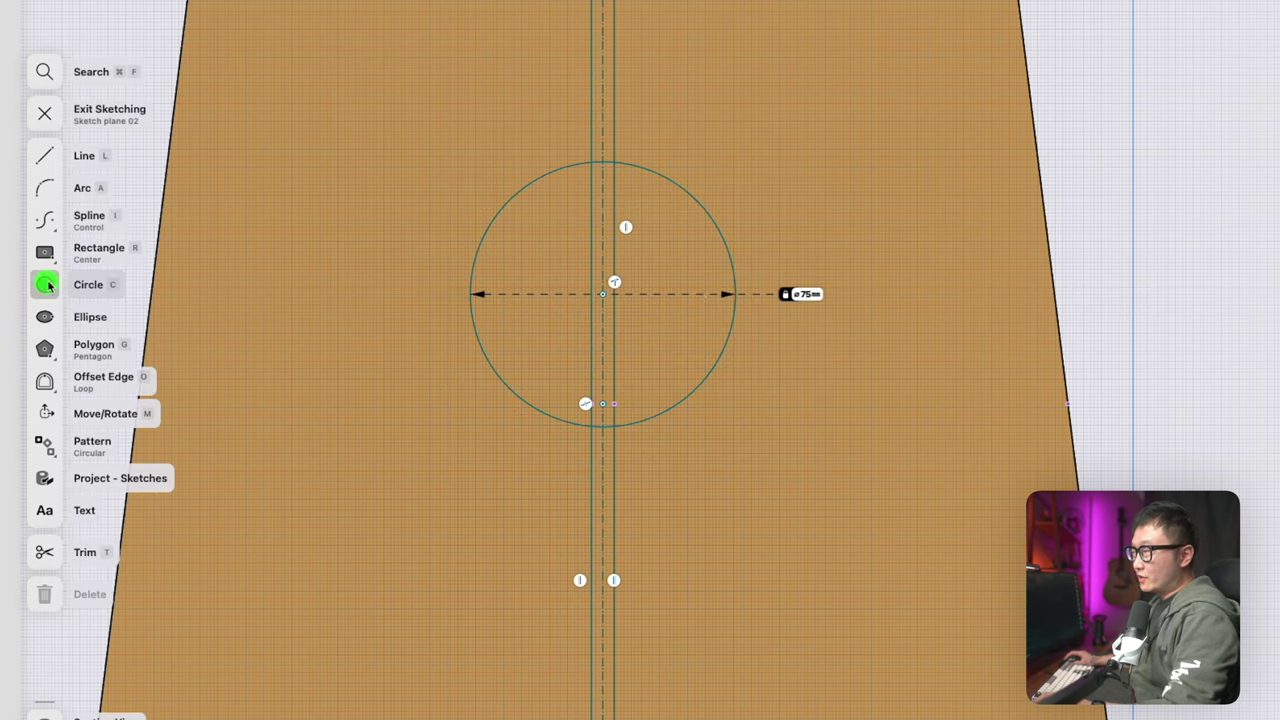
left_click(602, 294)
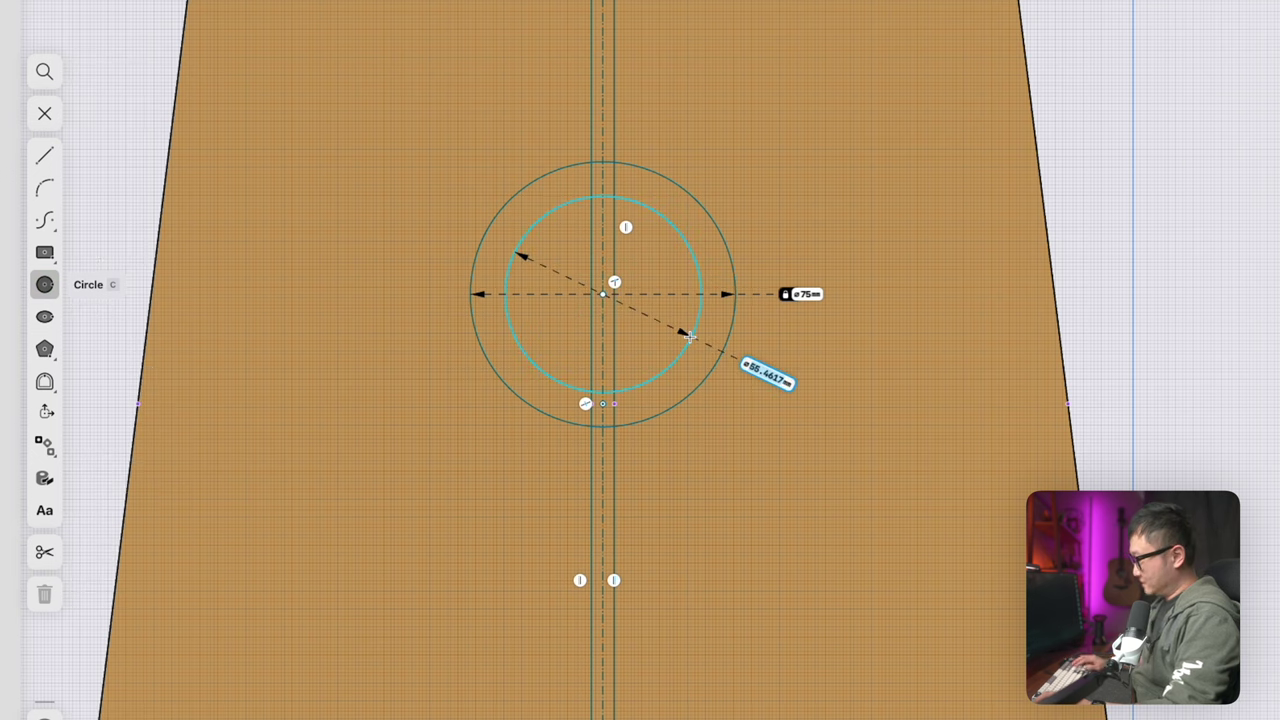
key("Return")
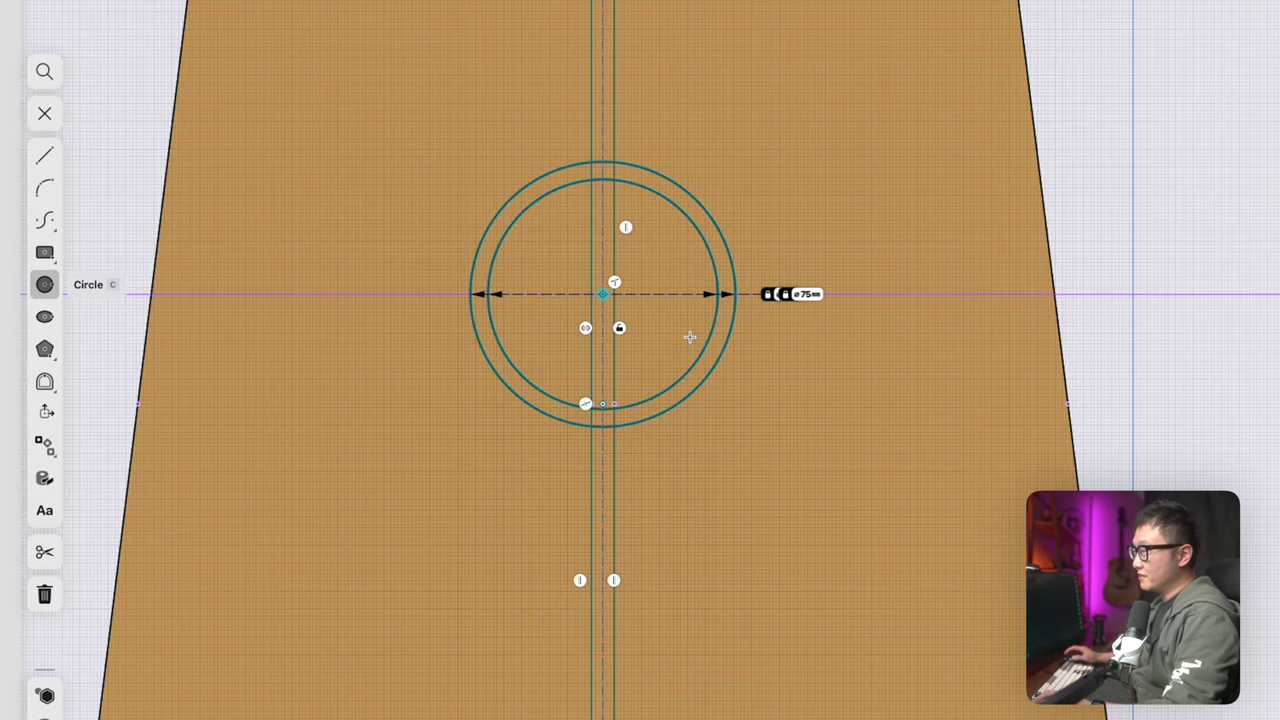
scroll(690, 337, "down", 3)
left_click_drag(605, 343, 604, 337)
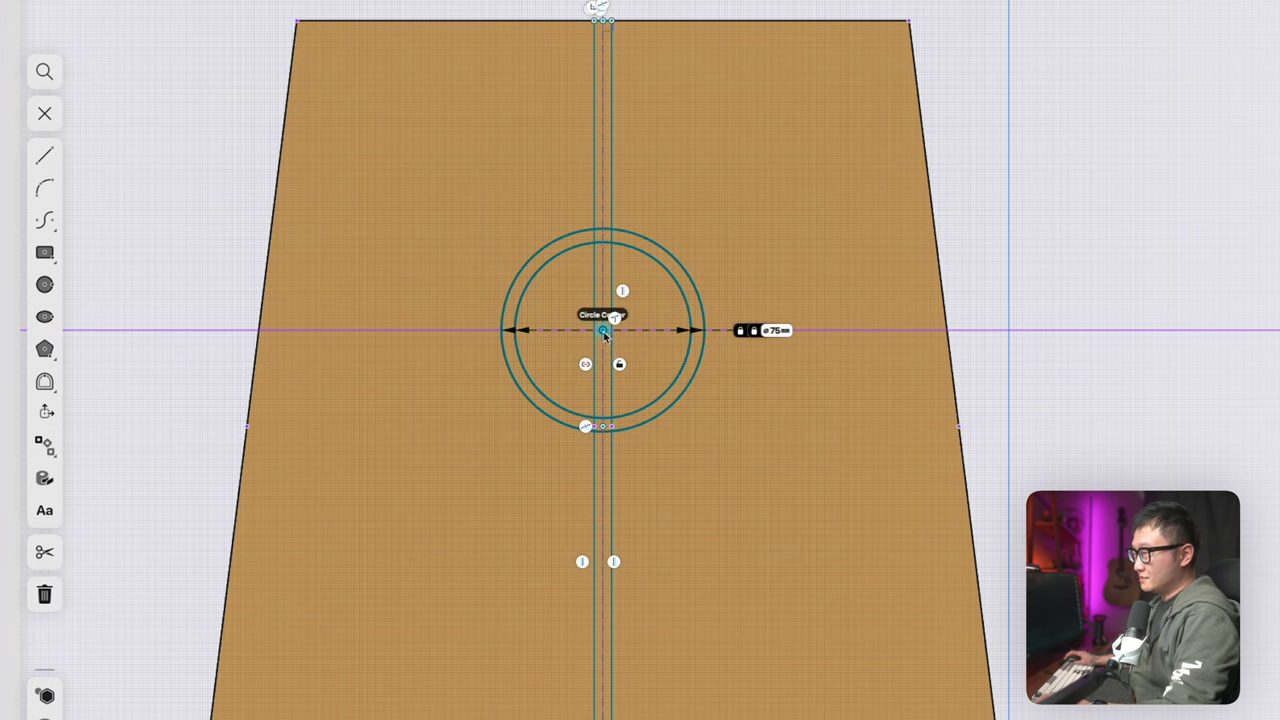
Dimension the circles' centre 120 mm below the leg panel's top edge
left_click(462, 27)
left_click(556, 197)
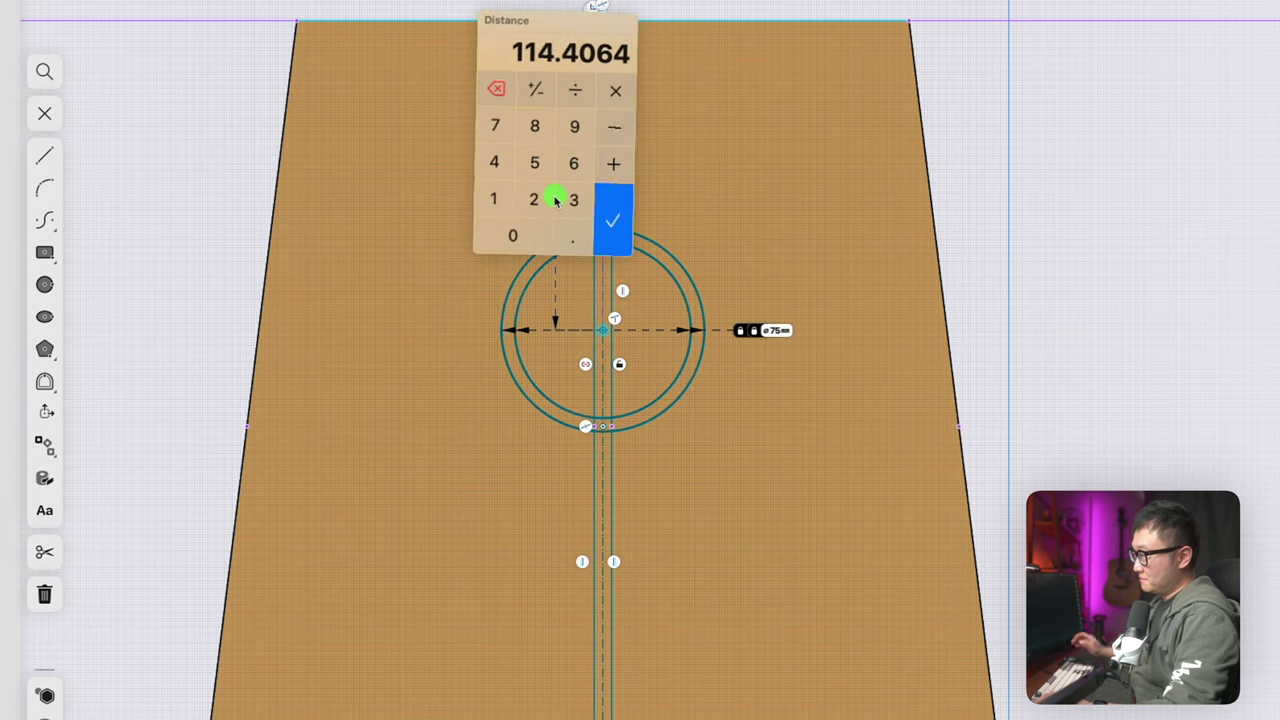
type("120")
key("Return")
scroll(605, 318, "down", 3)
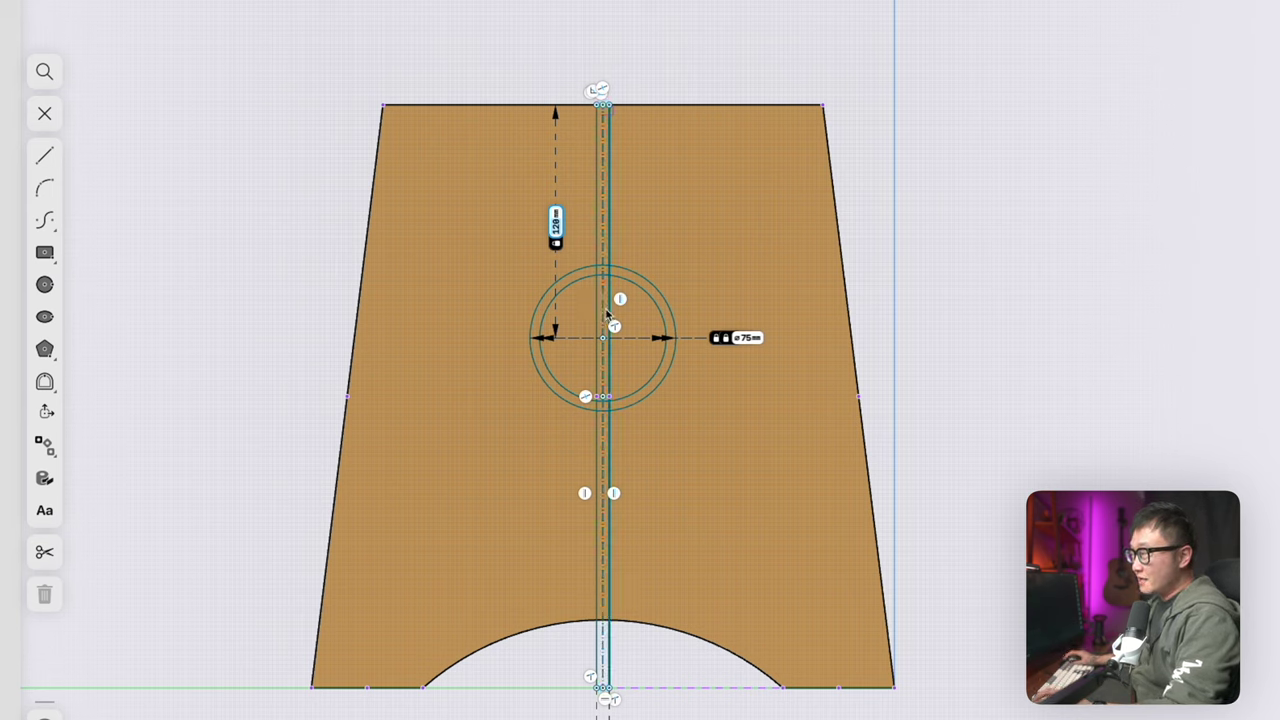
left_click(597, 415)
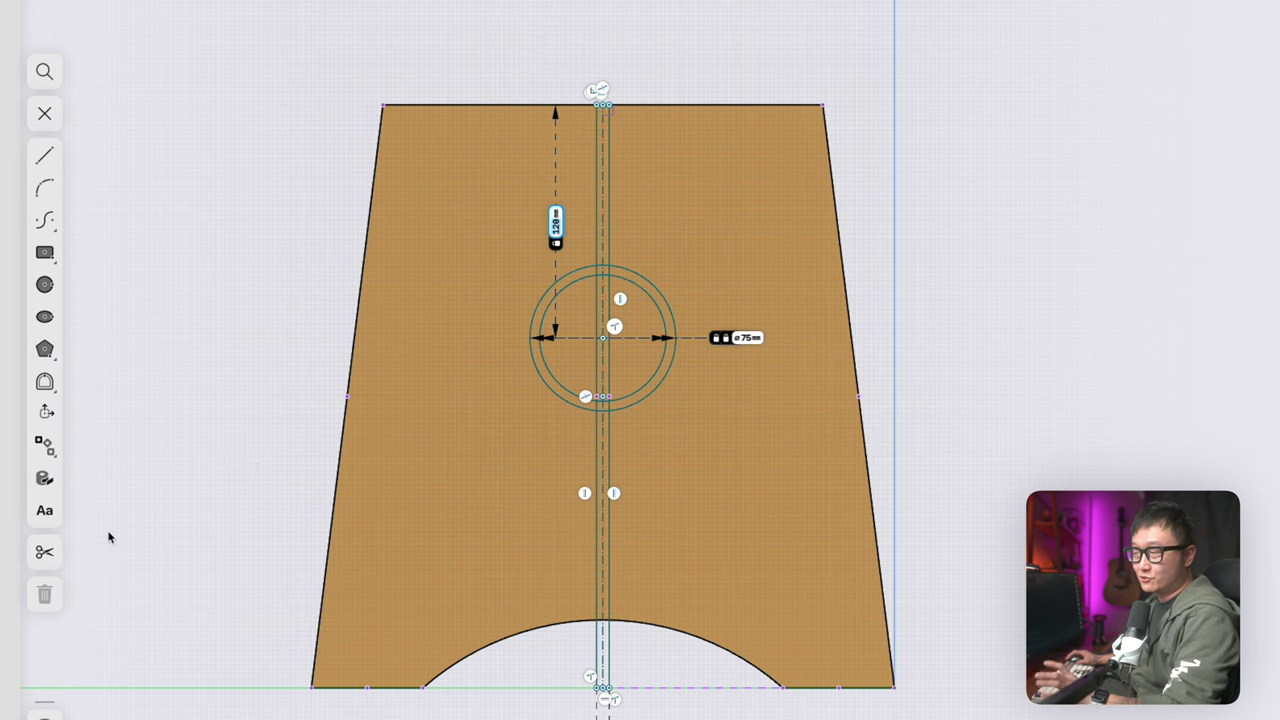
left_click(45, 553)
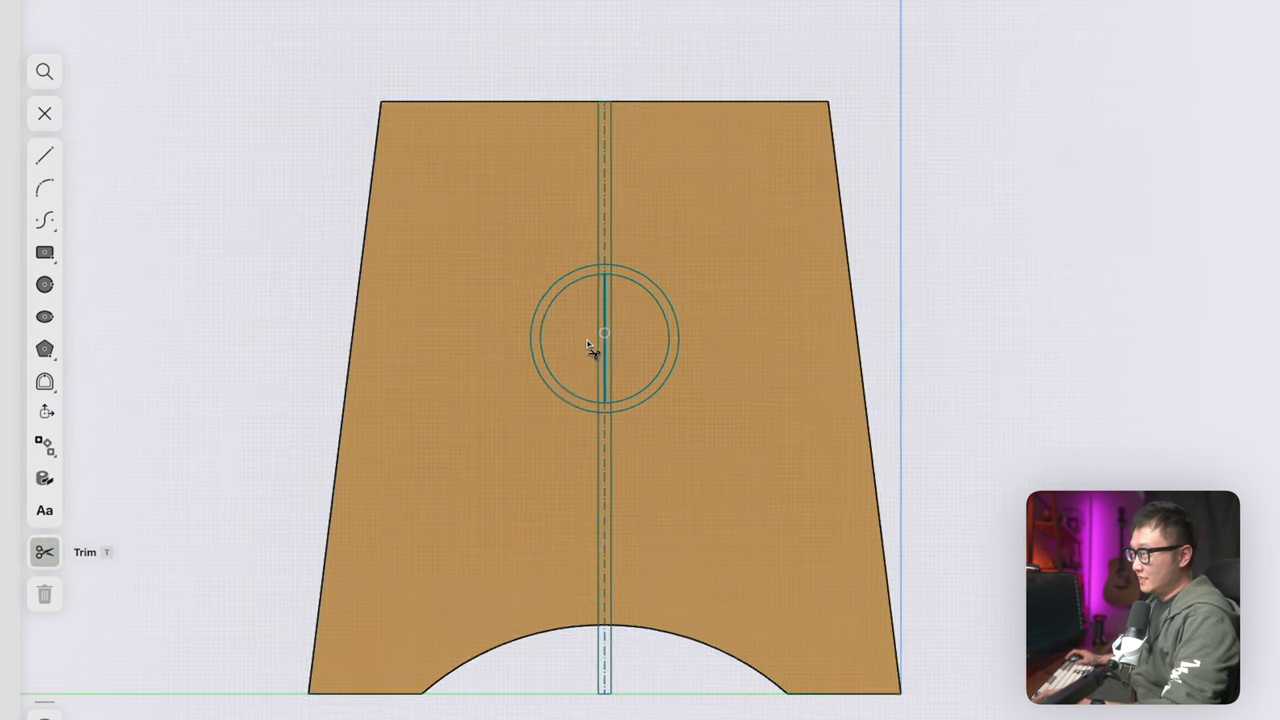
Trim away the strip lines inside the circles so the slot opens into the ring
scroll(600, 338, "up", 5)
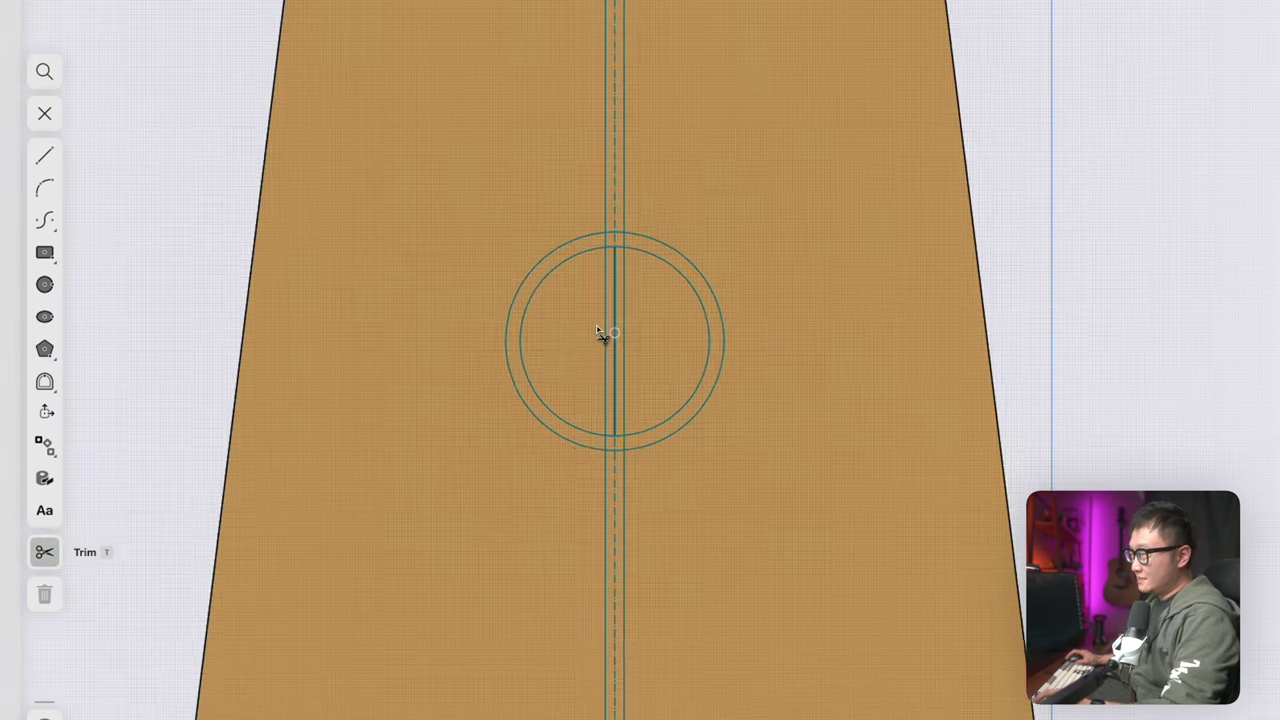
left_click(609, 240)
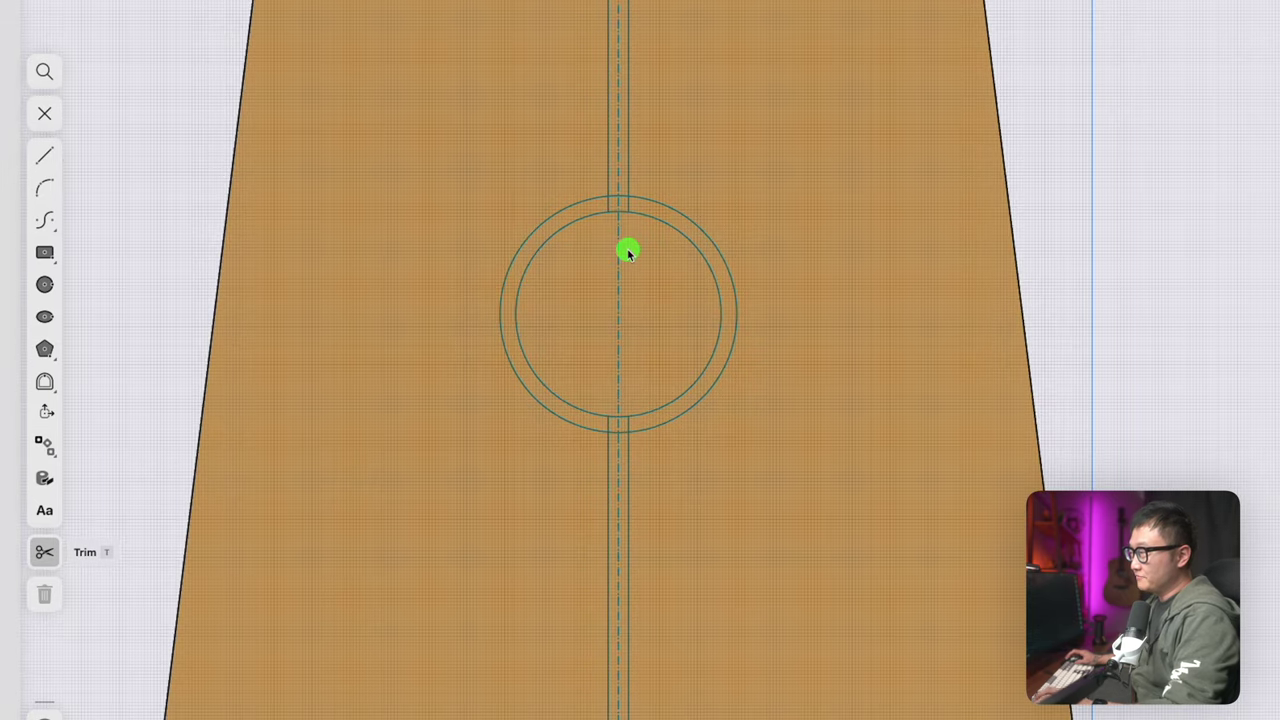
scroll(615, 200, "up", 2)
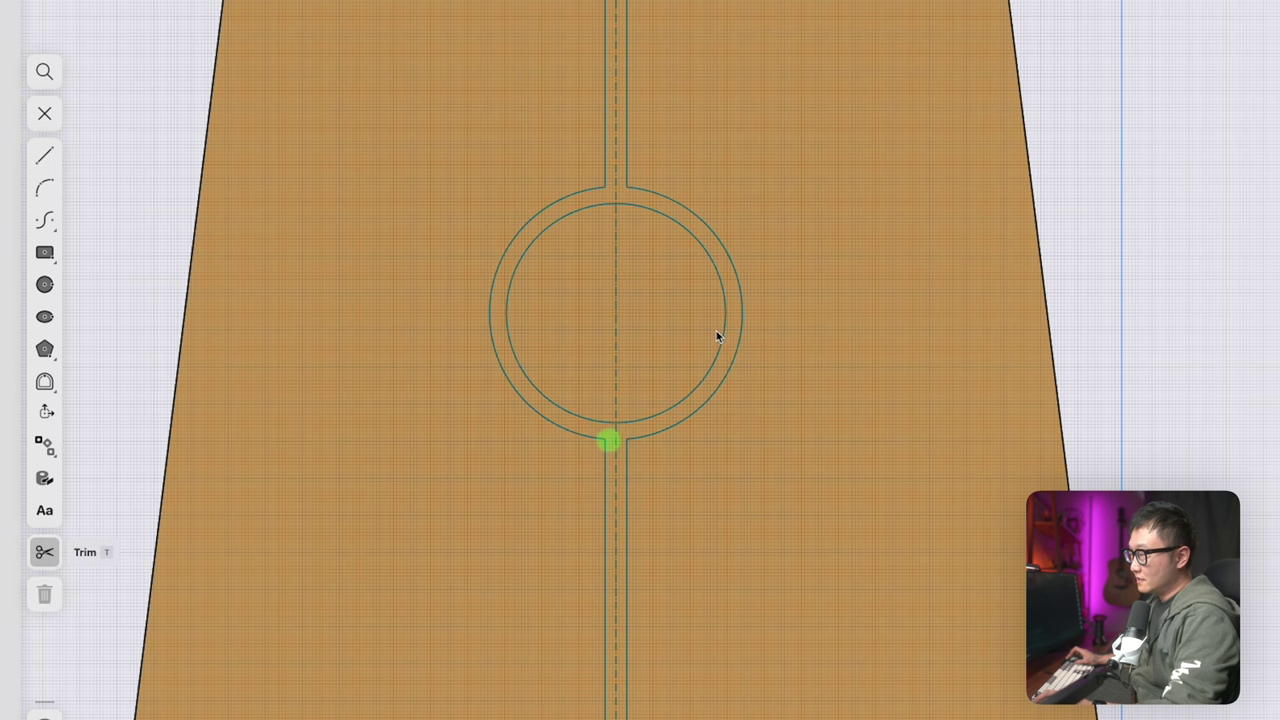
key("Escape")
scroll(560, 316, "down", 5)
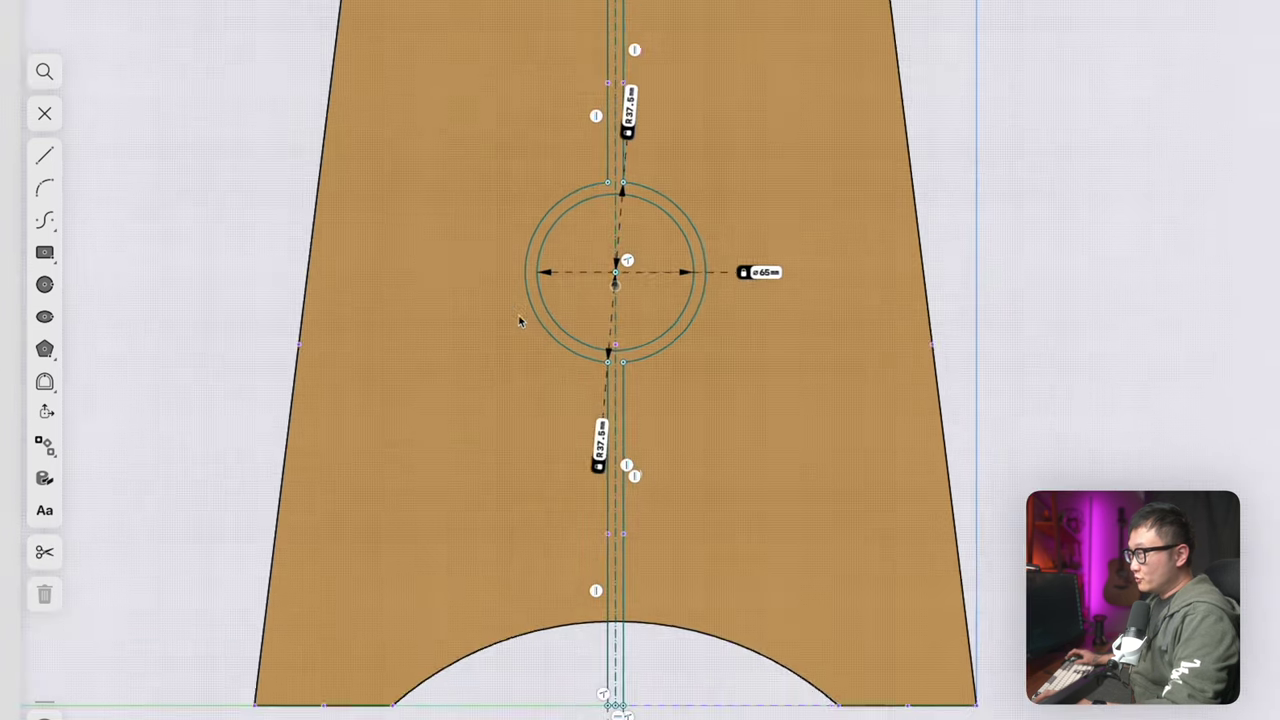
Drag the ring lower and dimension its centre 128 mm below the panel's top edge
mouse_move(605, 295)
left_mouse_down()
mouse_move(580, 323)
mouse_move(654, 320)
mouse_move(614, 274)
mouse_move(662, 345)
mouse_move(574, 300)
mouse_move(629, 291)
mouse_move(607, 292)
left_mouse_up()
scroll(592, 333, "up", 3)
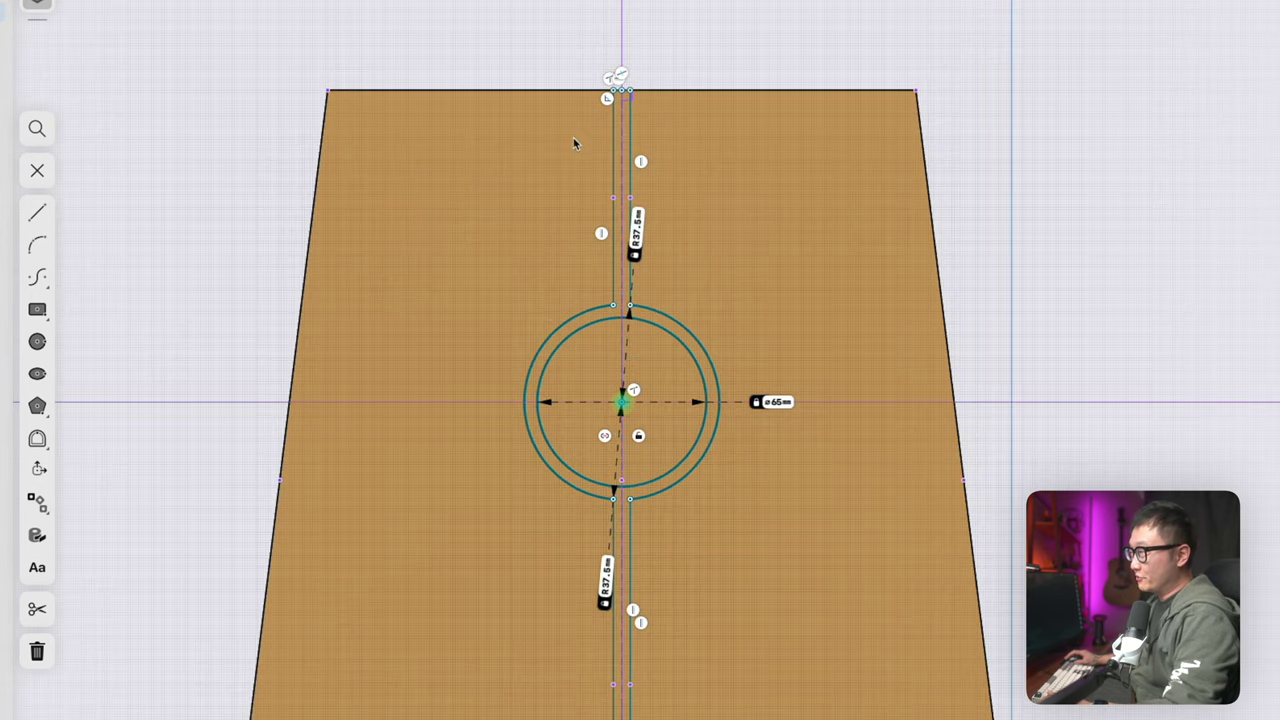
left_click_drag(560, 92, 575, 220)
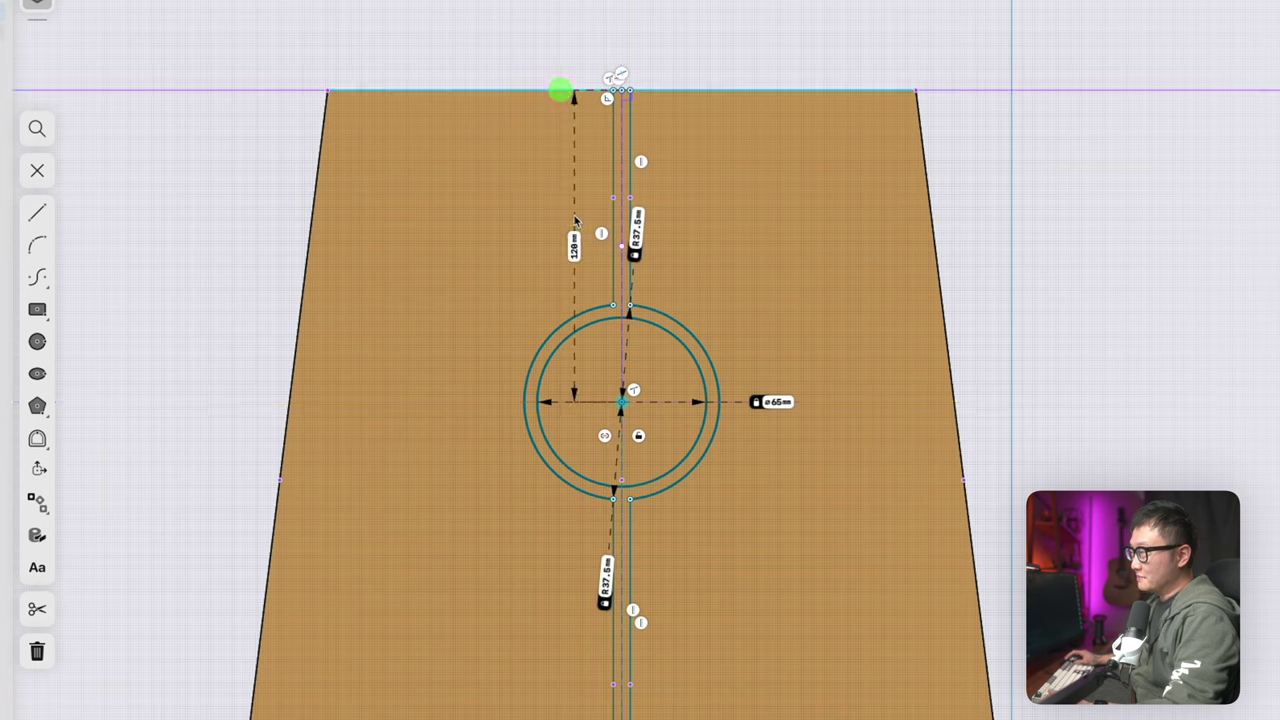
left_click(575, 270)
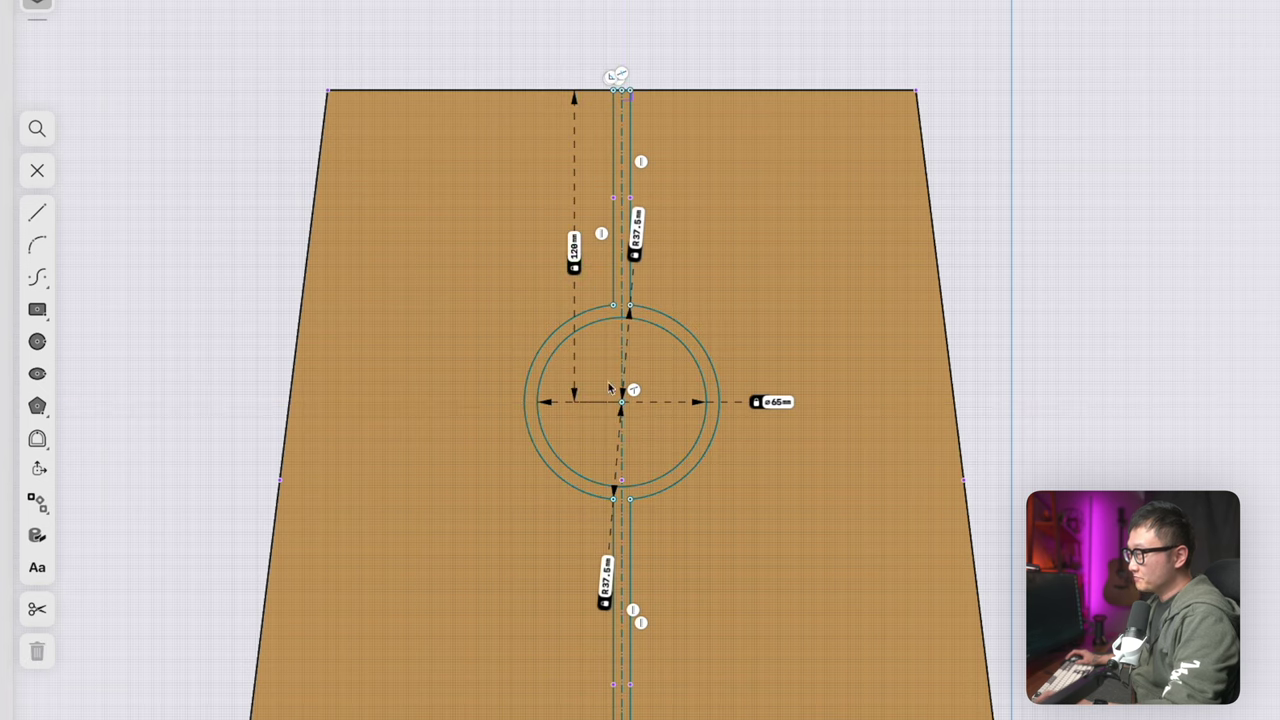
mouse_move(621, 405)
left_mouse_down()
mouse_move(642, 402)
mouse_move(576, 402)
mouse_move(663, 400)
mouse_move(622, 404)
left_mouse_up()
scroll(624, 194, "up", 5)
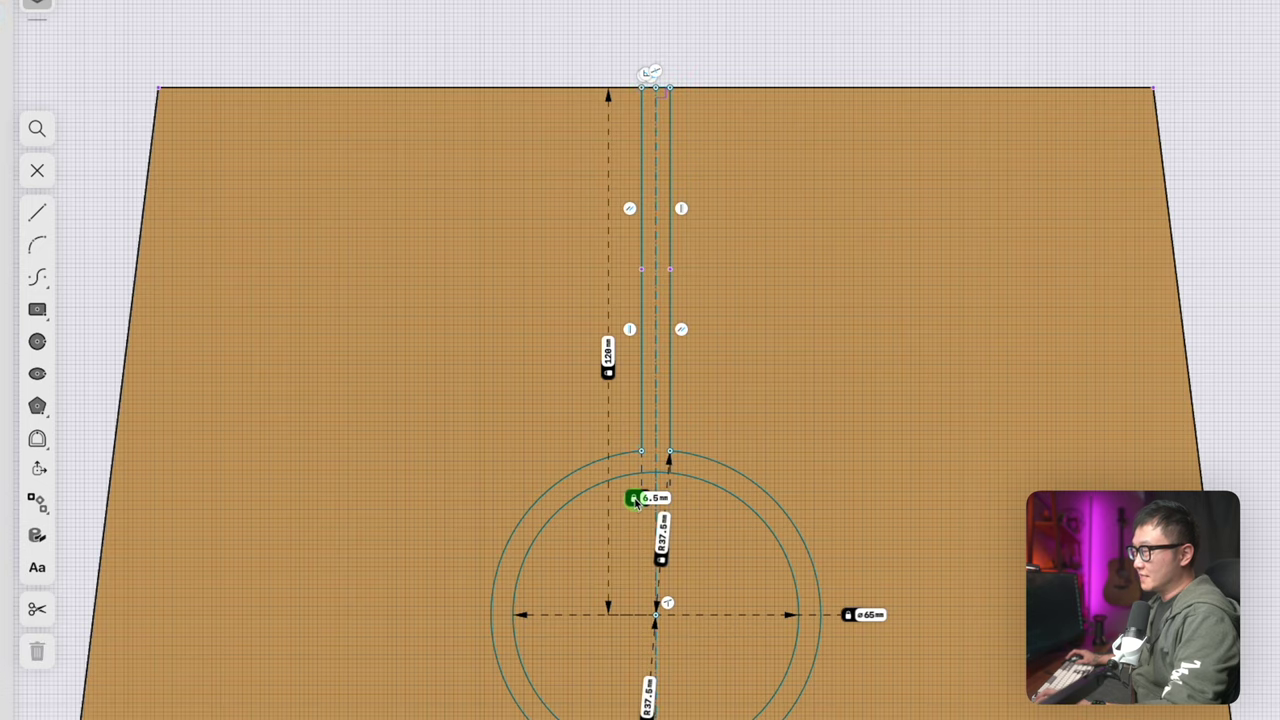
Make the first pair of slot lines symmetric about the panel's centre line
scroll(636, 502, "down", 10)
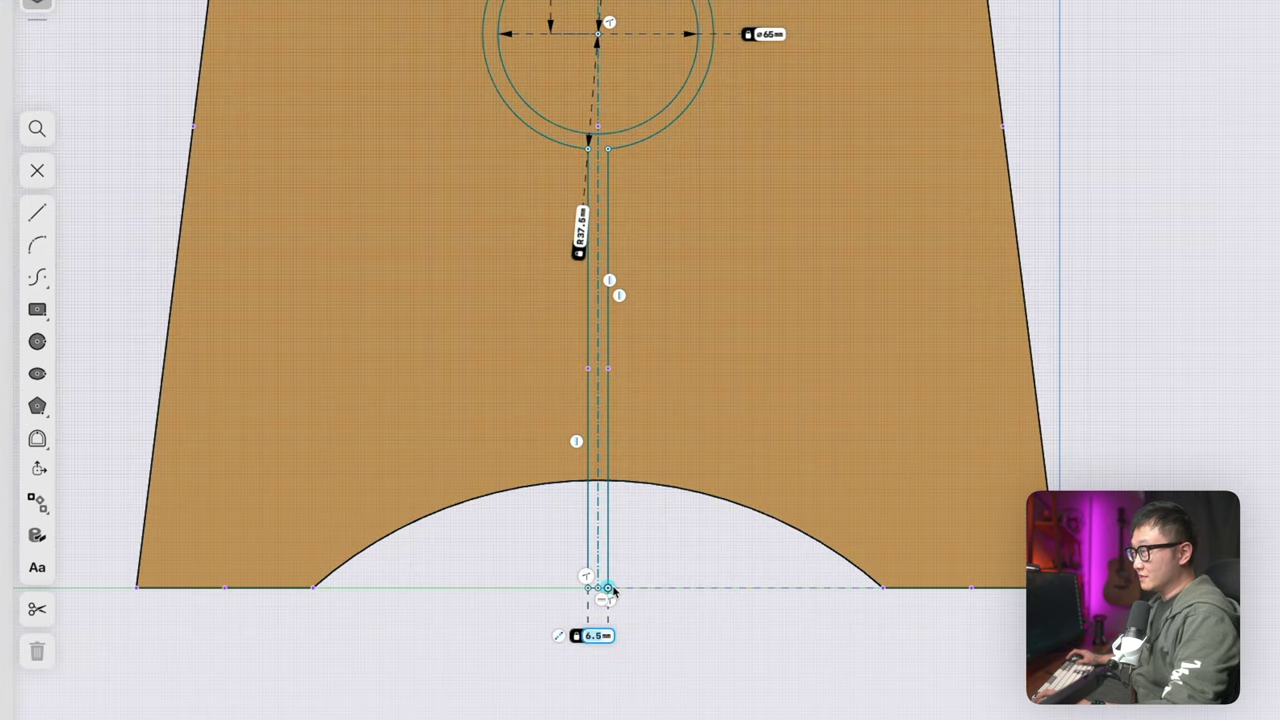
scroll(628, 172, "up", 3)
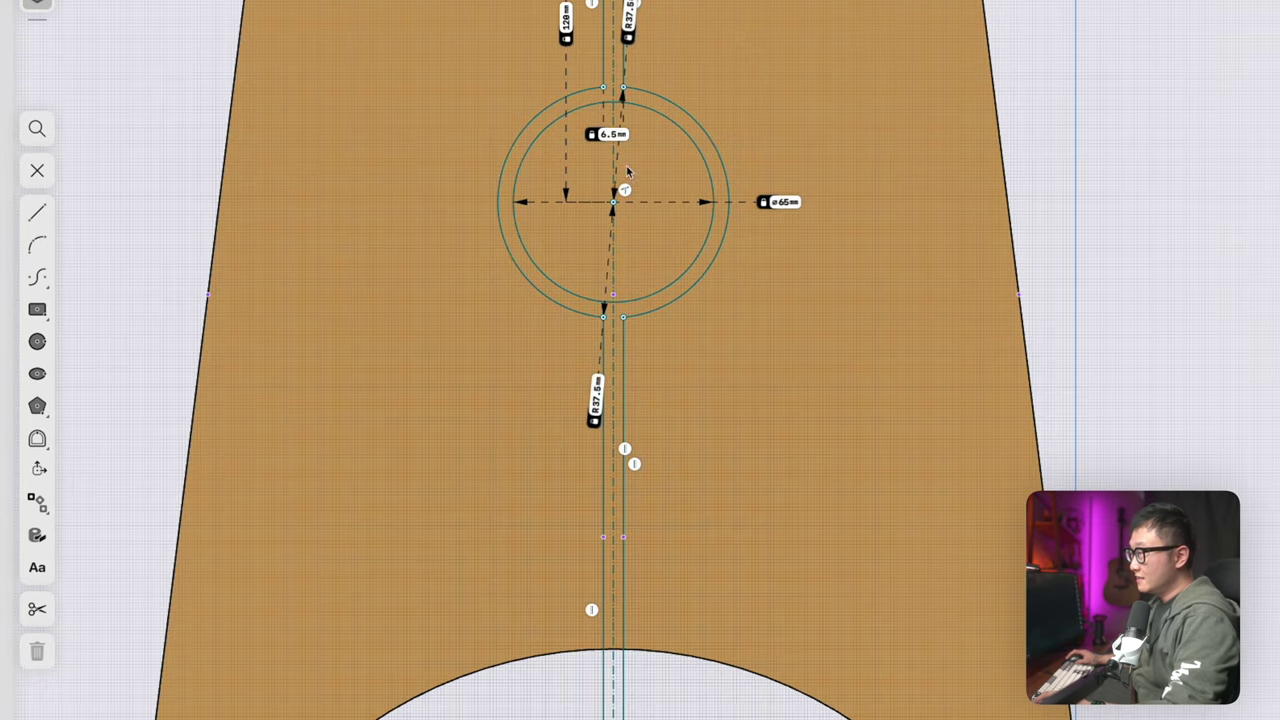
mouse_move(614, 205)
left_mouse_down()
mouse_move(651, 203)
mouse_move(614, 202)
left_mouse_up()
scroll(665, 700, "down", 5)
scroll(700, 594, "up", 5)
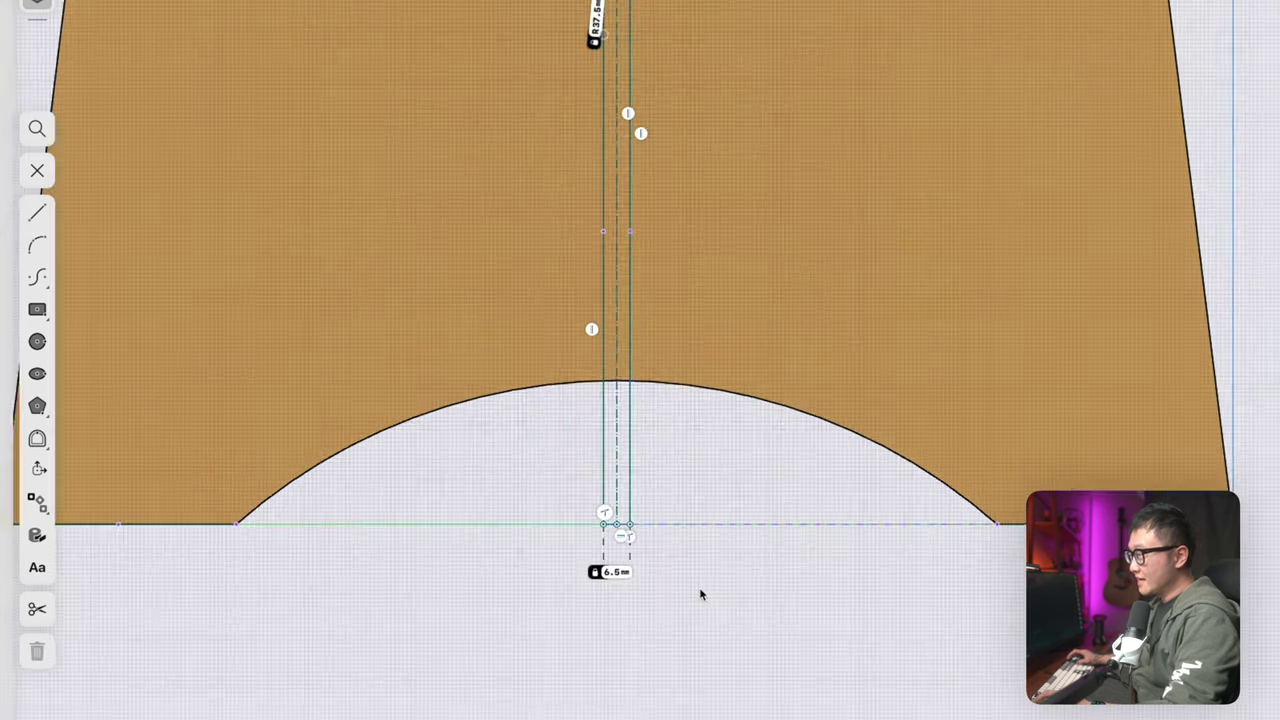
left_click(603, 518)
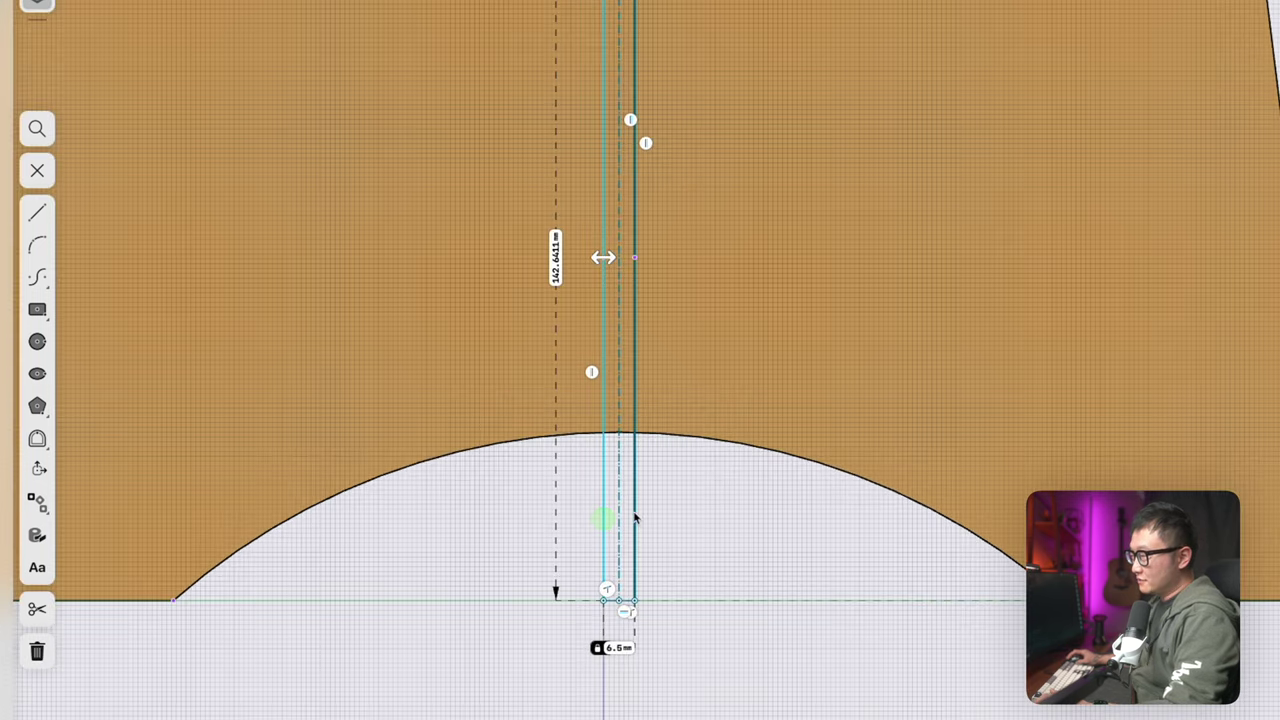
left_click(635, 514)
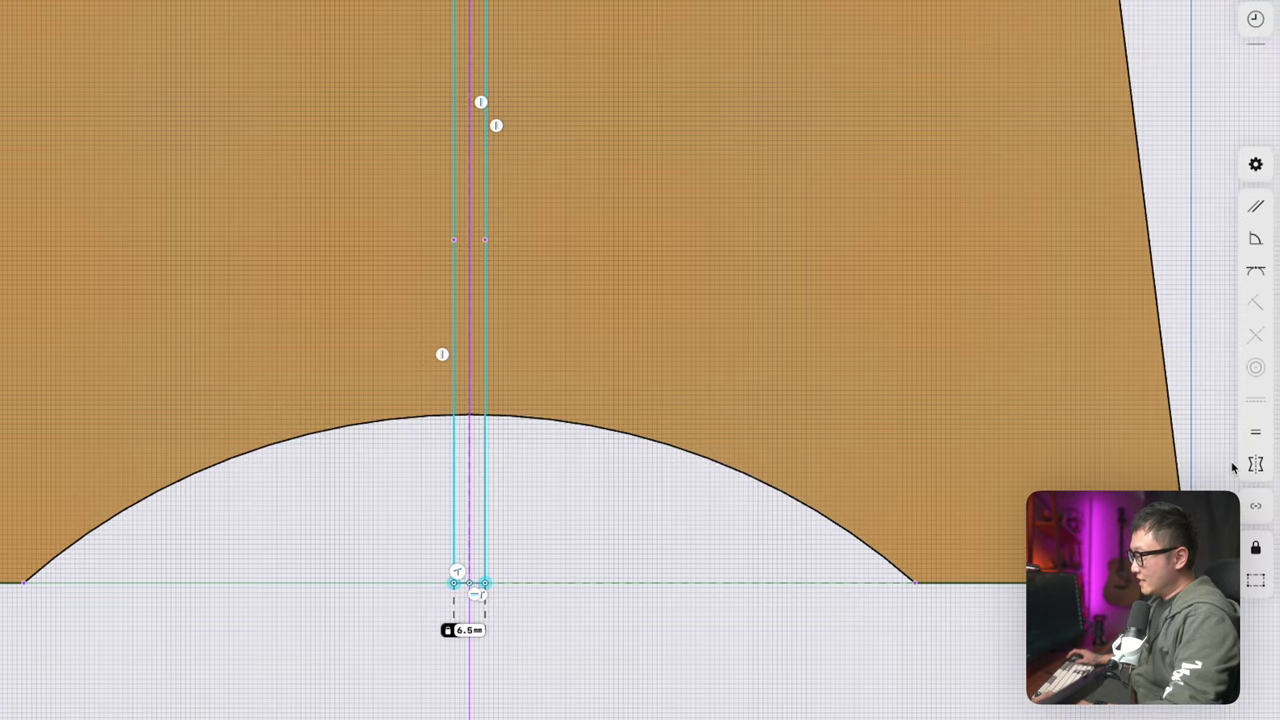
left_click(1256, 465)
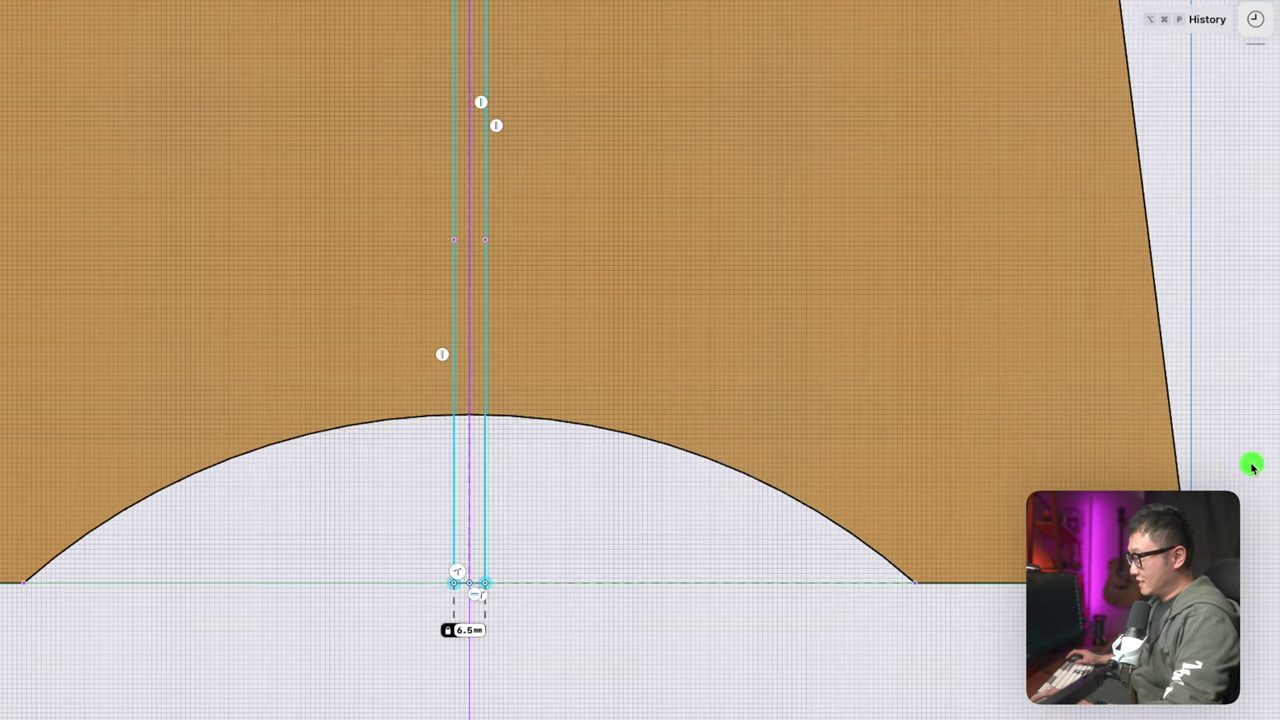
left_click(469, 518)
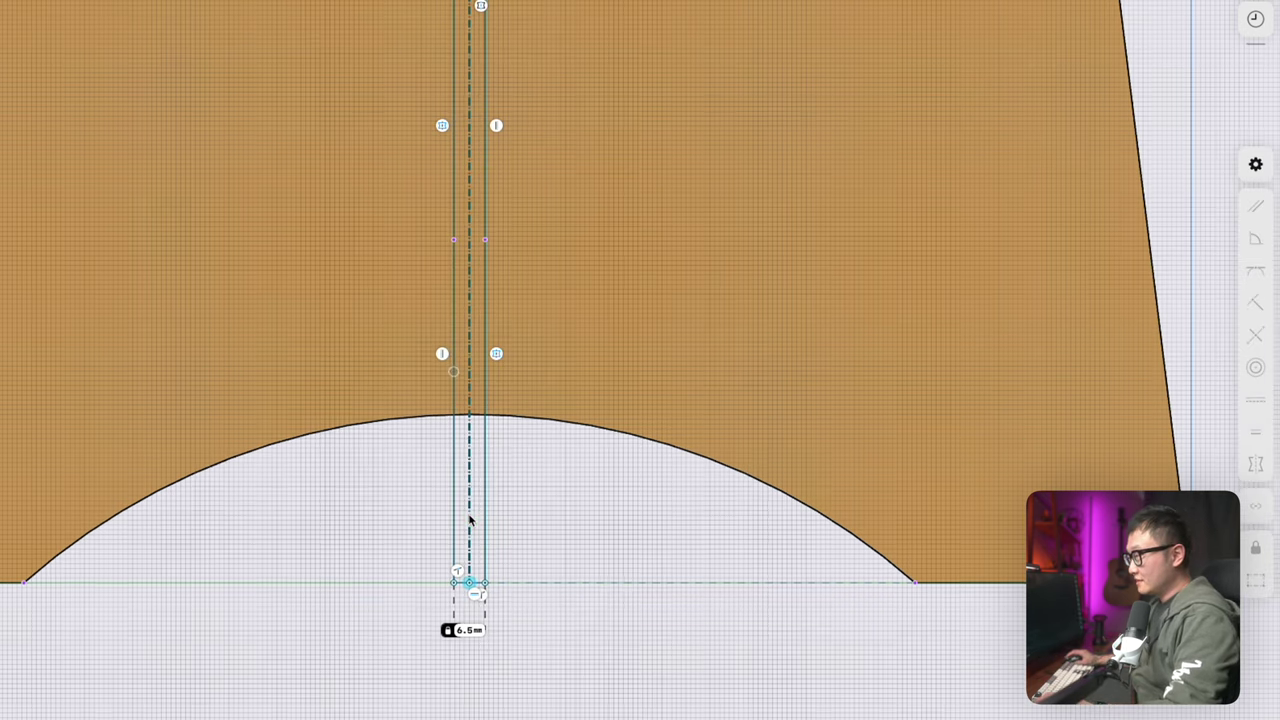
Make the second pair of slot lines symmetric about the centre line too
scroll(469, 518, "down", 5)
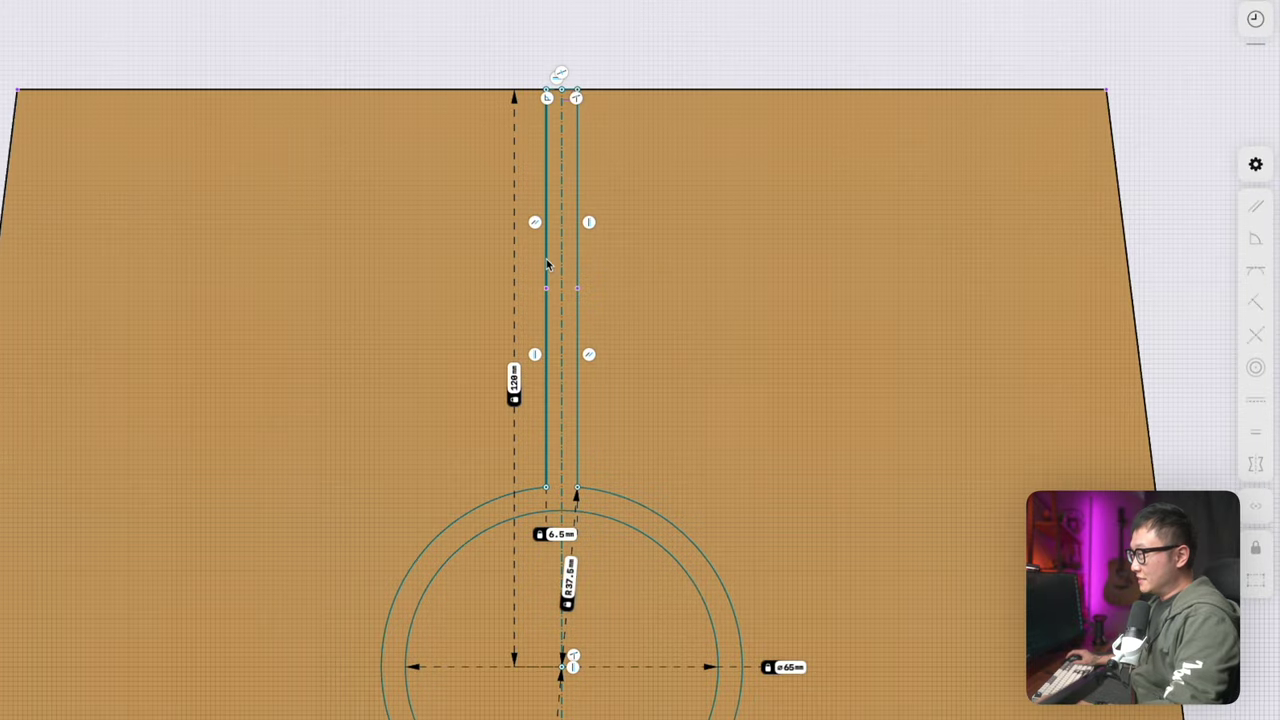
left_click(547, 262)
left_click(577, 259)
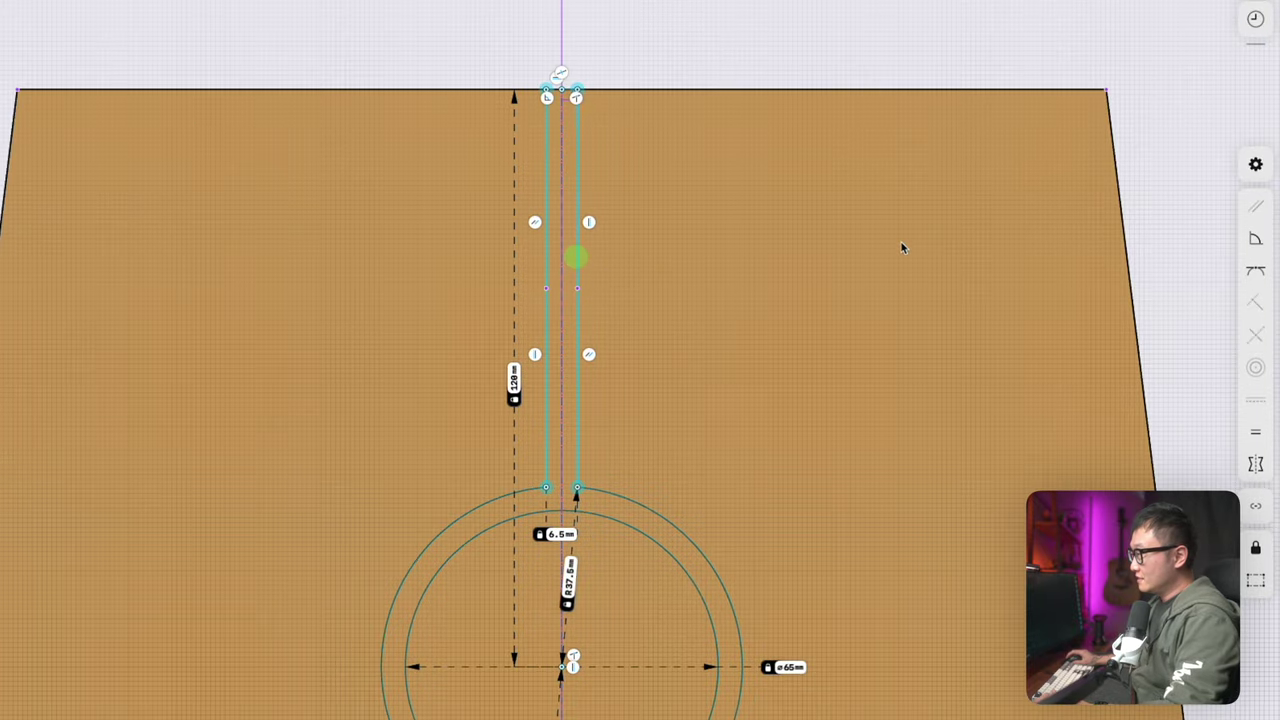
left_click(1250, 462)
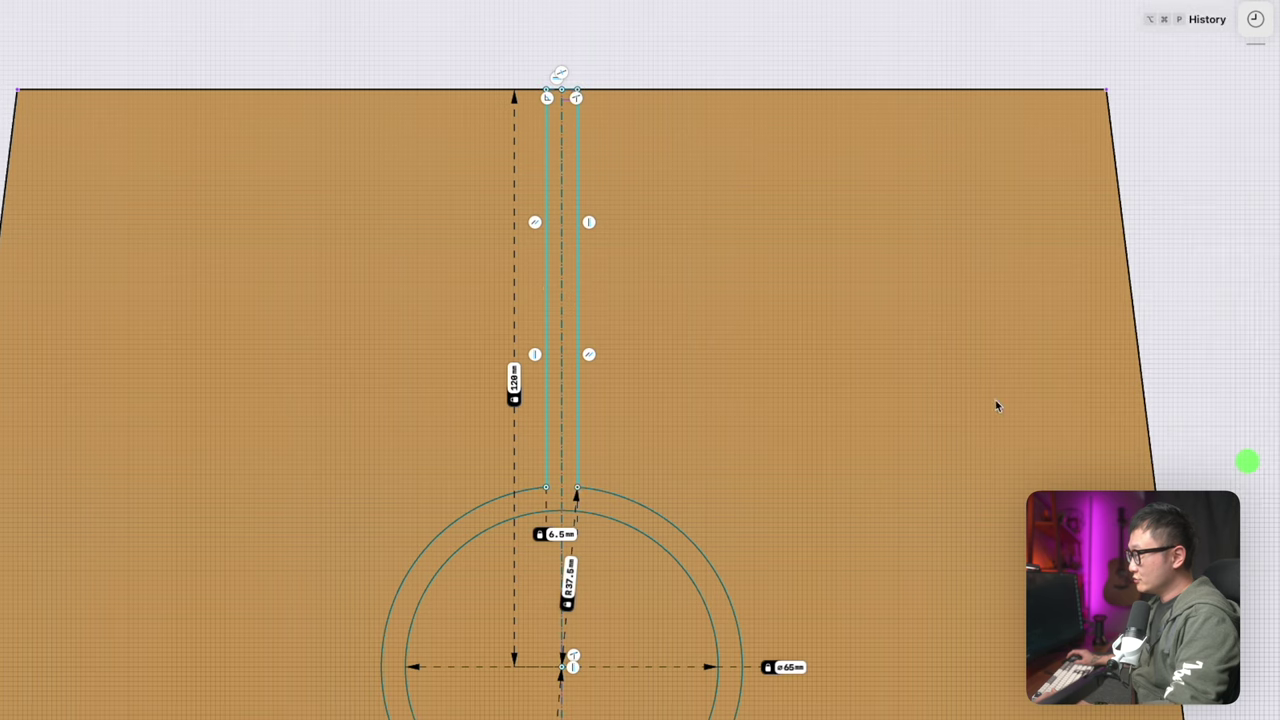
left_click(562, 228)
scroll(562, 230, "down", 5)
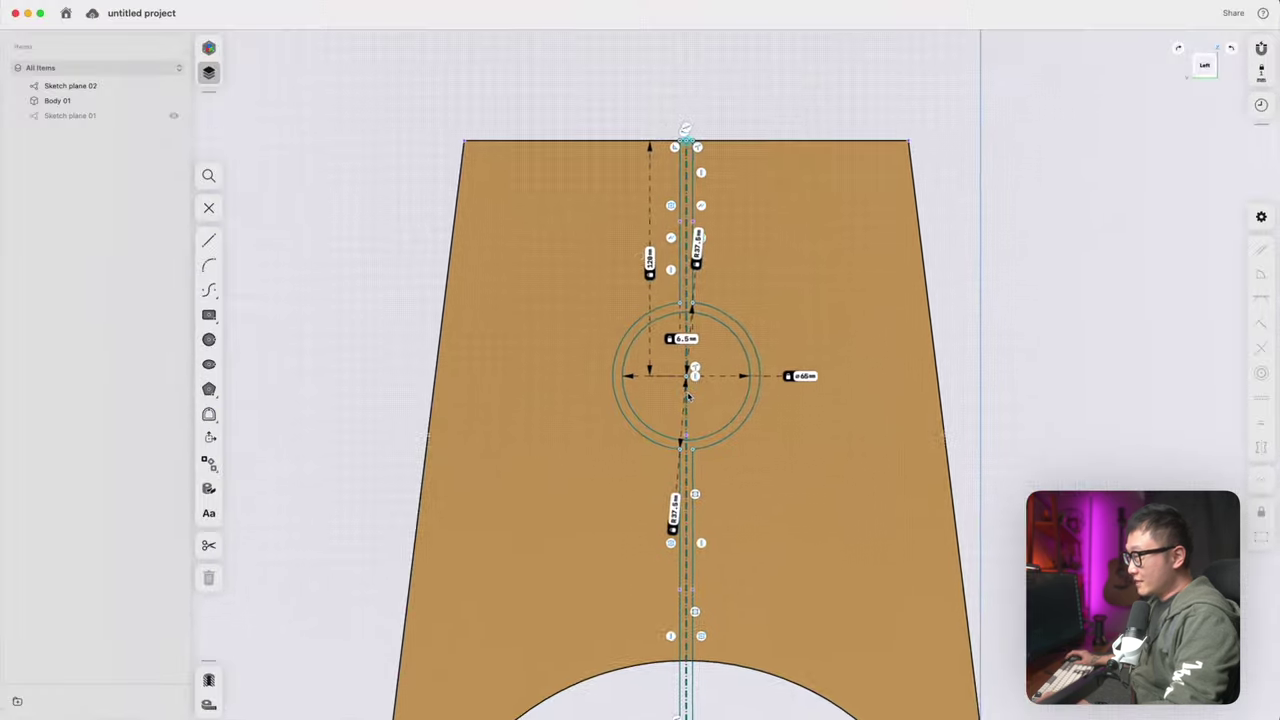
Confirm the sound-hole circle is locked, exit sketching, and unhide the arch sketch
scroll(687, 395, "down", 3)
mouse_move(683, 306)
left_mouse_down()
mouse_move(703, 327)
mouse_move(684, 344)
left_mouse_up()
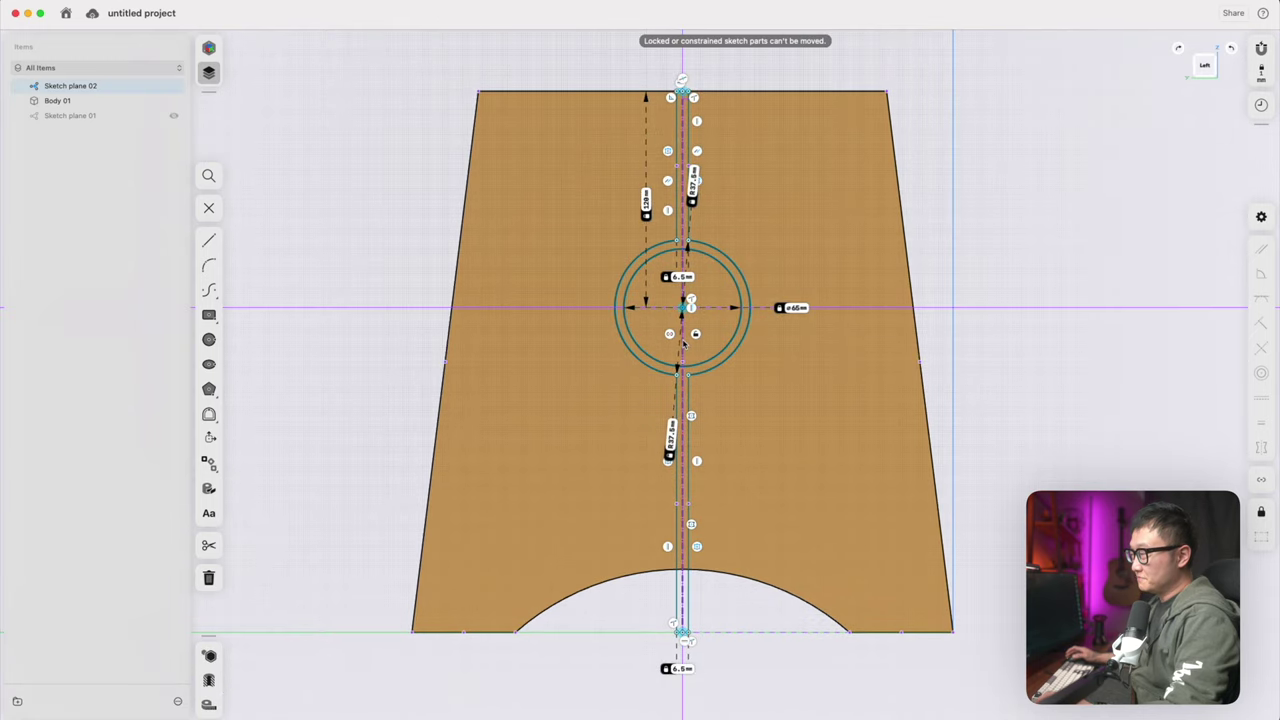
left_click(211, 208)
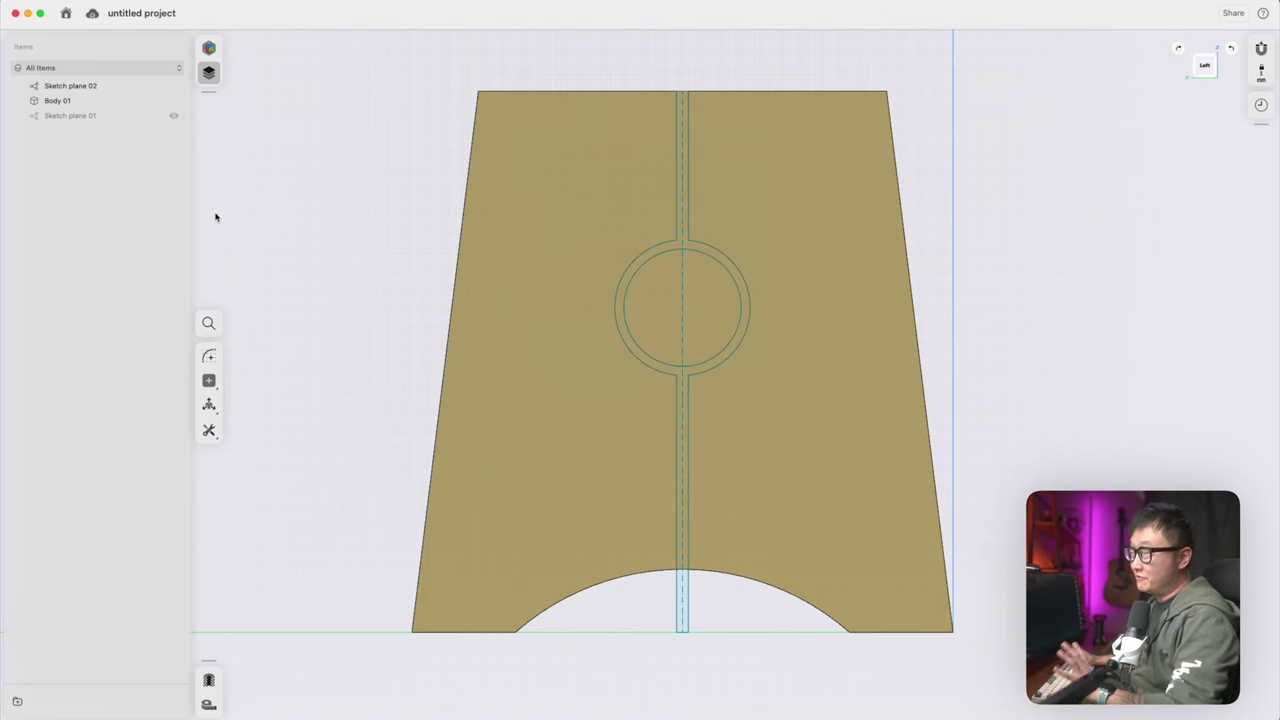
left_click(172, 117)
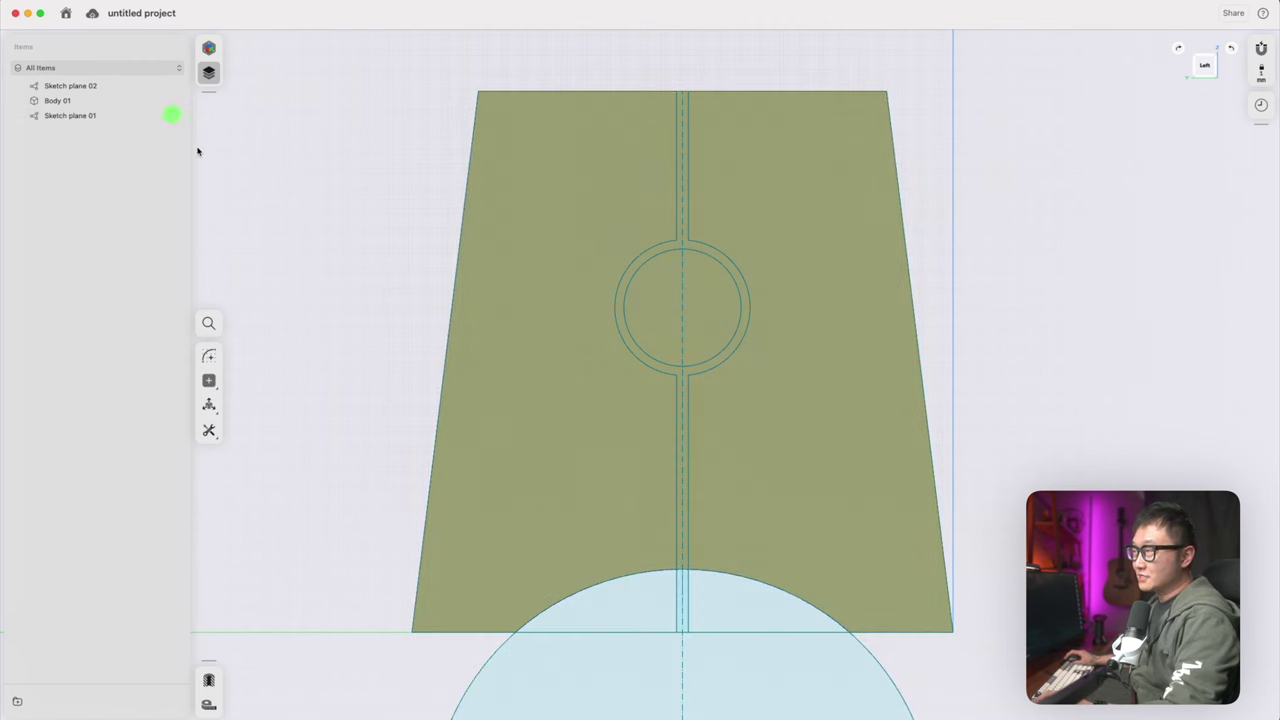
In the arch sketch, undo an accidental 400 mm width and set the vertical height to 400 mm
scroll(357, 254, "down", 5)
right_click_drag(597, 374, 617, 477)
left_click(617, 480)
scroll(617, 480, "down", 3)
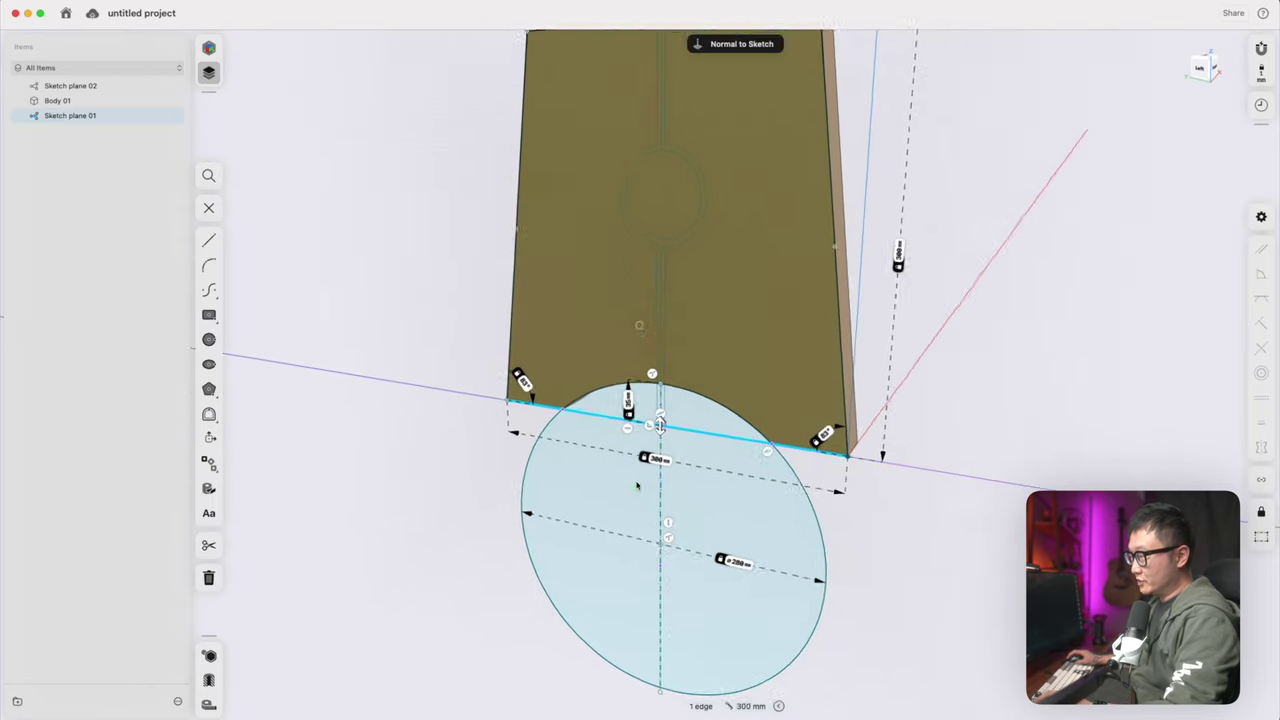
left_click(657, 432)
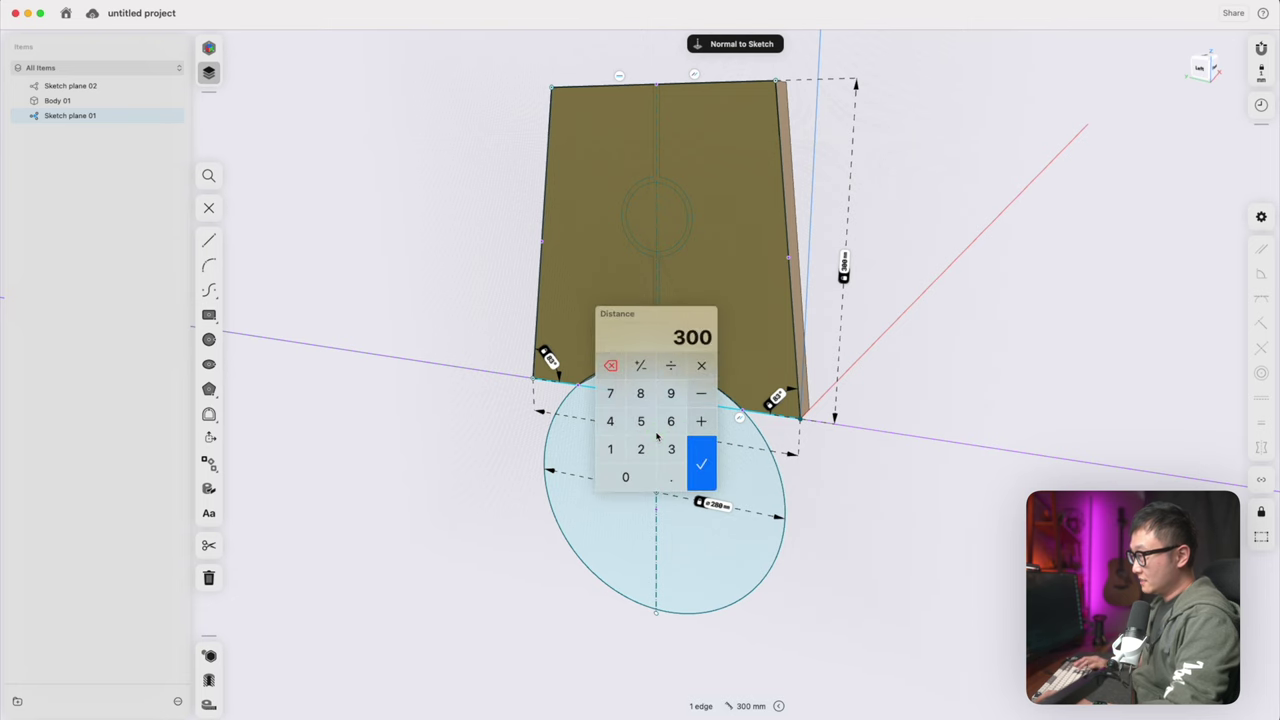
type("0")
key("Return")
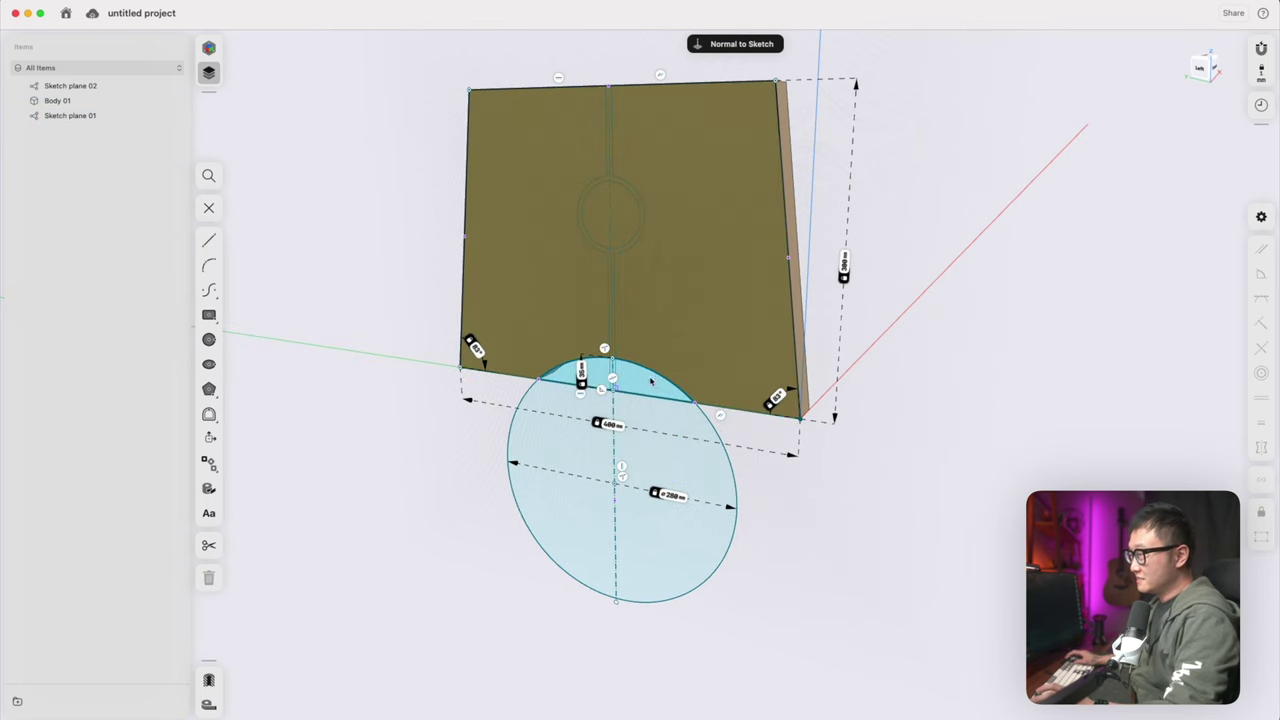
key("super+z")
left_click(843, 266)
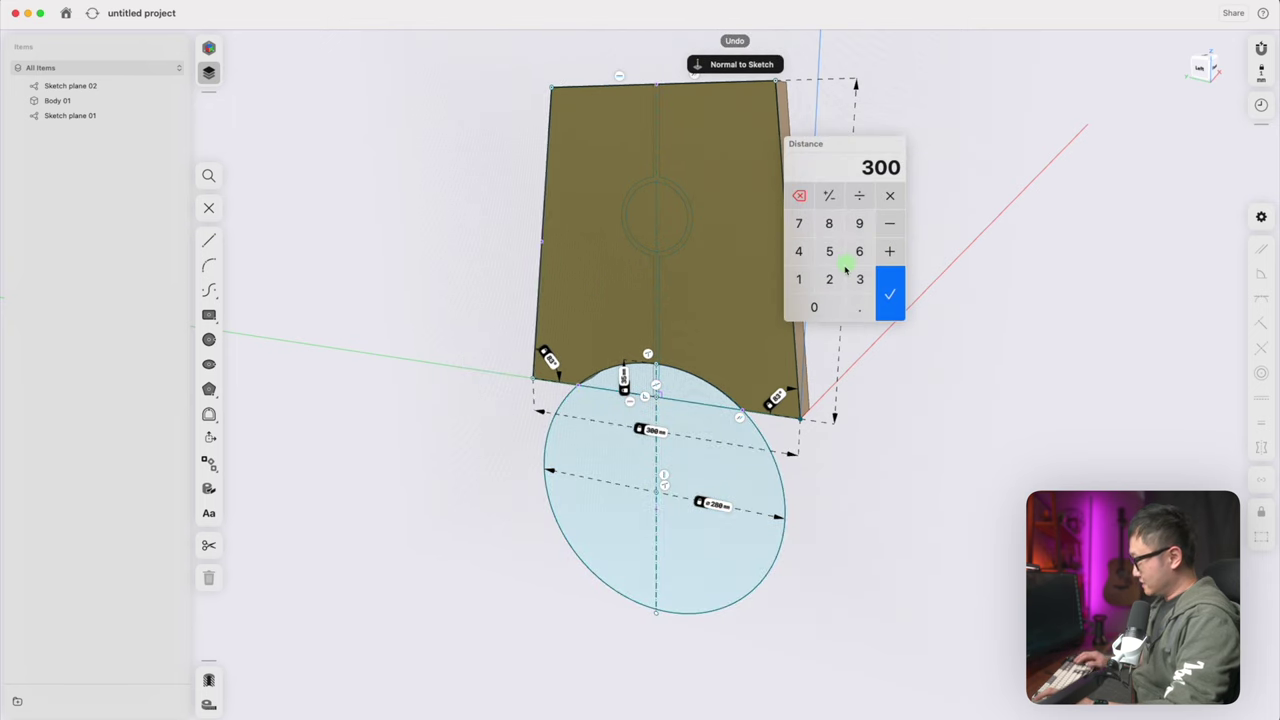
type("4")
key("Return")
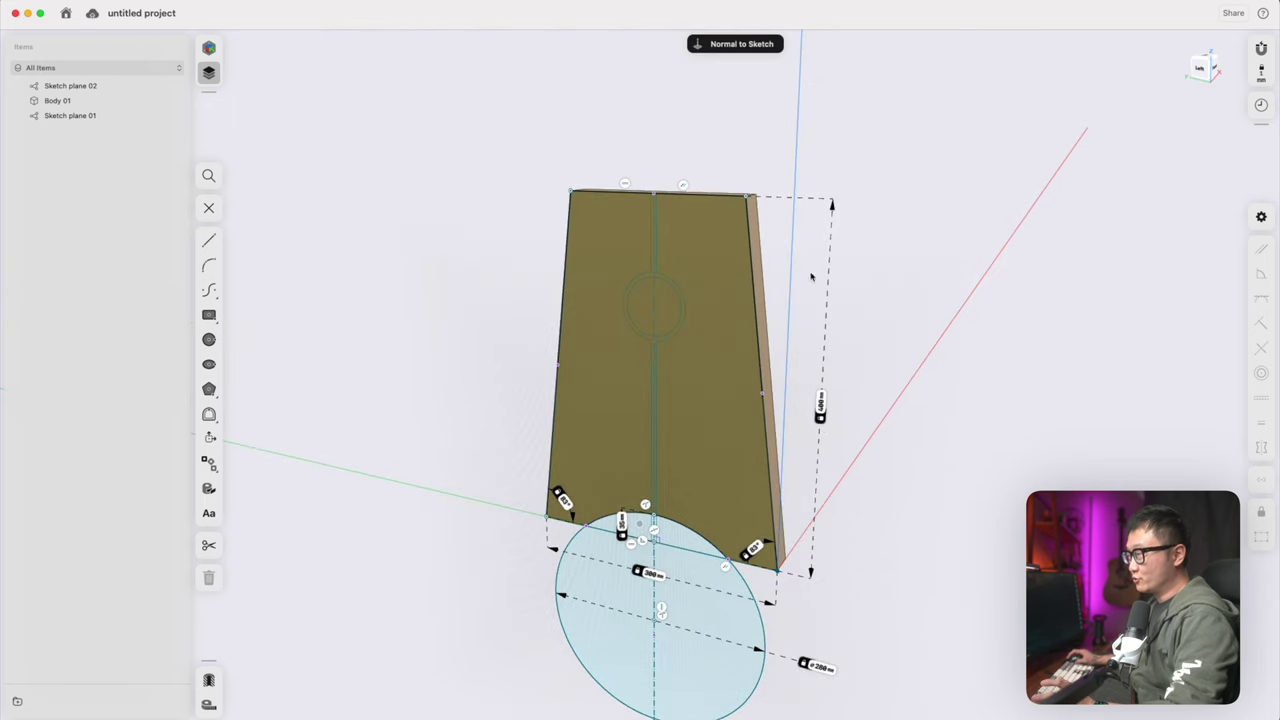
left_click(878, 335)
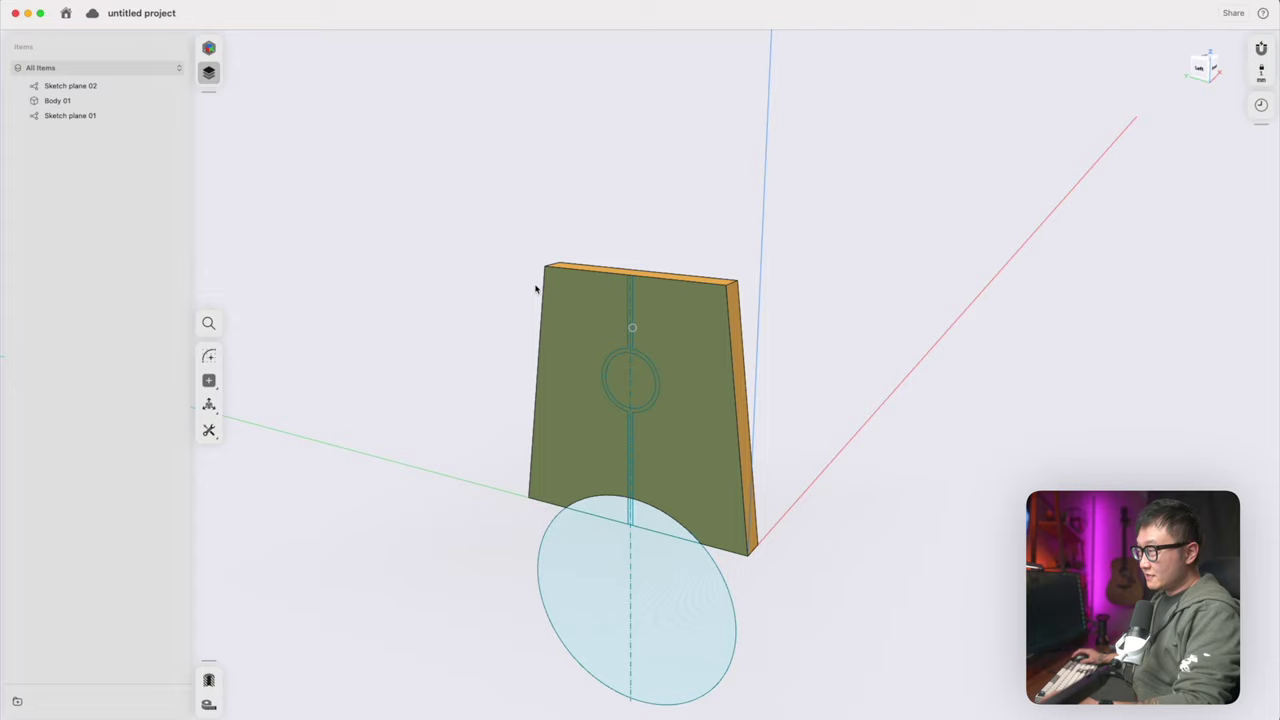
Zoom the view to show the taller leg panel in 3D
scroll(534, 286, "up", 5)
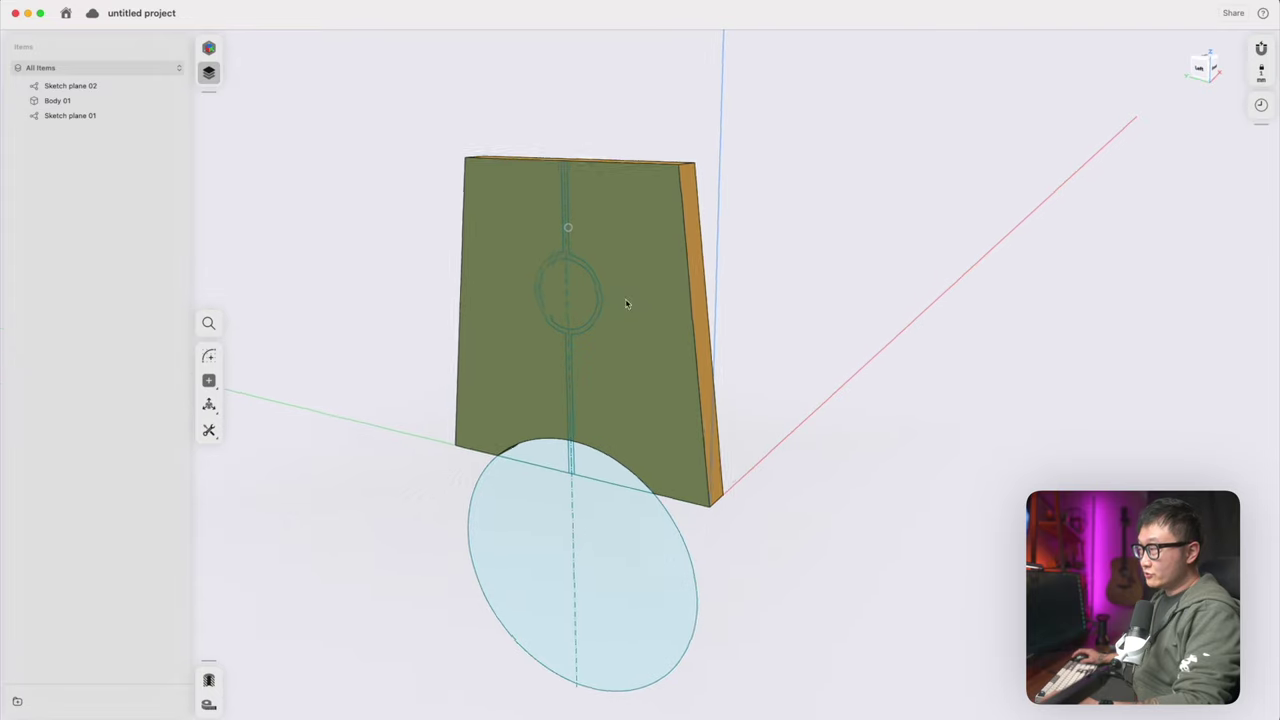
Hide the arch sketch and extrude the sound-hole circle about 37 mm into the panel
left_click(172, 116)
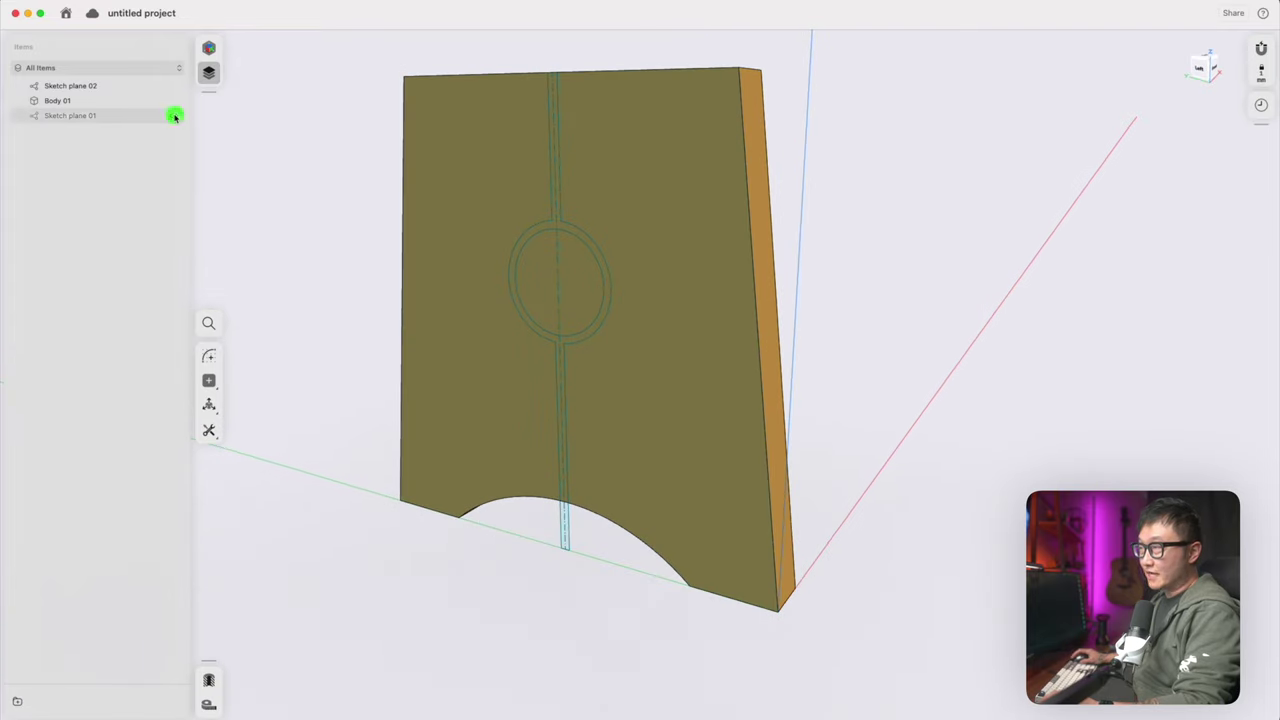
scroll(578, 262, "up", 5)
left_click(569, 246)
key("e")
left_click_drag(577, 240, 611, 232)
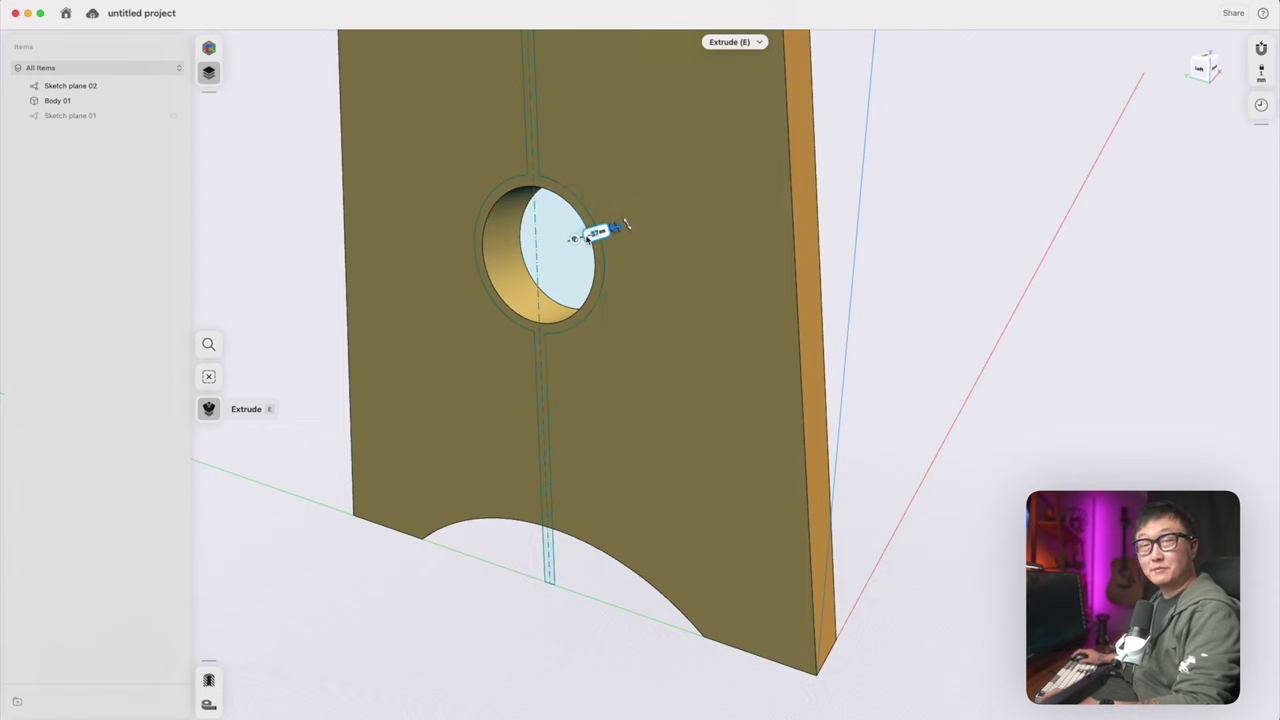
left_click(1150, 167)
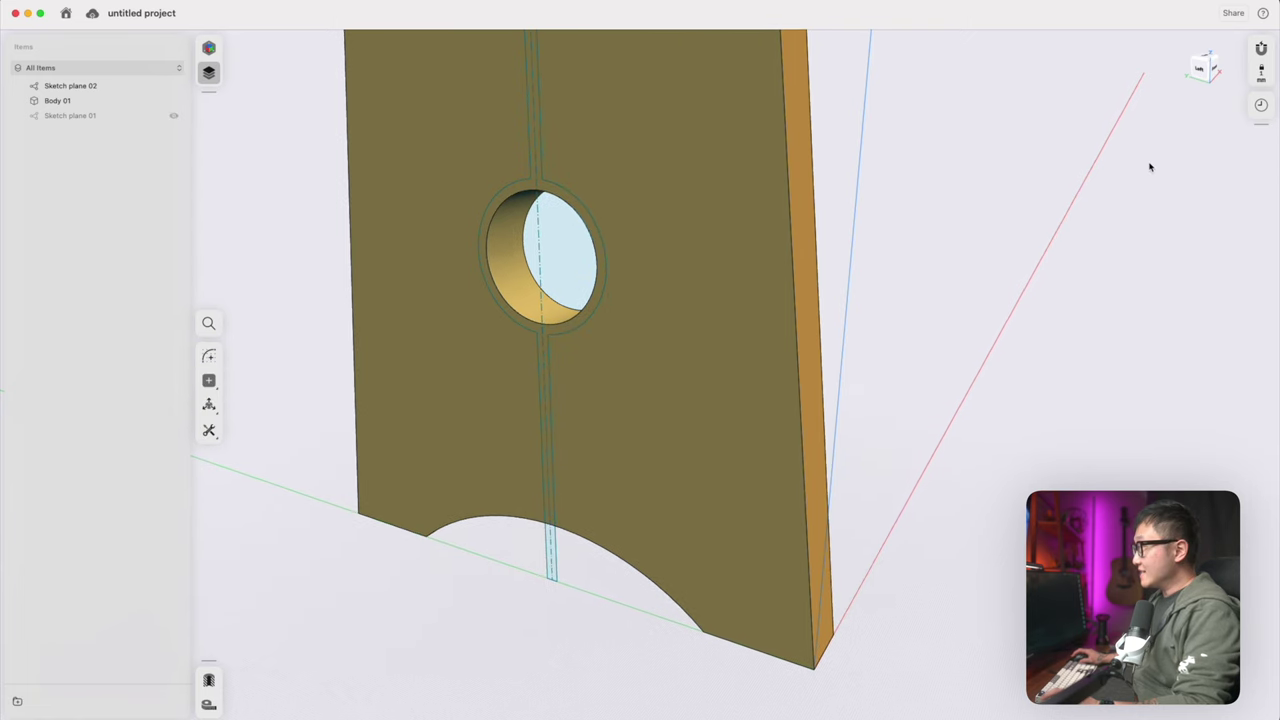
Deepen the hole extrude to about 61 mm from history, then undo the changes
left_click(1260, 106)
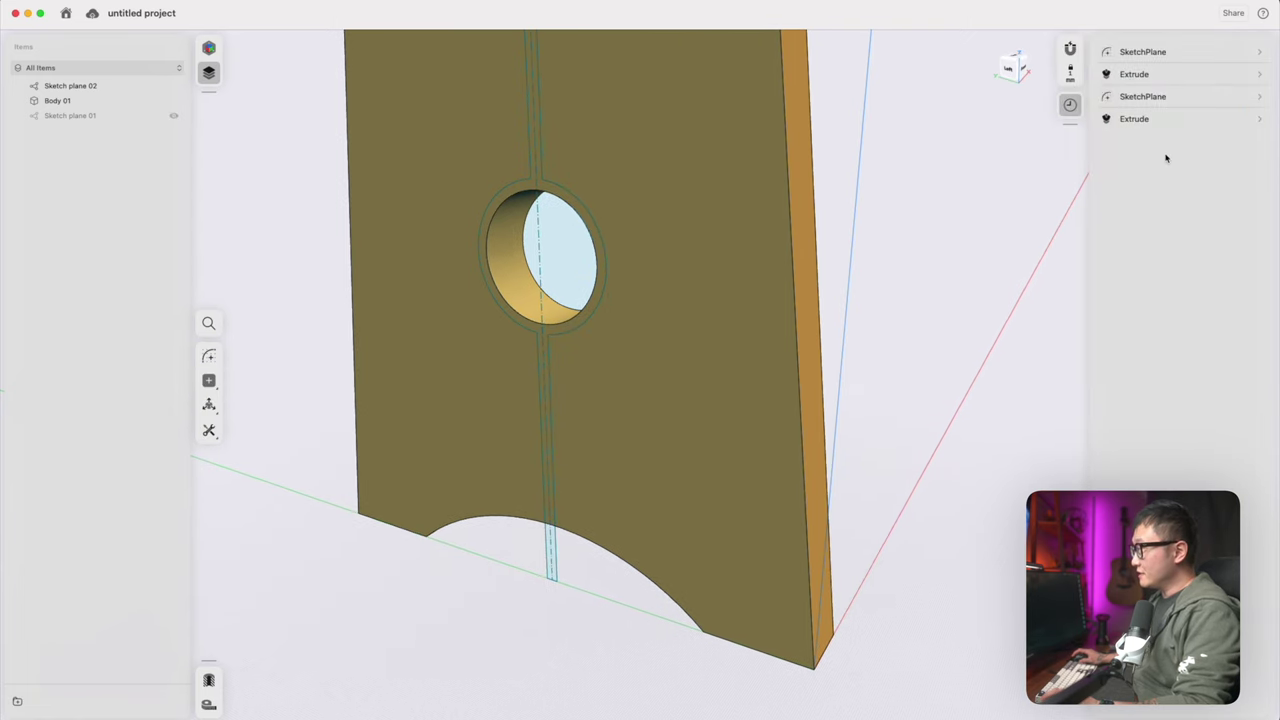
left_click(1174, 79)
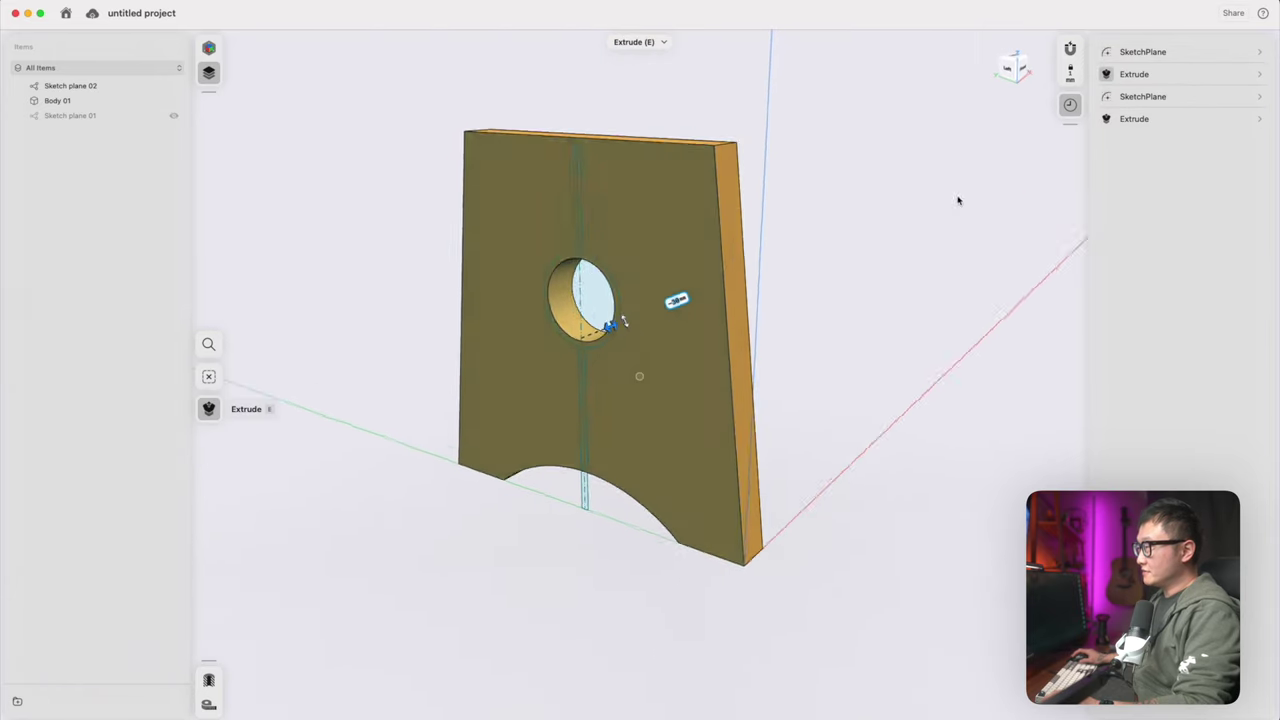
left_click_drag(627, 326, 671, 309)
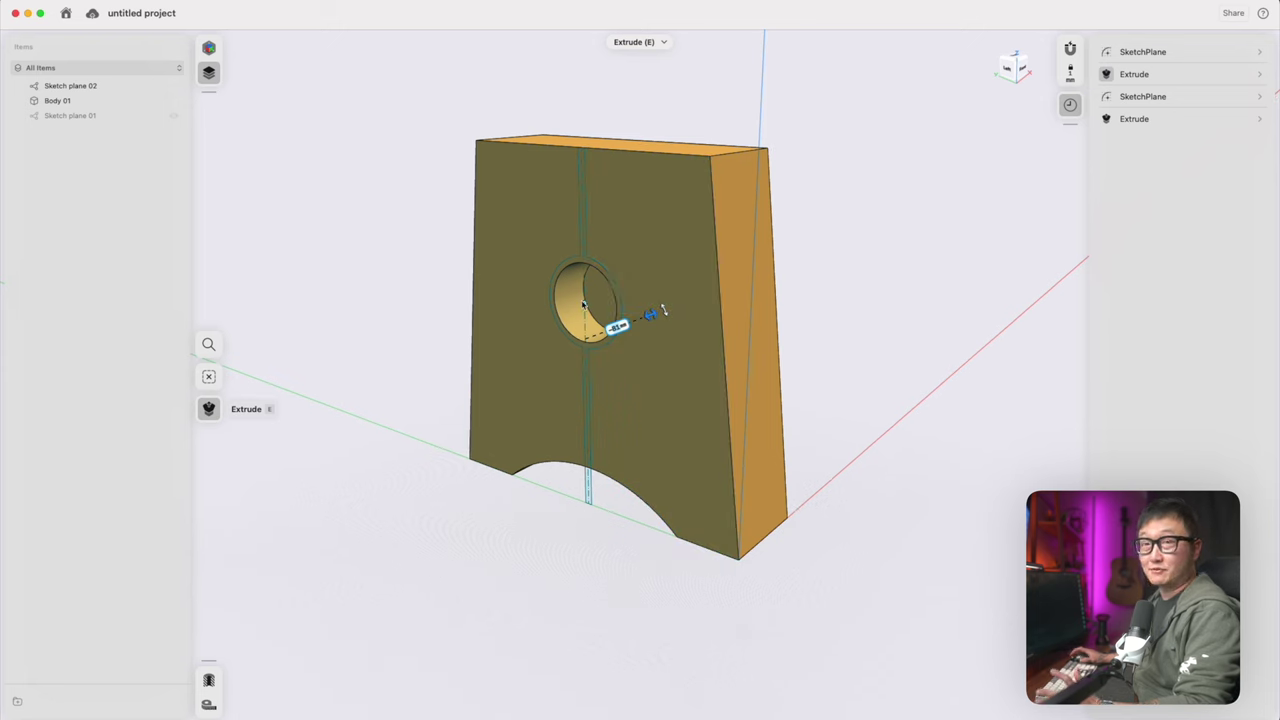
key("l")
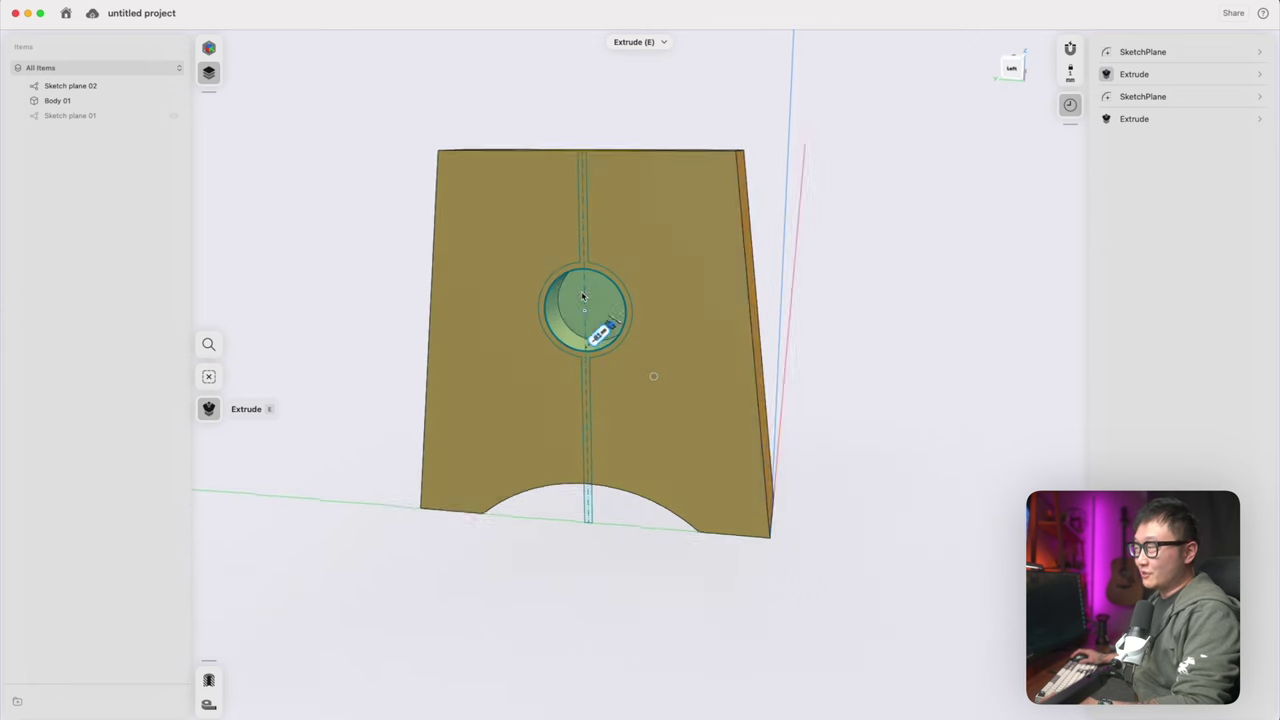
middle_click_drag(587, 309, 840, 309)
key("Return")
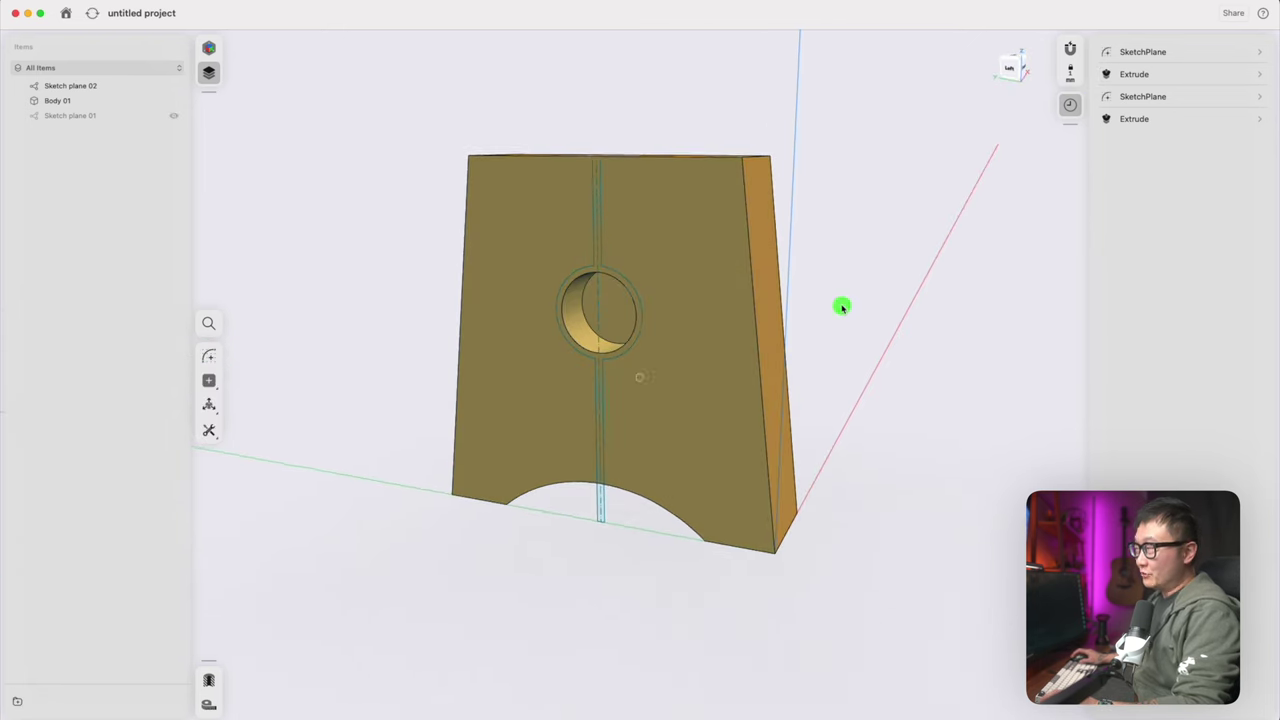
left_click(1147, 122)
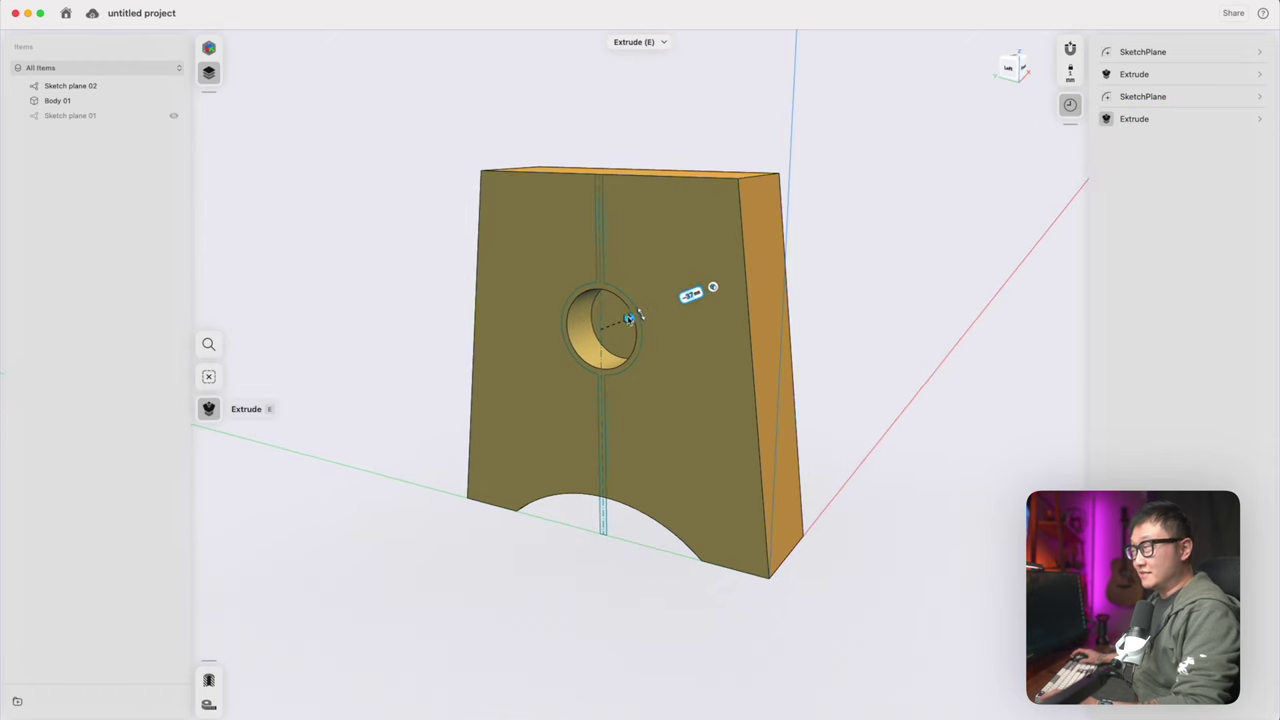
left_click(846, 295)
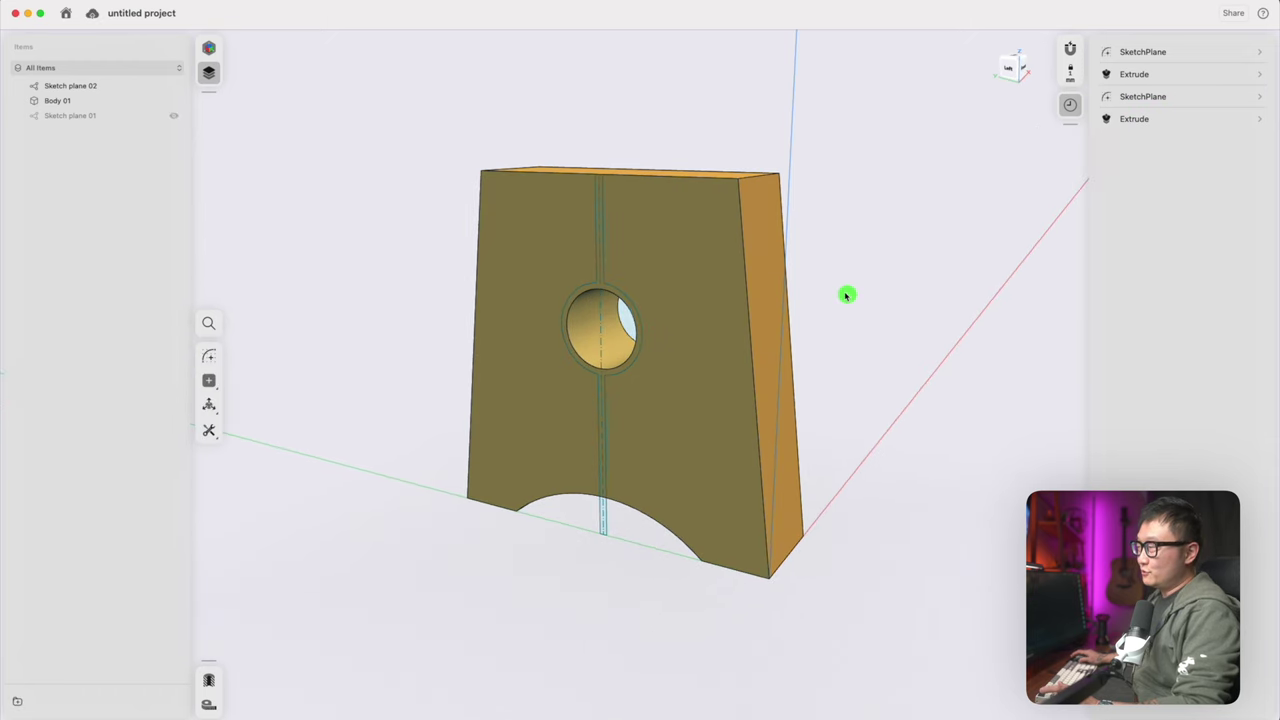
key("super+z")
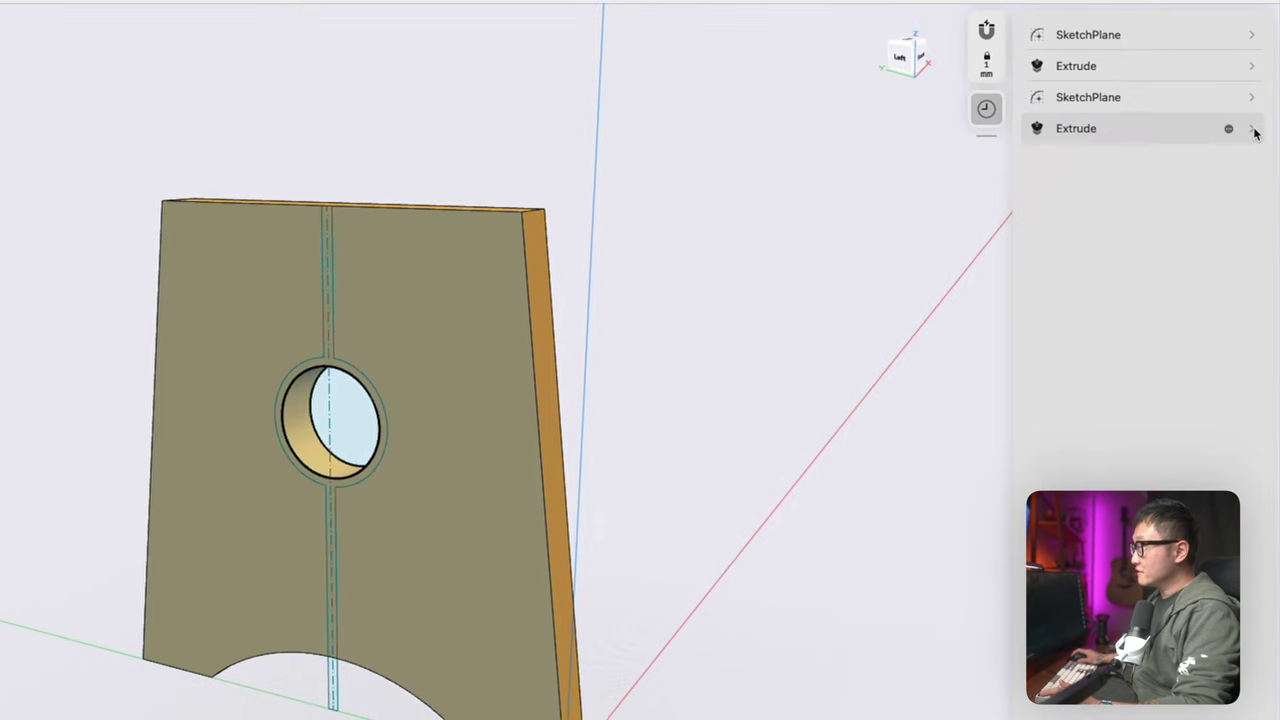
Bound the hole extrude to the panel body so the hole cuts fully through
left_click(1256, 119)
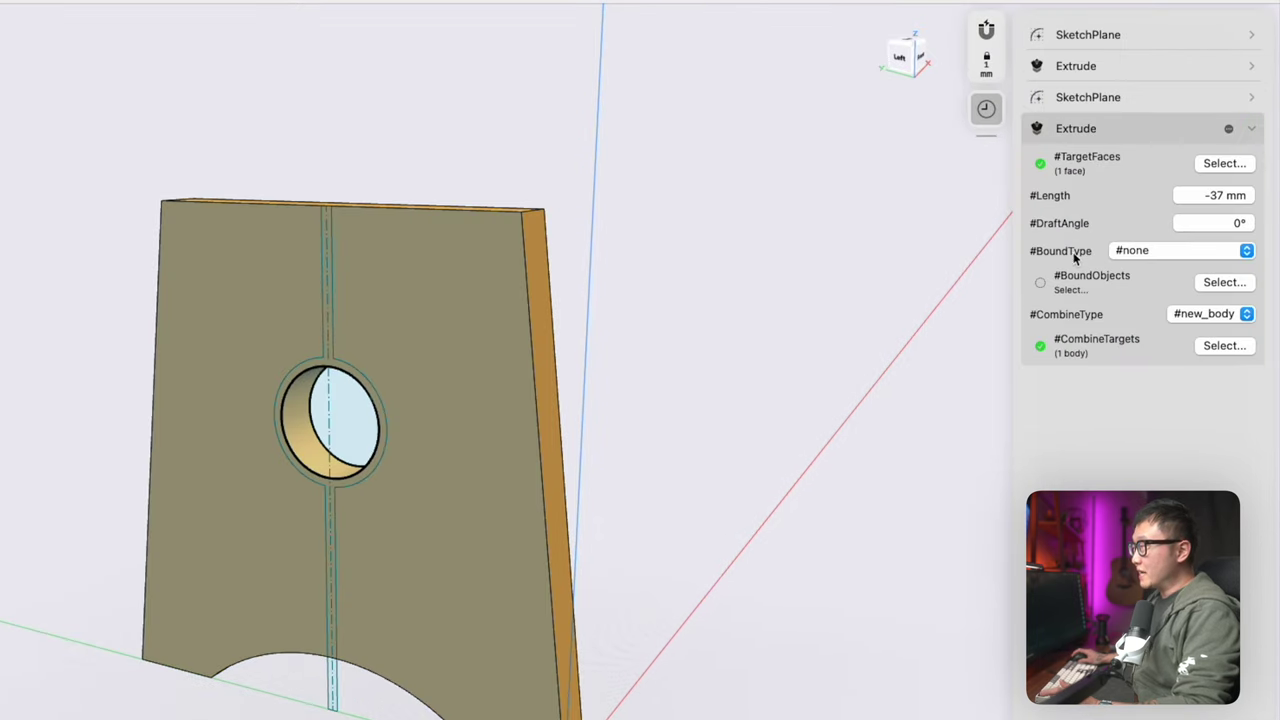
left_click(1128, 253)
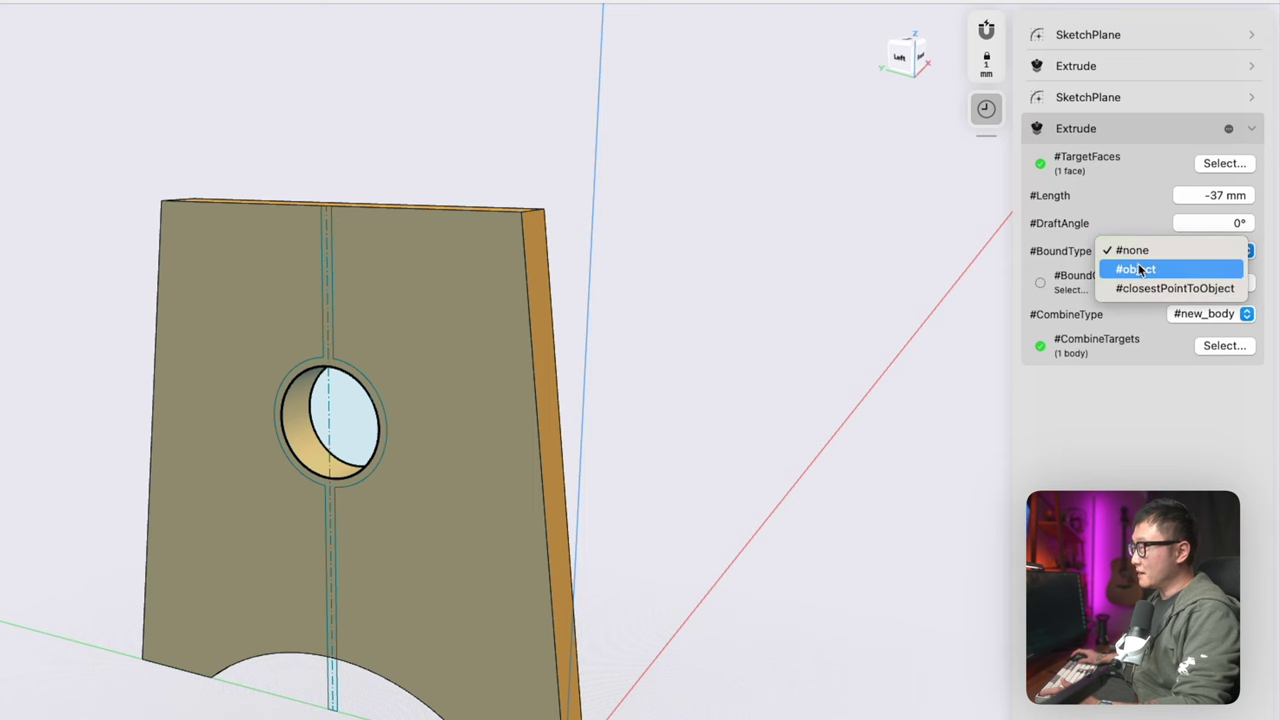
left_click(1138, 265)
left_click(1251, 128)
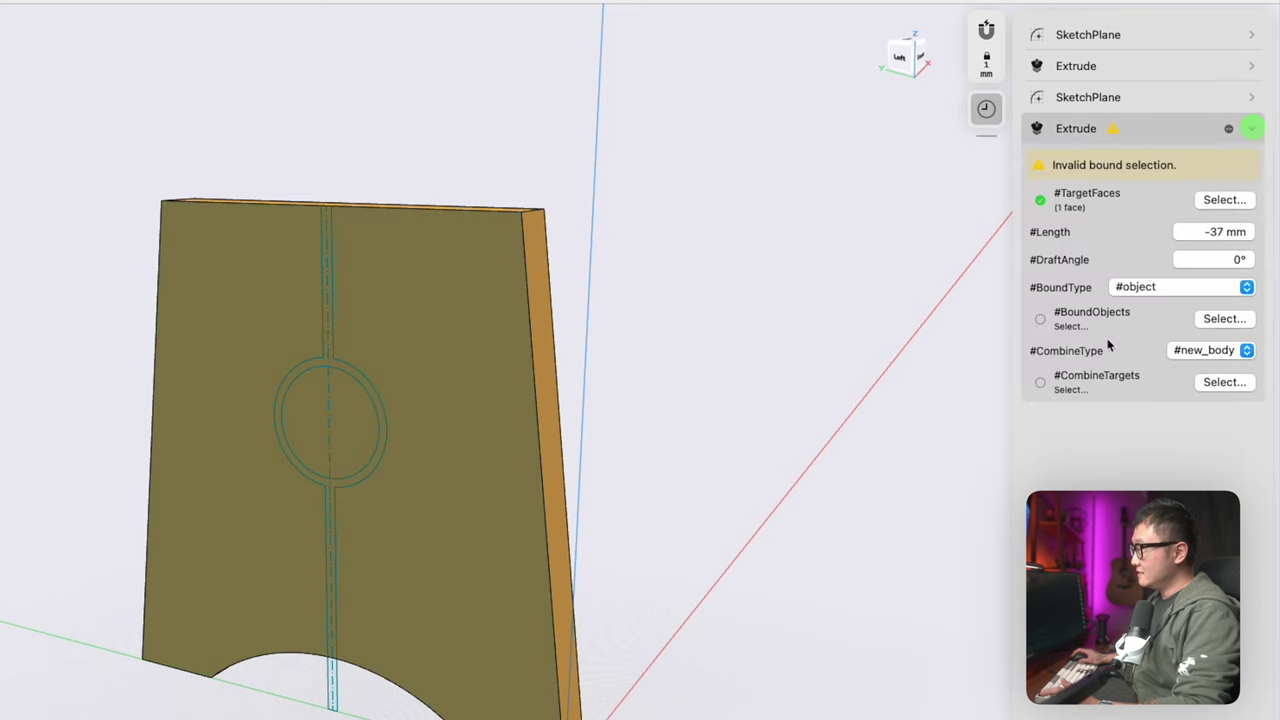
left_click(1222, 319)
middle_click_drag(643, 420, 405, 358)
left_click(408, 355)
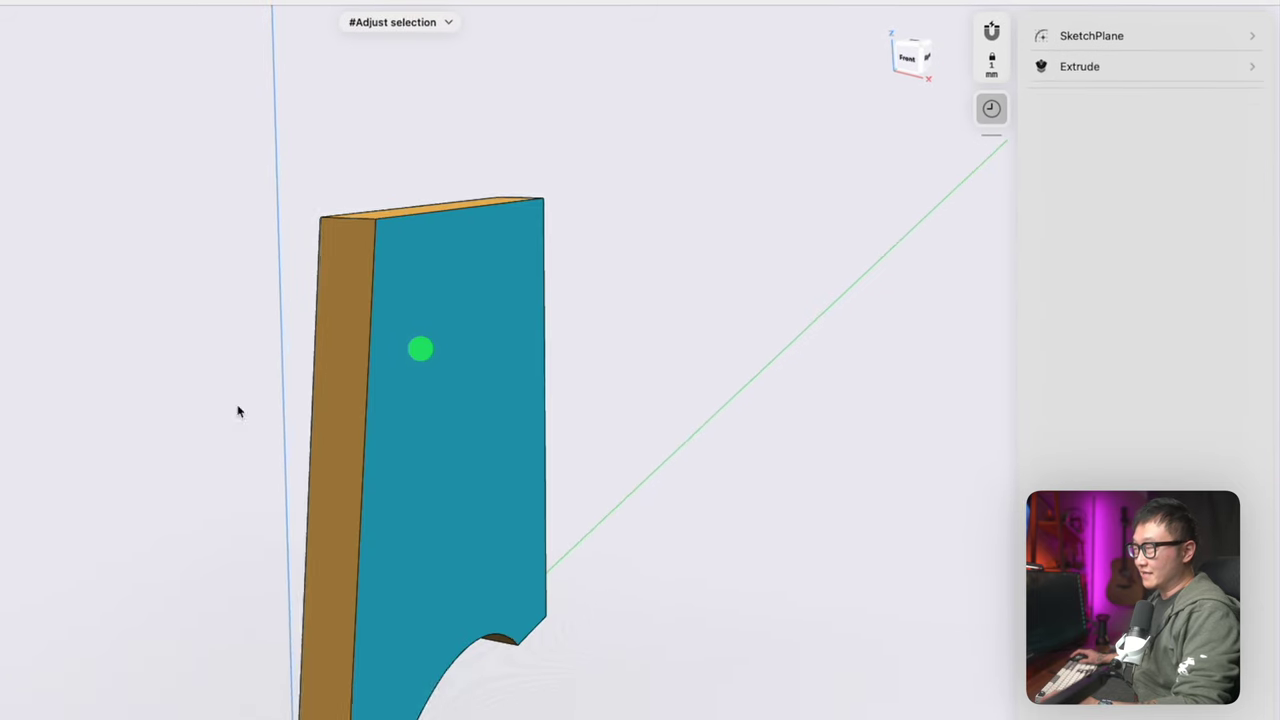
left_click(211, 360)
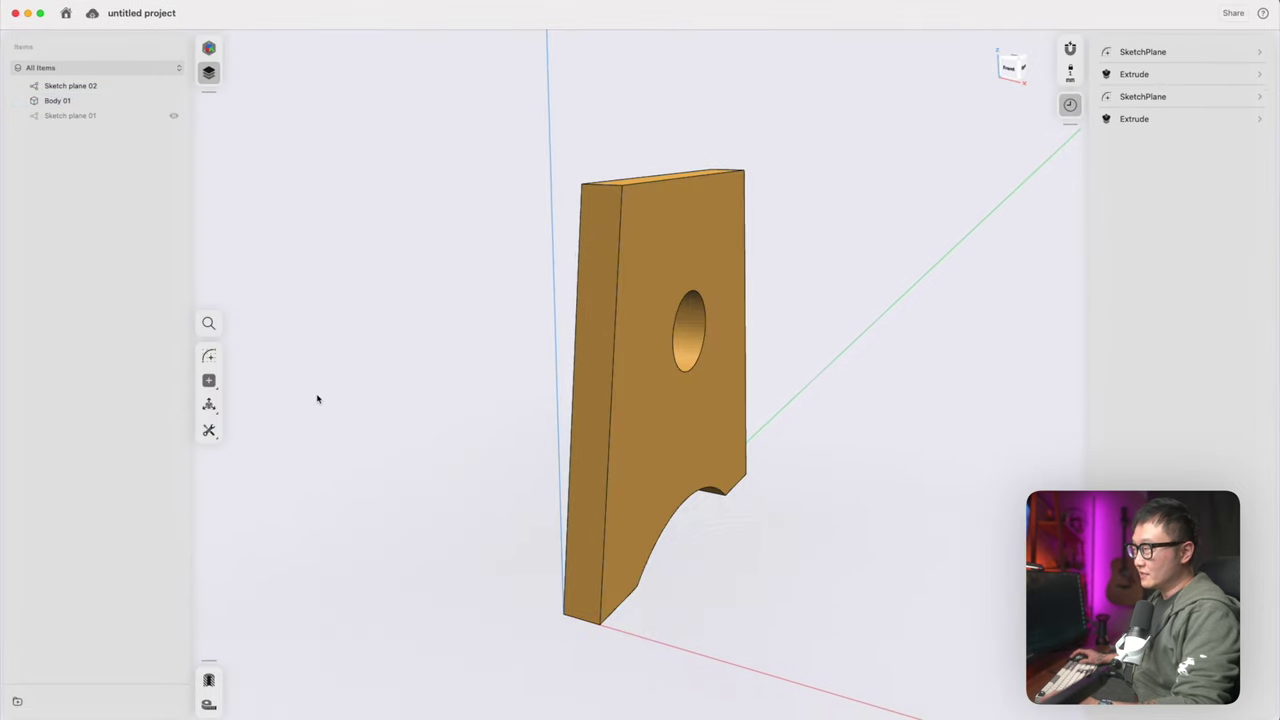
Trial-thicken the panel extrusion, then undo back to the thin panel
left_click(1166, 73)
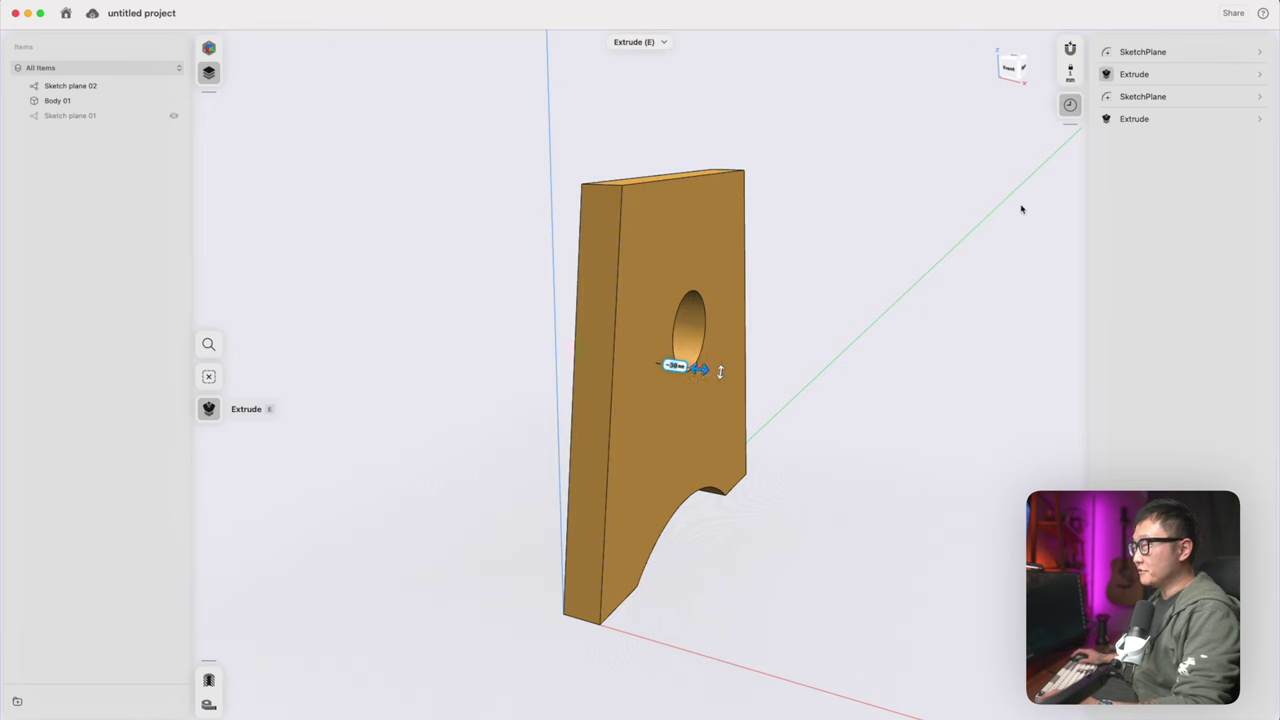
left_click_drag(704, 370, 818, 392)
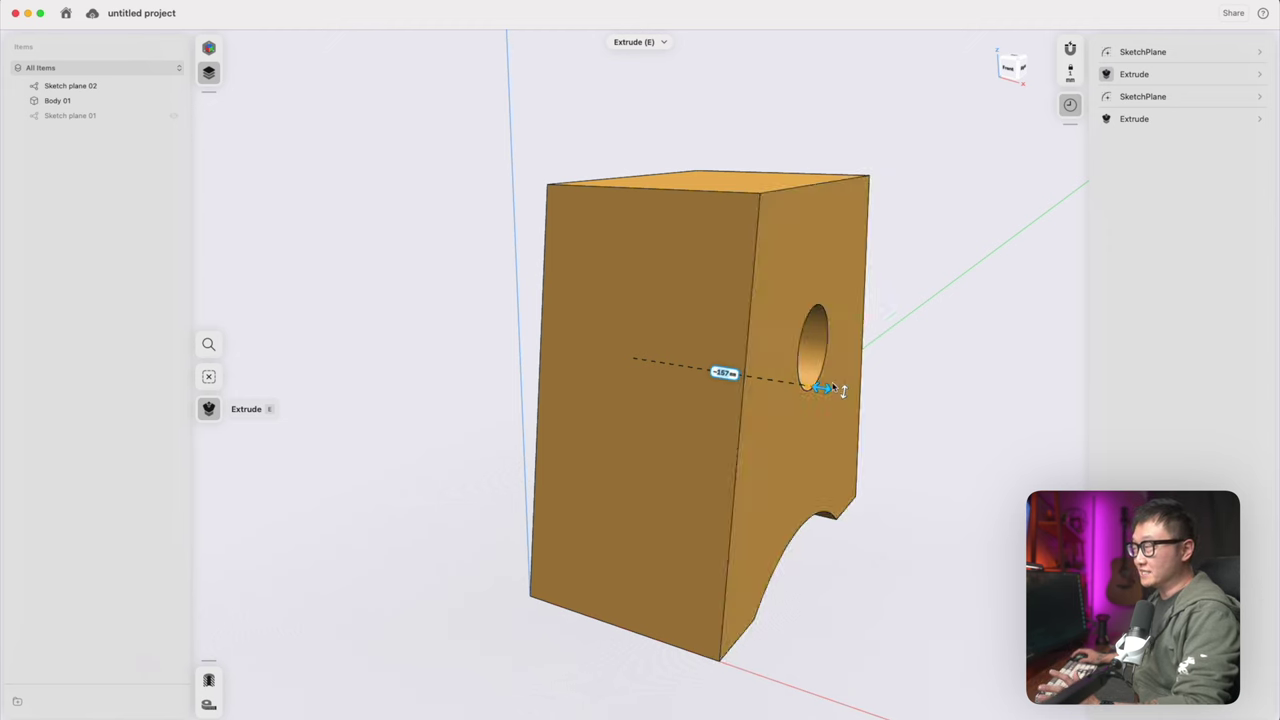
left_click(915, 427)
key("super+z")
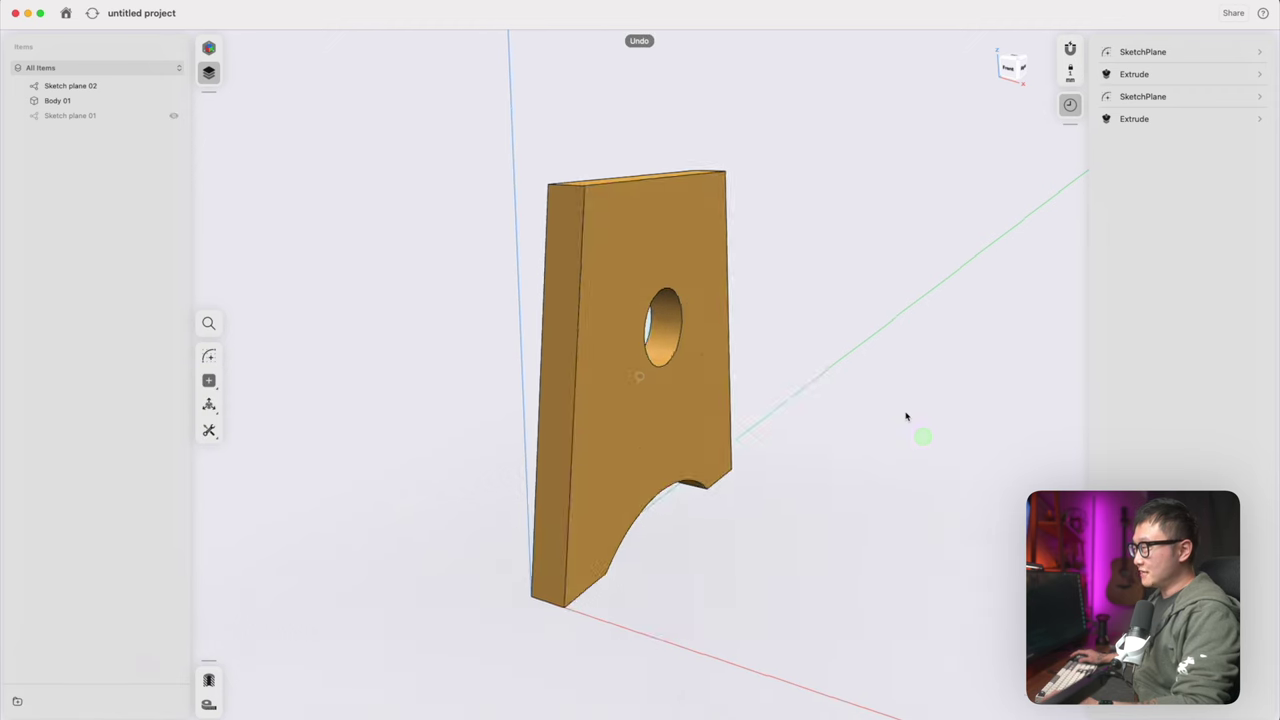
Extrude the slot-and-ring region -3 mm into the panel and hide Sketch plane 02
scroll(901, 416, "up", 10)
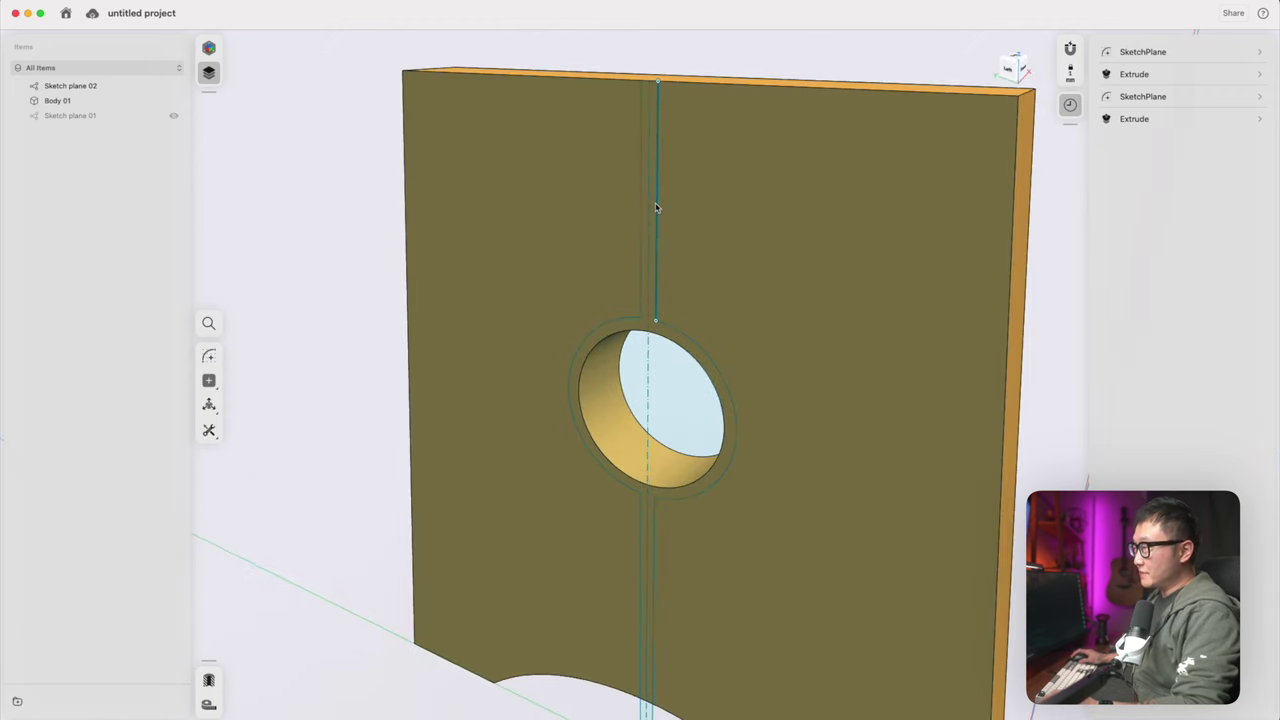
left_click(652, 200)
key("e")
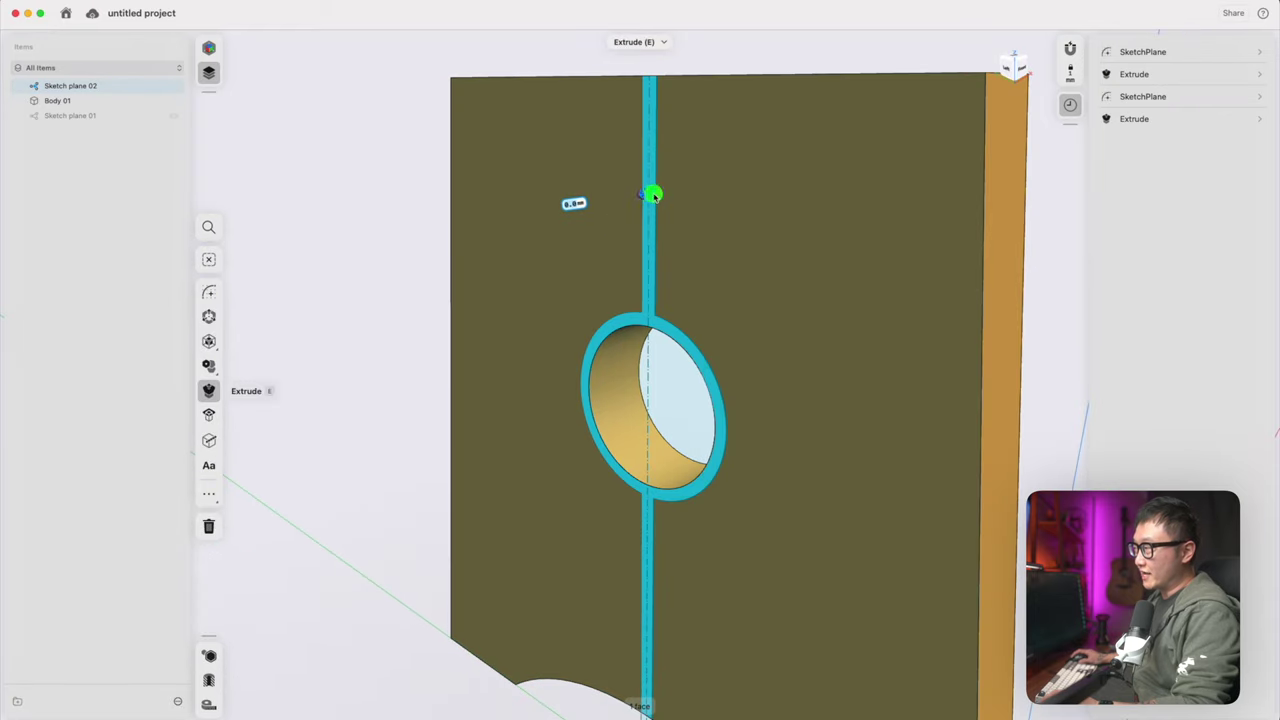
type("-3")
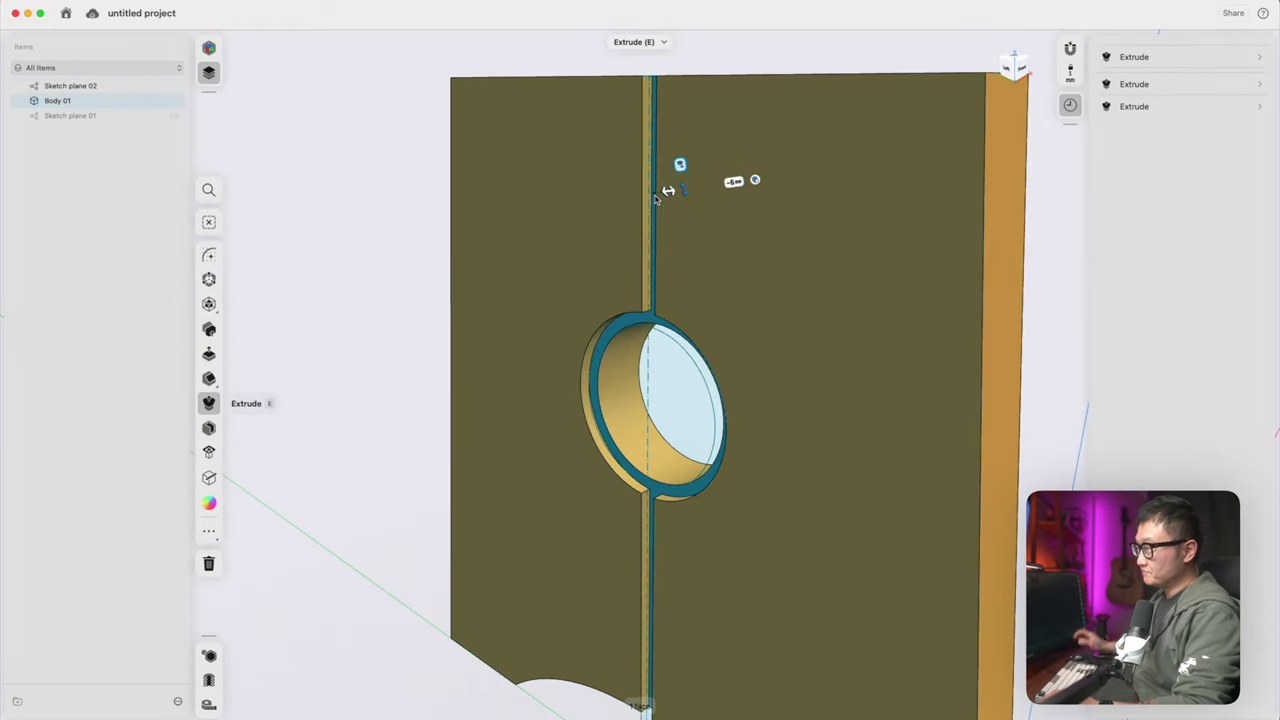
left_click(360, 276)
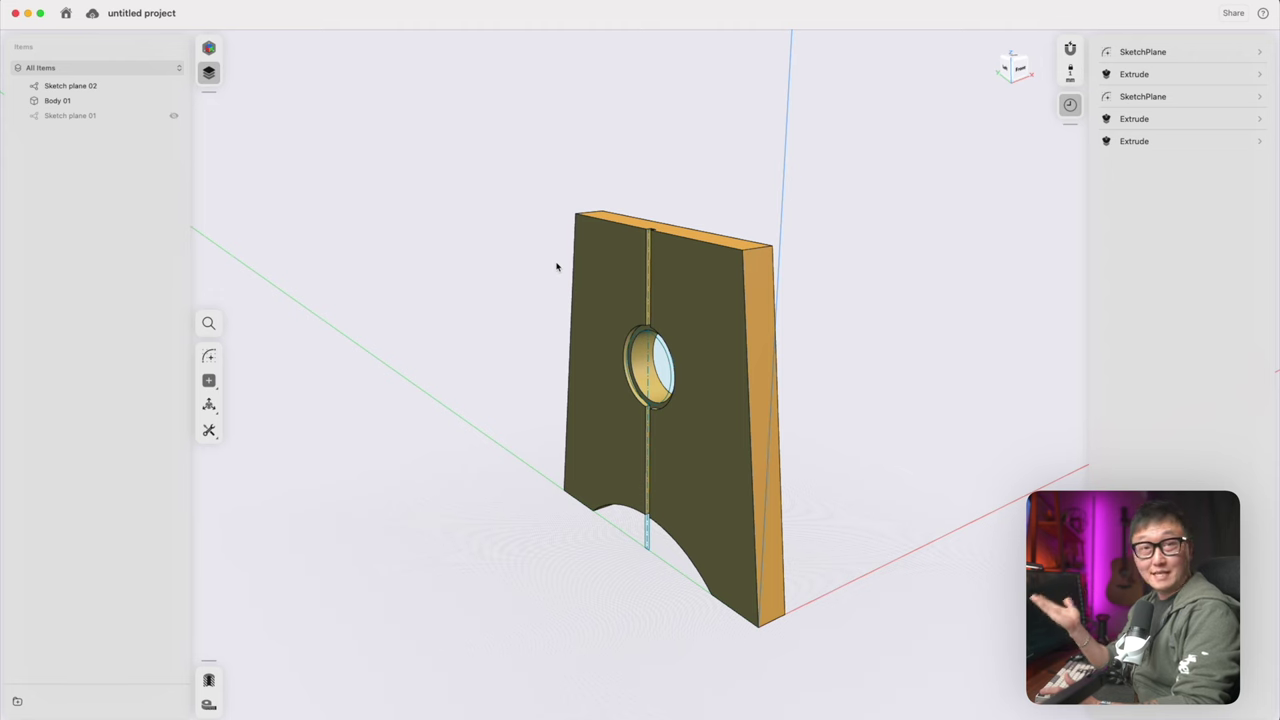
left_click(173, 86)
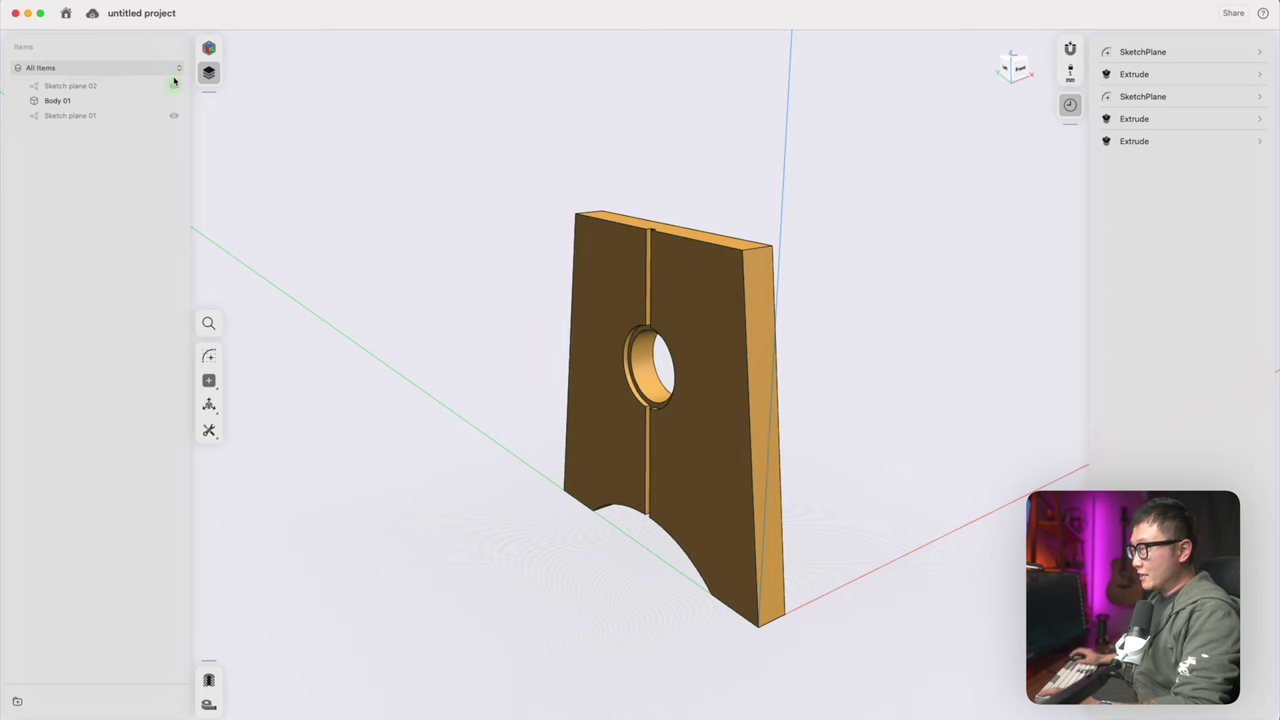
left_click(677, 309)
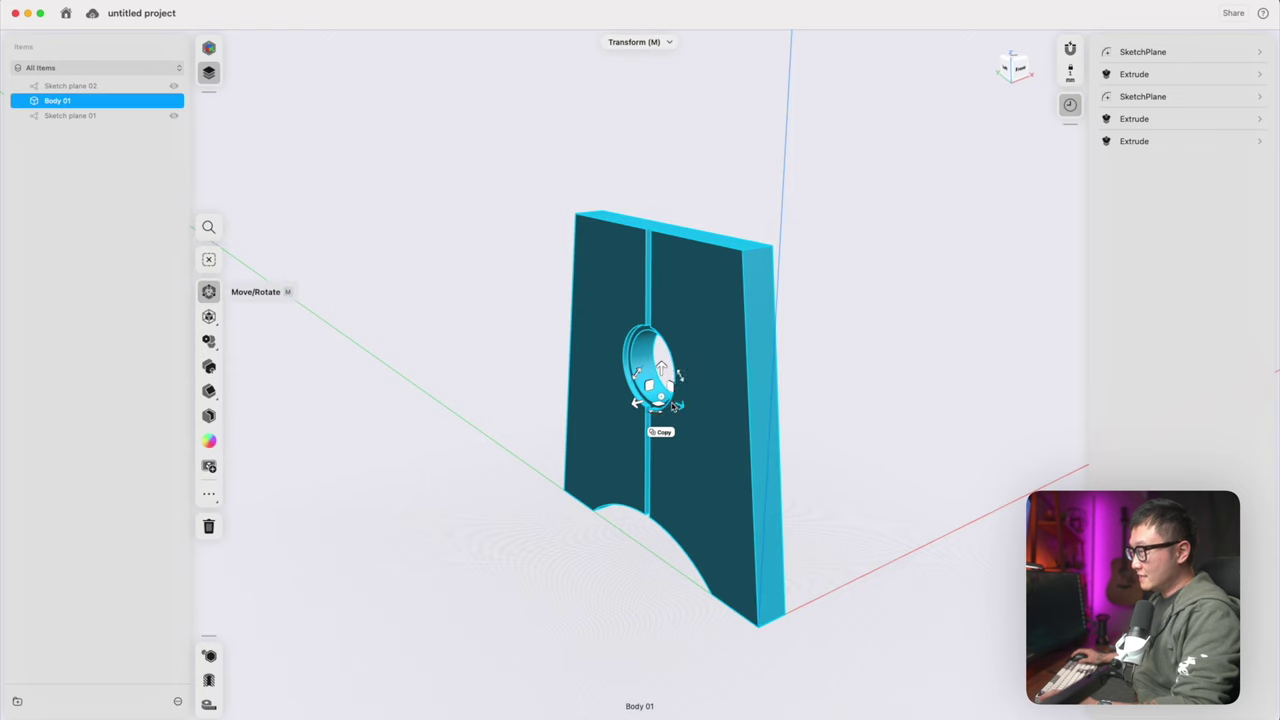
Tilt the leg panel -10° about its bottom corner
left_click_drag(660, 397, 728, 635)
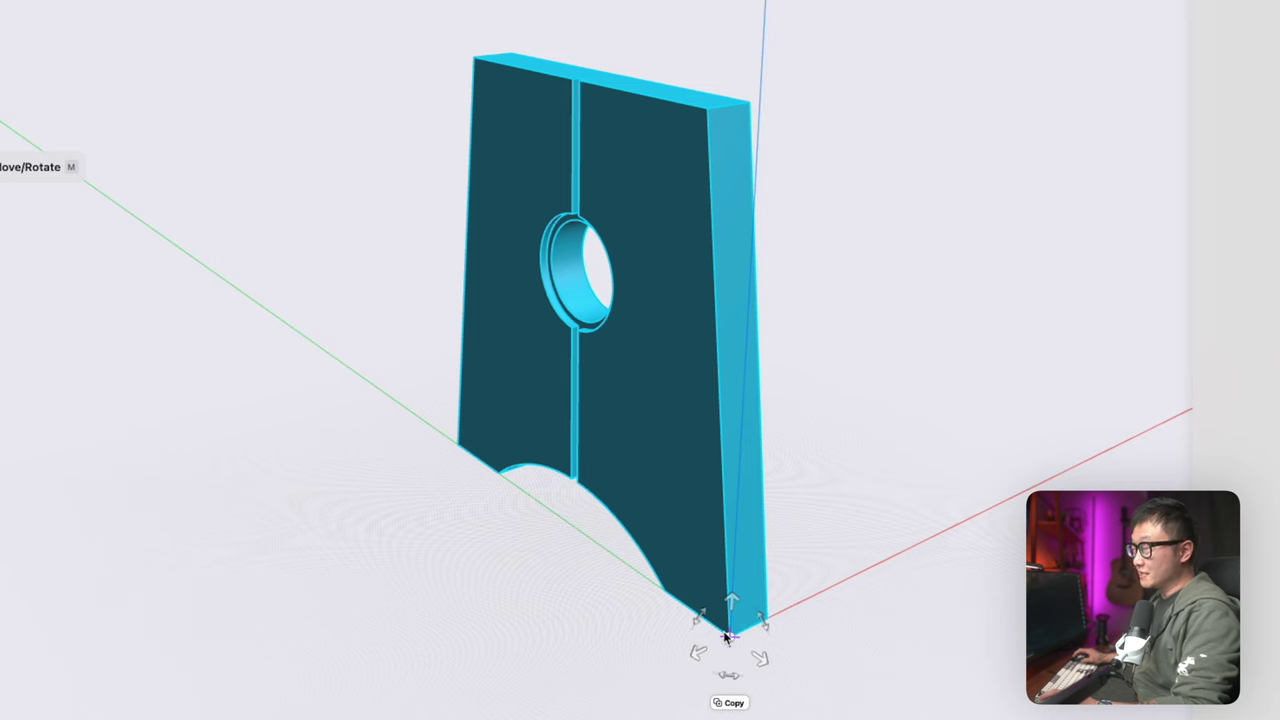
left_click_drag(700, 616, 706, 612)
left_click(965, 447)
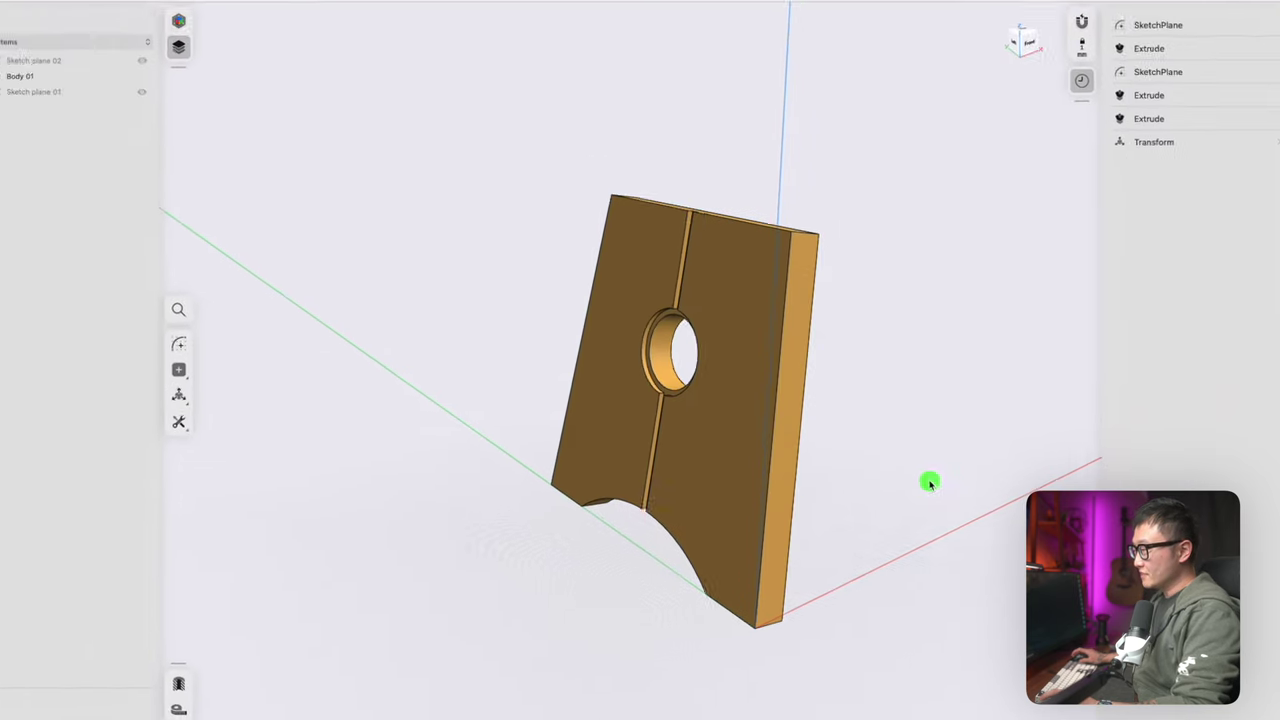
right_click_drag(948, 441, 791, 224)
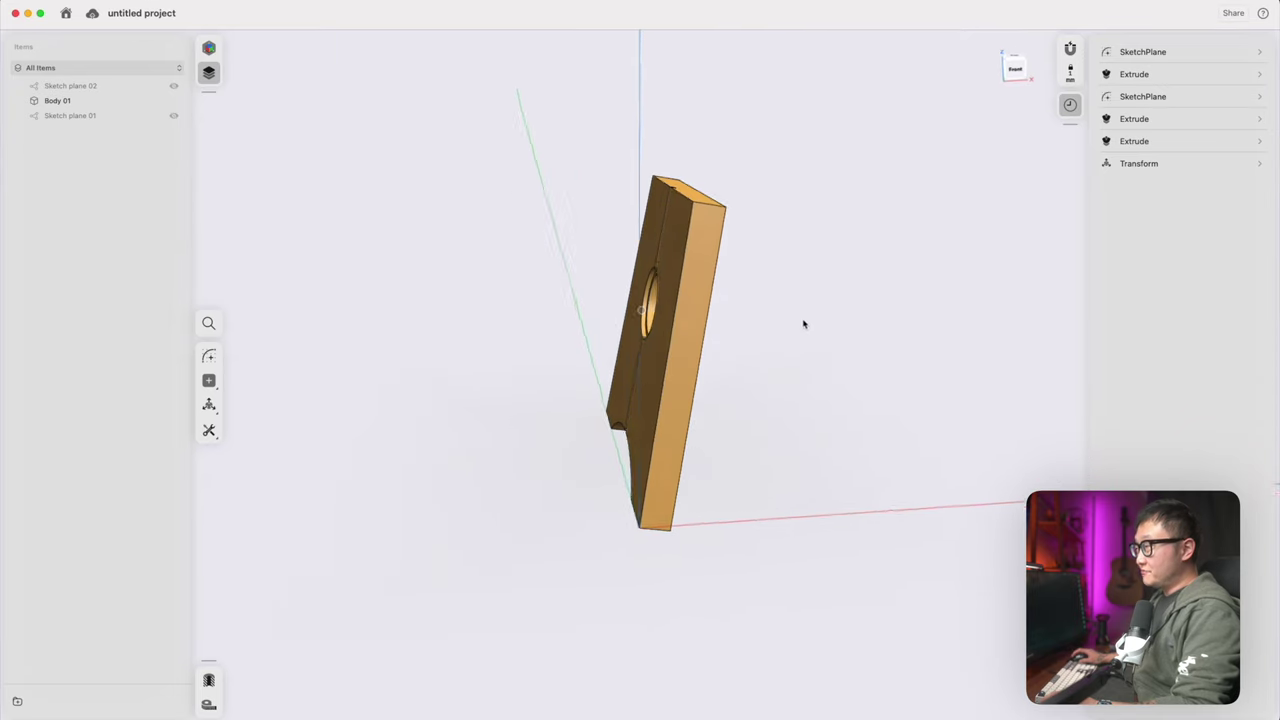
mouse_move(803, 324)
right_mouse_down()
mouse_move(743, 279)
mouse_move(734, 246)
mouse_move(686, 204)
mouse_move(649, 366)
mouse_move(617, 404)
mouse_move(762, 378)
mouse_move(683, 443)
mouse_move(745, 354)
right_mouse_up()
Rotate the panel's bottom end face around its axis to level it
left_click(745, 354)
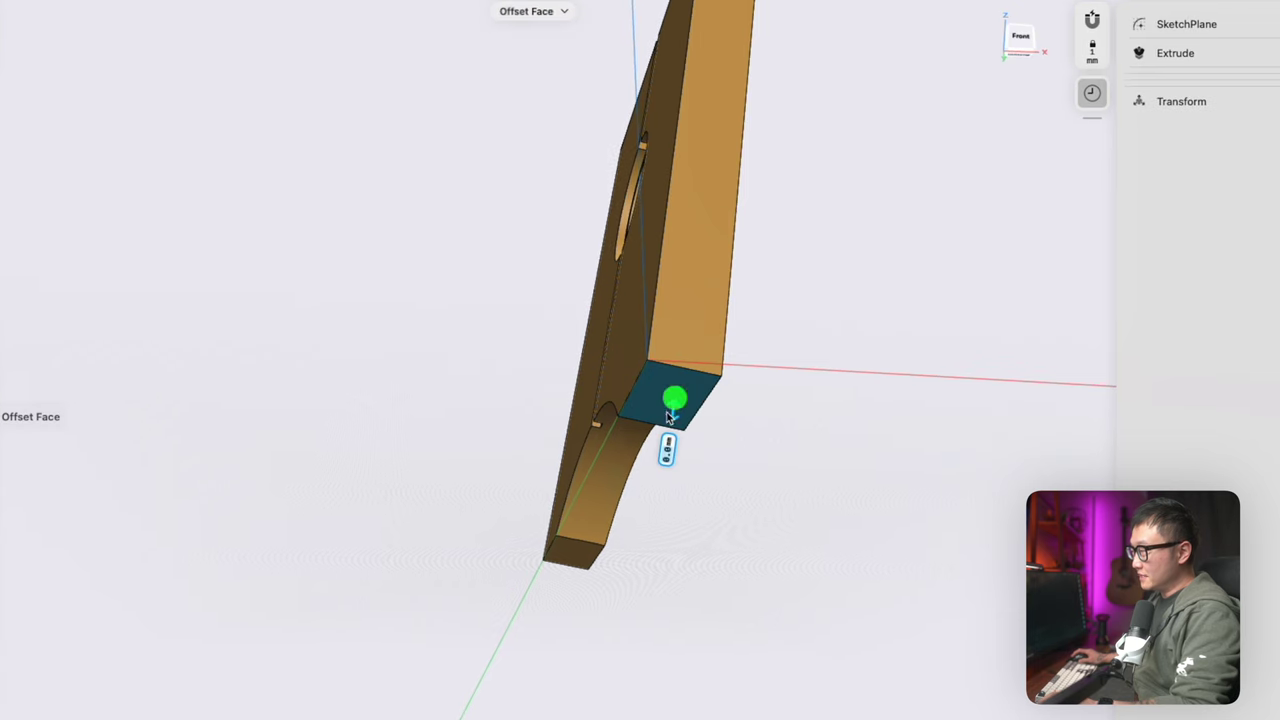
left_click(566, 552)
right_click_drag(566, 552, 659, 582)
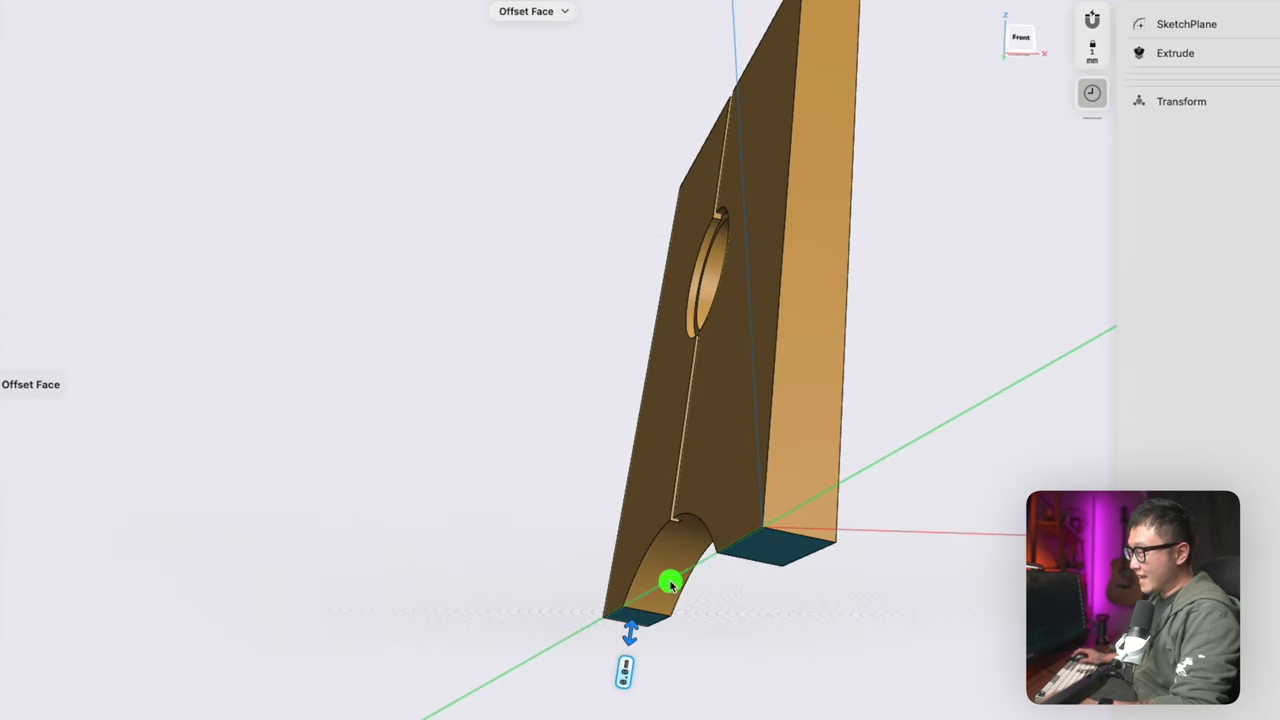
left_click(669, 582)
left_click(1021, 37)
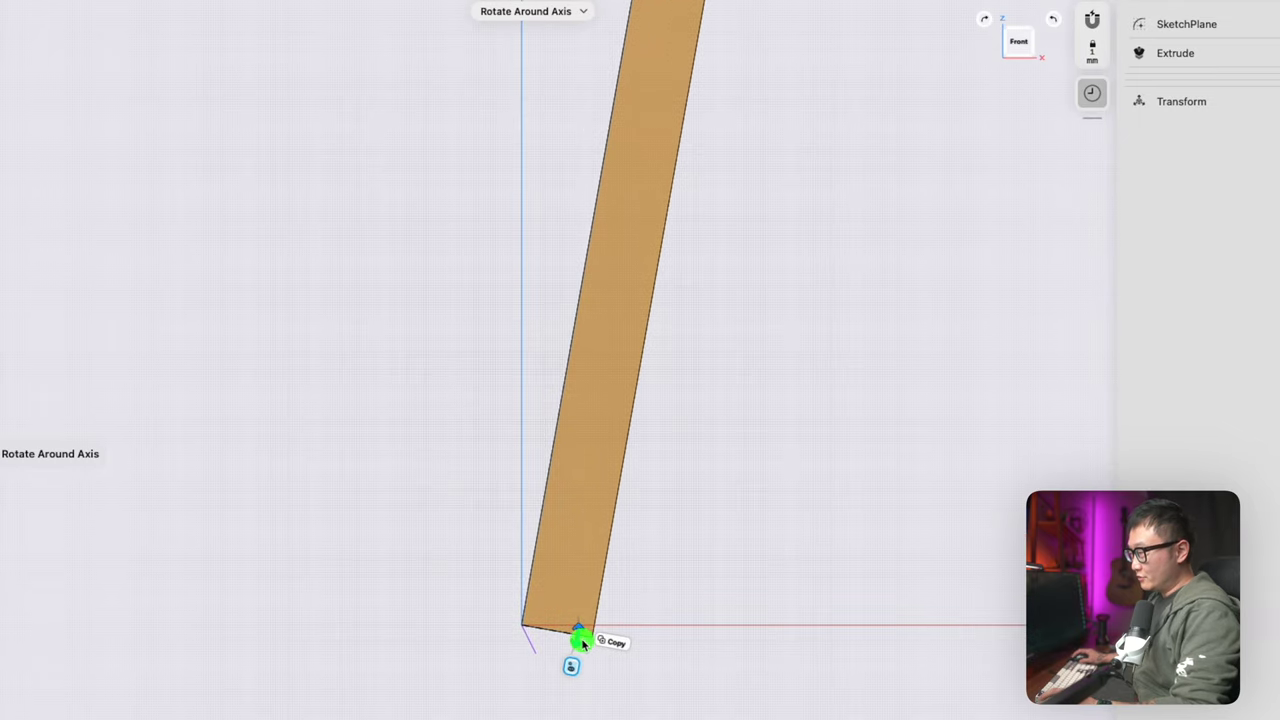
left_click(700, 535)
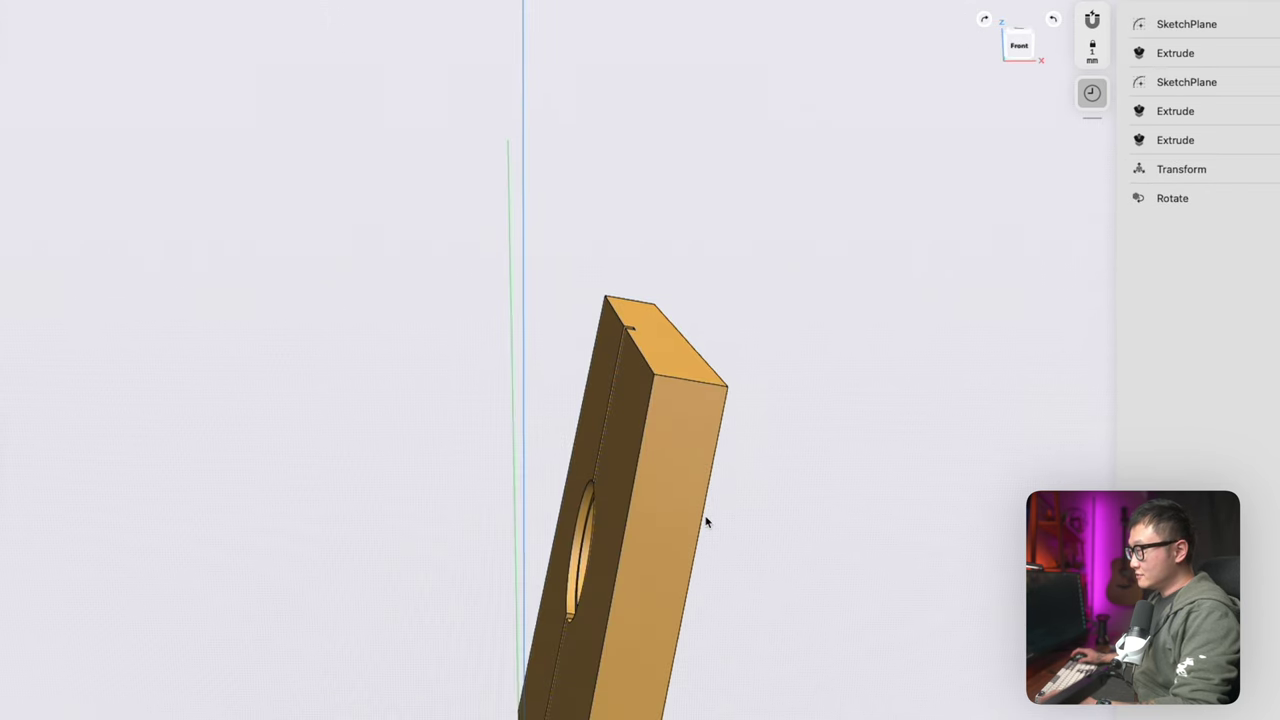
Rotate the panel's top end face 18° around its edge to level it
left_click(682, 362)
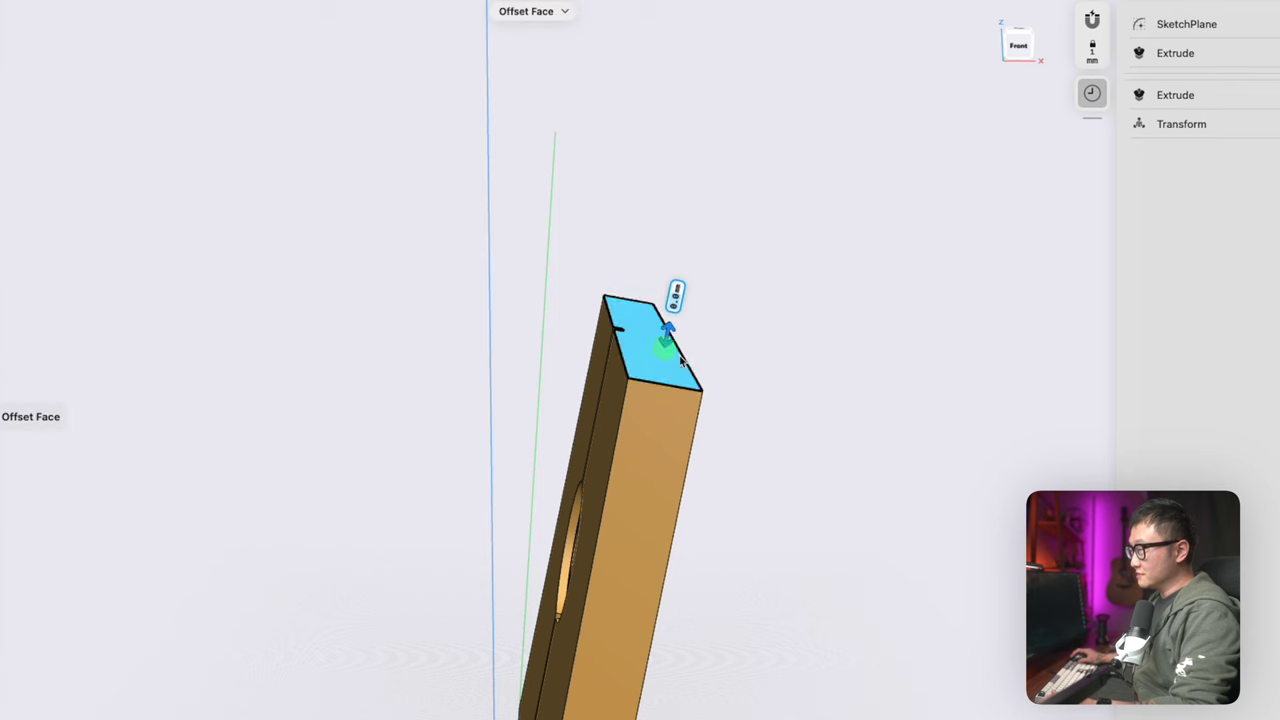
left_click(690, 367)
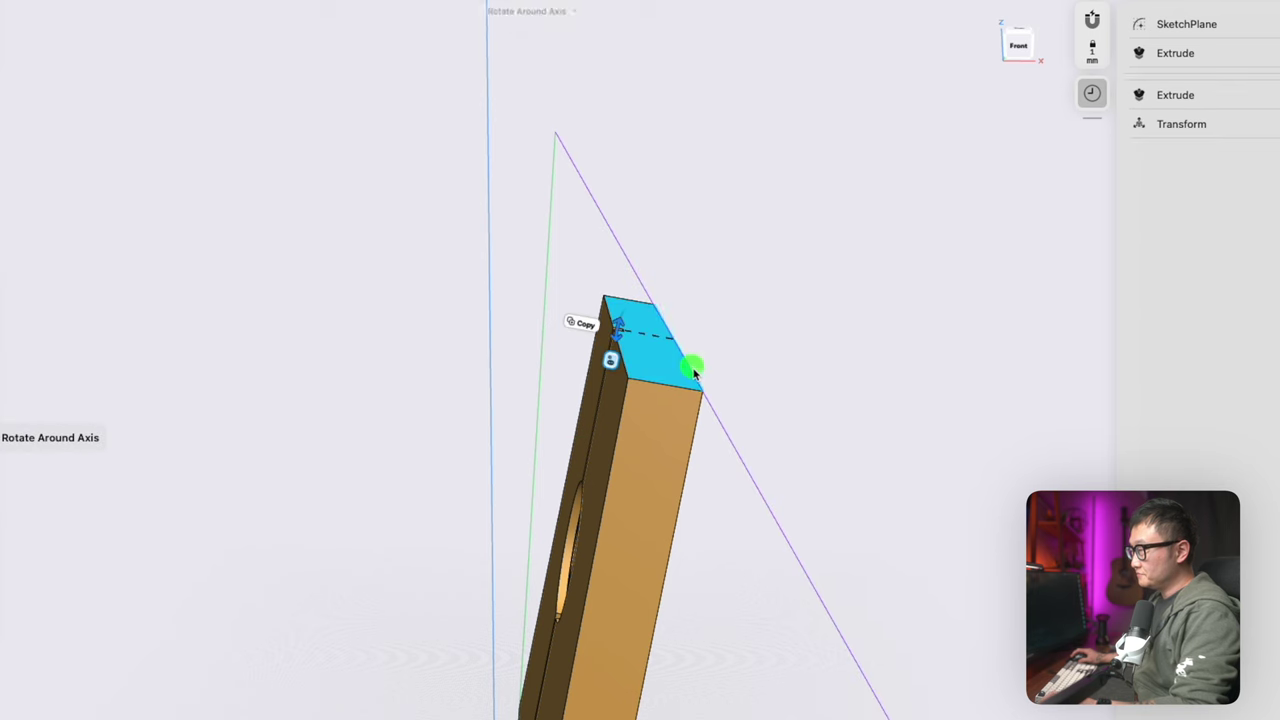
left_click(1020, 47)
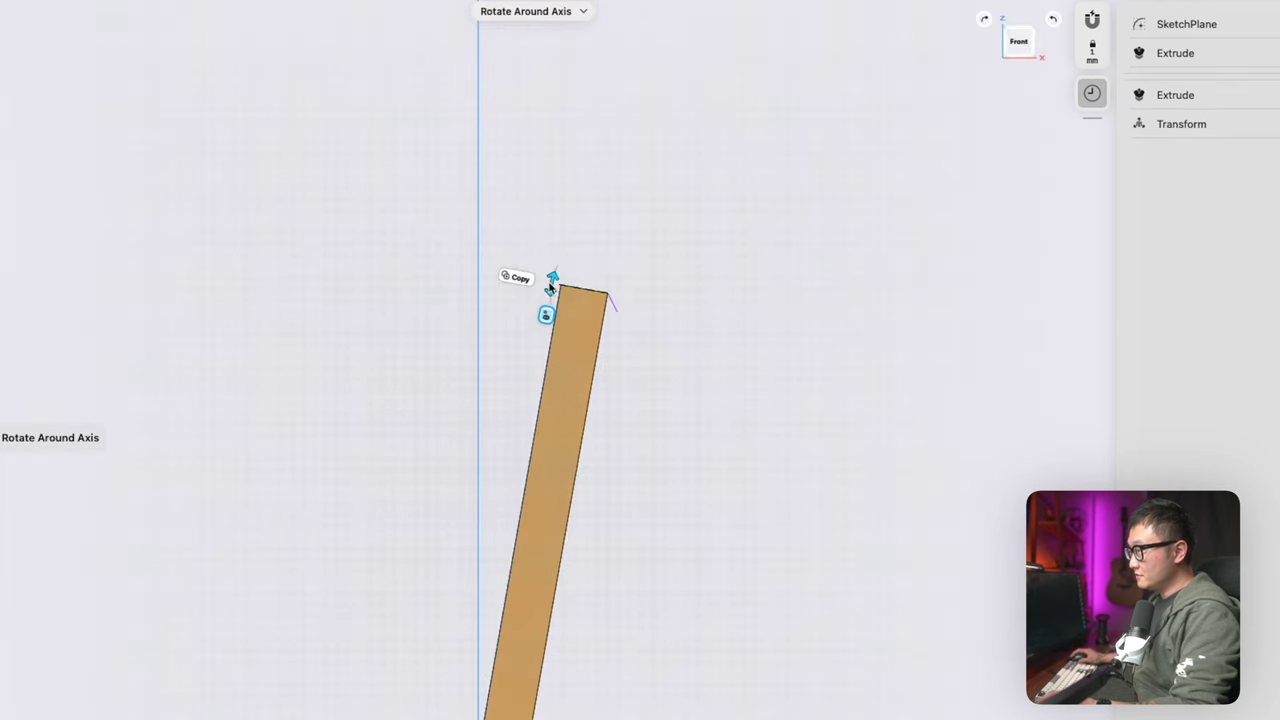
left_click_drag(548, 294, 549, 296)
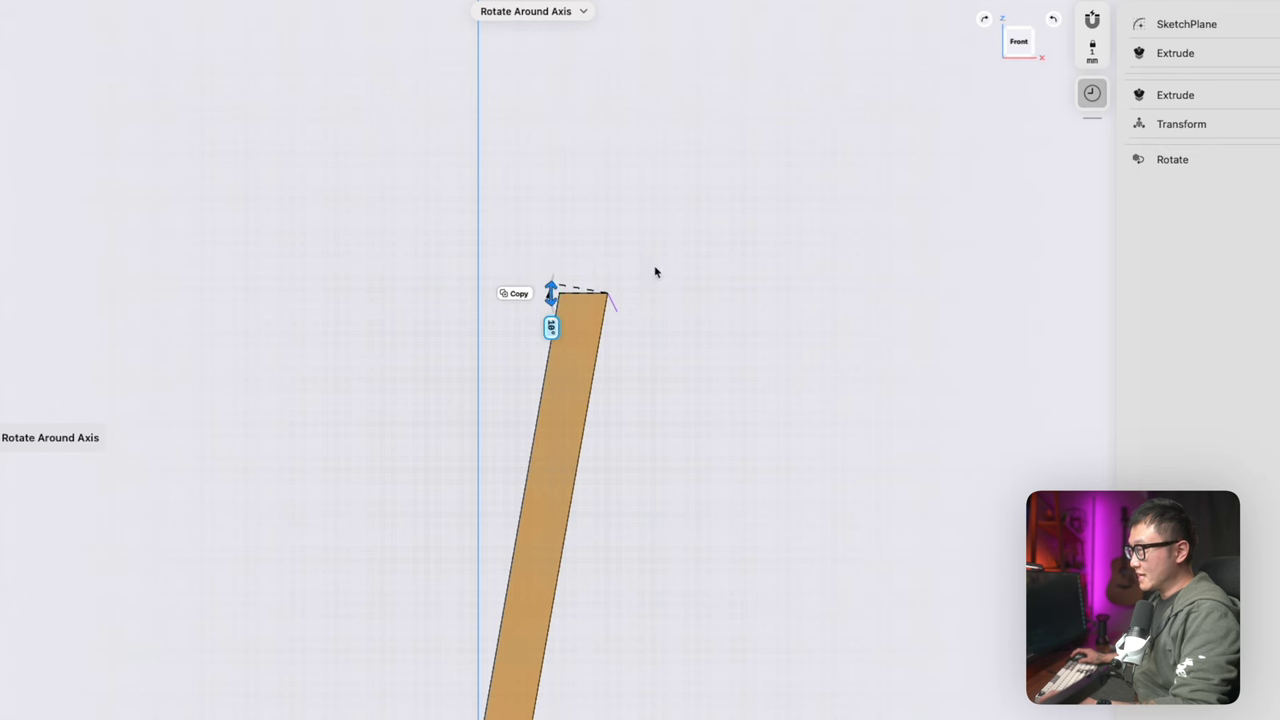
left_click(706, 257)
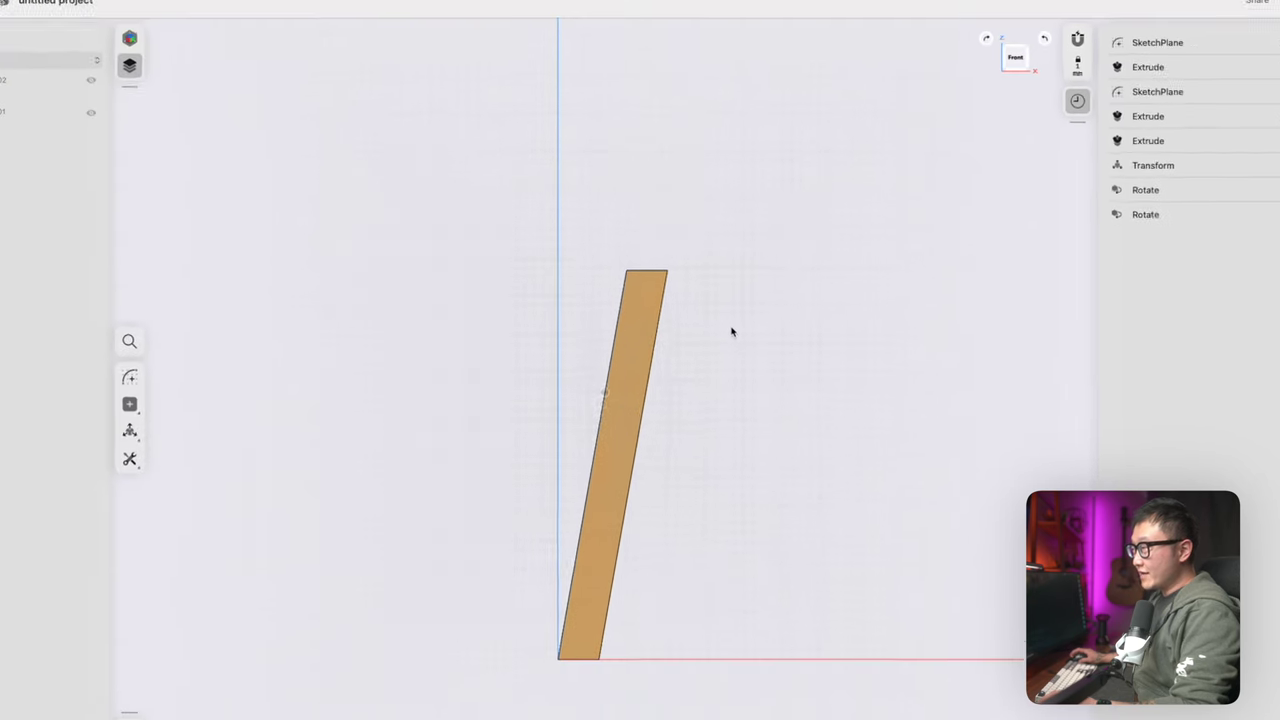
scroll(756, 315, "down", 5)
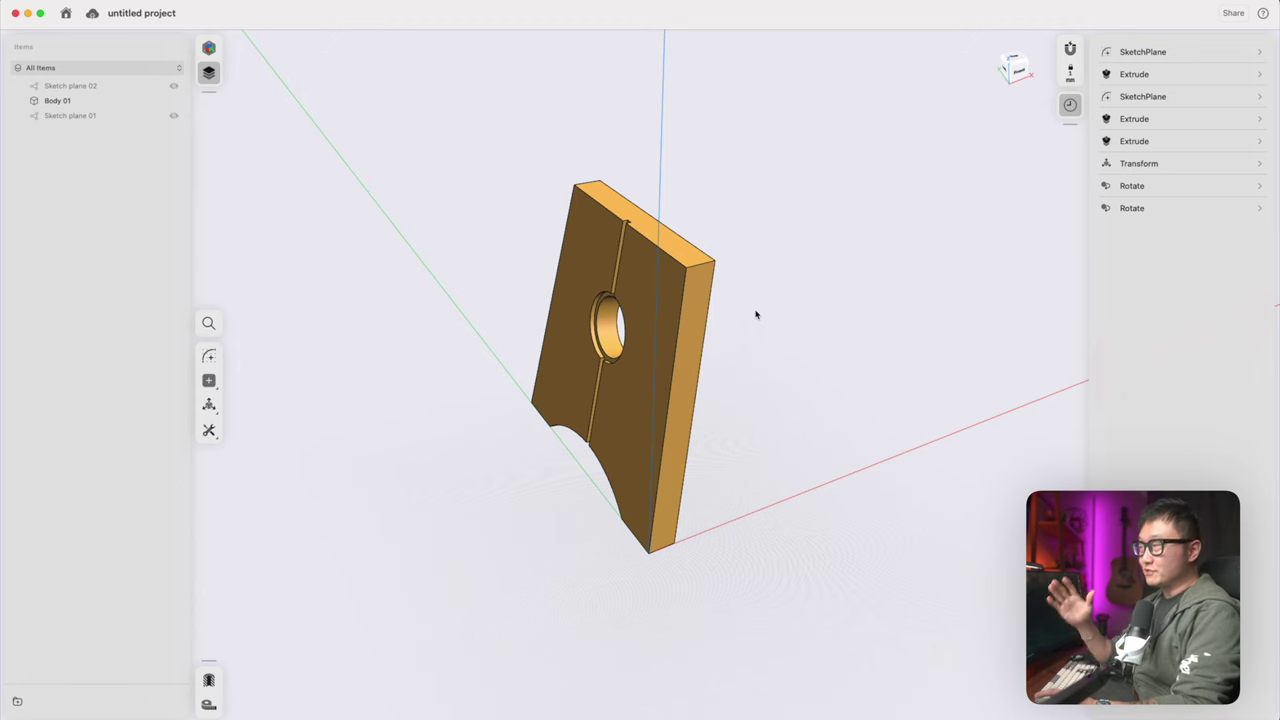
Add an Offset-from-Face construction plane 220 mm from the vertical reference plane along red
scroll(756, 315, "right", 3, "shift")
scroll(756, 315, "right", 2, "shift")
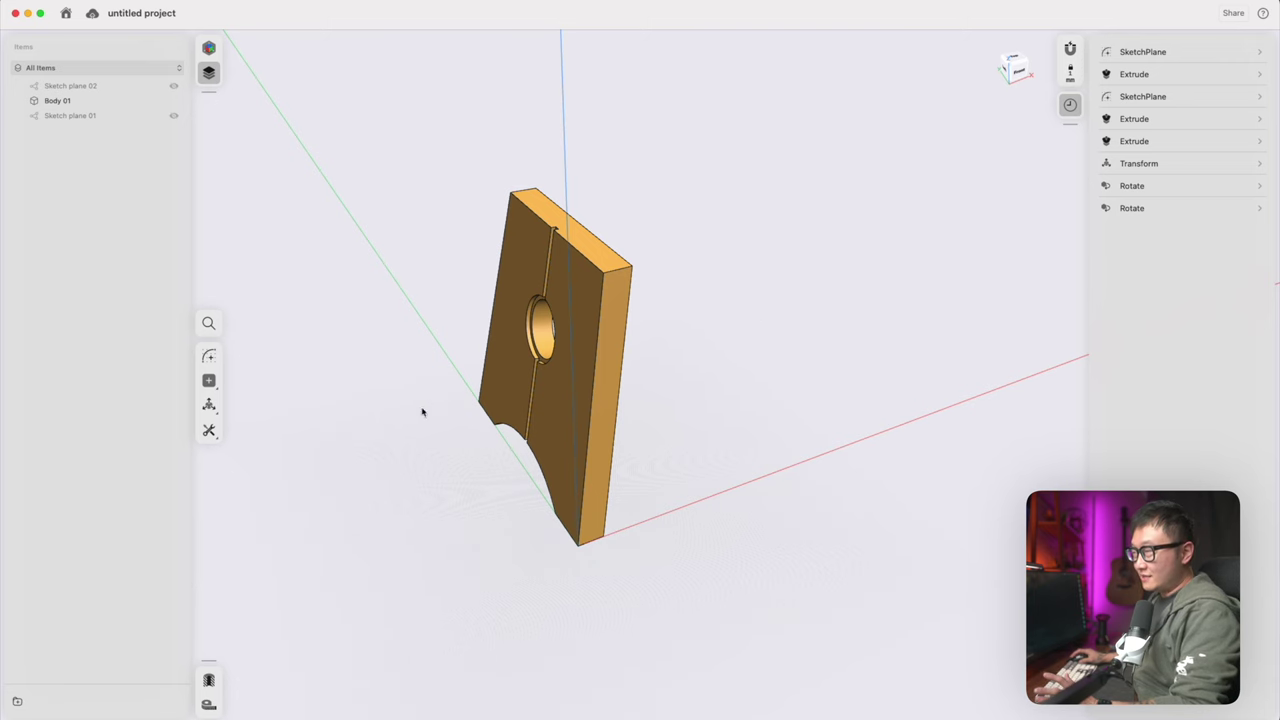
left_click(208, 380)
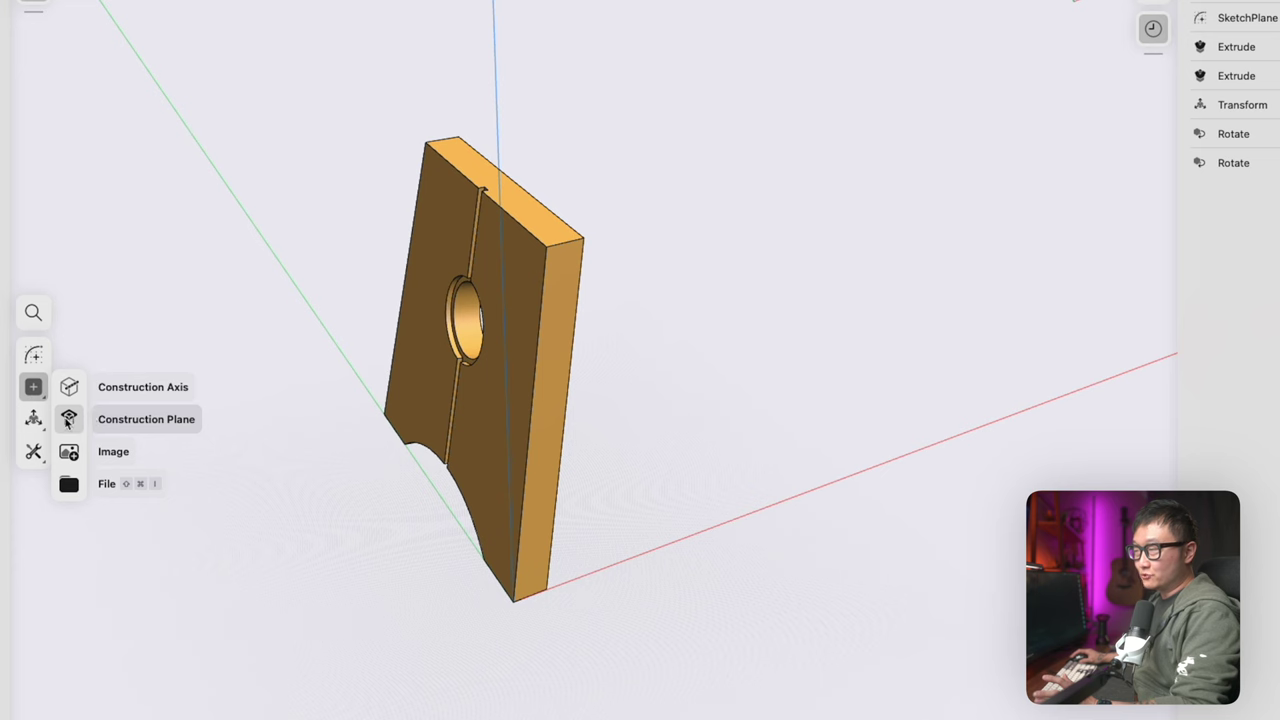
left_click(68, 419)
left_click(80, 362)
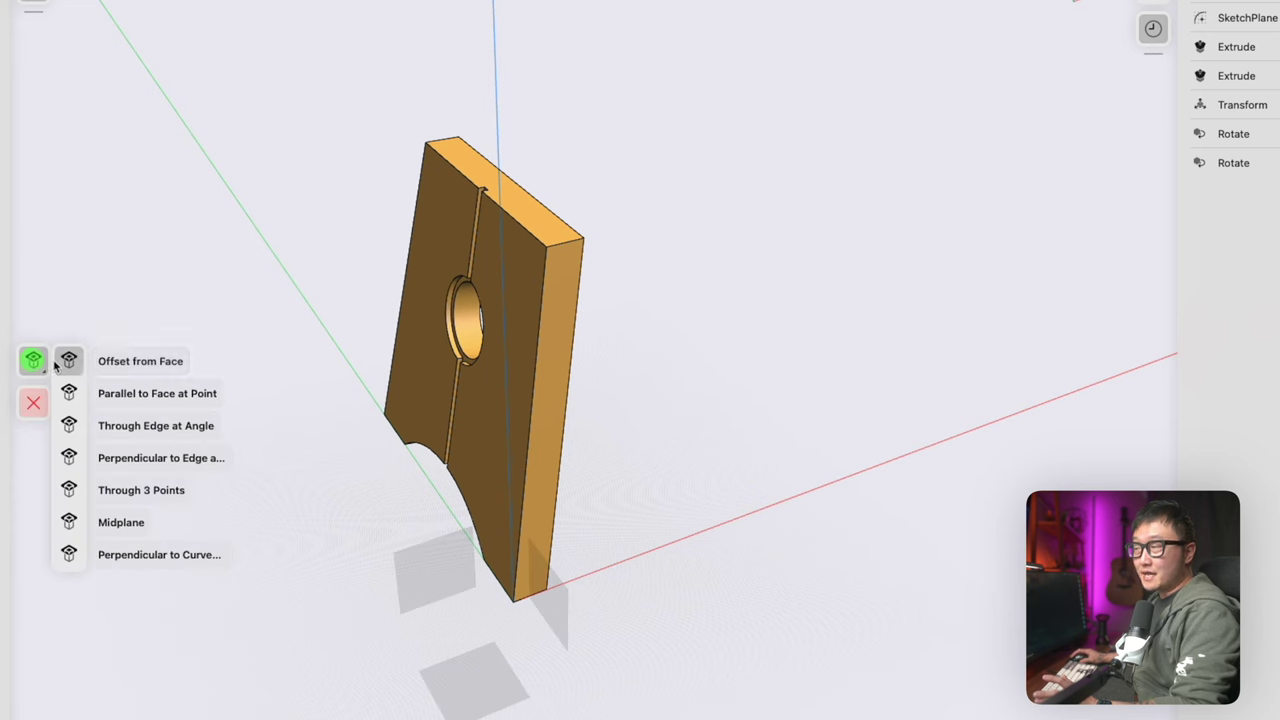
left_click(186, 350)
middle_click_drag(488, 486, 453, 425)
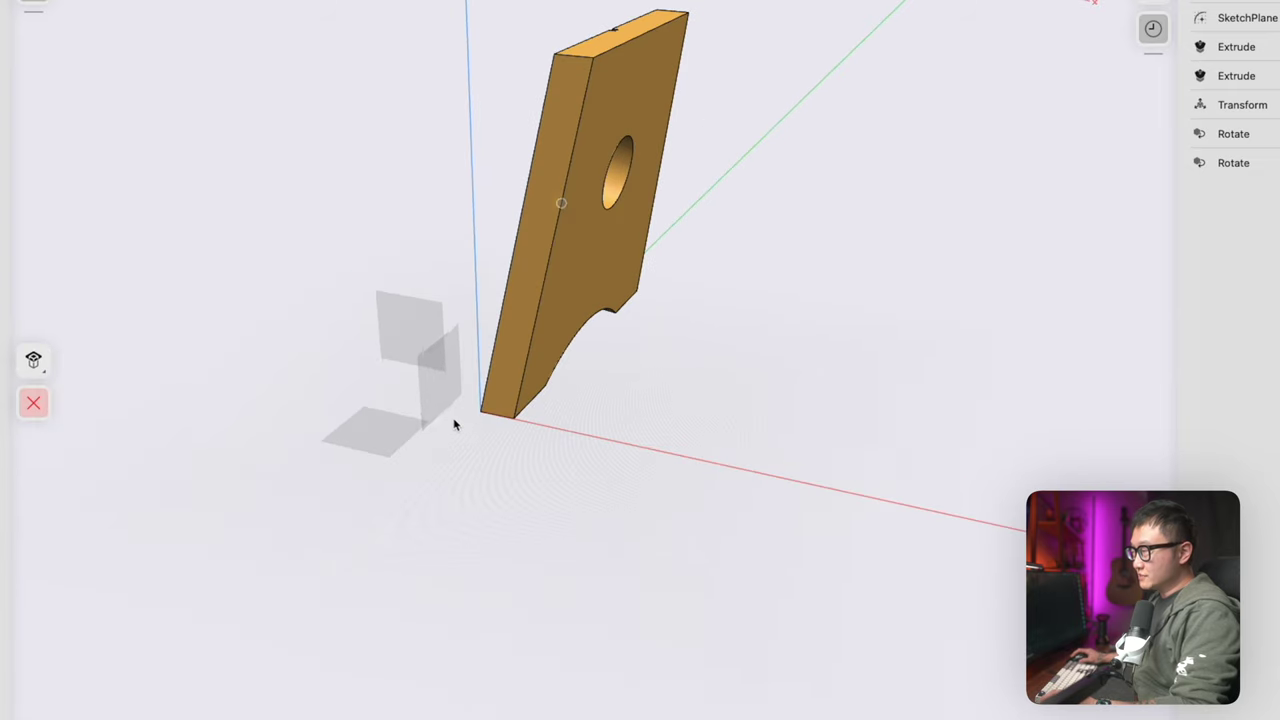
left_click(443, 394)
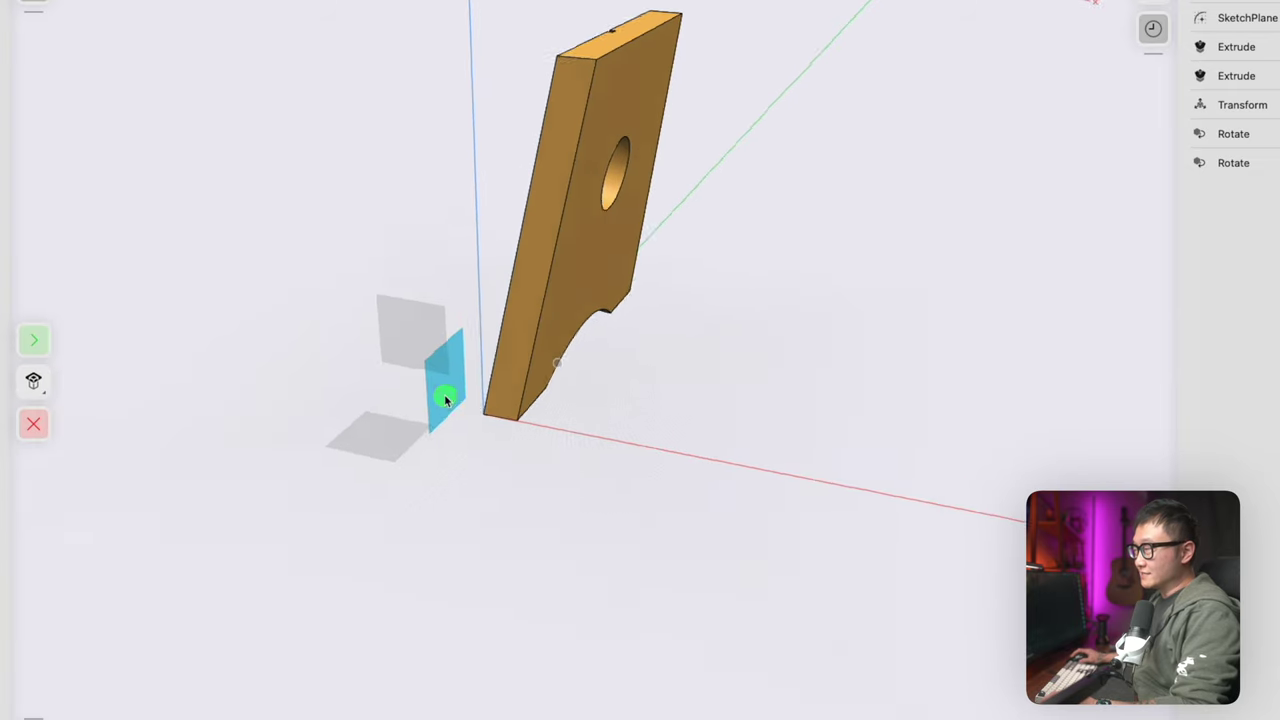
left_click(38, 346)
left_click_drag(500, 420, 704, 445)
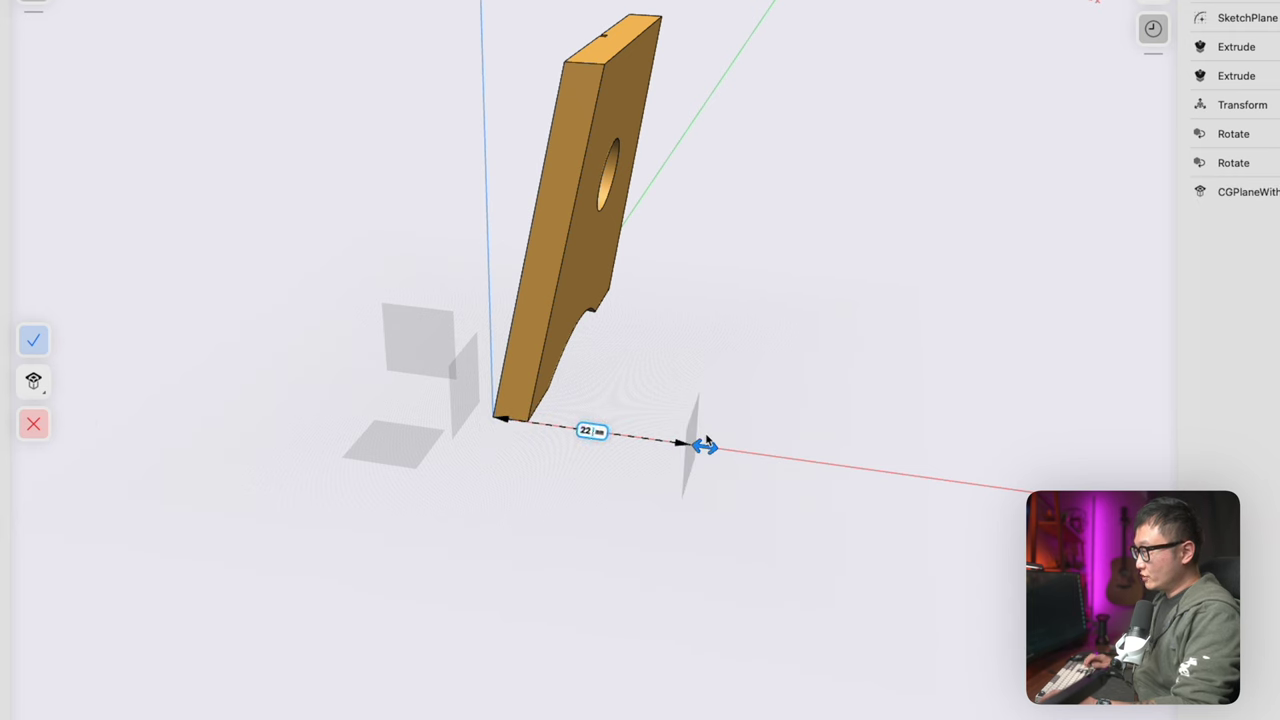
key("Return")
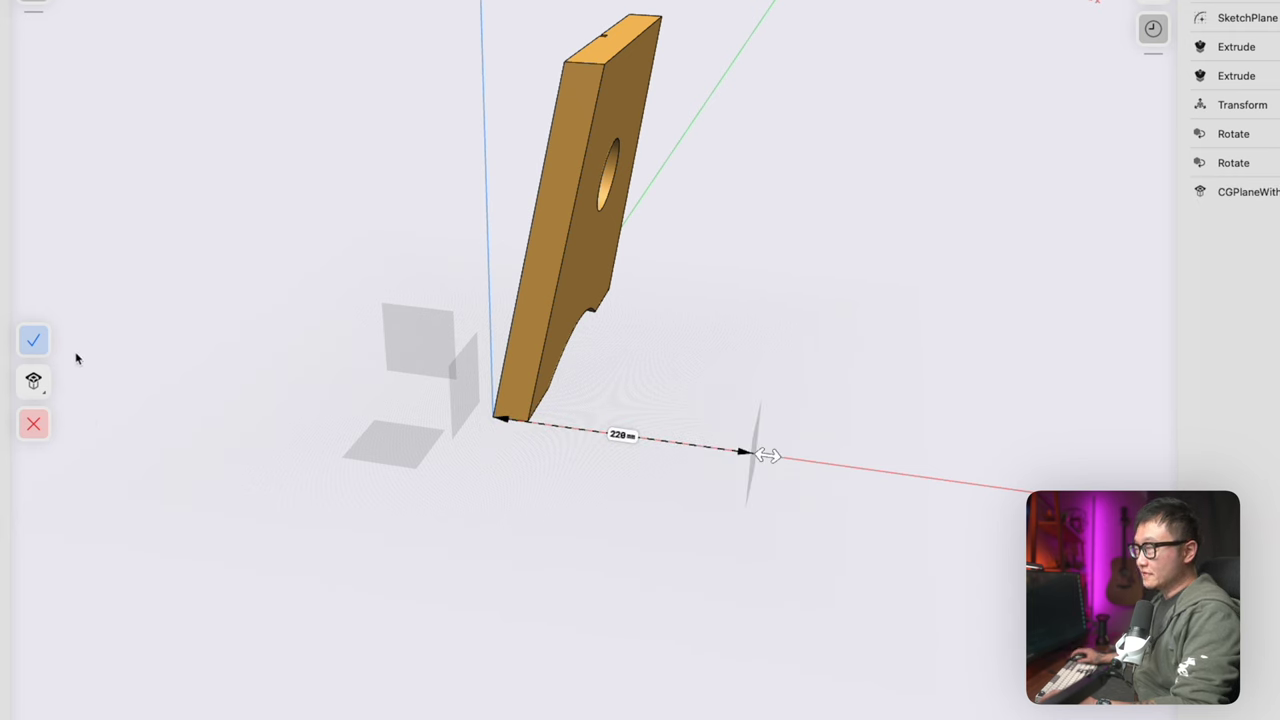
left_click(40, 340)
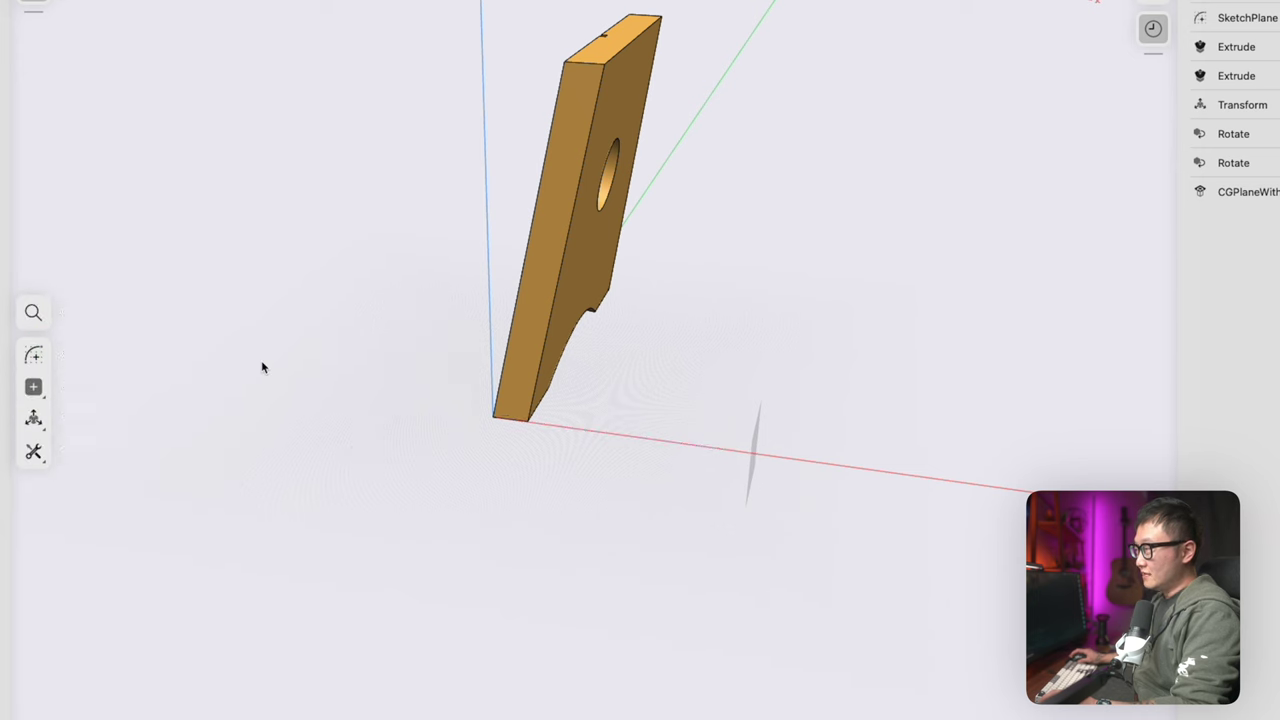
Mirror the leg panel across the grey plane to create the second leg
left_click(35, 419)
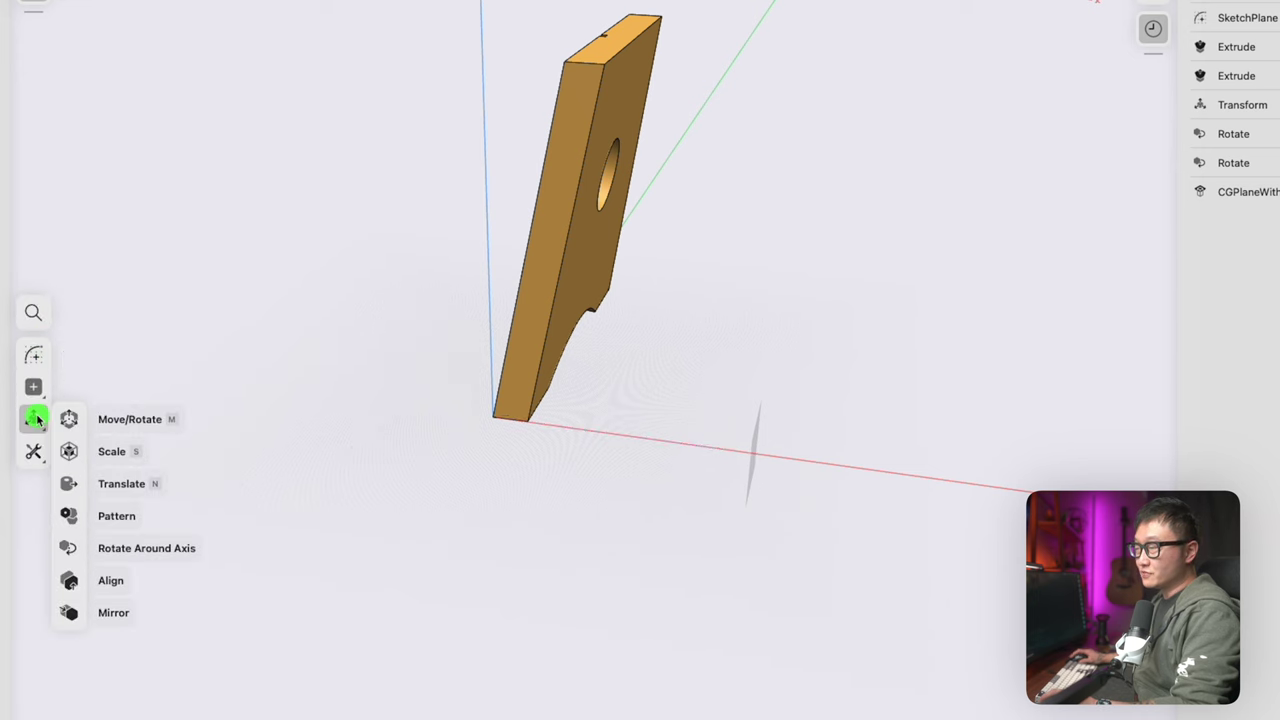
left_click(70, 614)
left_click(573, 191)
right_click_drag(720, 381, 767, 428)
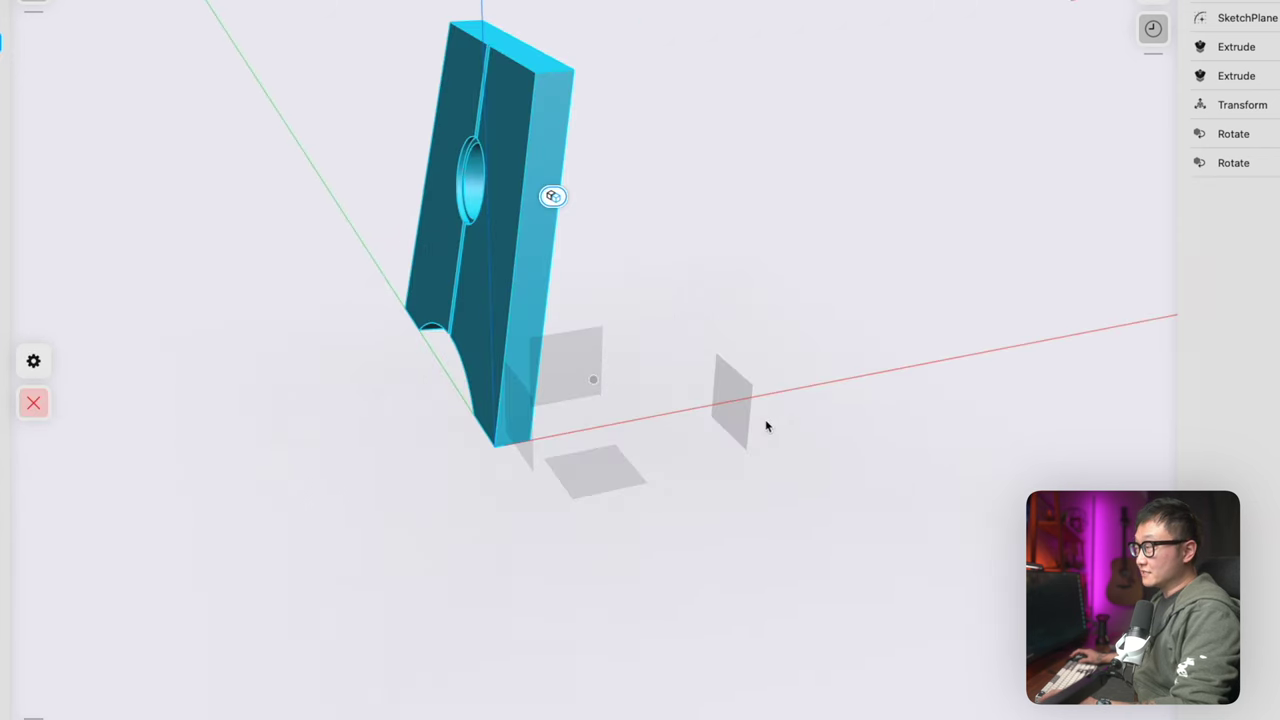
left_click(731, 414)
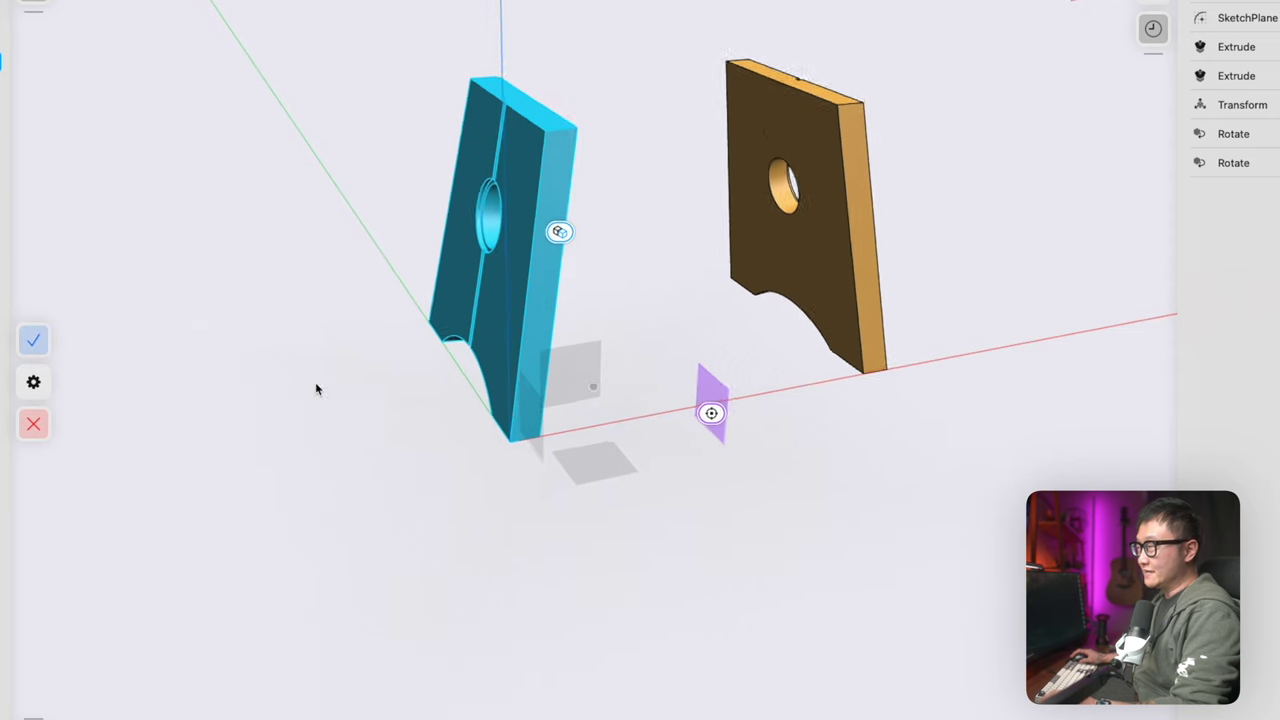
left_click(55, 340)
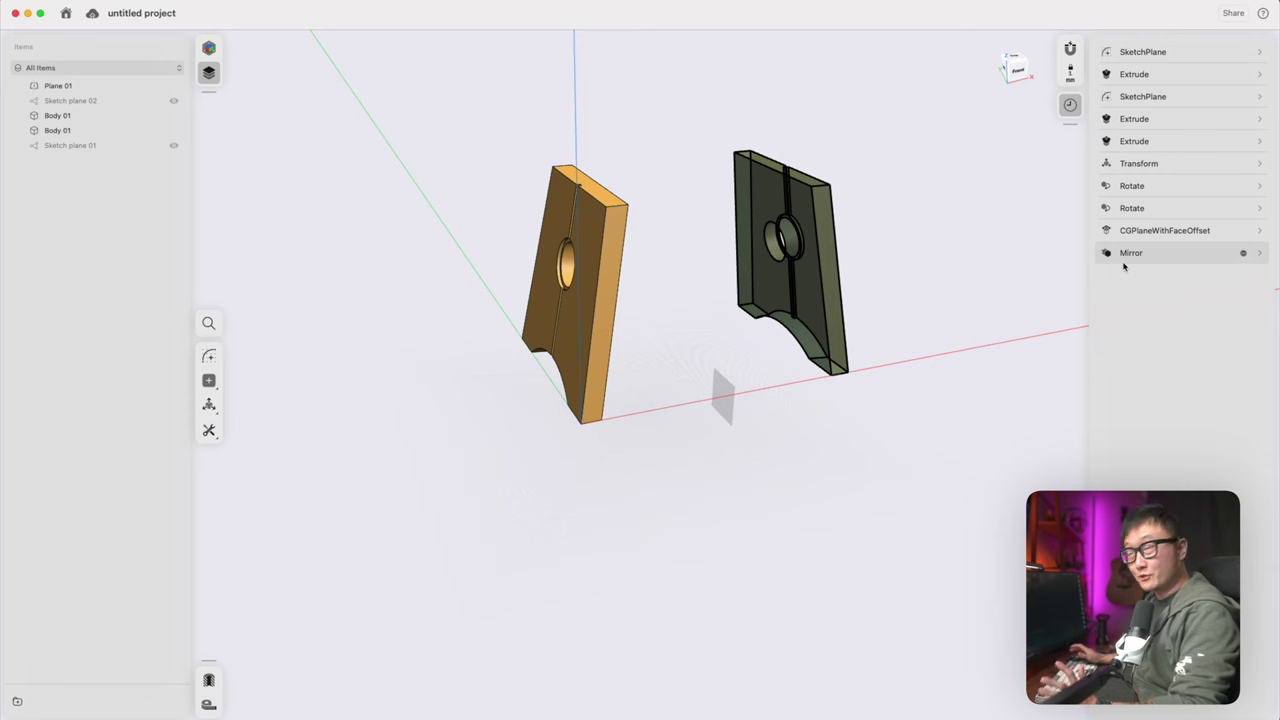
Start raising the left leg's top face upward
left_click(1044, 281)
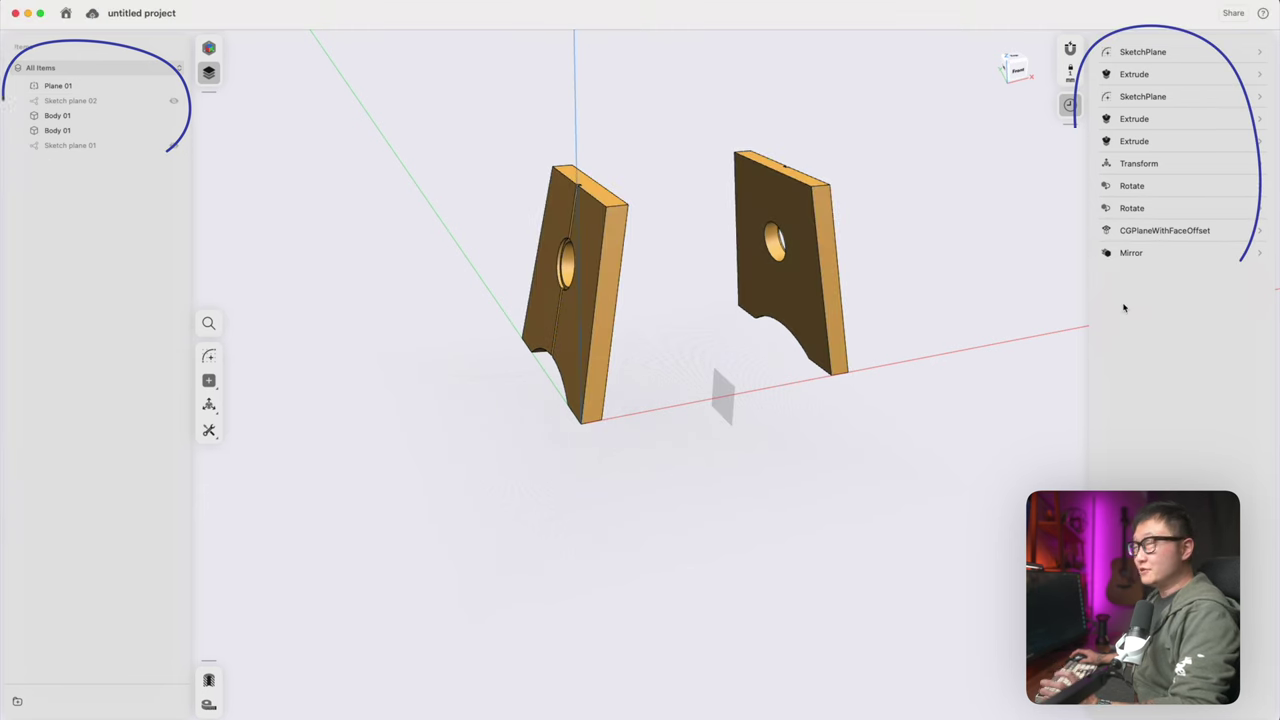
left_click(603, 197)
left_click_drag(601, 152, 601, 104)
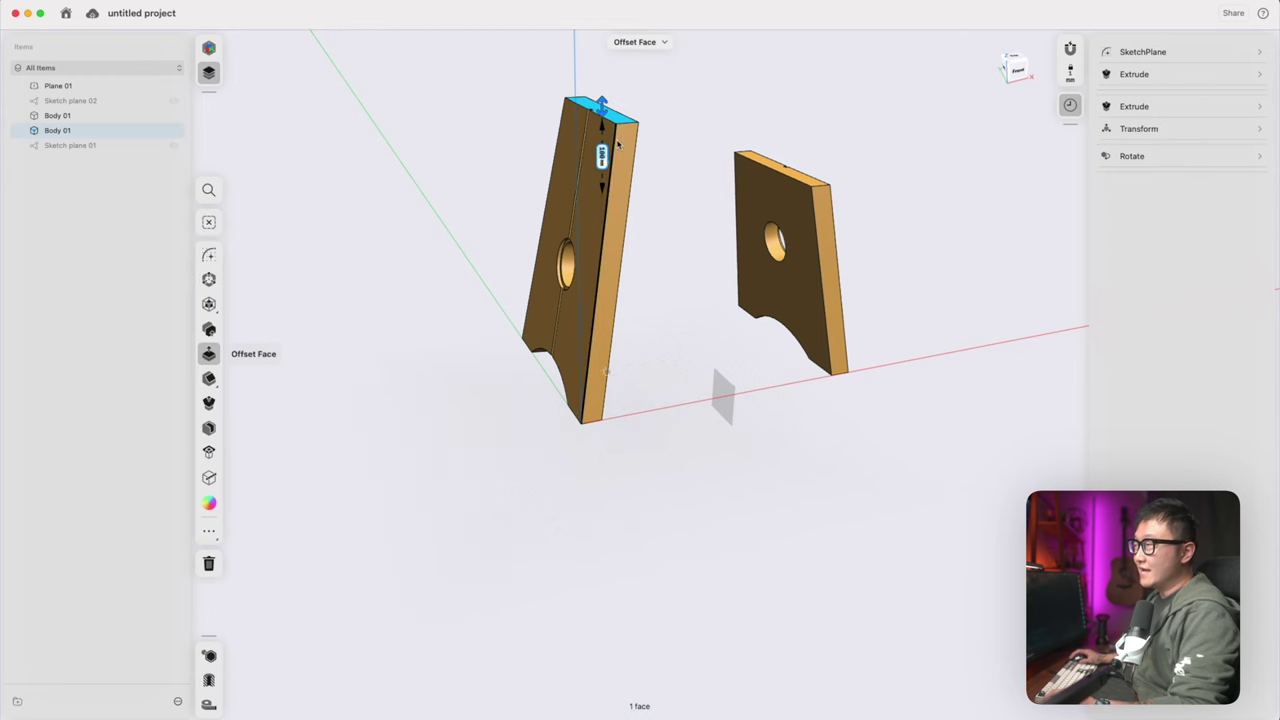
Confirm a face offset, move it above Mirror in history, then undo both changes
left_click(691, 297)
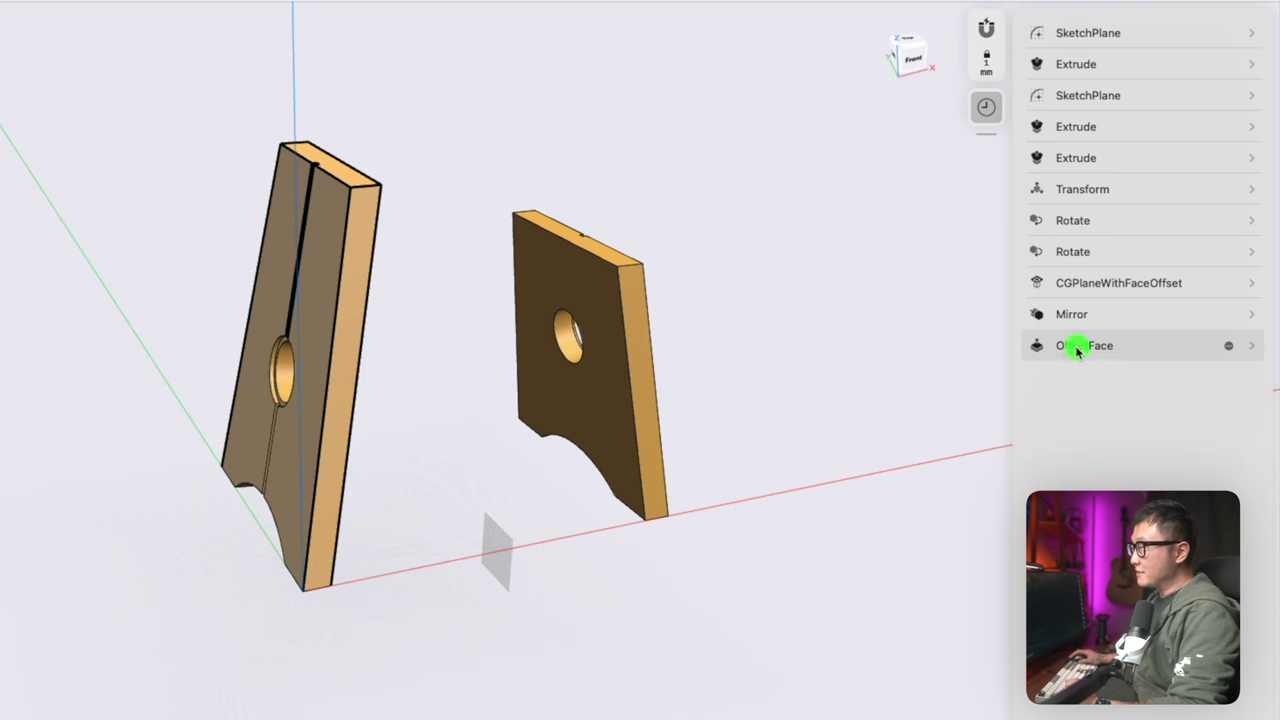
left_click_drag(1076, 350, 1052, 302)
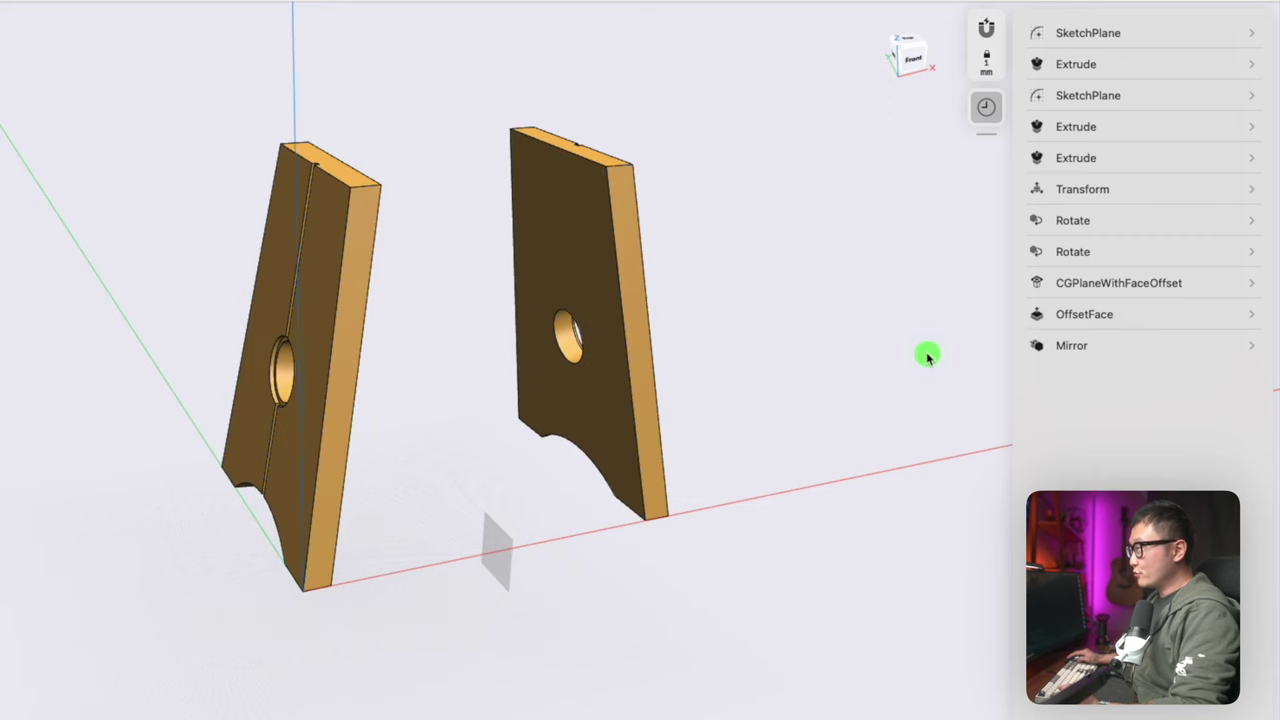
key("super+z")
key("super+z")
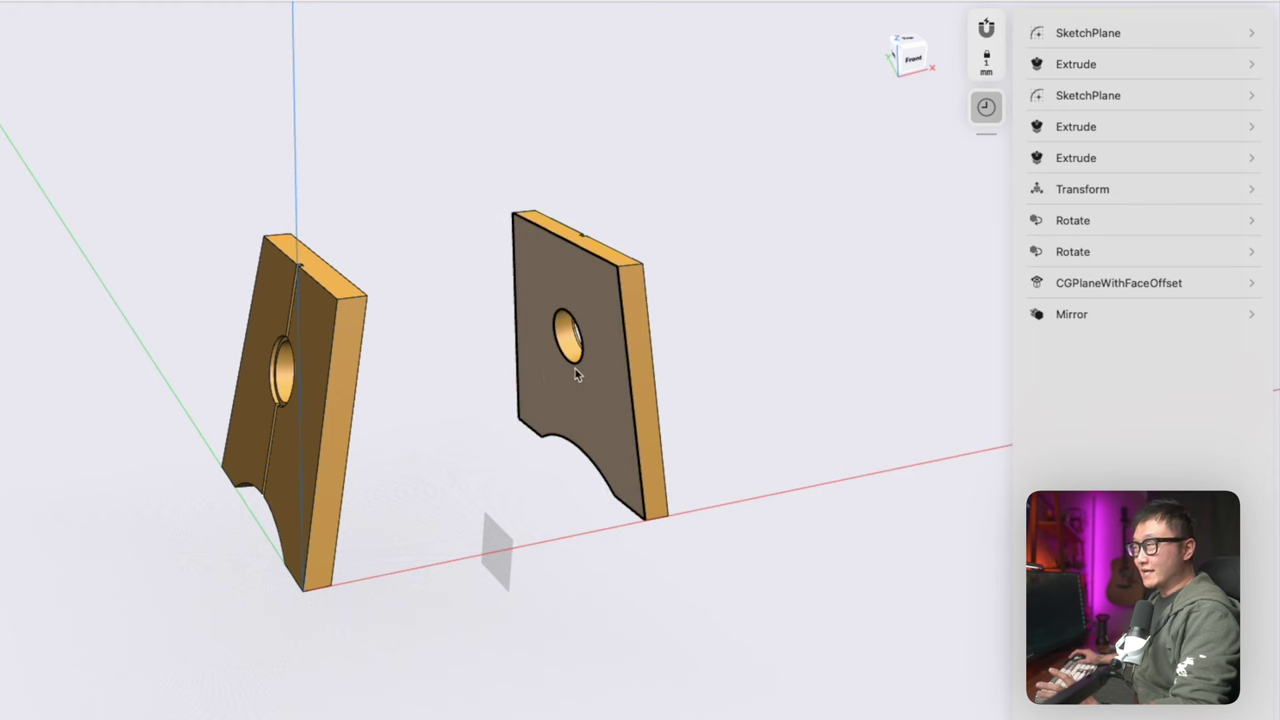
Raise the right leg's top face about 100 mm and reopen Sketch plane 01
left_click(612, 228)
left_click_drag(613, 225, 602, 153)
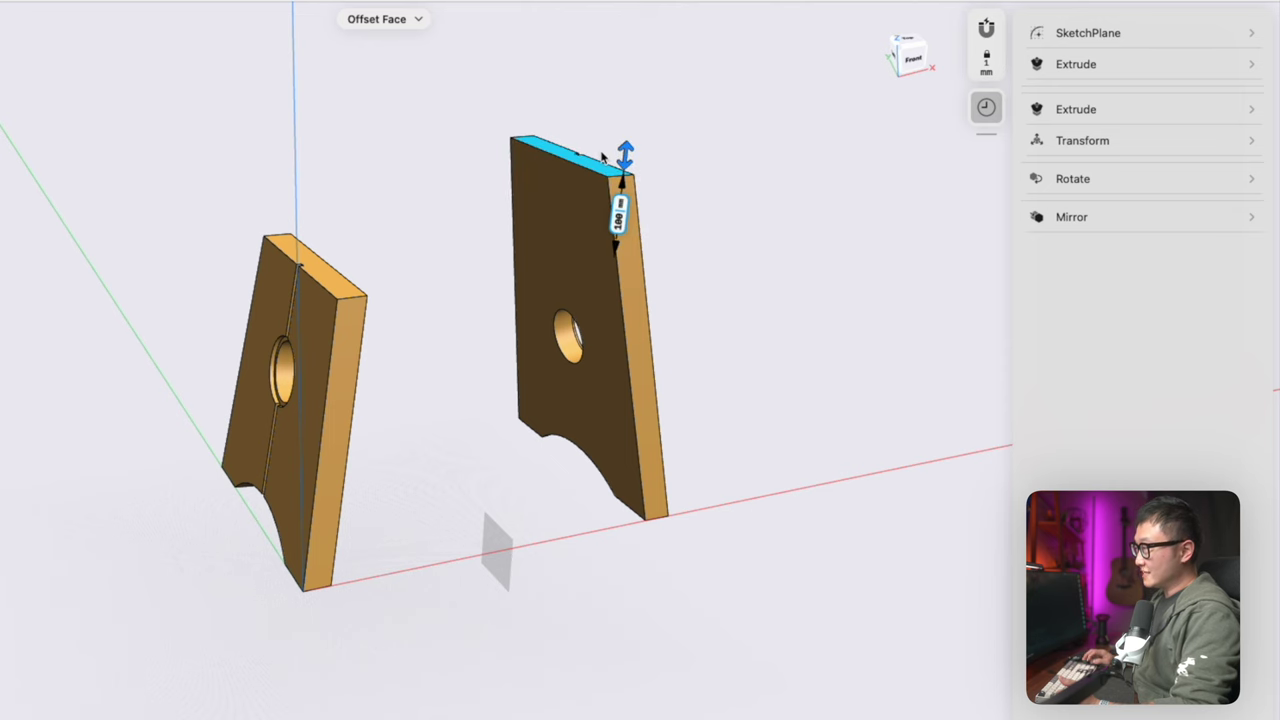
key("Return")
scroll(311, 404, "right", 5)
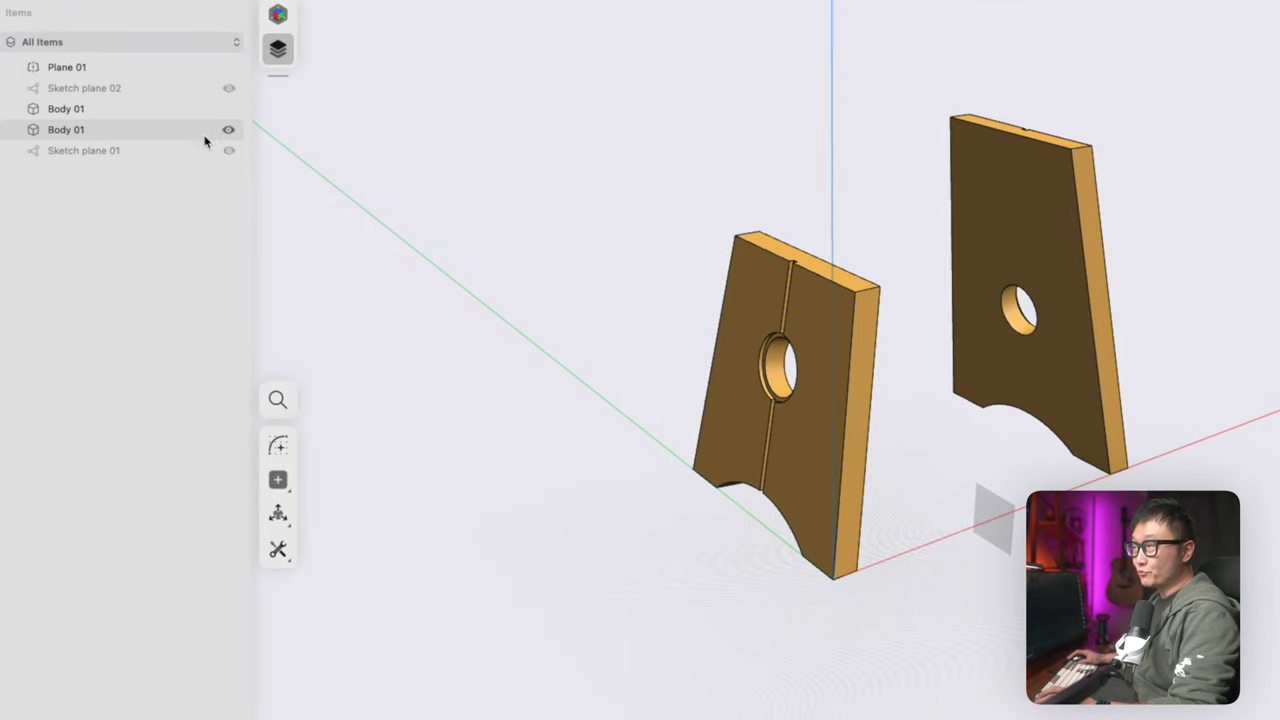
double_click(209, 150)
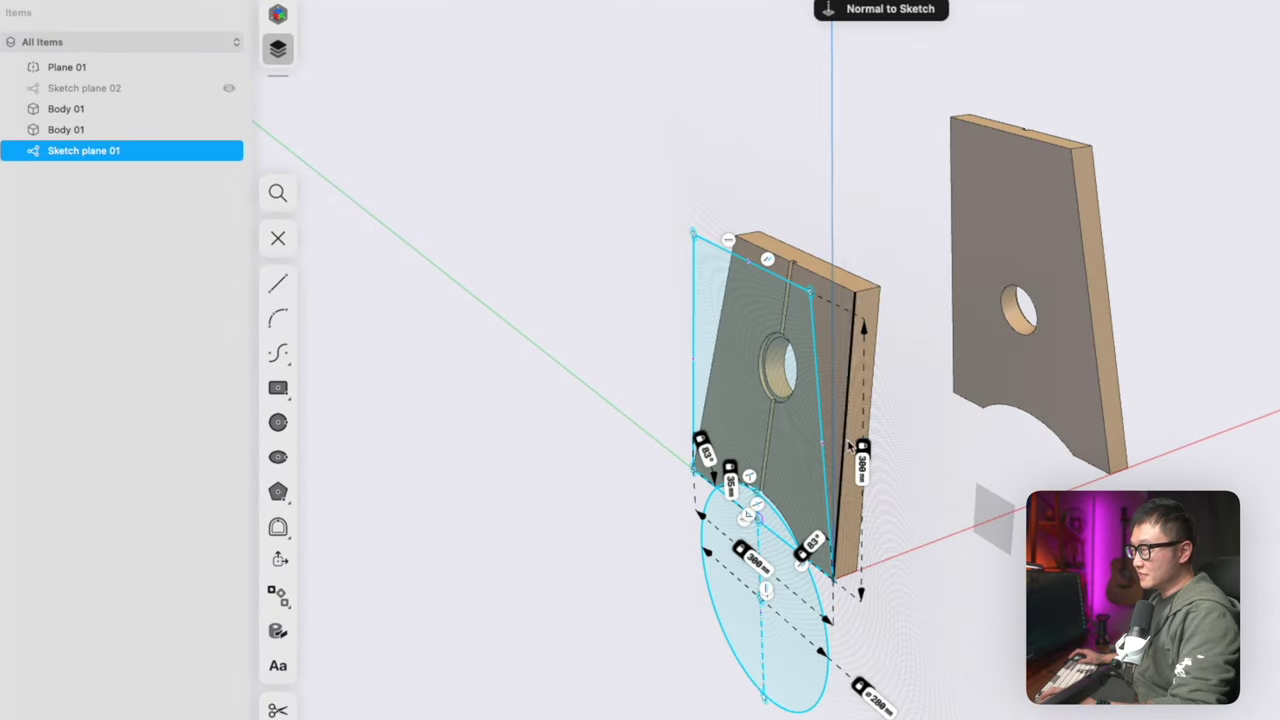
Change Sketch plane 01's leg height dimension from 300 mm to 400 mm
left_click(863, 470)
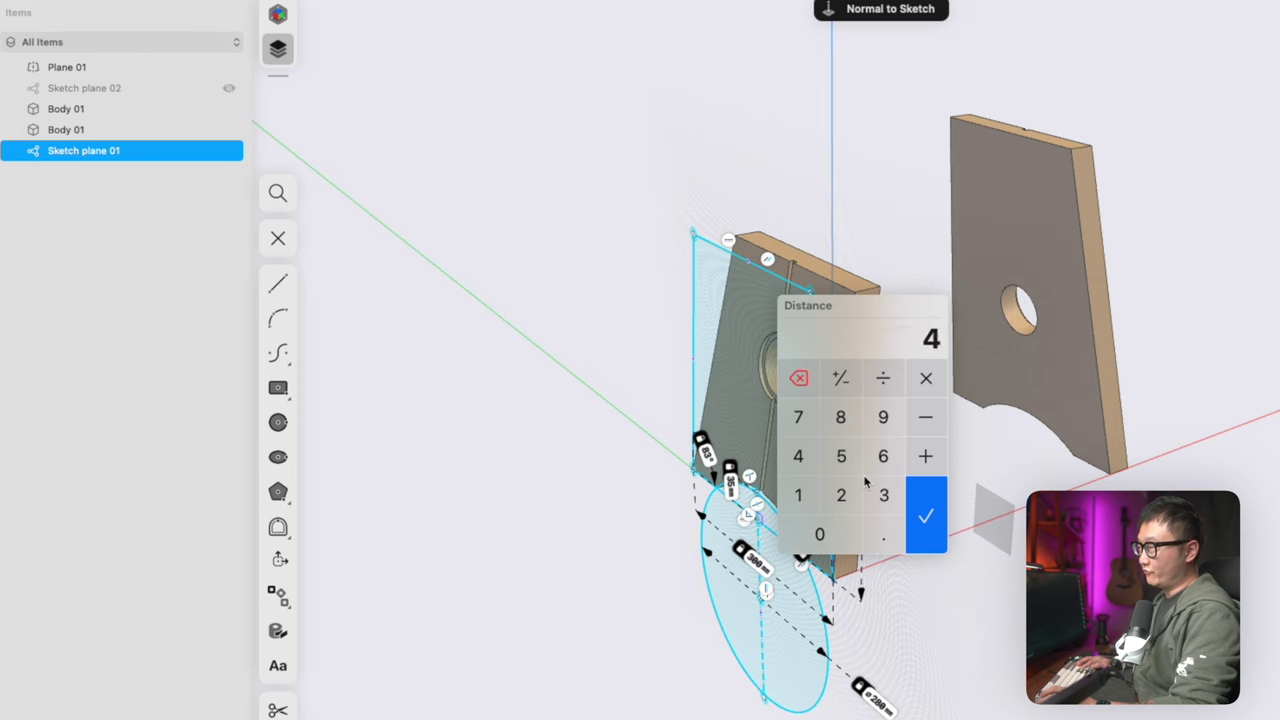
key("Return")
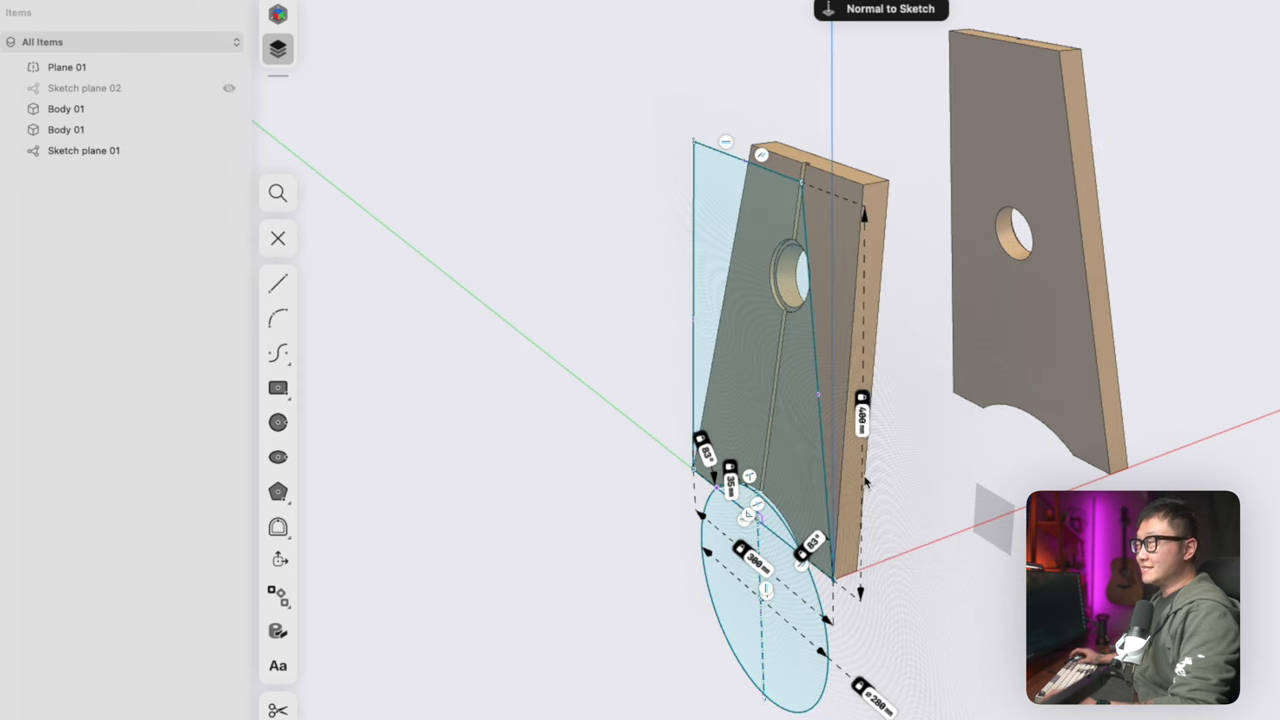
mouse_move(958, 294)
right_mouse_down()
mouse_move(1012, 218)
mouse_move(960, 275)
right_mouse_up()
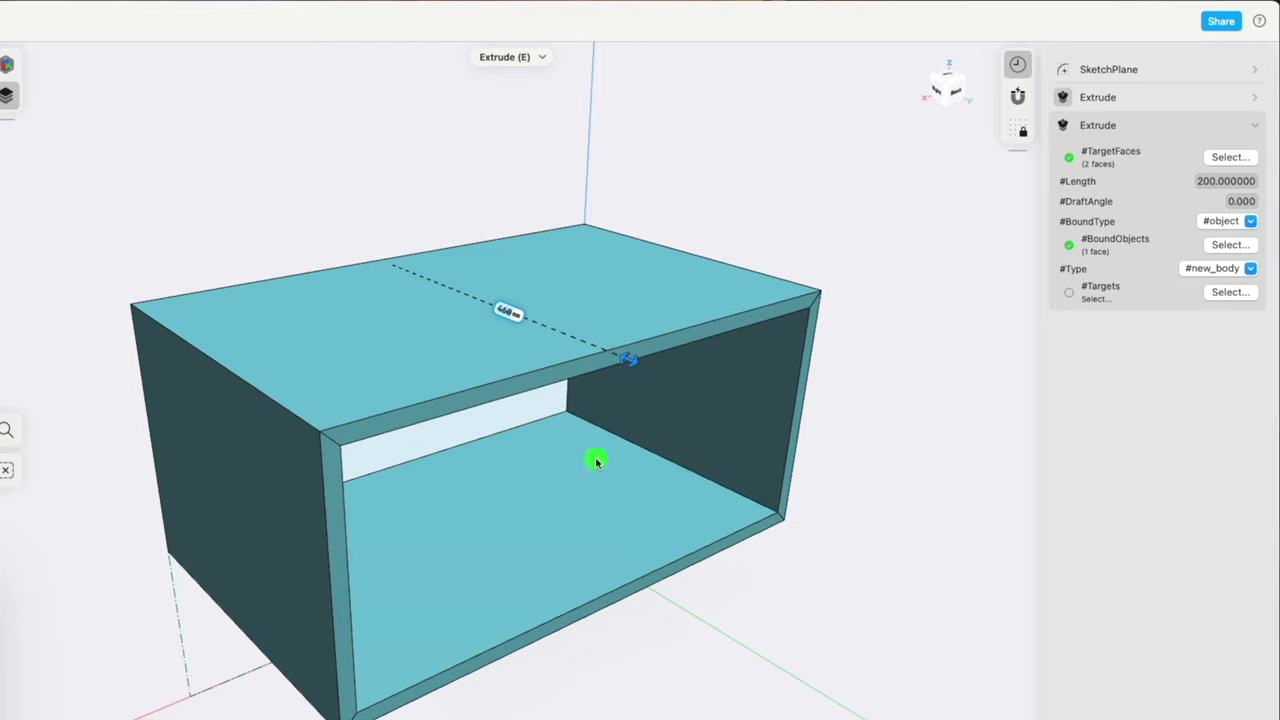
Edit the sample box's second Extrude, pushing its wall outward to 160 mm
left_click(595, 462)
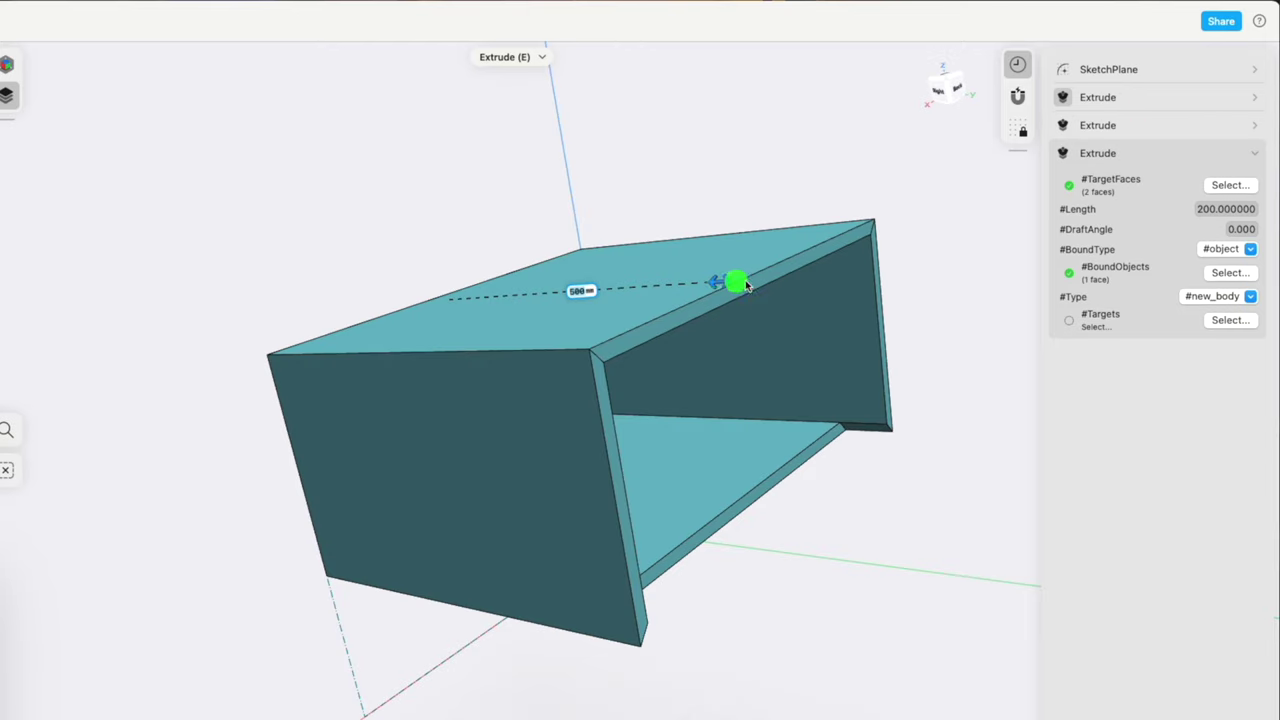
left_click_drag(745, 287, 749, 286)
left_click(1105, 125)
mouse_move(840, 280)
left_mouse_down()
mouse_move(803, 271)
mouse_move(820, 271)
left_mouse_up()
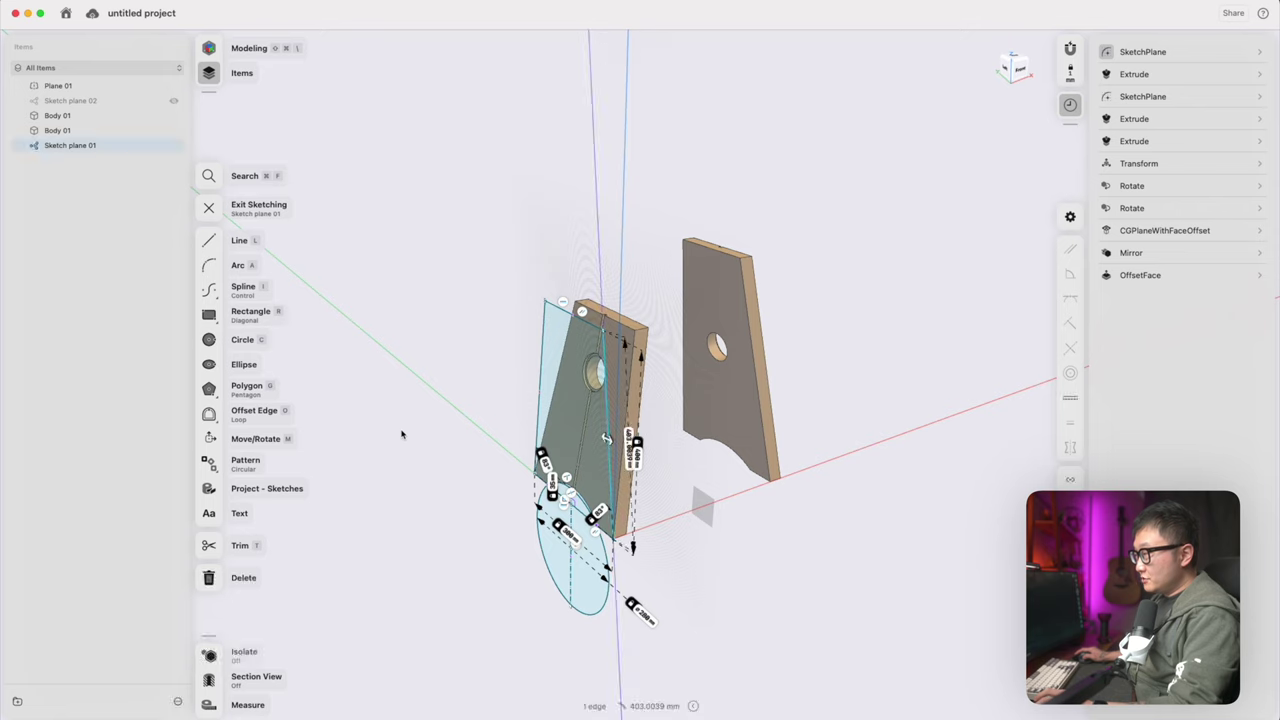
Undo the recent sketch edits back to two solid legs and hide the right leg plate
key("super+z")
key("super+z")
key("super+z")
key("super+z")
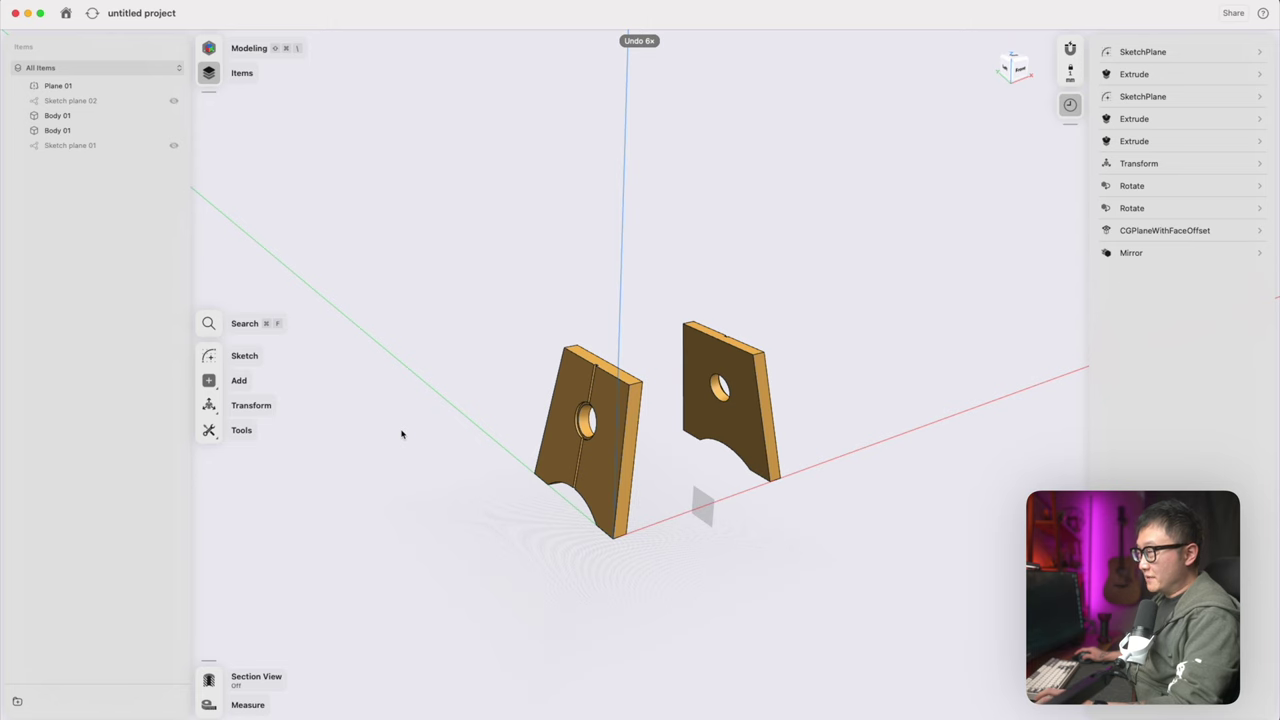
right_click_drag(529, 428, 769, 482)
left_click(792, 468)
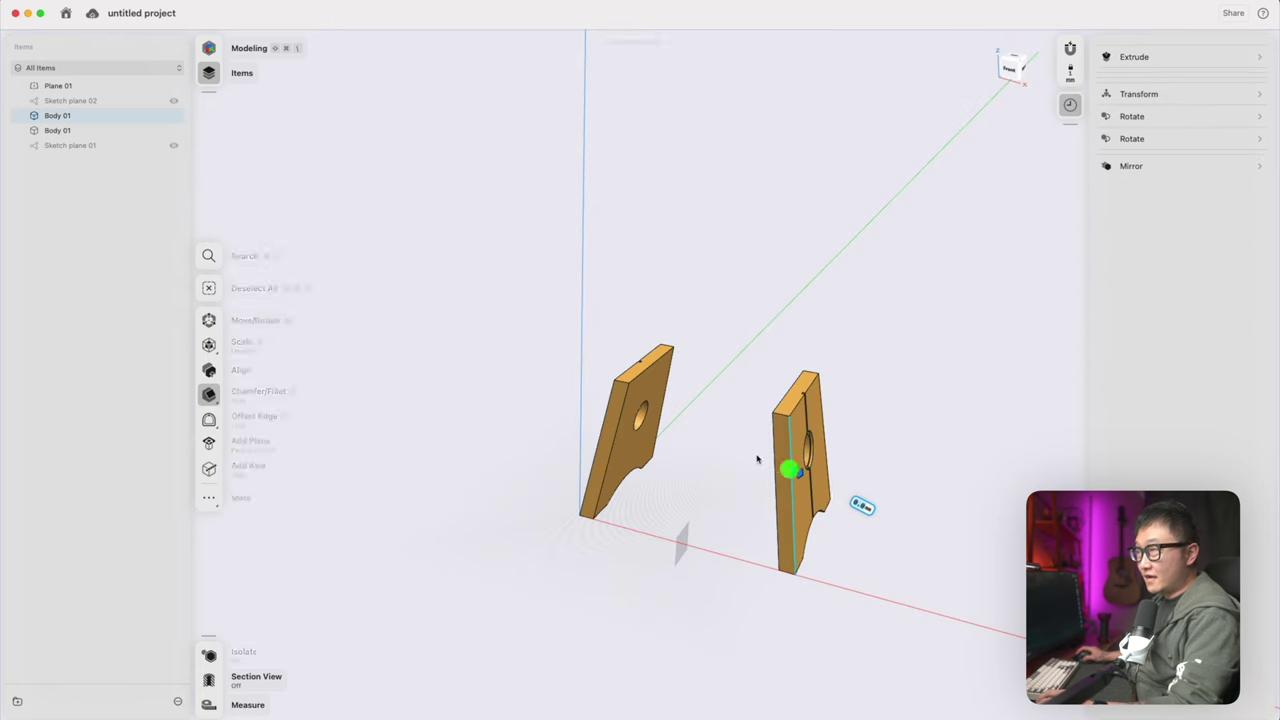
left_click(173, 115)
right_click_drag(574, 343, 497, 456)
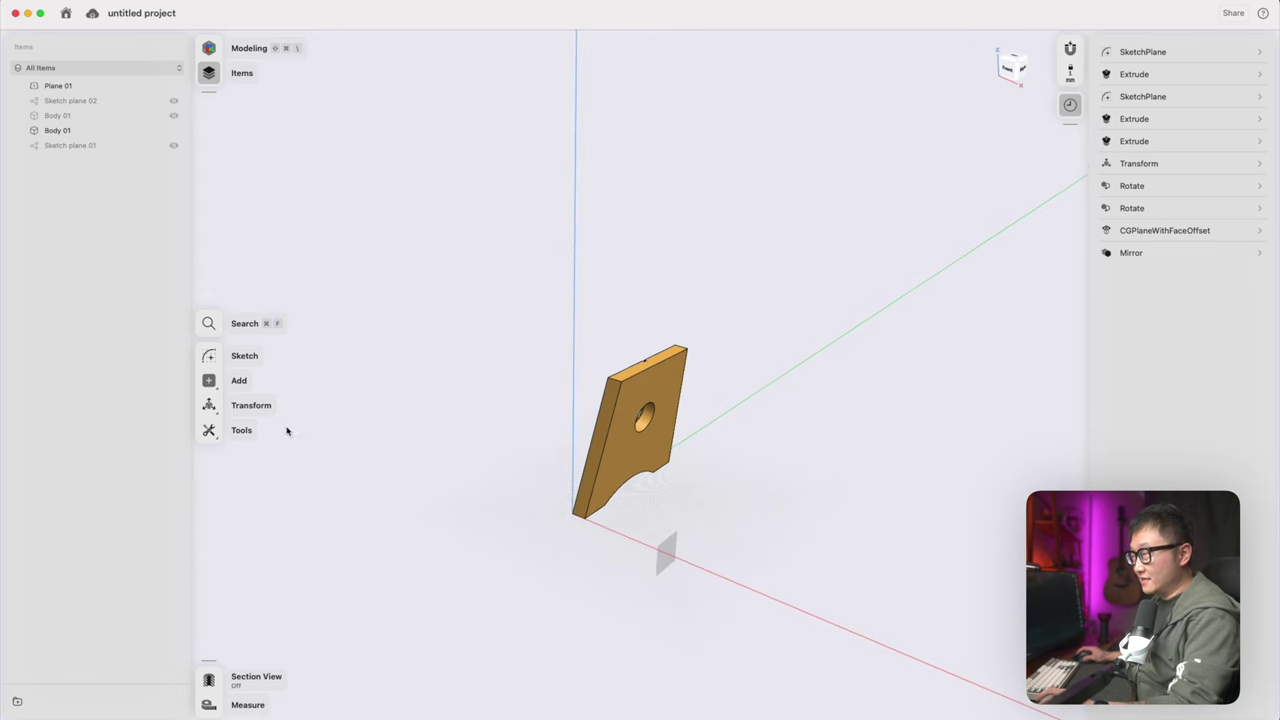
left_click(208, 380)
Create a Parallel to Face at Point plane from the side reference plane through the leg's top corner
left_click(64, 362)
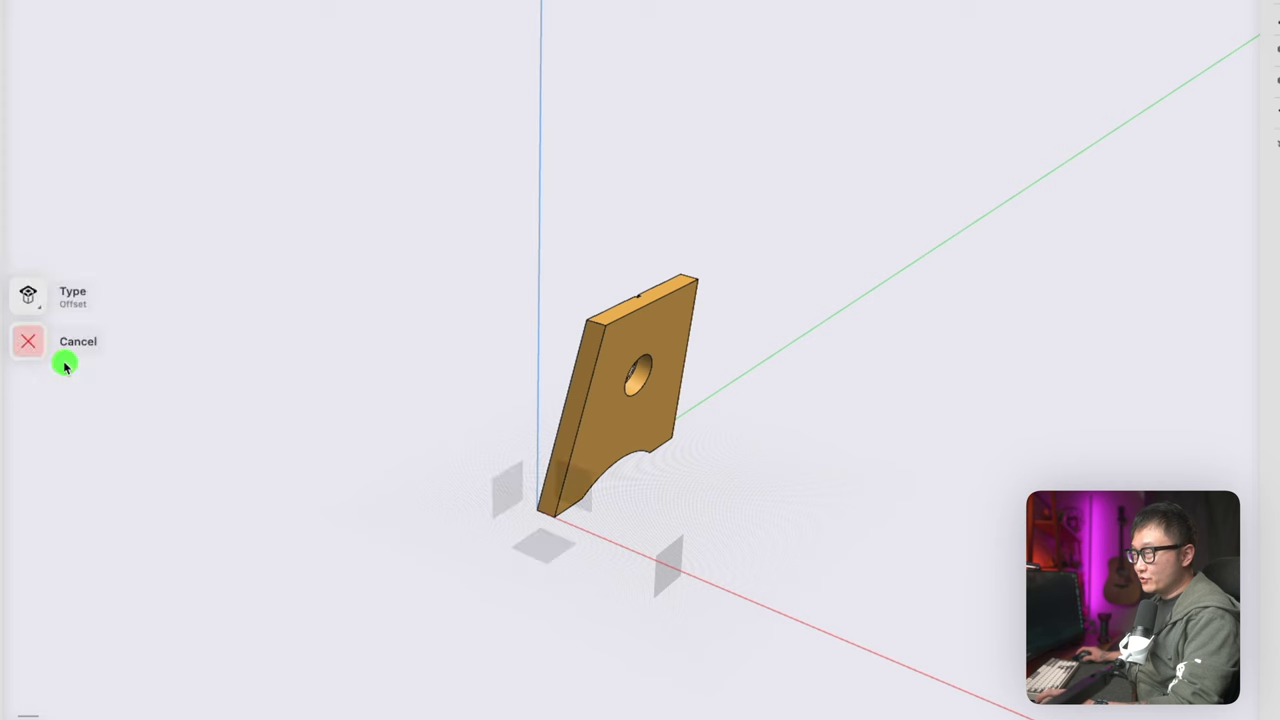
left_click(24, 298)
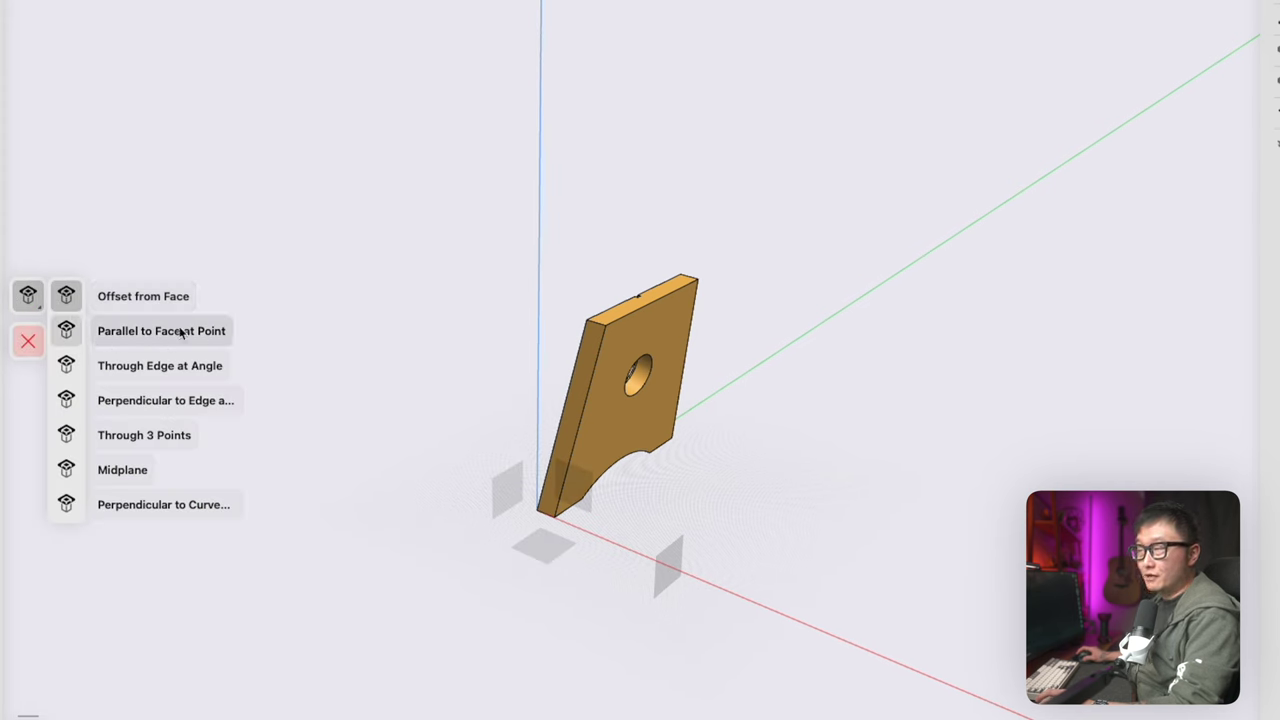
left_click(73, 333)
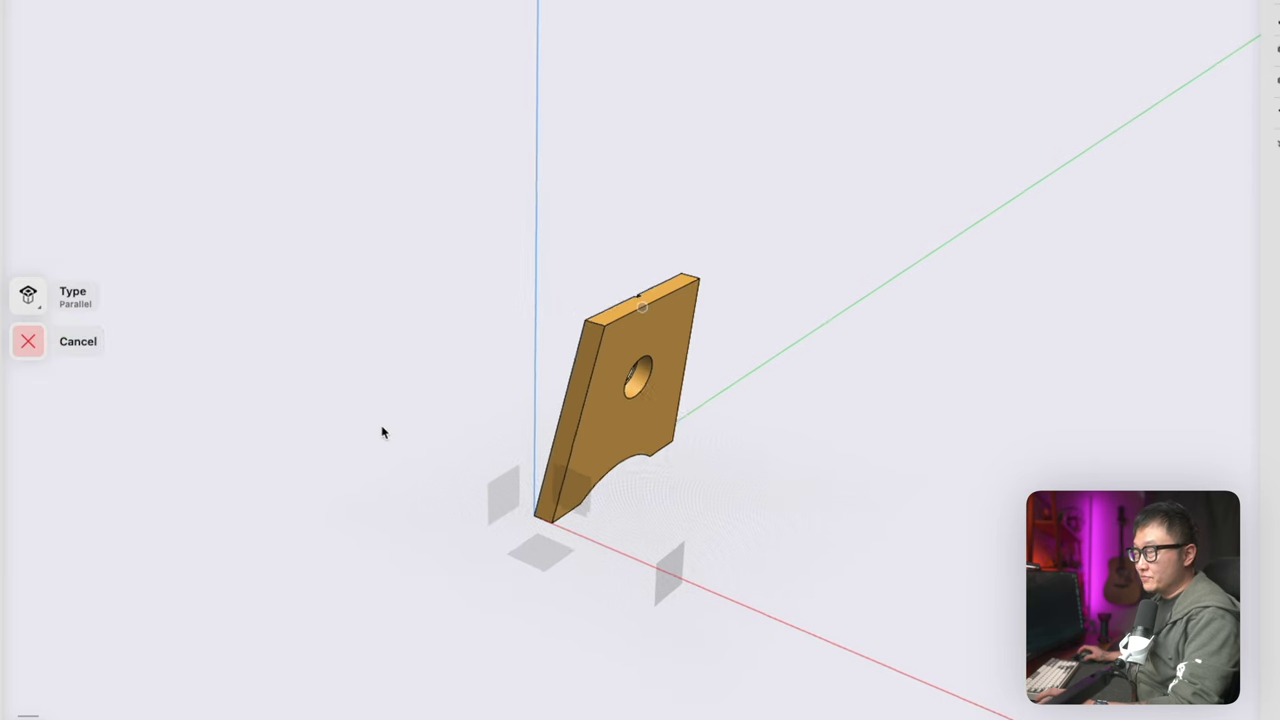
scroll(383, 431, "up", 3)
left_click(436, 516)
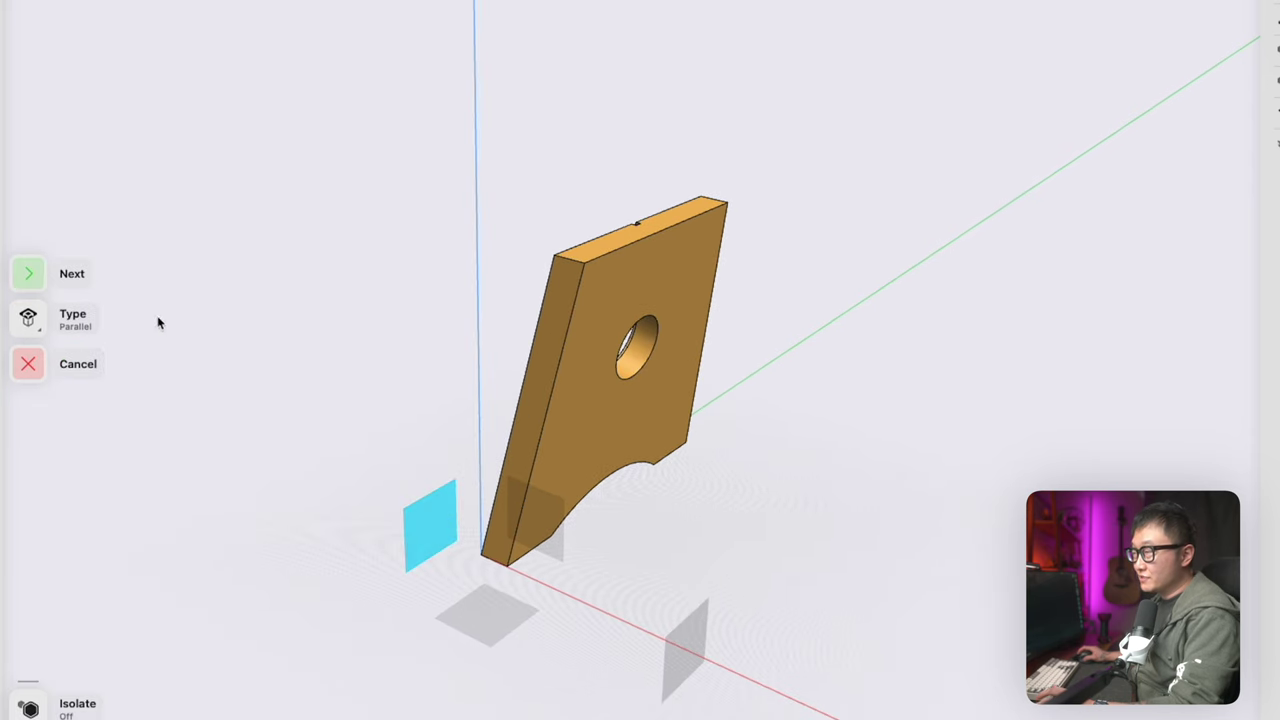
left_click(22, 278)
right_click_drag(557, 249, 608, 212)
left_click(582, 245)
left_click(608, 212)
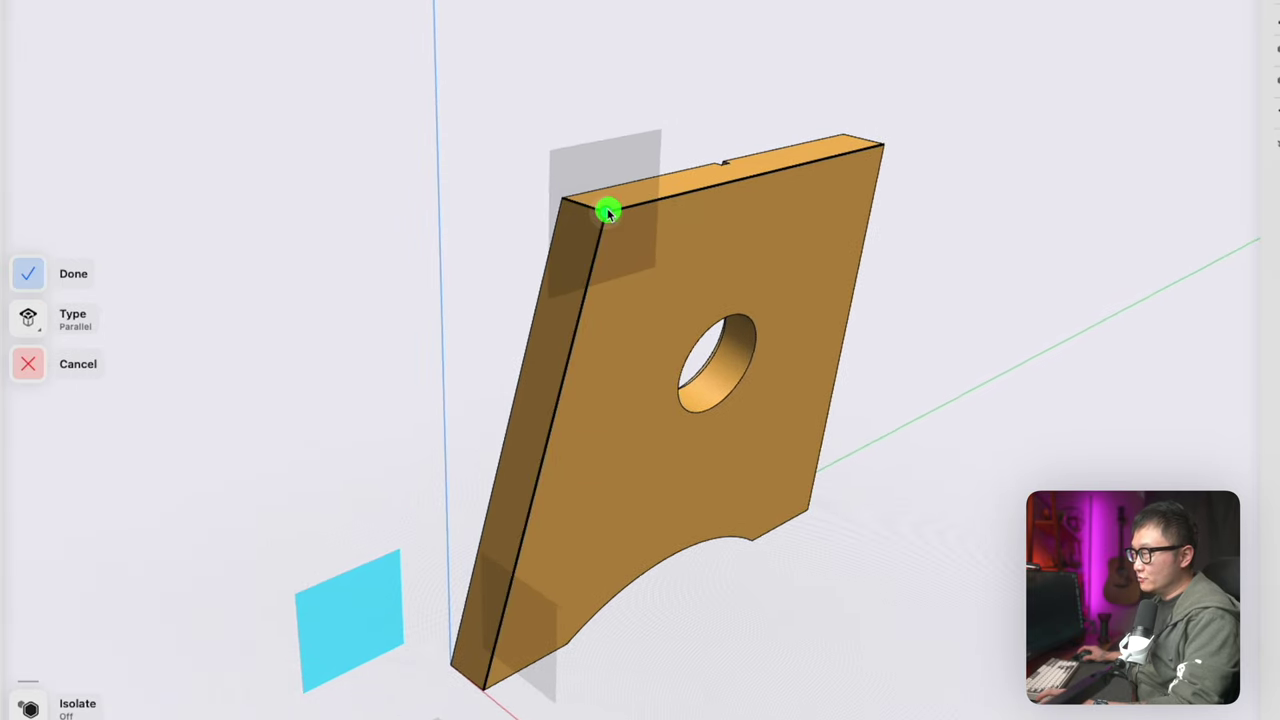
left_click(24, 276)
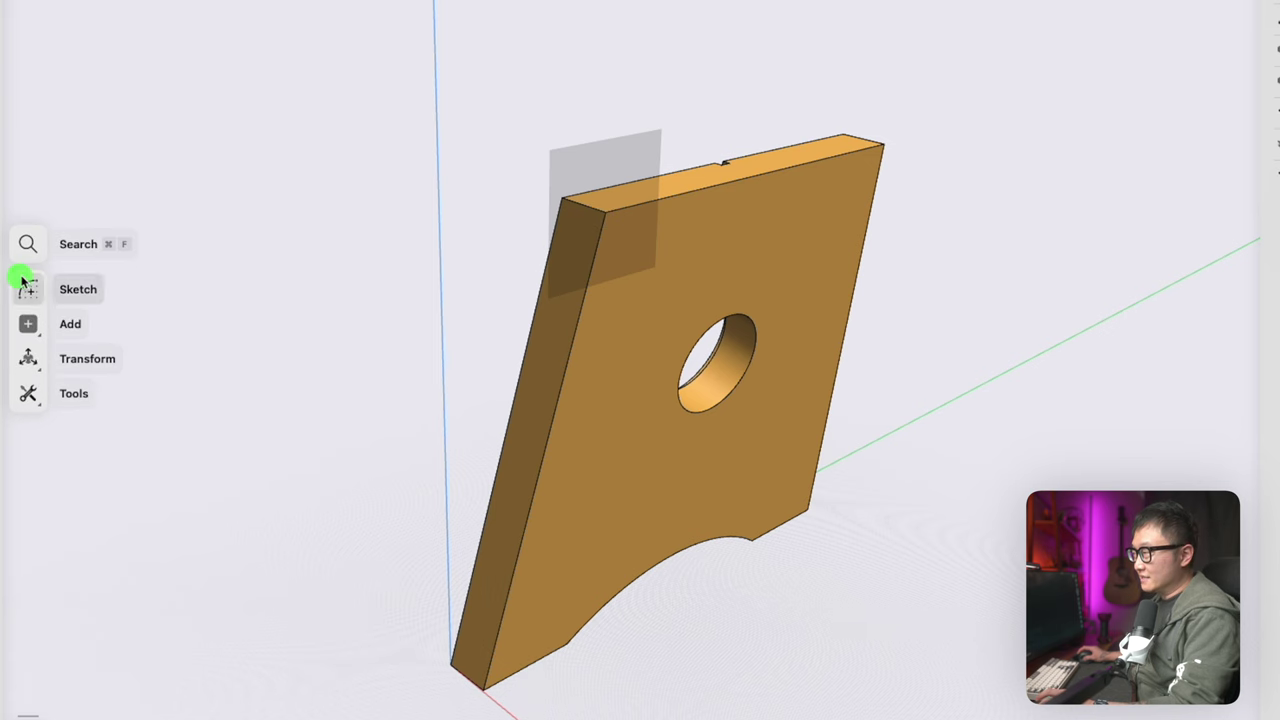
left_click(565, 177)
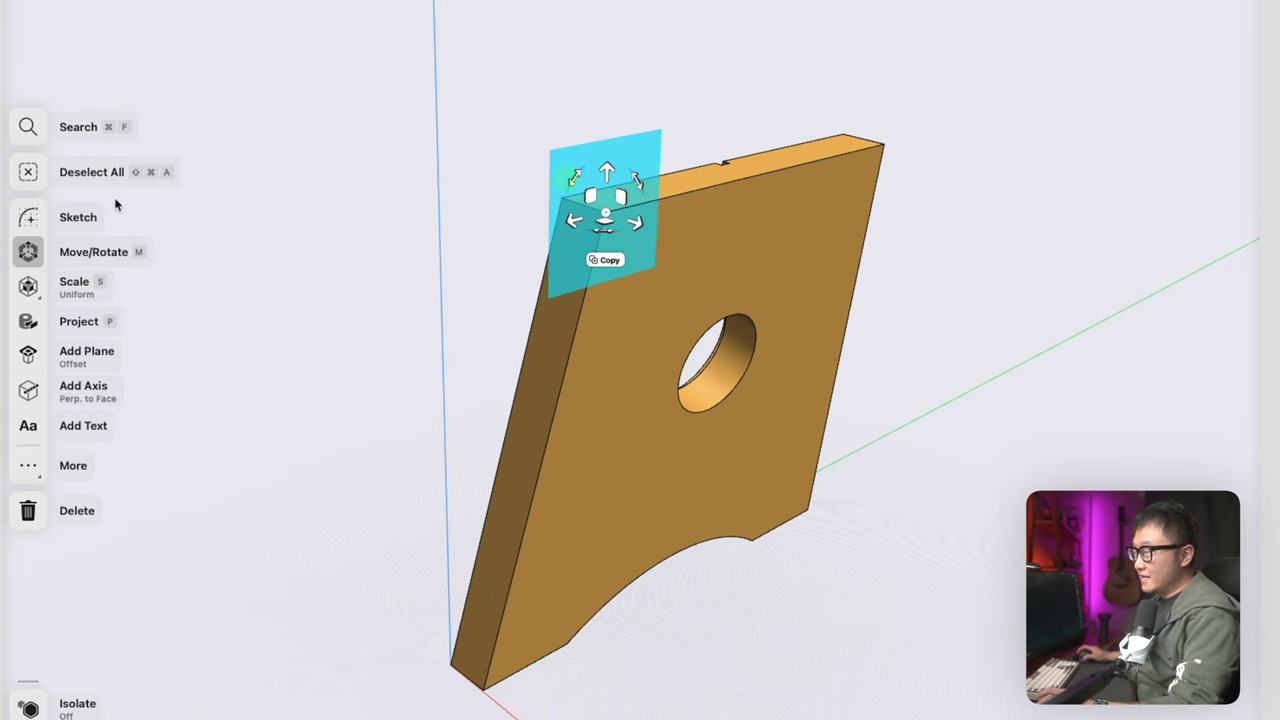
On the new plane, draw a 226.3293 mm line along the leg's top edge as construction geometry
left_click(33, 218)
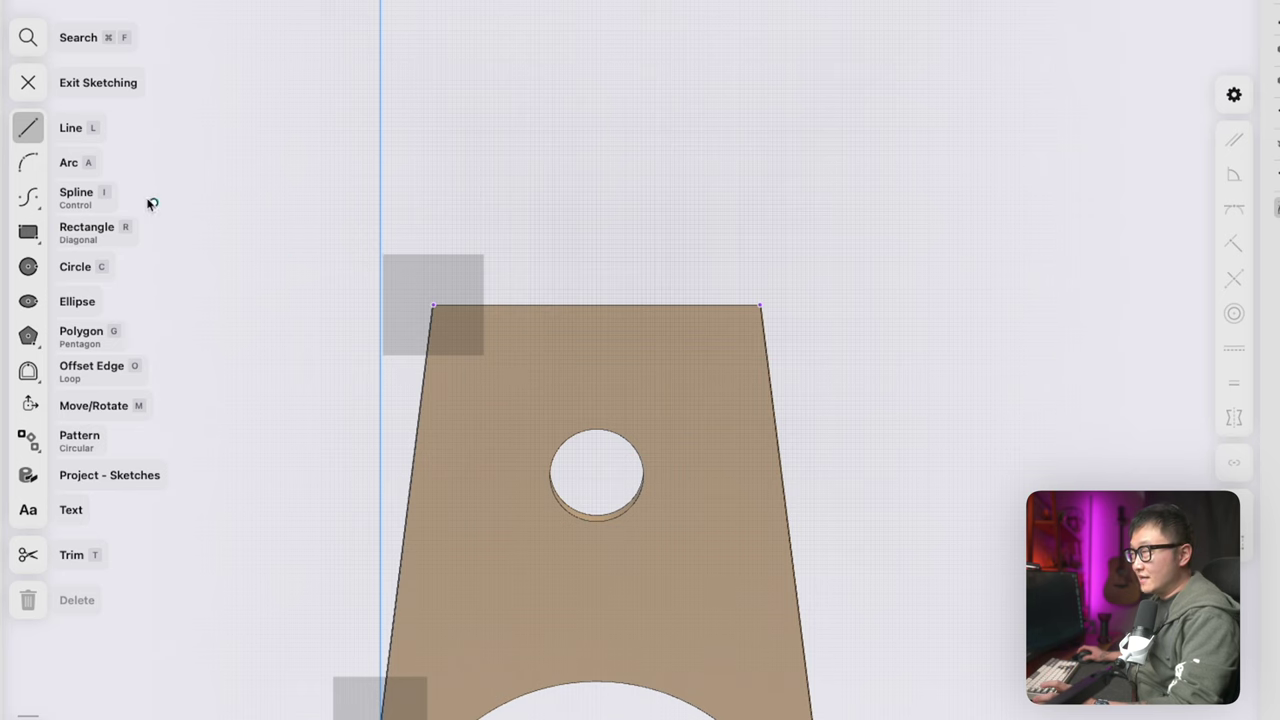
scroll(406, 300, "up", 3)
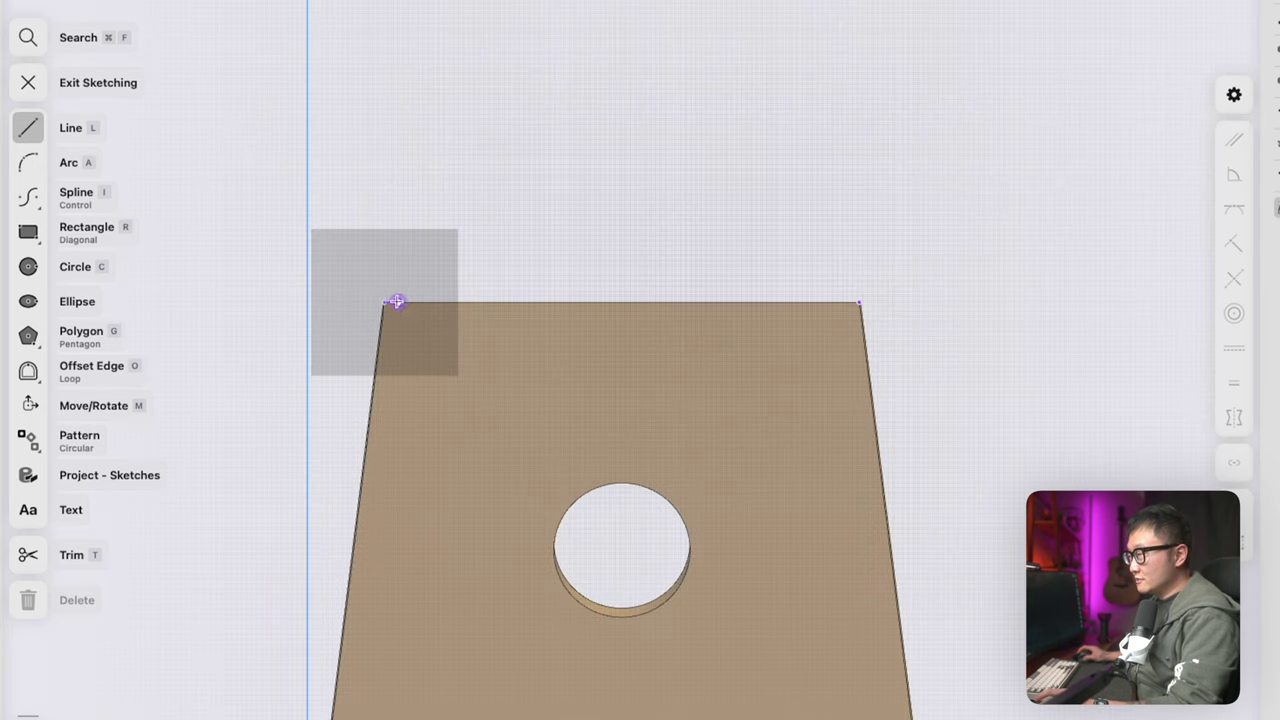
left_click(386, 302)
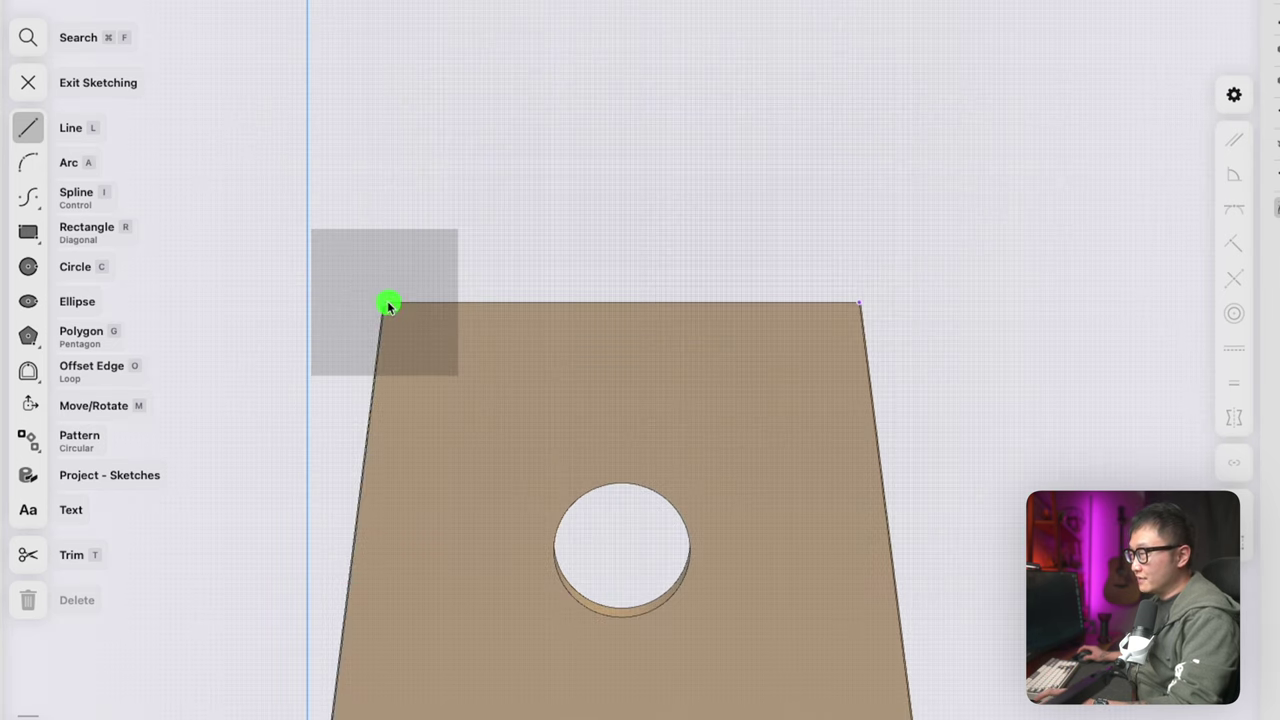
left_click(860, 304)
key("Escape")
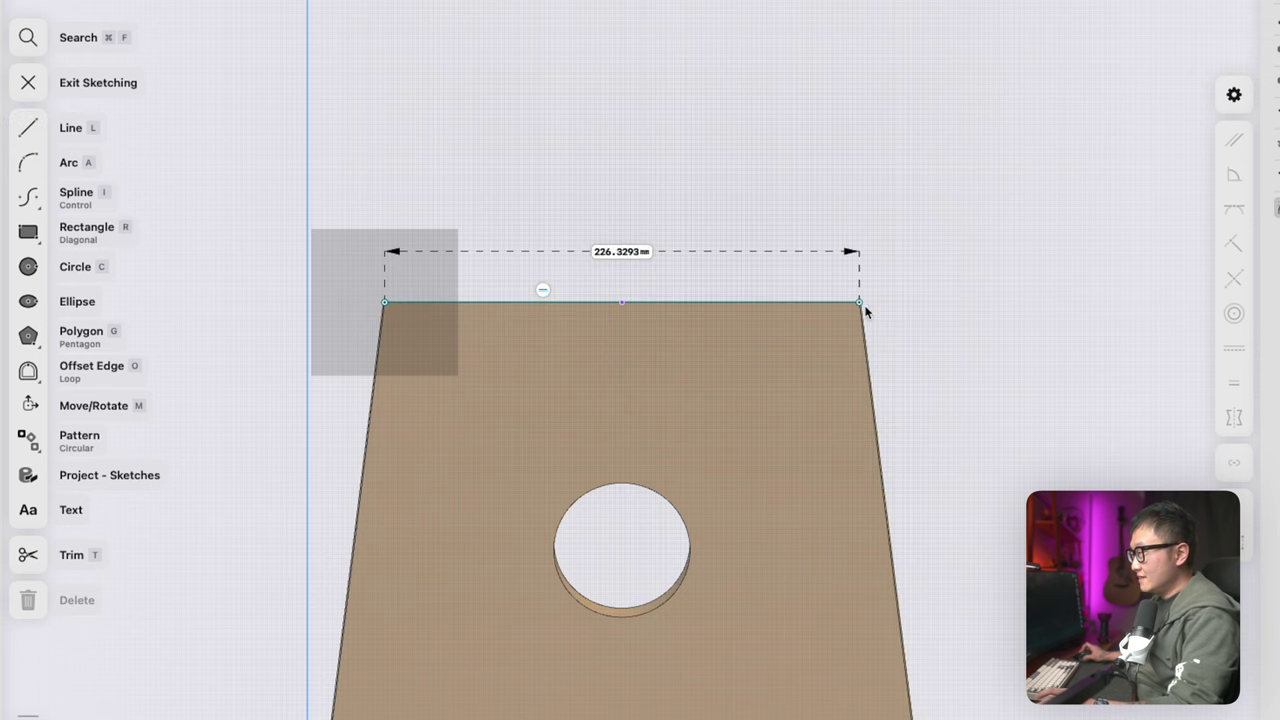
left_click(781, 304)
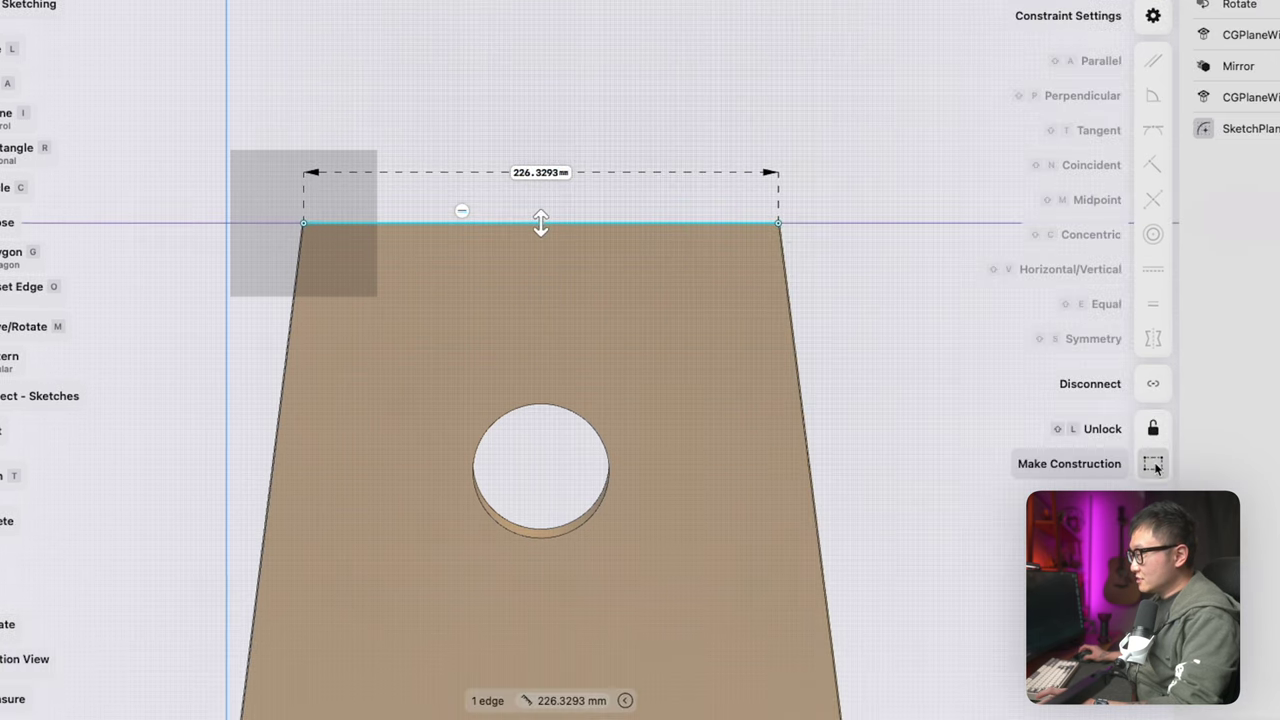
left_click(1155, 465)
left_click(853, 371)
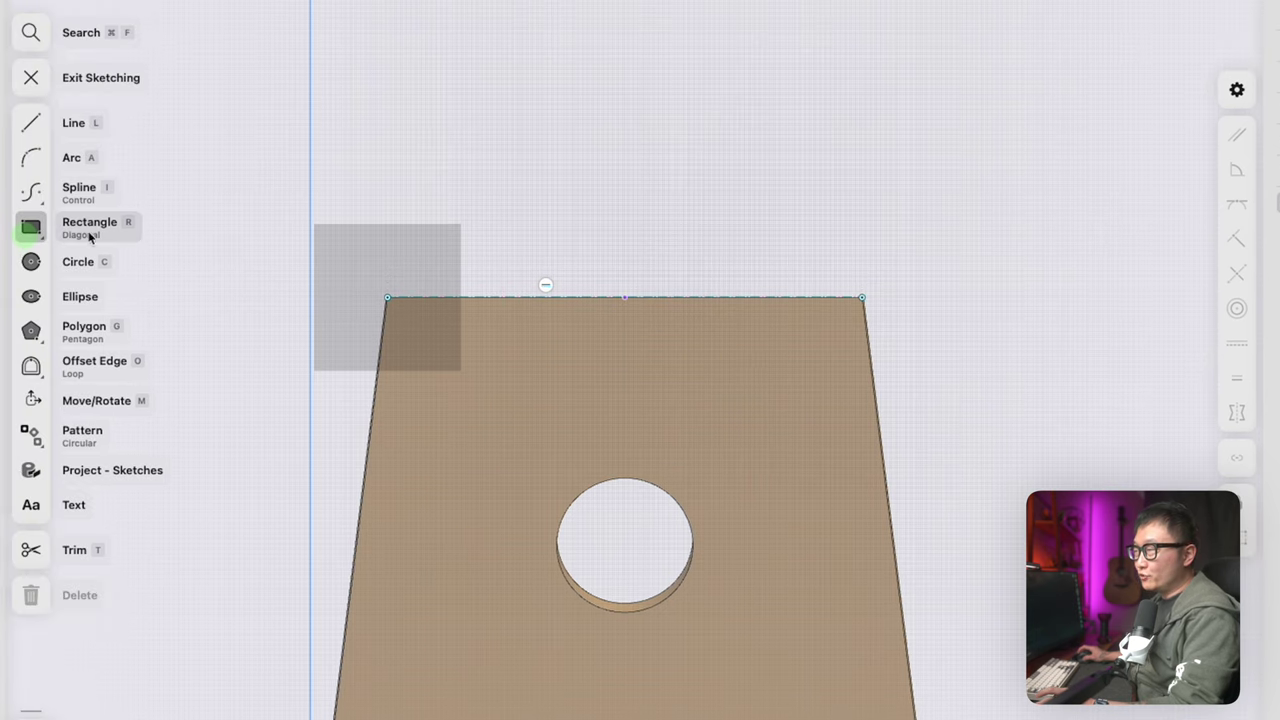
Draw a diagonal rectangle hanging down from the leg's top edge
left_click(89, 234)
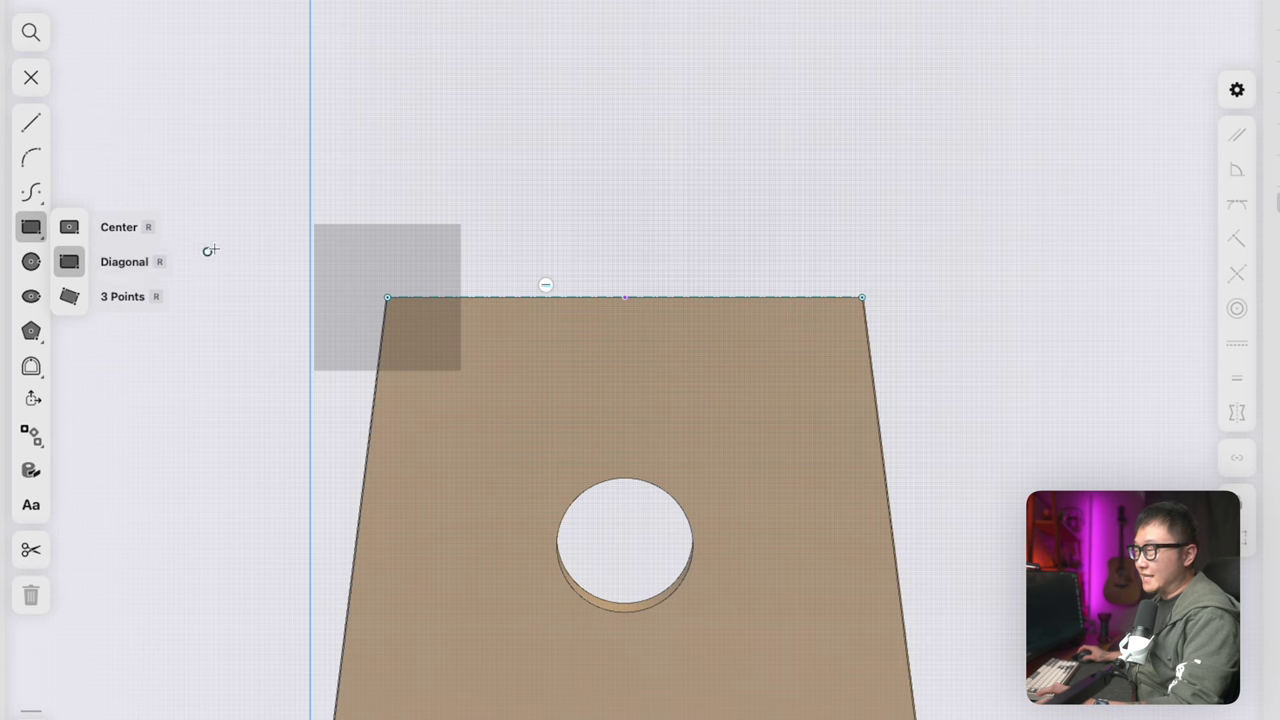
left_click(450, 297)
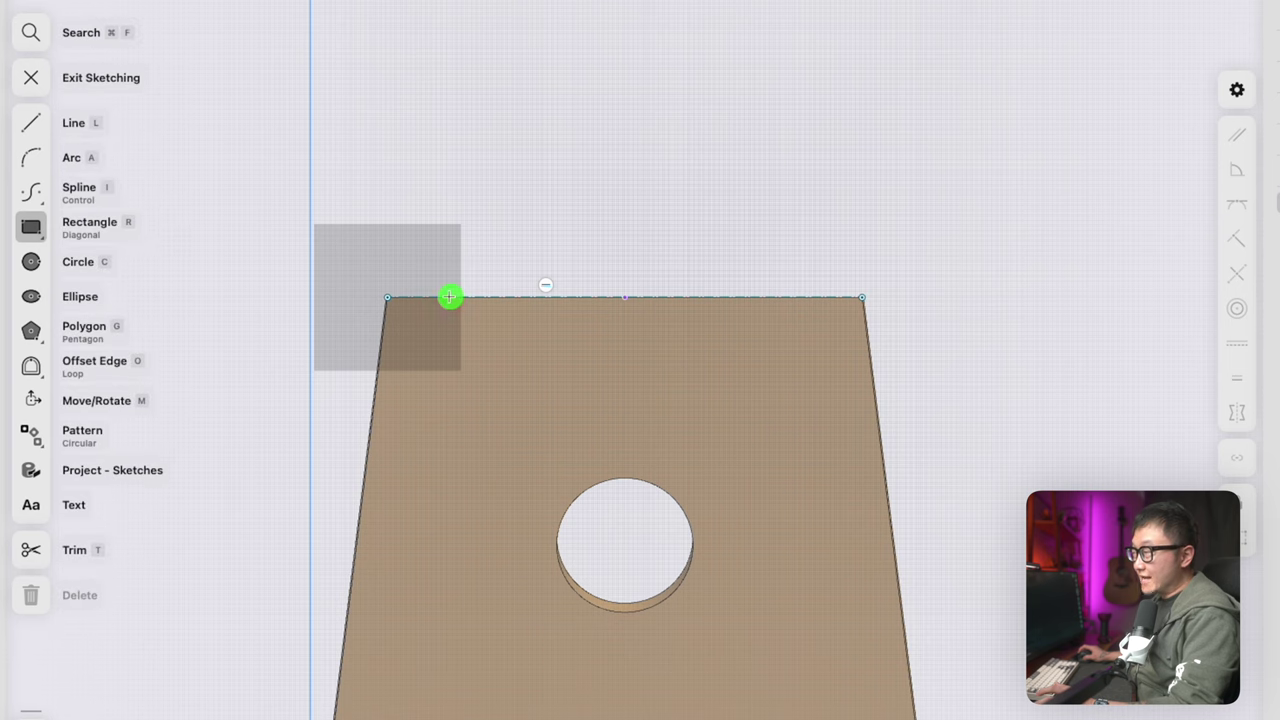
left_click(528, 457)
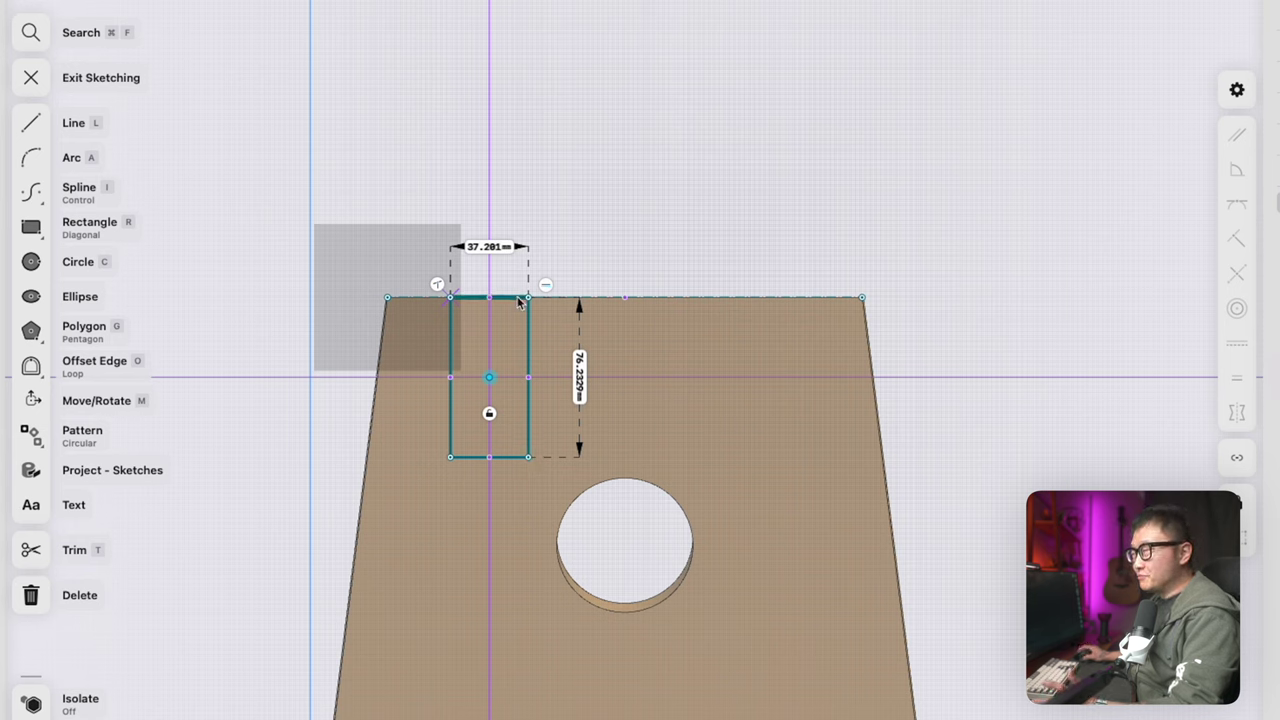
mouse_move(528, 298)
left_mouse_down()
mouse_move(517, 331)
mouse_move(526, 320)
mouse_move(527, 345)
mouse_move(531, 305)
left_mouse_up()
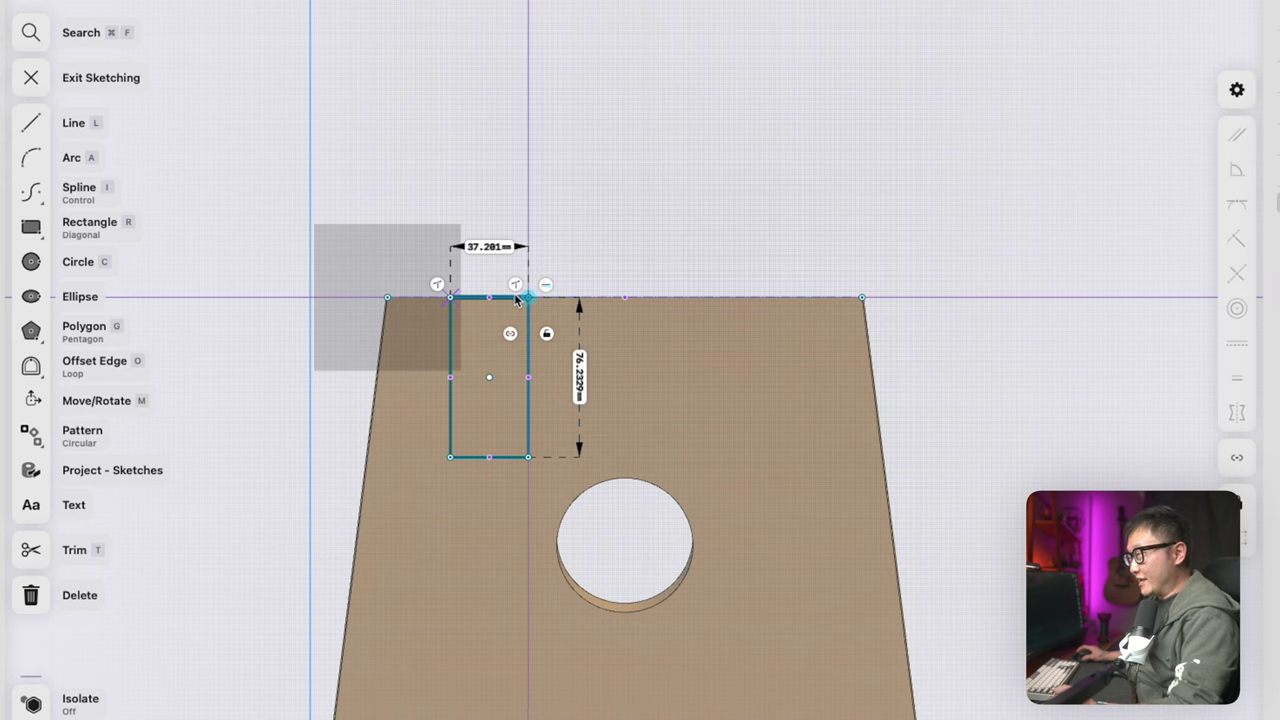
Set the rectangle's width to 28 mm and its length to 120 mm
left_click(497, 250)
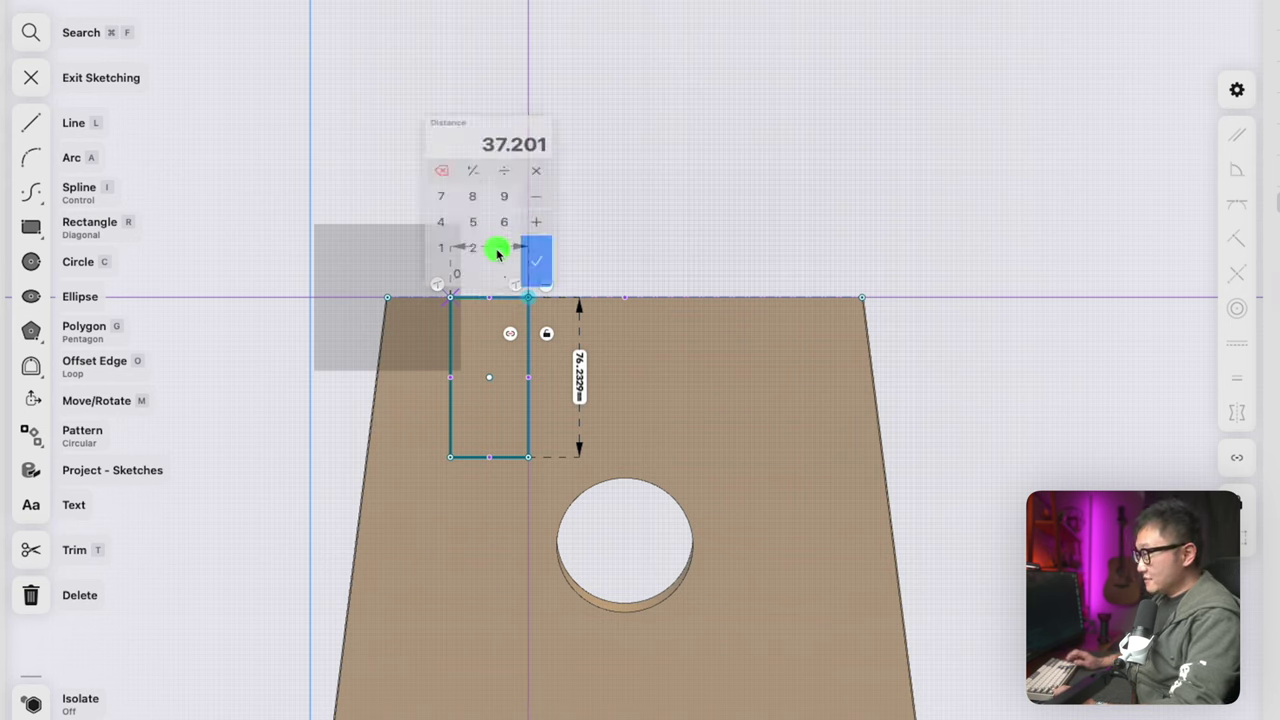
type("28")
key("Return")
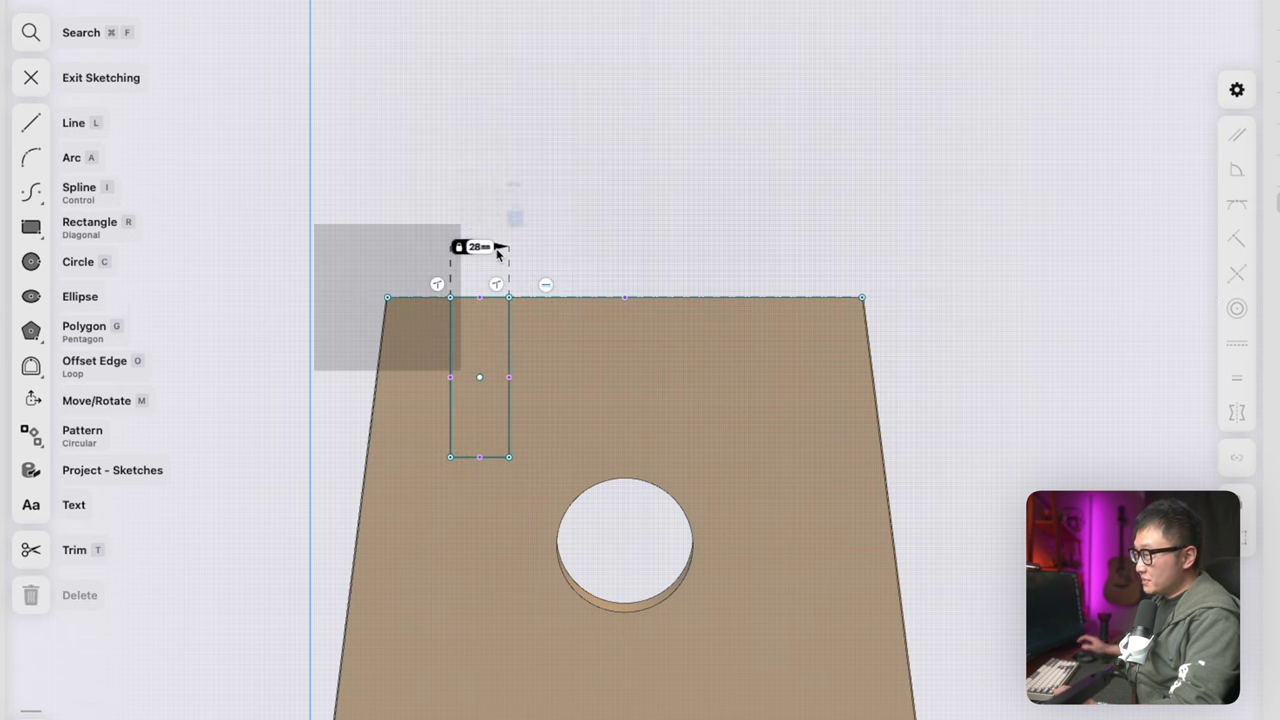
left_click(510, 344)
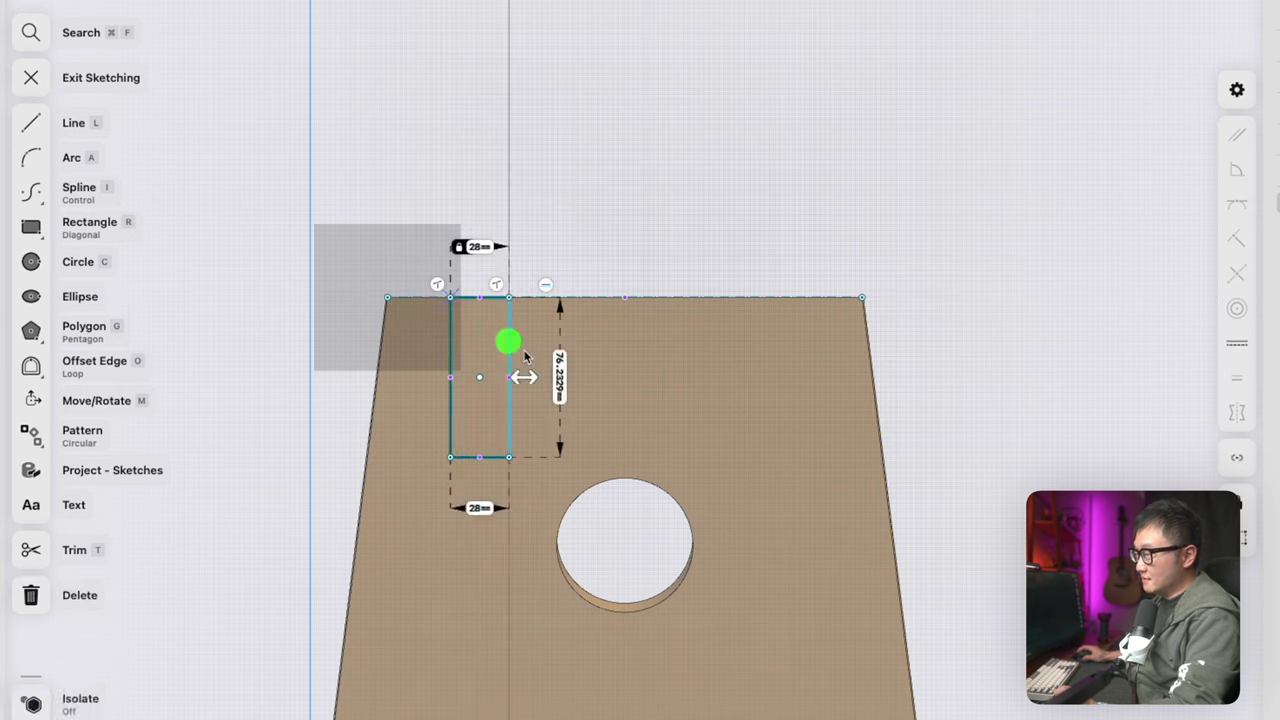
left_click(562, 380)
type("12")
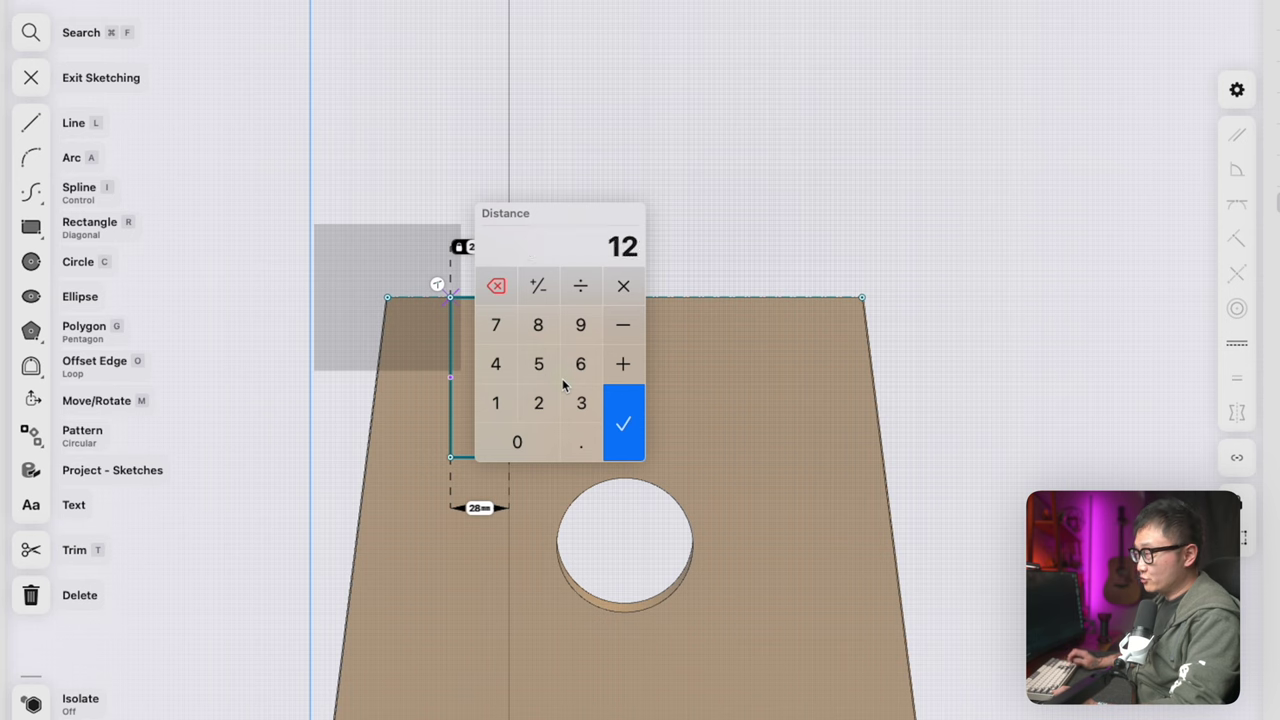
type("0")
key("Return")
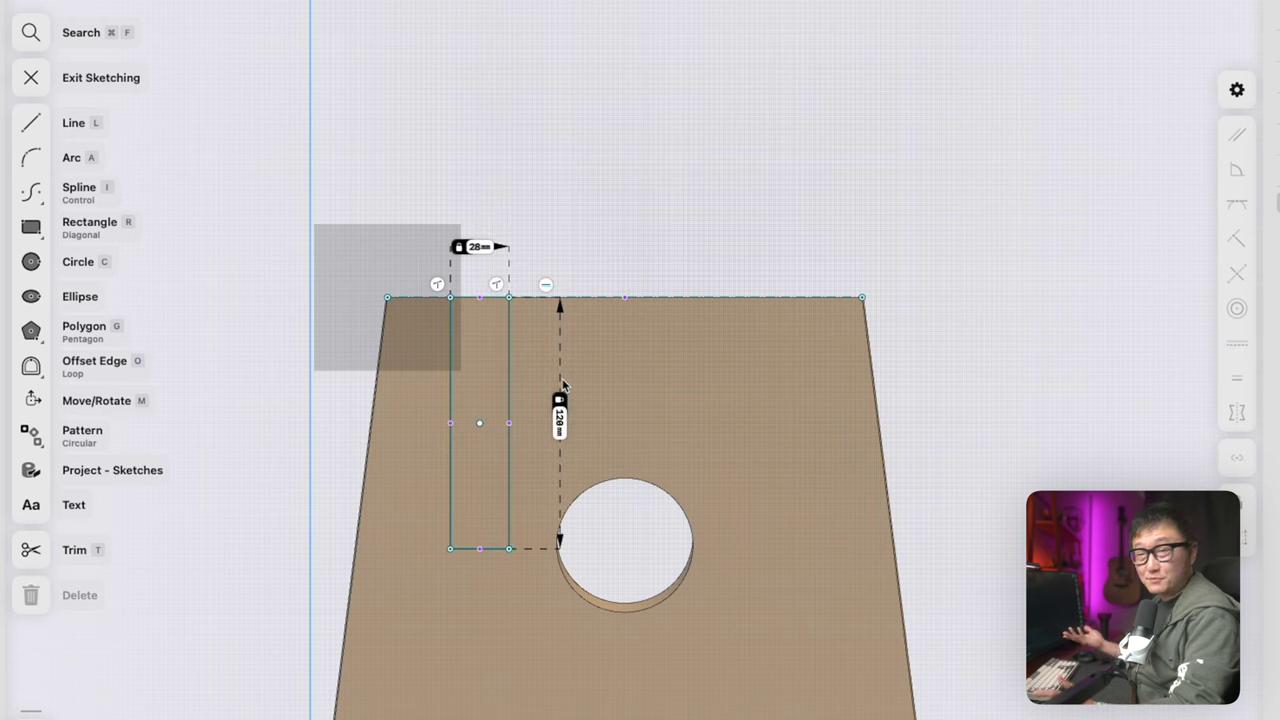
Place the rectangle 35 mm from the leg's top-left corner and exit the sketch
left_click(447, 298)
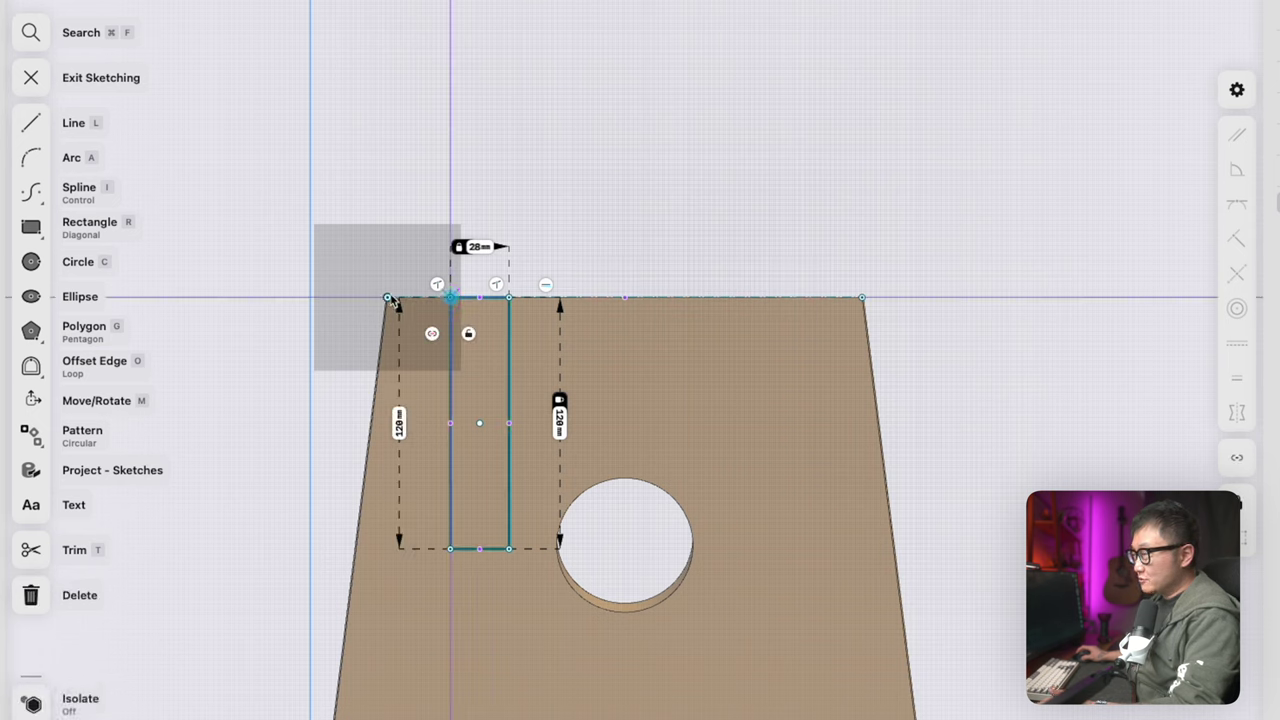
left_click(389, 298)
left_click(424, 349)
type("35")
key("Return")
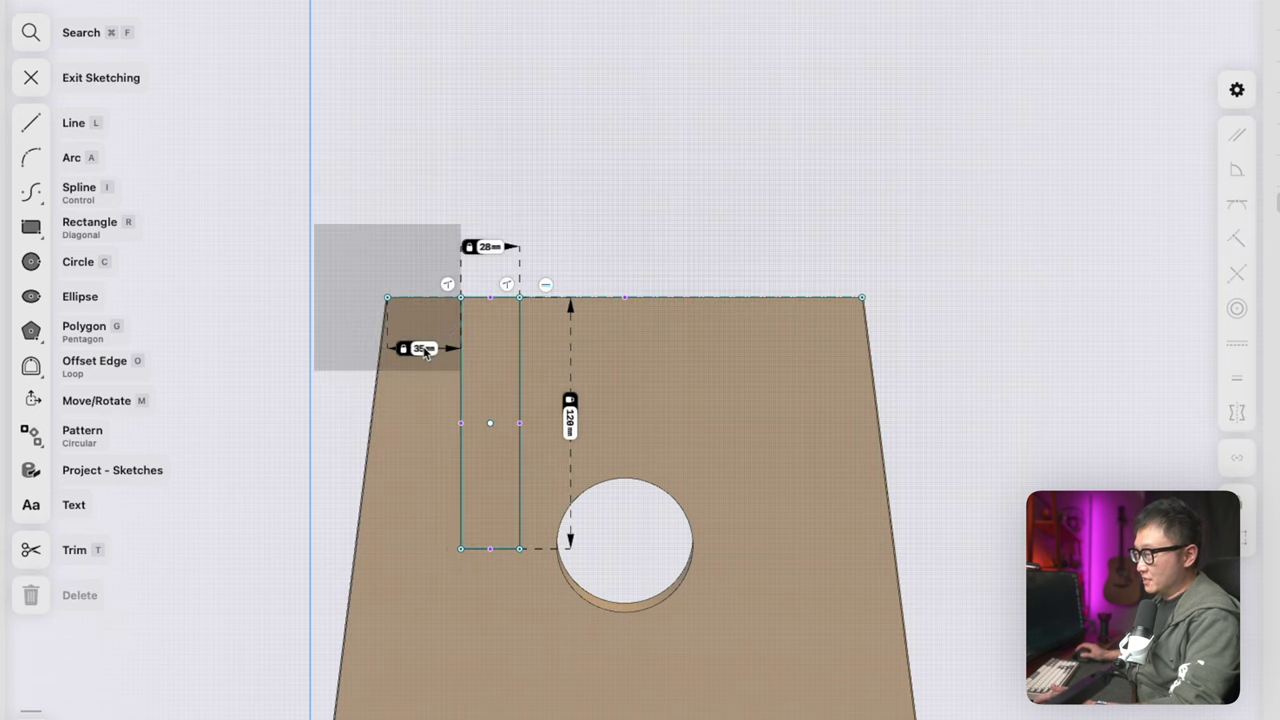
left_click(494, 443)
left_click(503, 551)
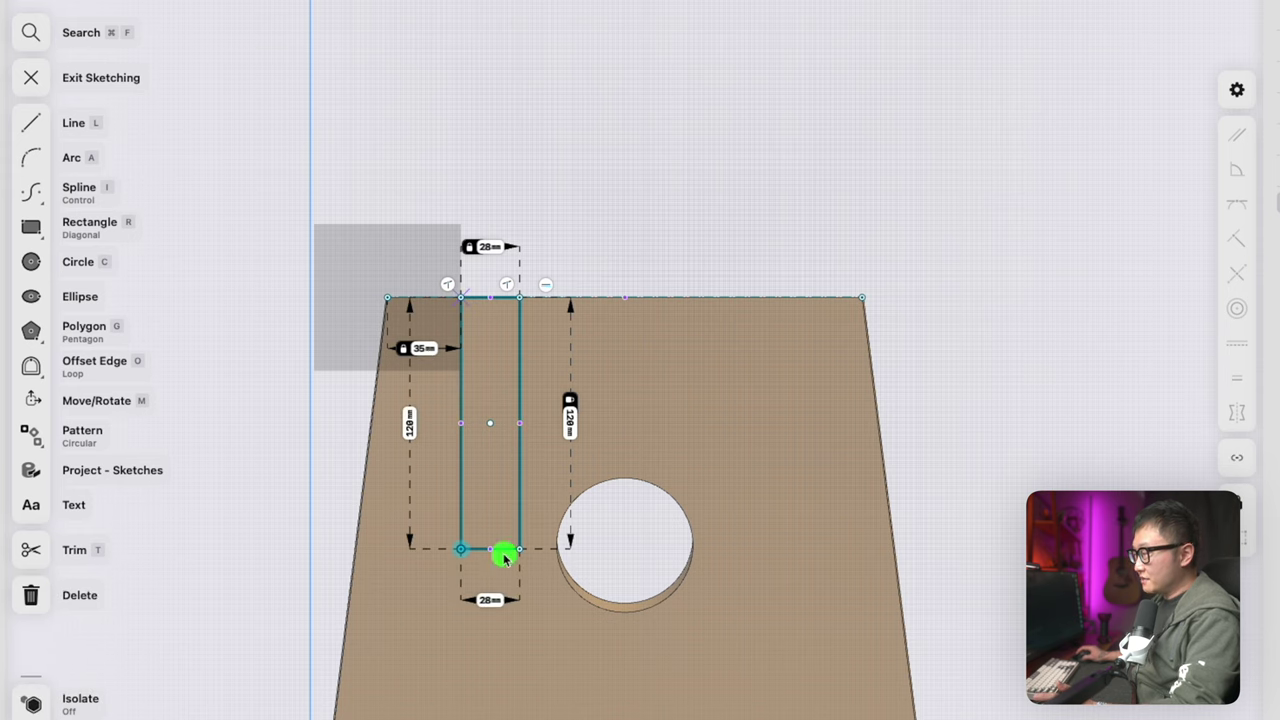
left_click(30, 78)
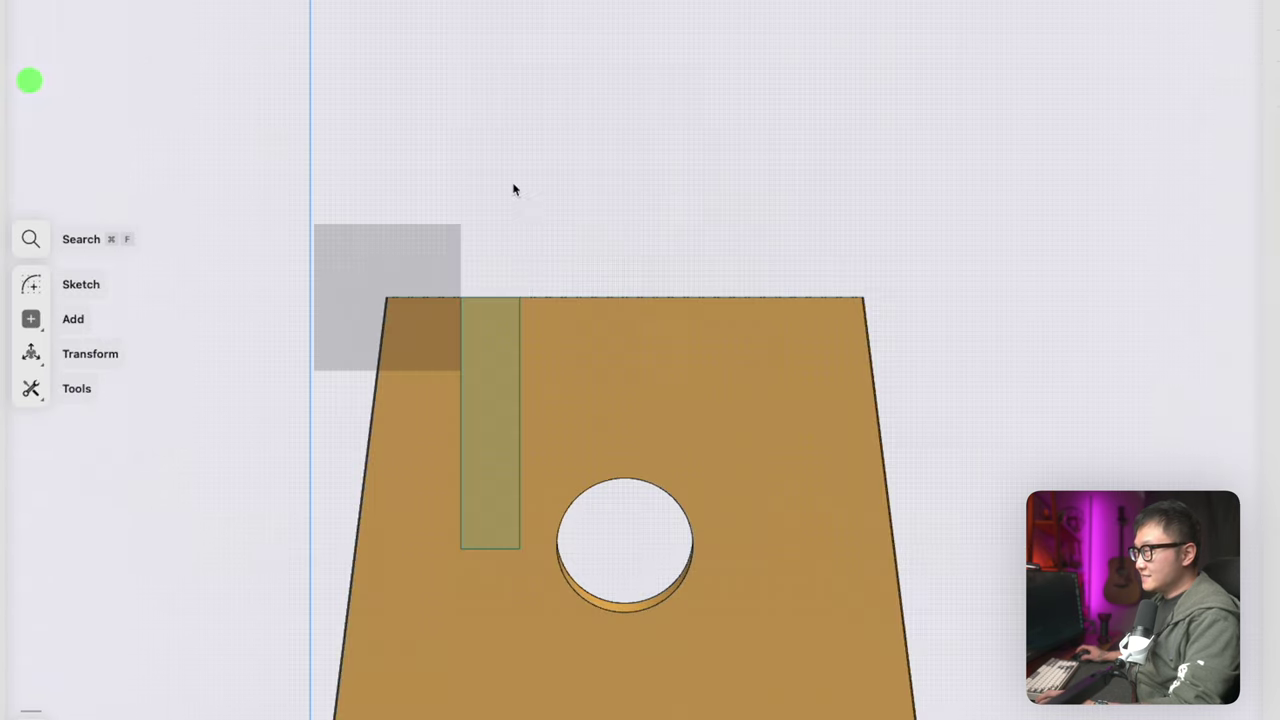
Extrude the 28 × 120 mm rectangle about 162 mm into a new body, Body 03
scroll(557, 319, "right", 10)
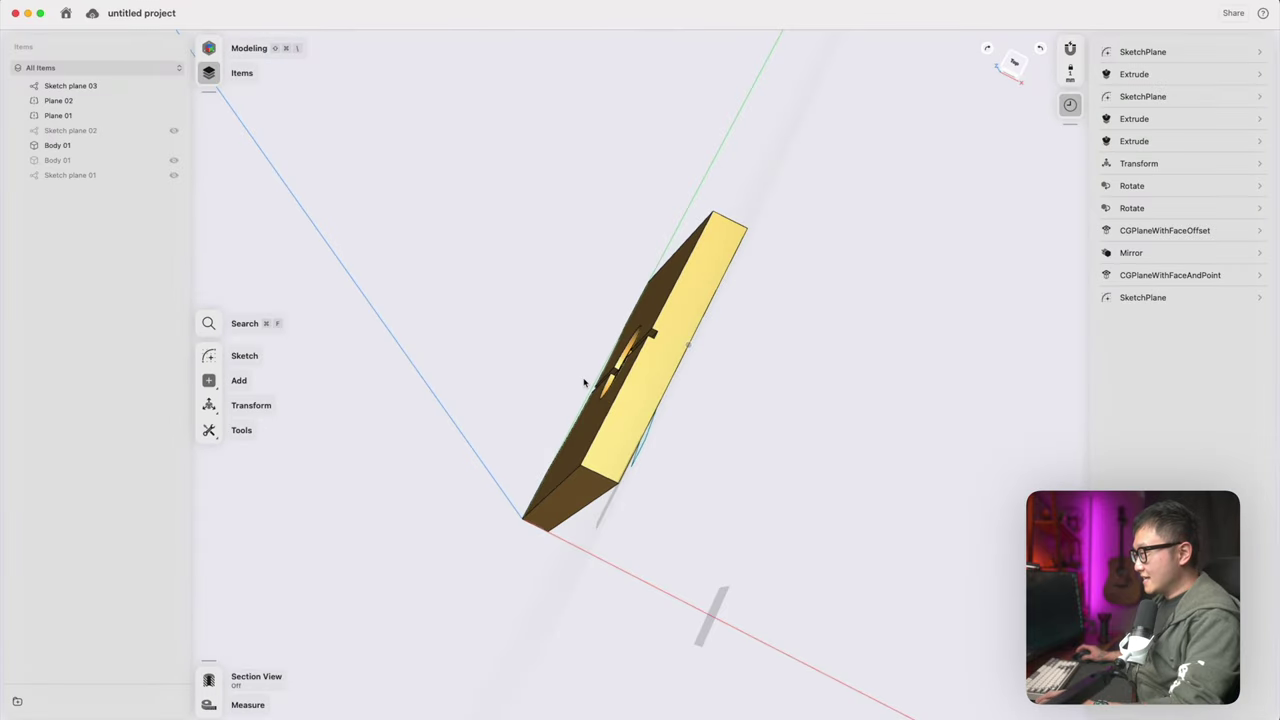
scroll(585, 382, "right", 5)
left_click(588, 428)
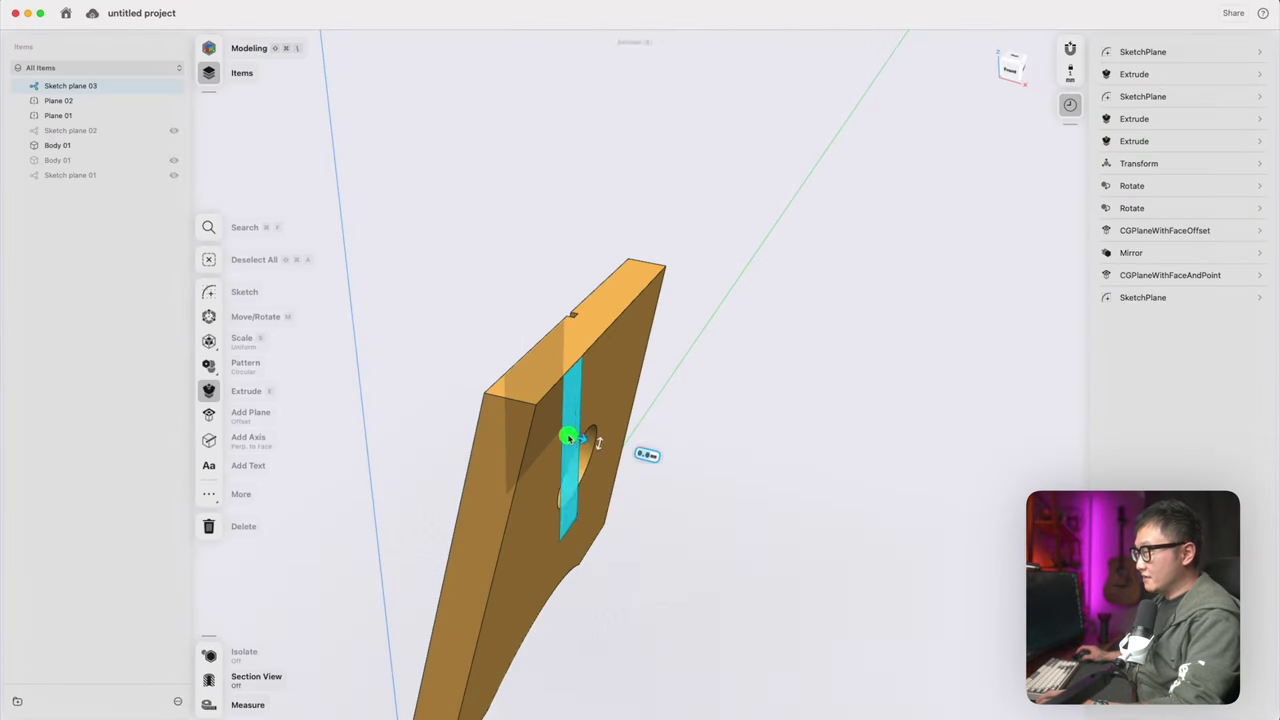
scroll(590, 428, "right", 3)
scroll(592, 420, "down", 1)
left_click_drag(603, 386, 760, 414)
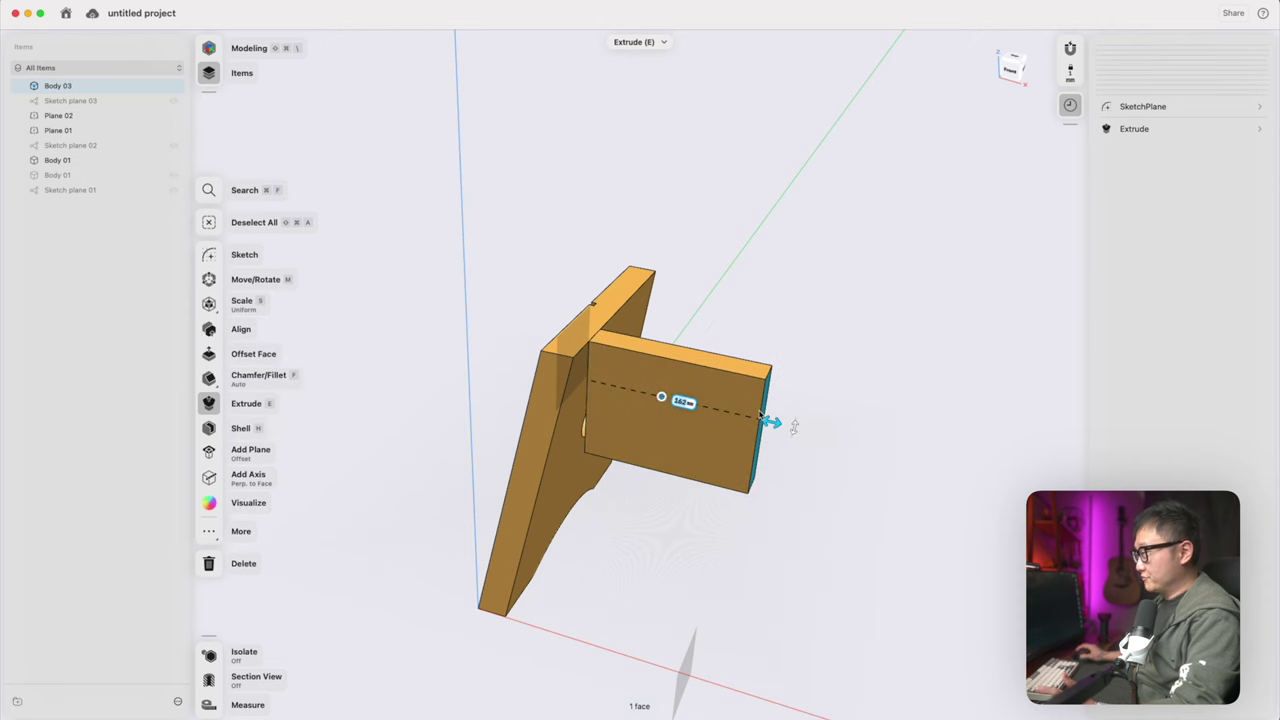
left_click(820, 397)
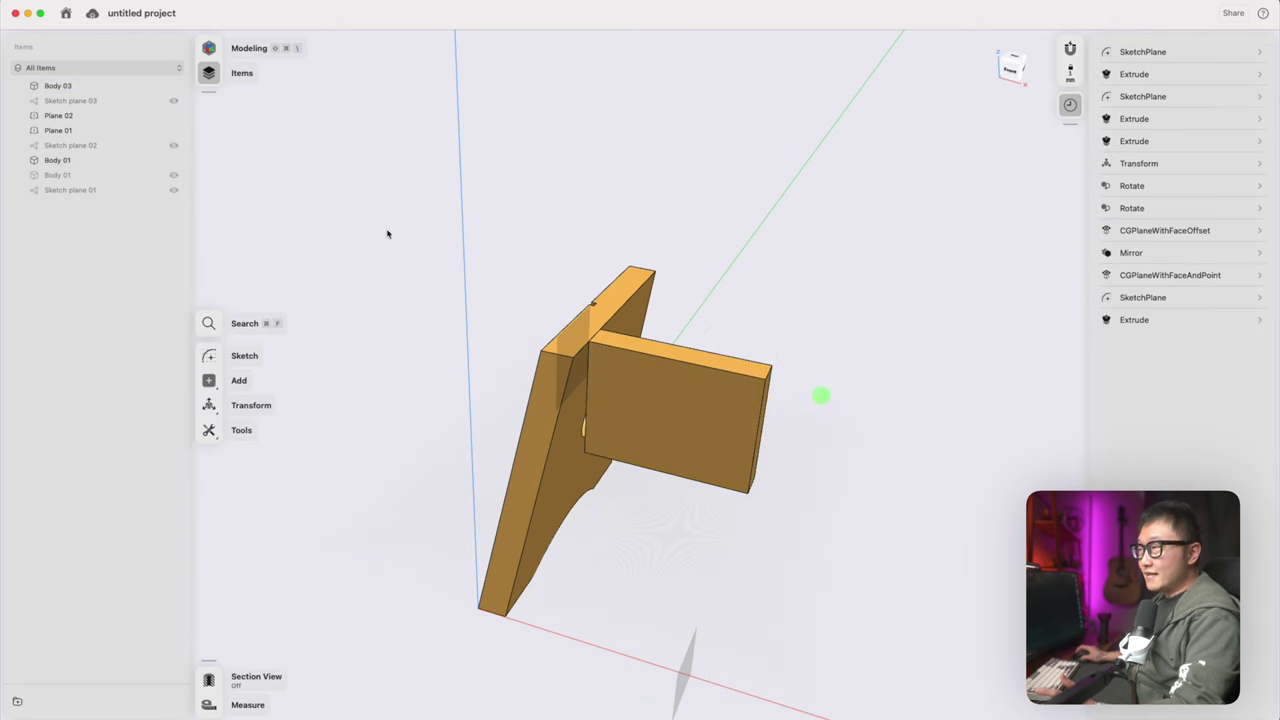
Unhide Body 01 and bound the crosspiece extrusion to the second leg's face instead of 162 mm
left_click(173, 176)
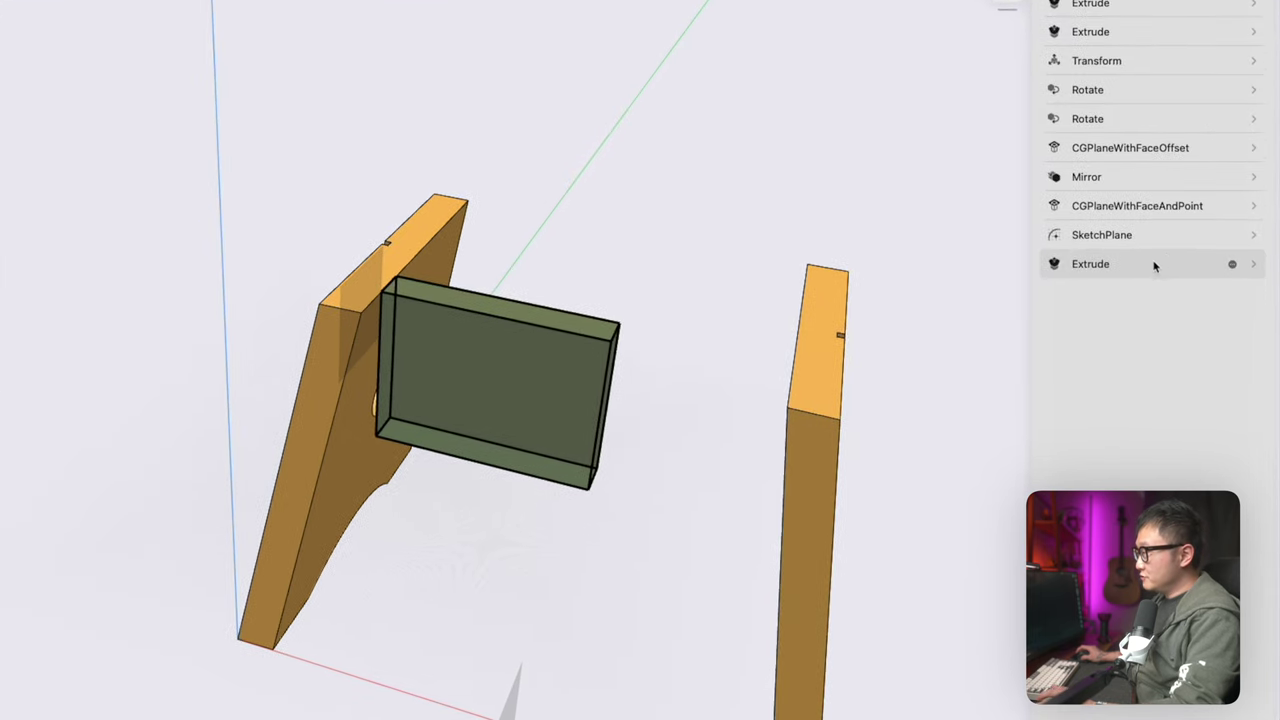
left_click(1255, 265)
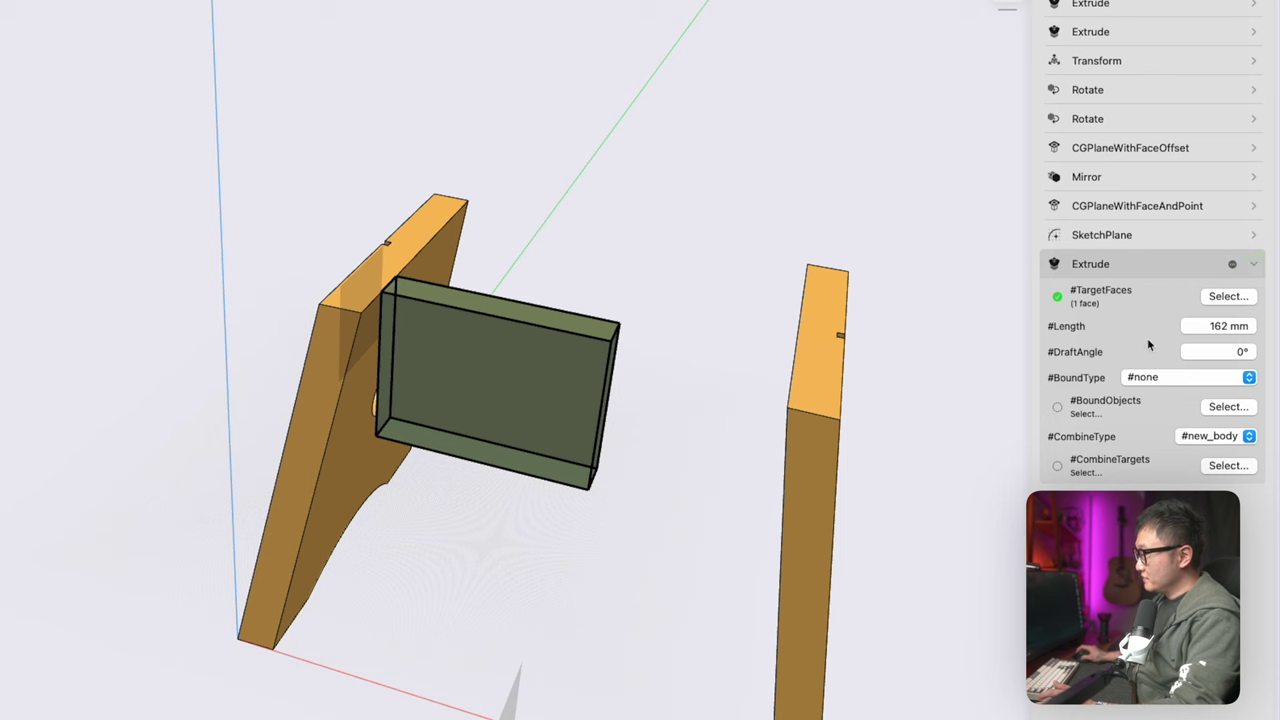
left_click(1193, 378)
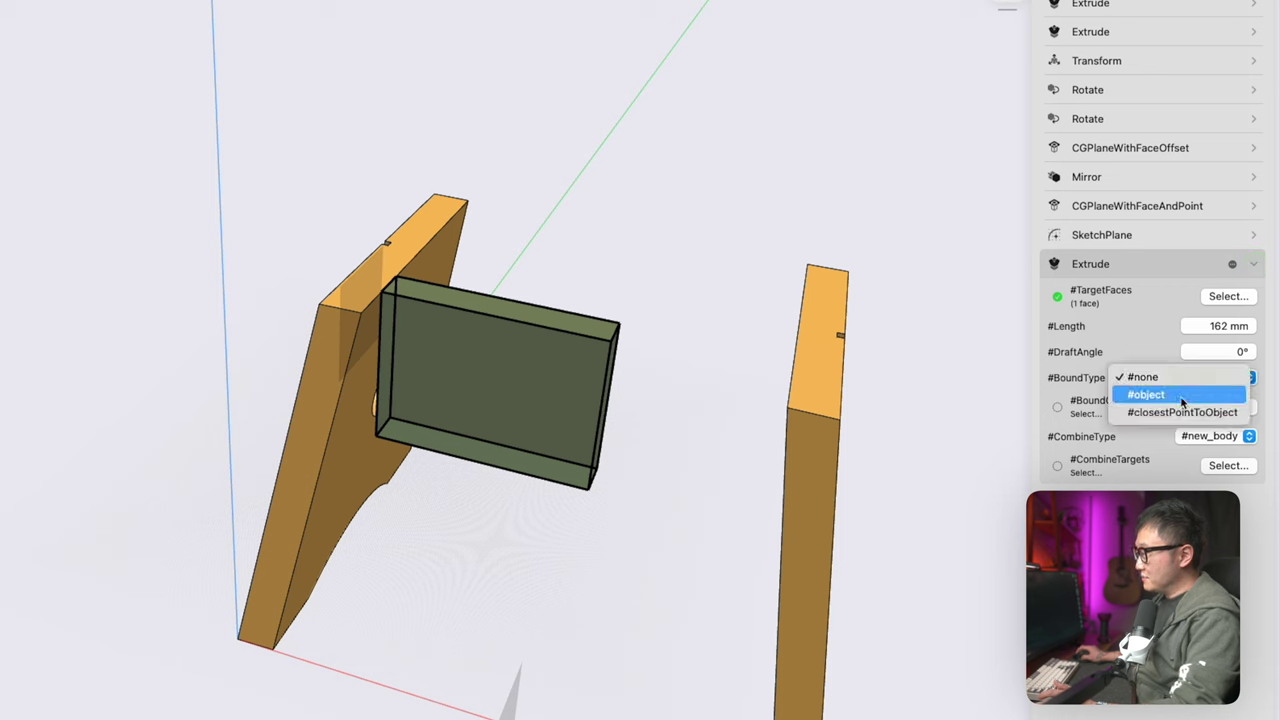
left_click(1181, 395)
left_click(1253, 264)
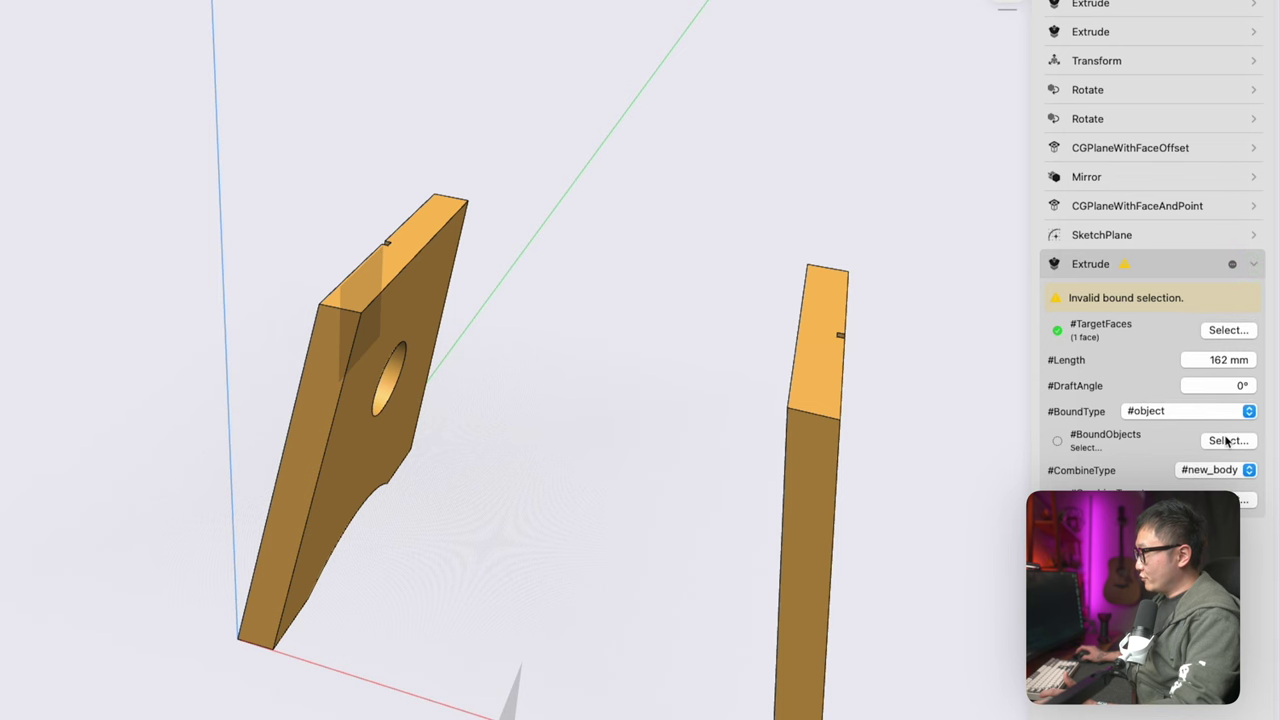
left_click(1226, 441)
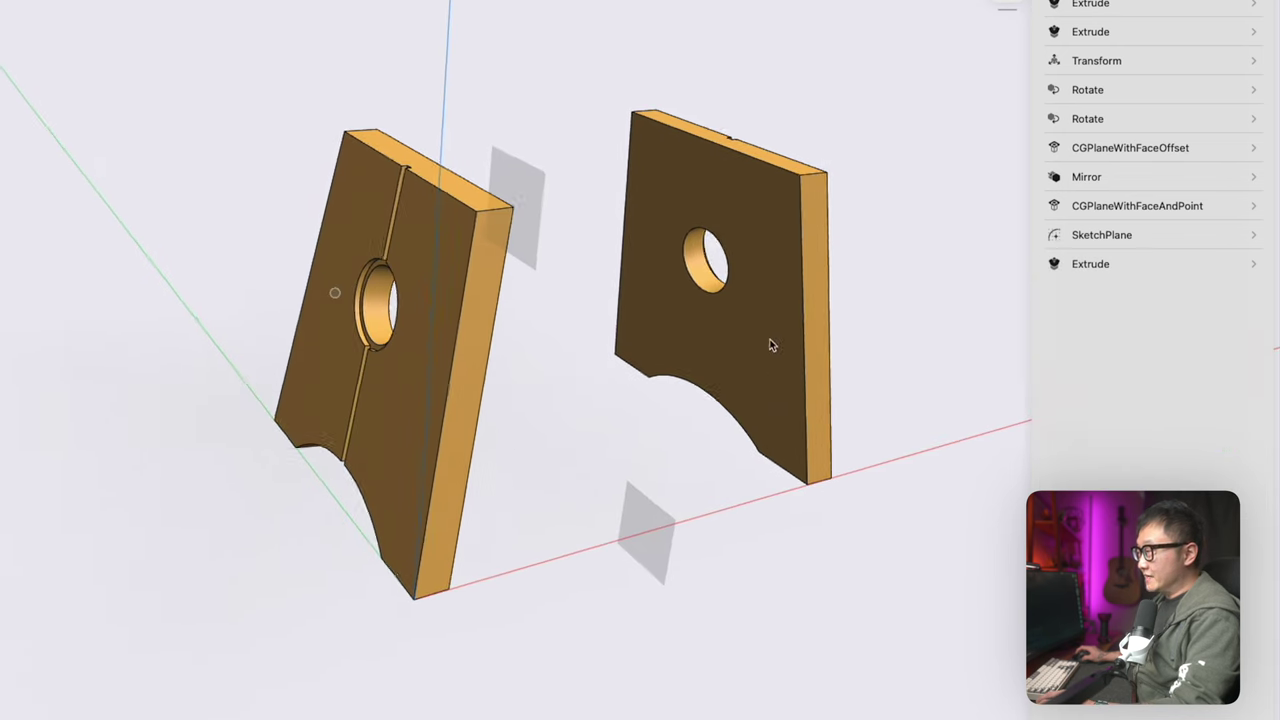
left_click(725, 243)
left_click(30, 290)
middle_click_drag(722, 258, 794, 251)
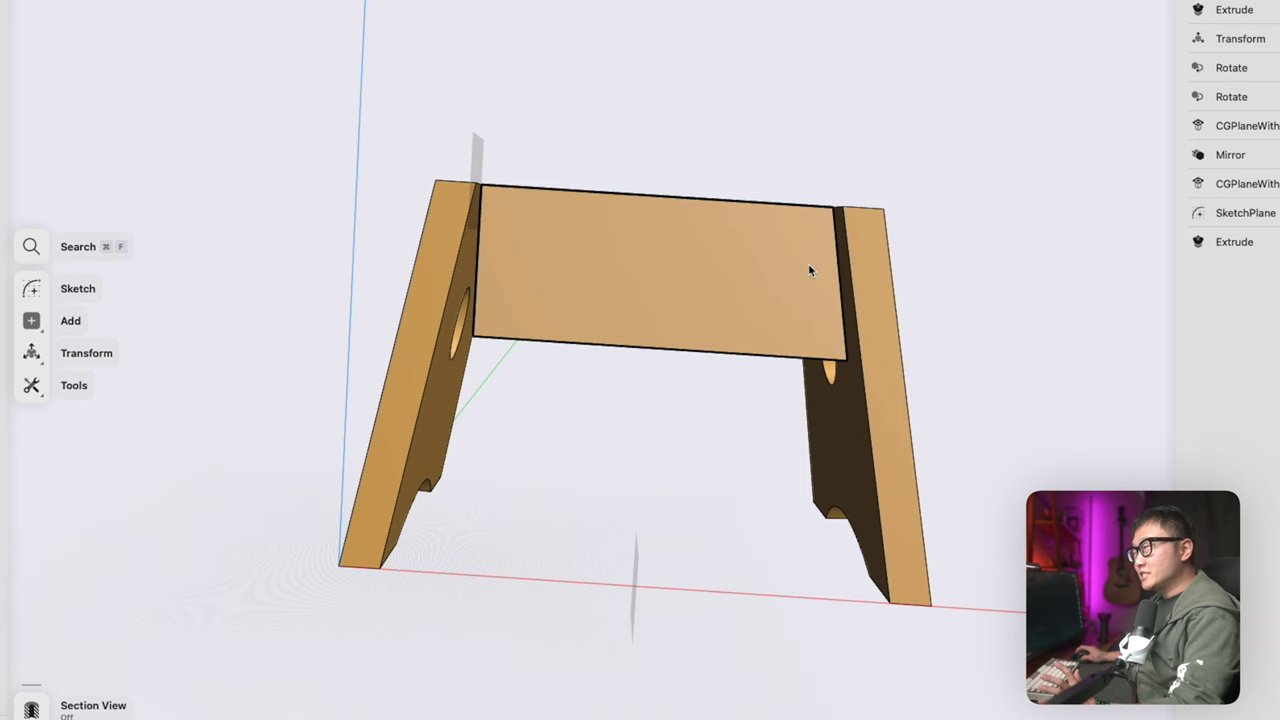
middle_click_drag(812, 264, 836, 368)
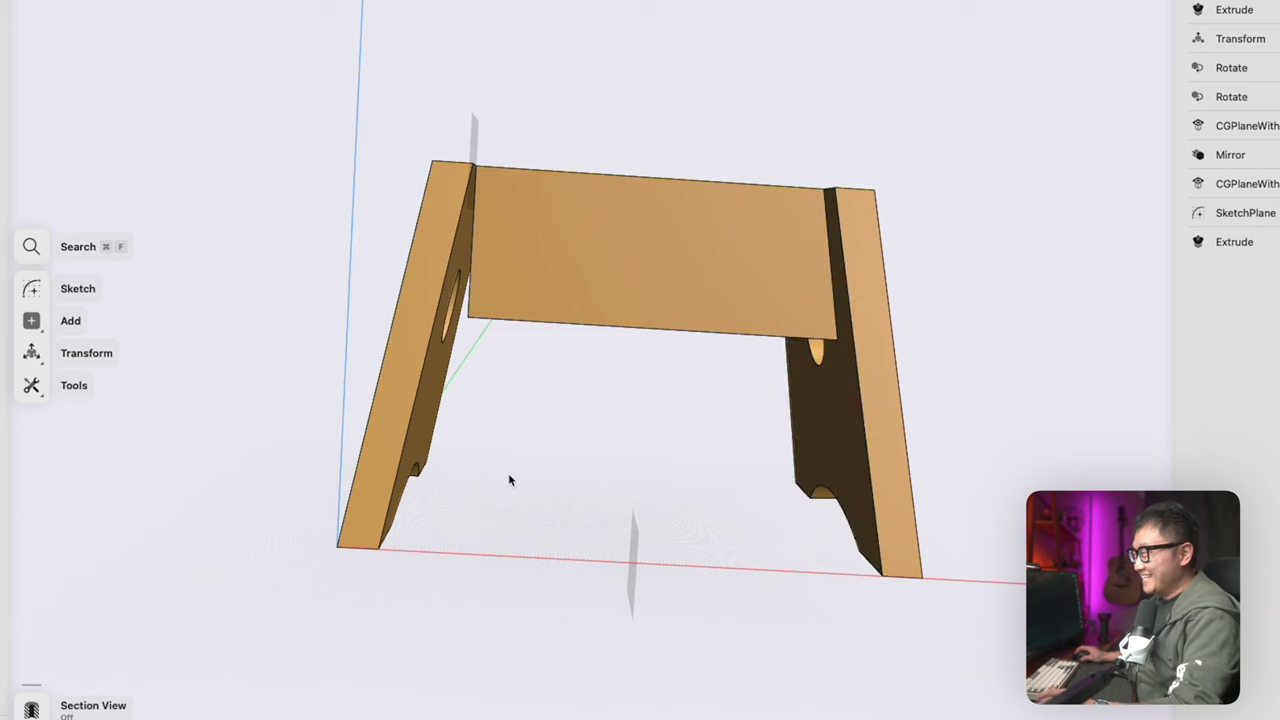
middle_click_drag(504, 382, 510, 328)
Replace the crosspiece's end face with the first leg's slanted inner face
left_click(532, 362)
left_click(510, 313)
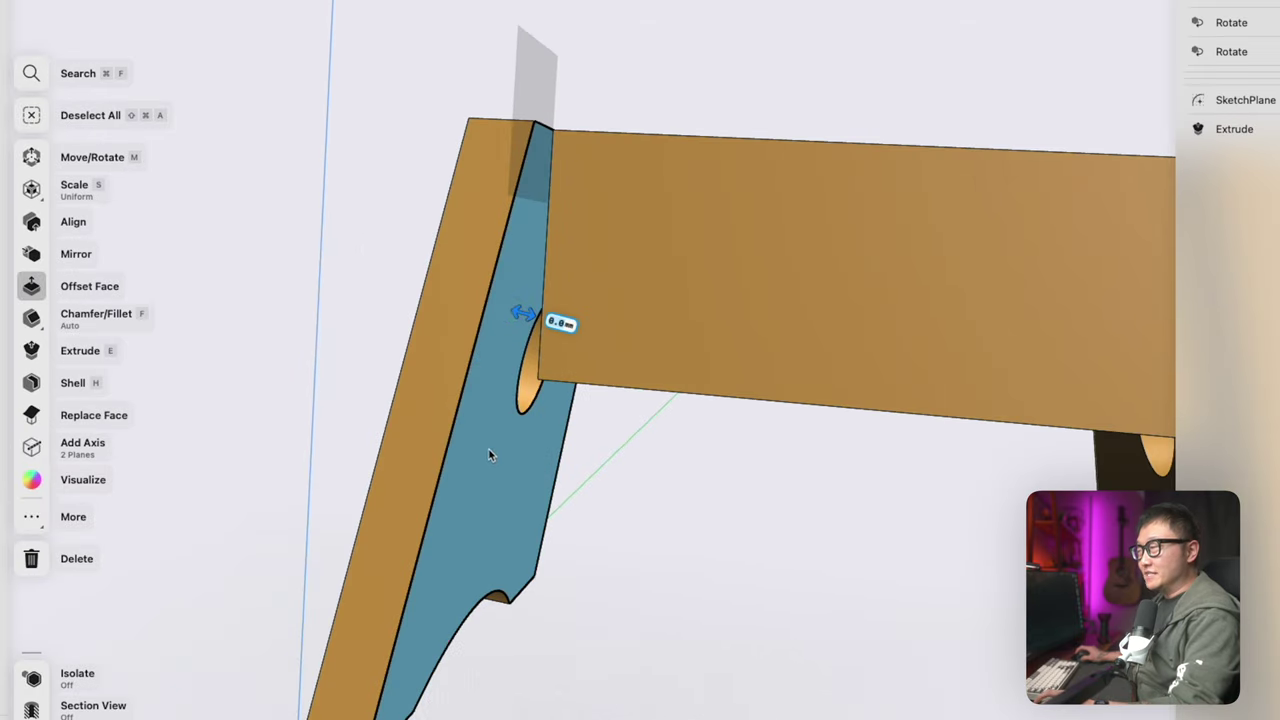
left_click(31, 421)
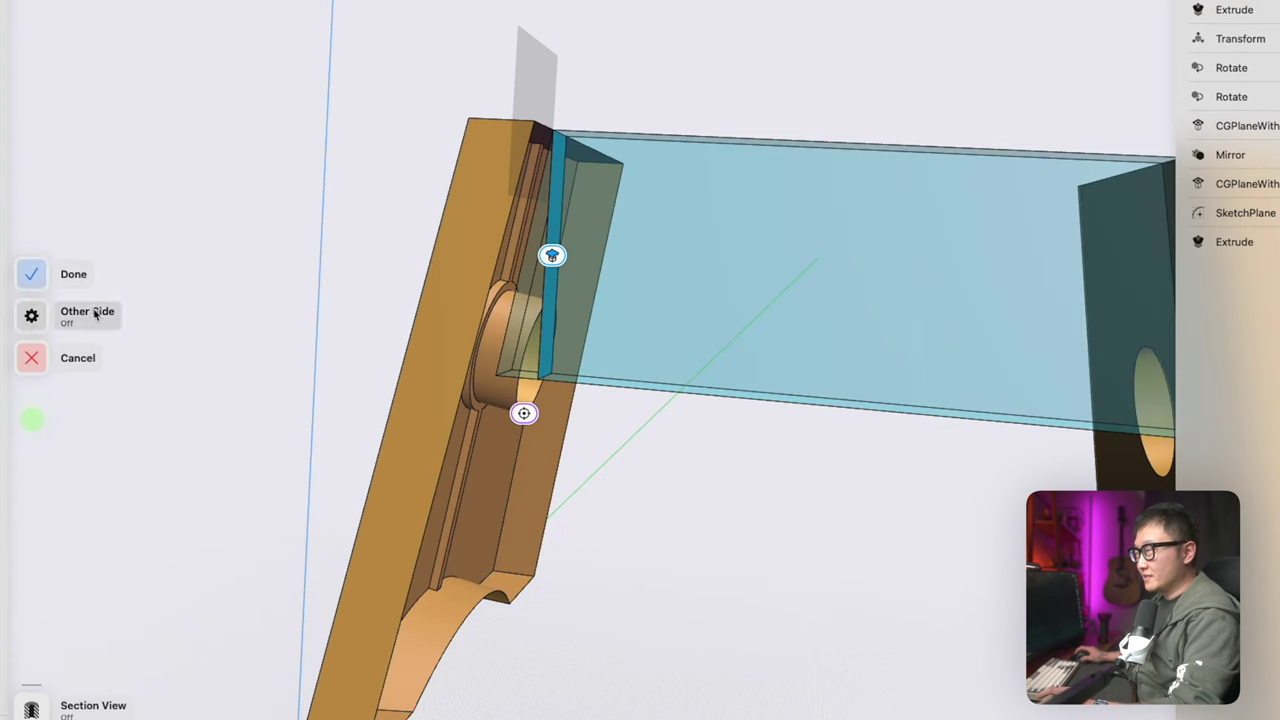
left_click(33, 272)
Start a new sketch on the crosspiece's front face
mouse_move(597, 346)
right_mouse_down()
mouse_move(714, 271)
mouse_move(365, 350)
mouse_move(417, 366)
mouse_move(407, 359)
right_mouse_up()
right_click_drag(509, 334, 366, 517)
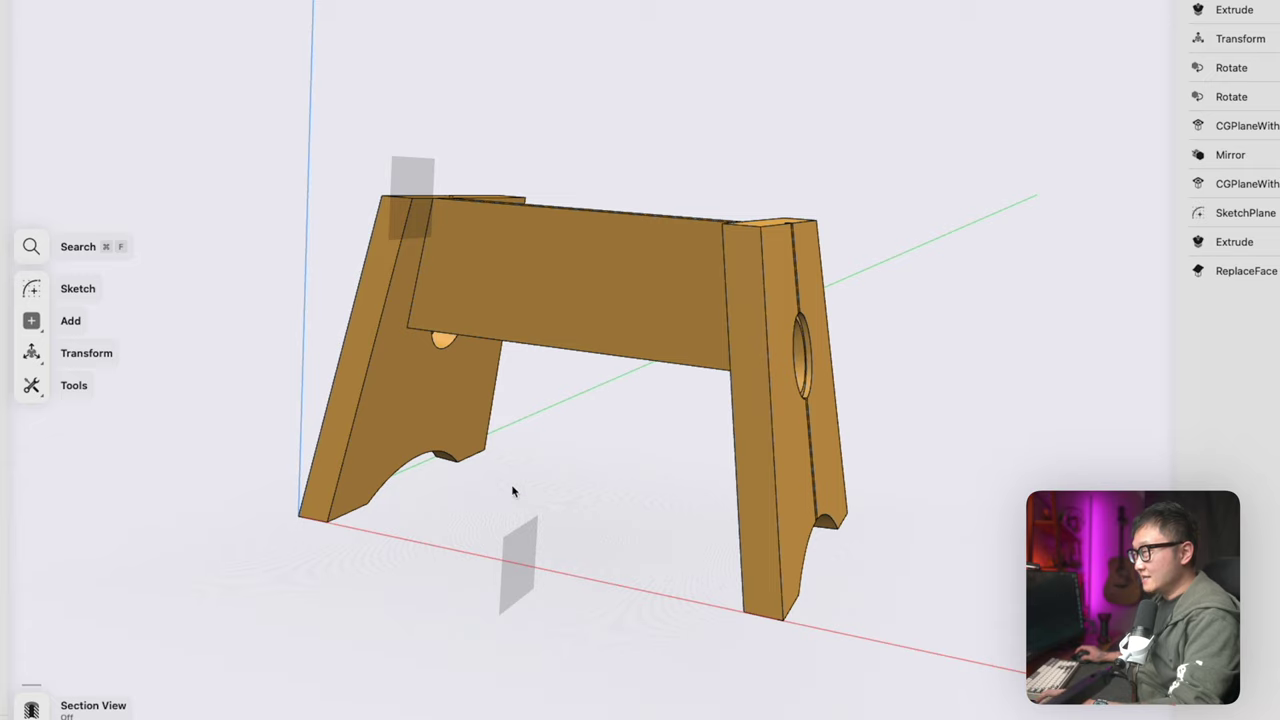
left_click(597, 294)
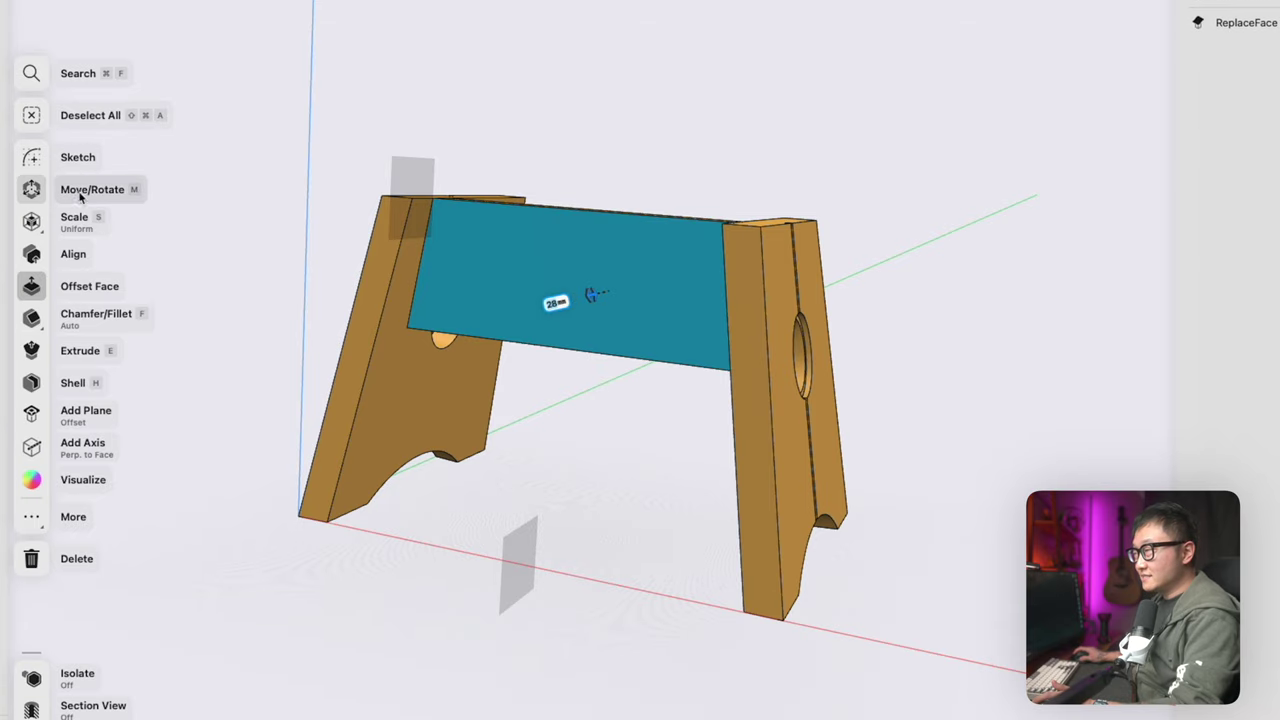
left_click(32, 157)
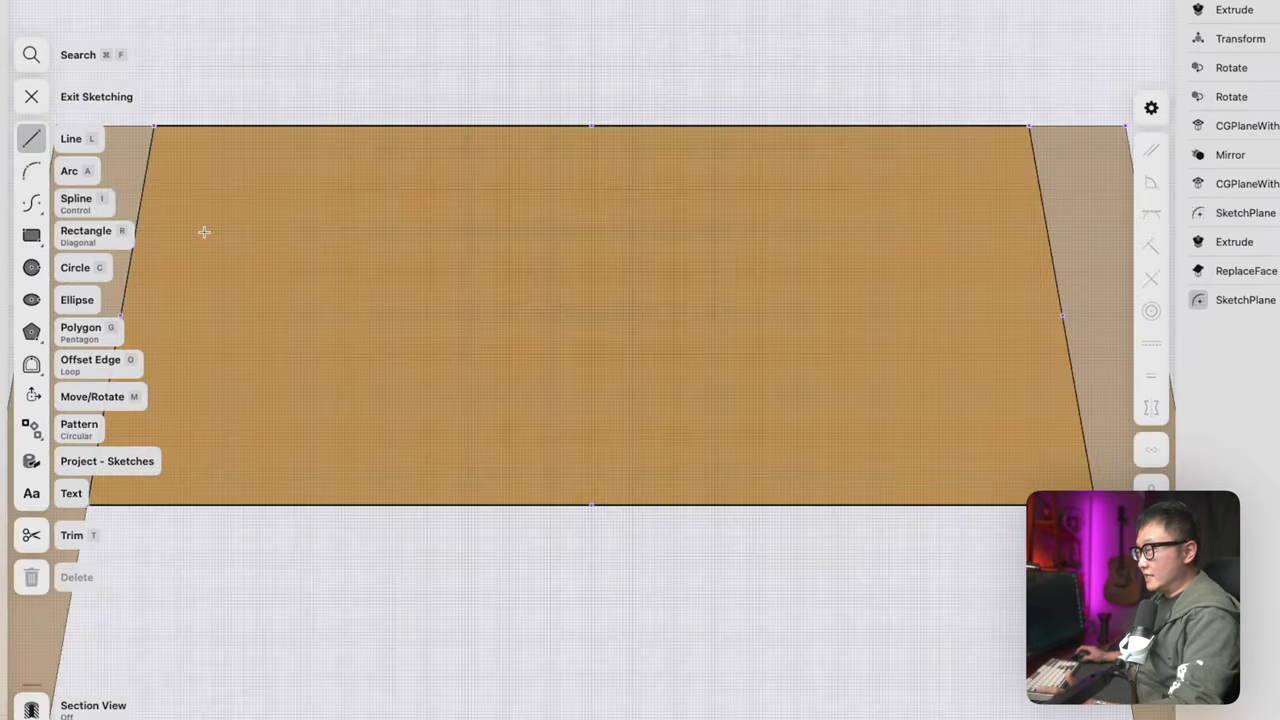
Draw a vertical construction line down from the apron's bottom-edge midpoint
left_click(591, 425)
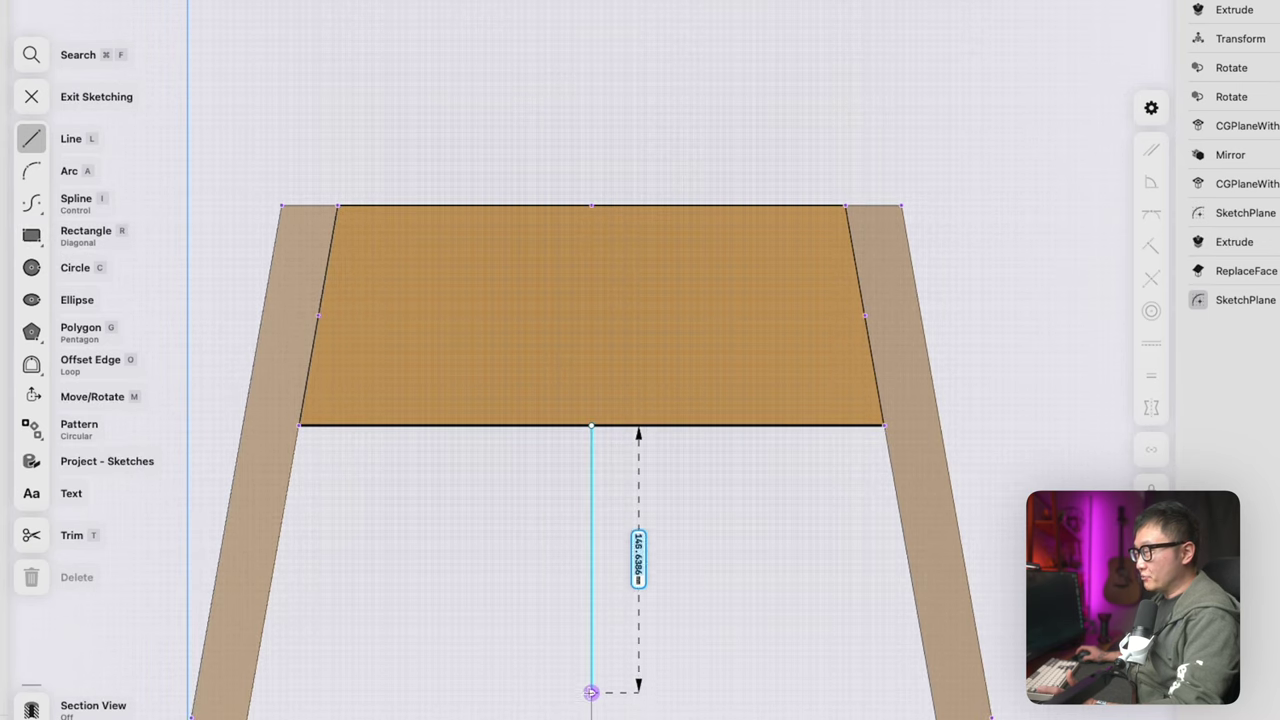
left_click(590, 707)
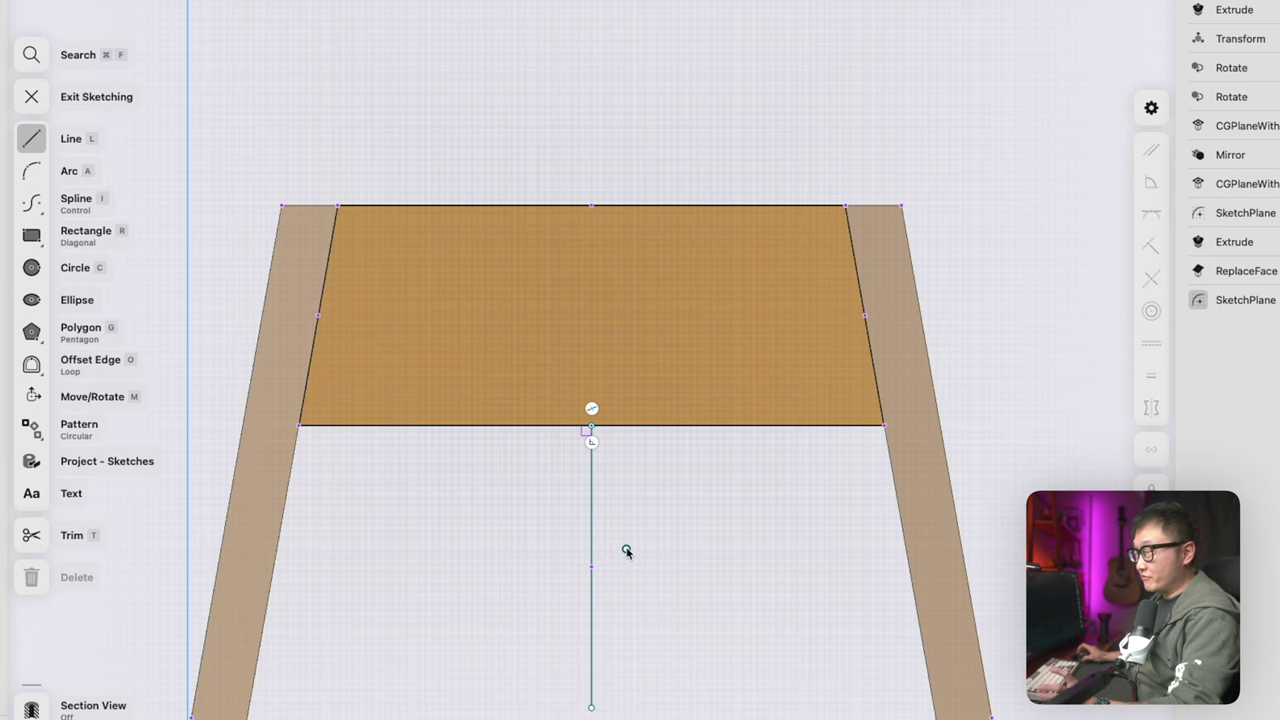
key("Escape")
left_click(591, 543)
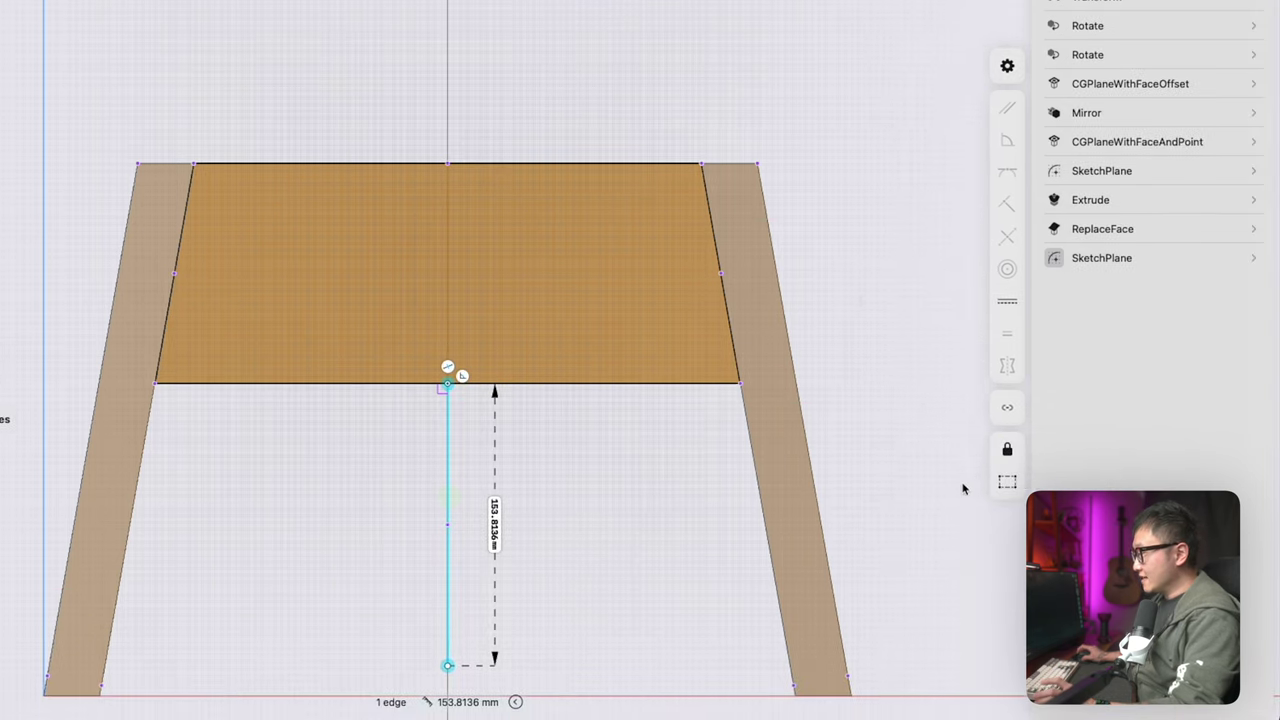
left_click(943, 482)
left_click(634, 488)
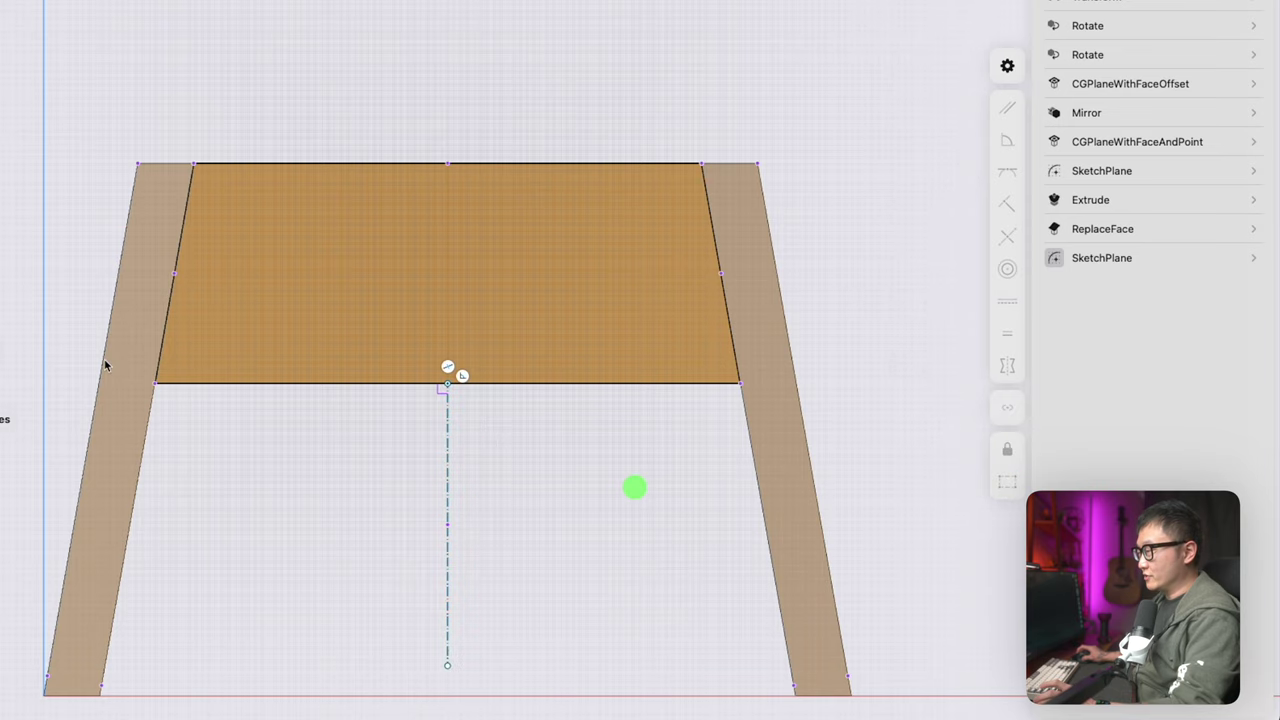
Draw a circle centred on the construction line, well below the apron
left_click(28, 270)
scroll(596, 487, "down", 3)
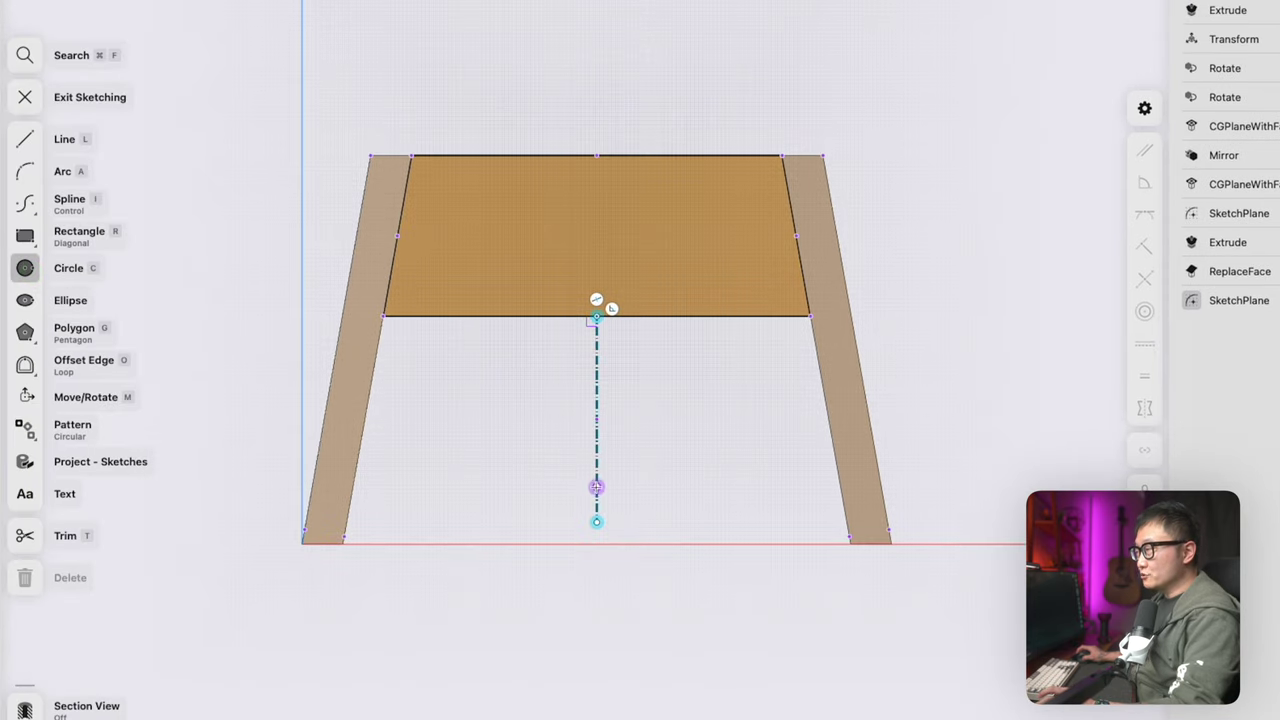
left_click(596, 489)
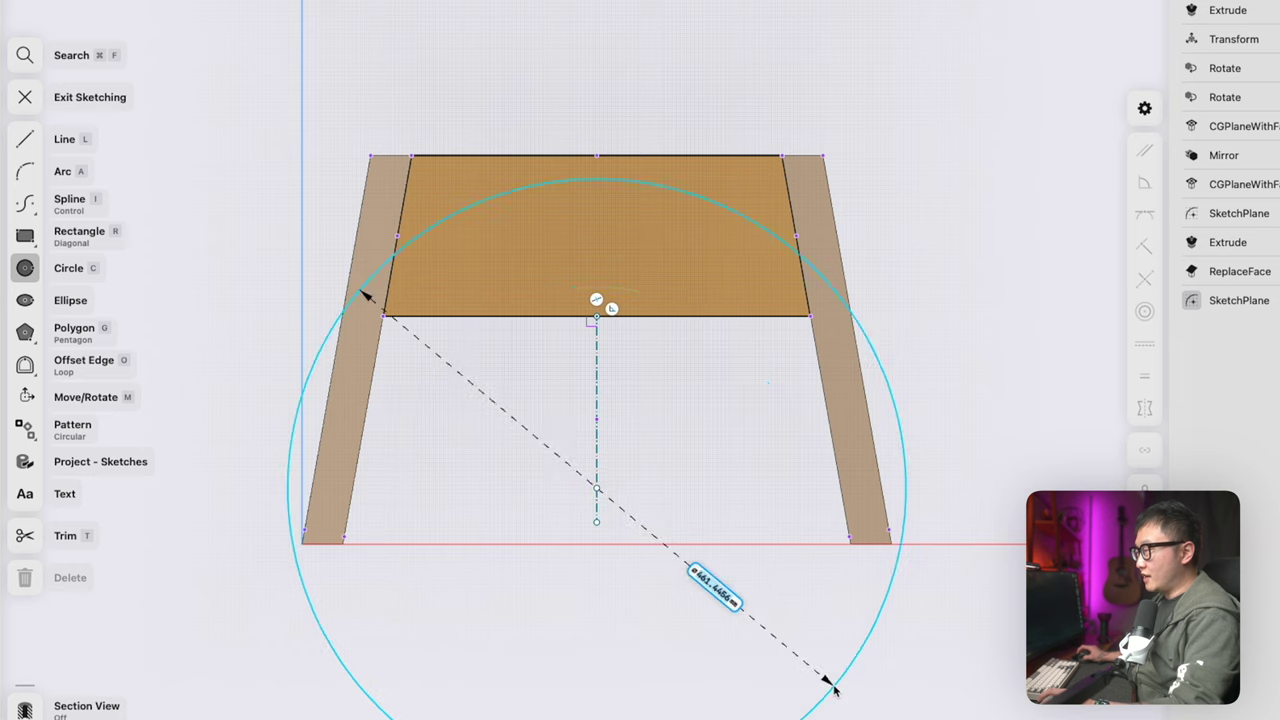
left_click(880, 713)
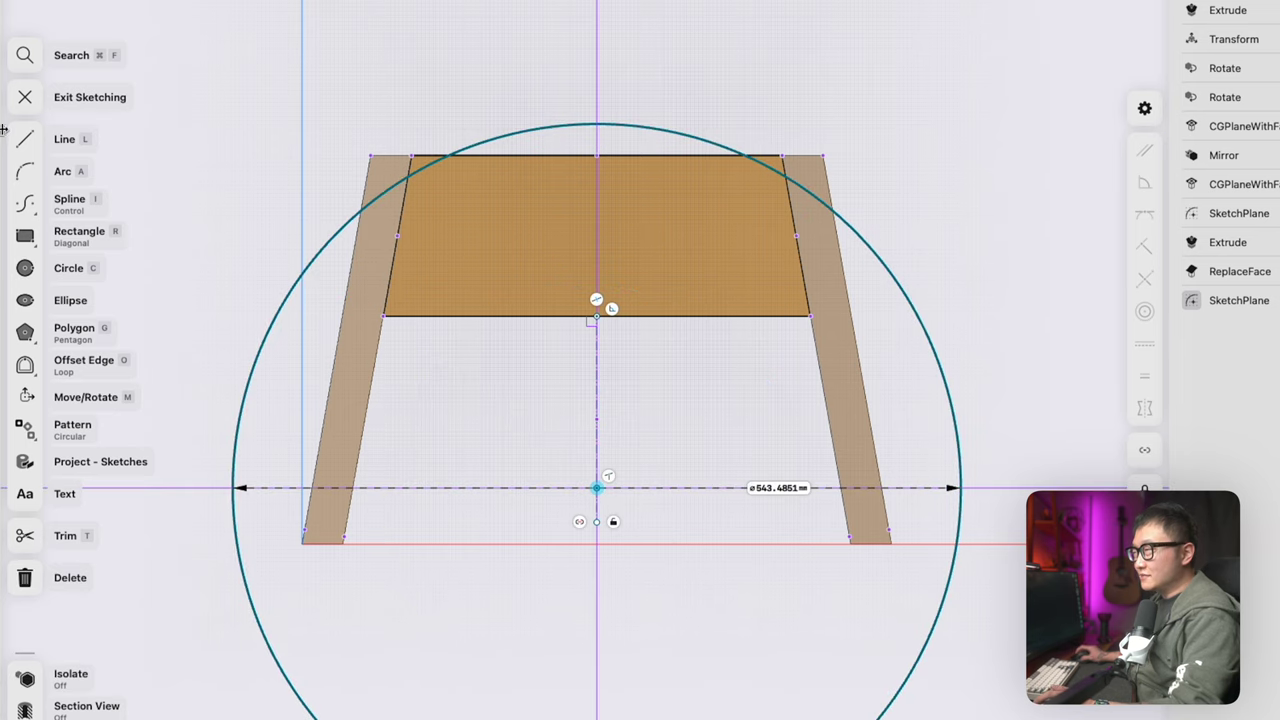
left_click_drag(596, 489, 596, 645)
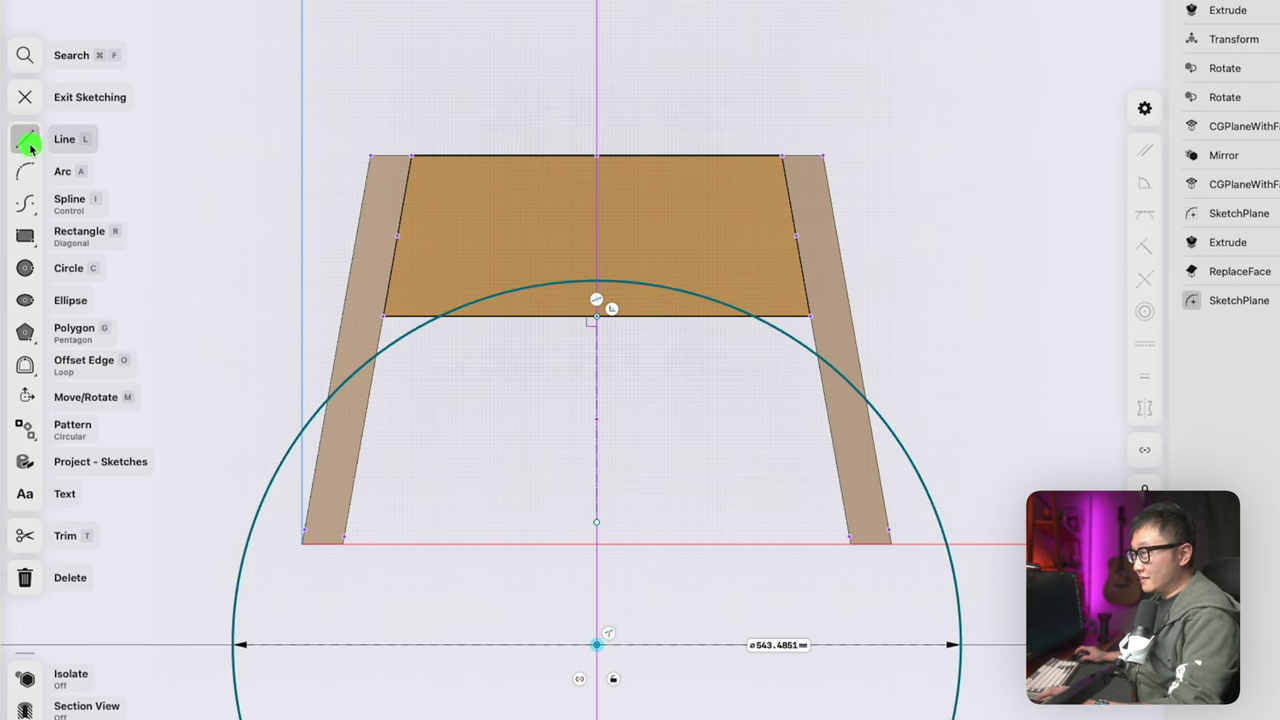
Add a short construction line from the bottom edge up to the arc, dimensioned at 50 mm
left_click(30, 146)
scroll(606, 312, "up", 5)
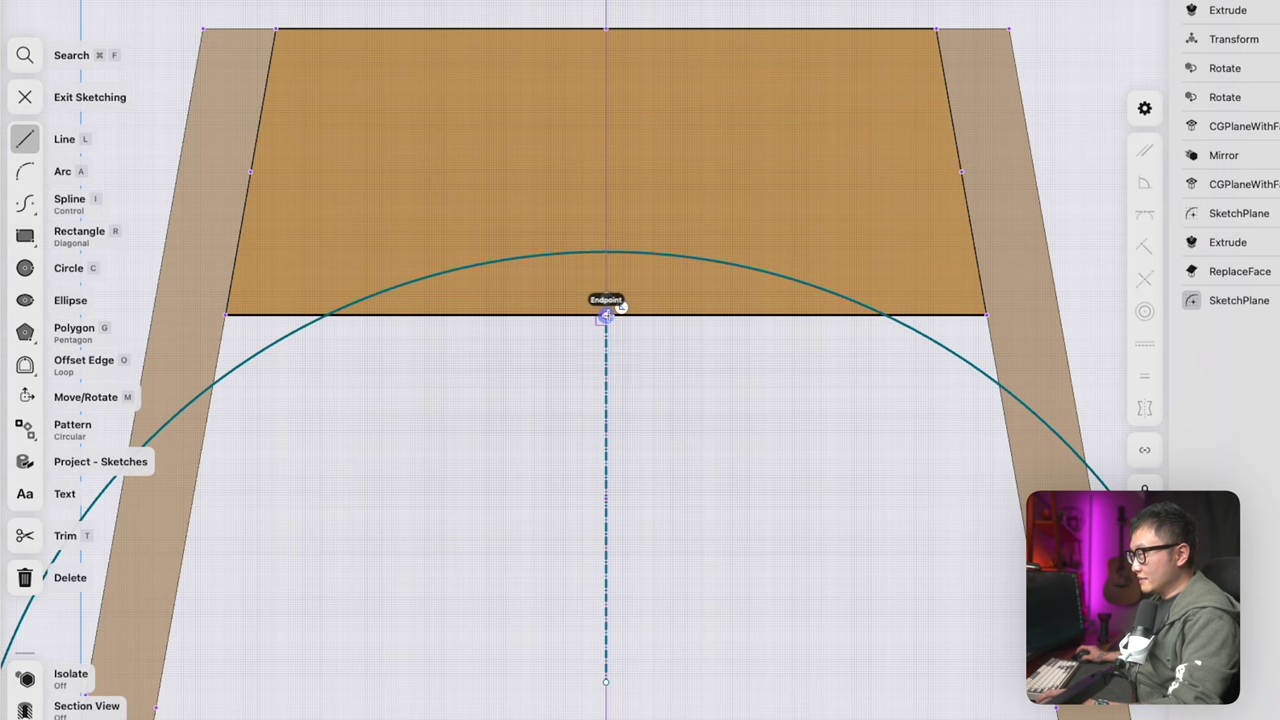
left_click(606, 314)
left_click(607, 254)
left_click(606, 274)
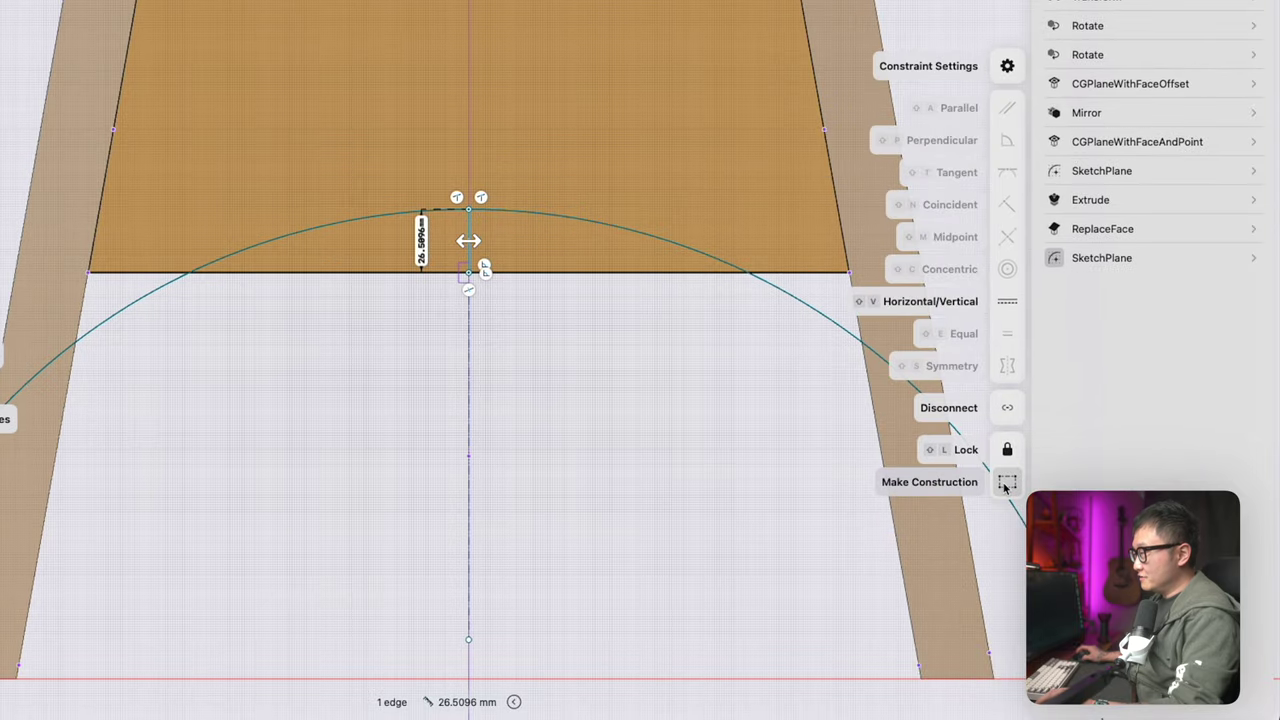
left_click(1006, 484)
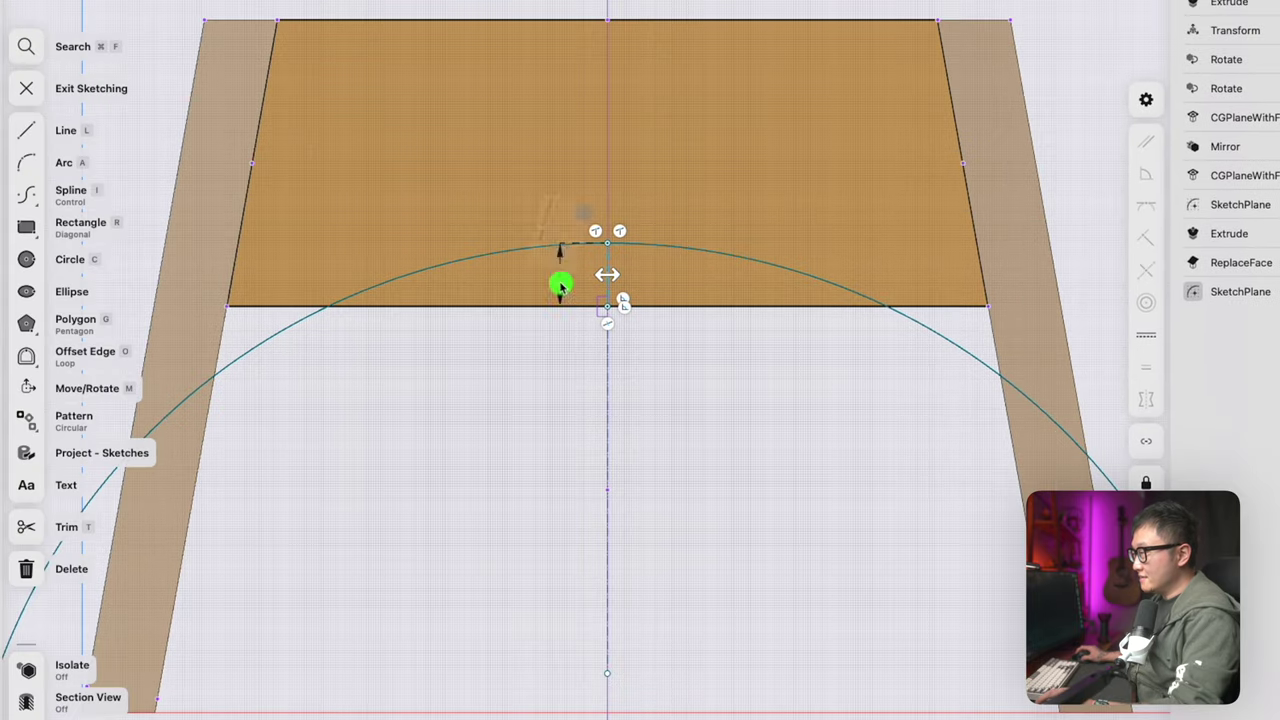
left_click(561, 287)
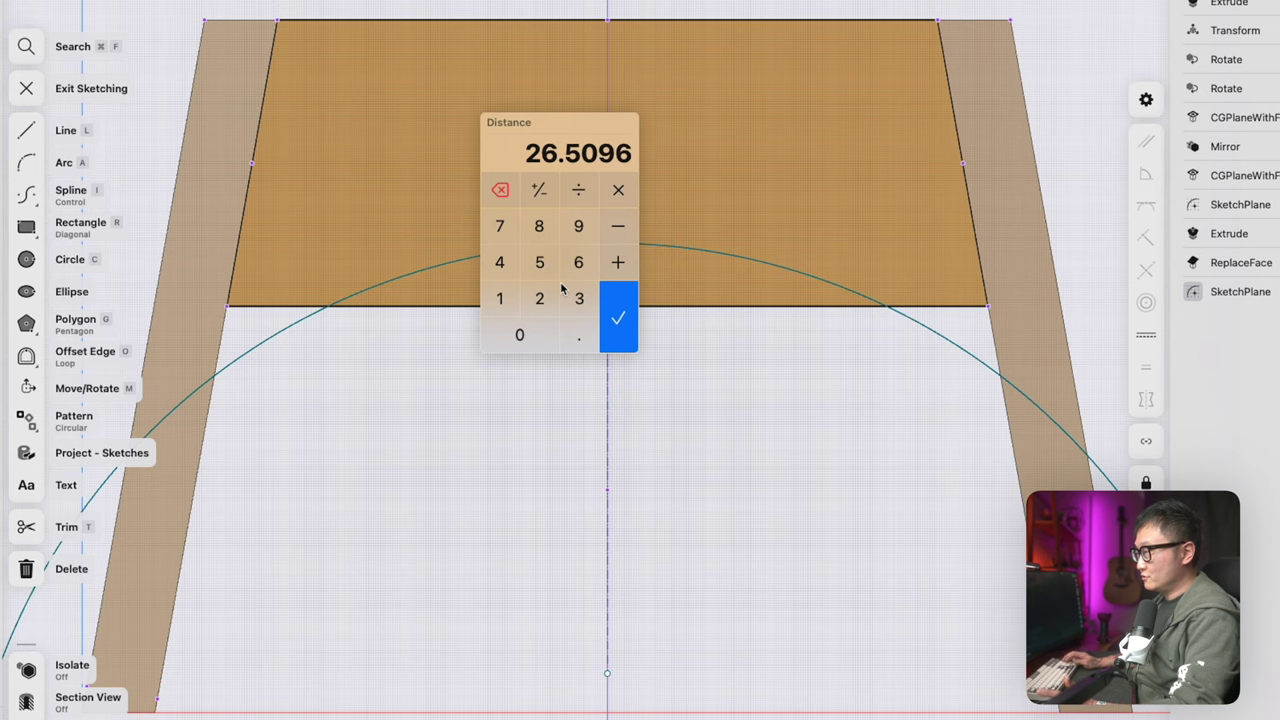
key("Return")
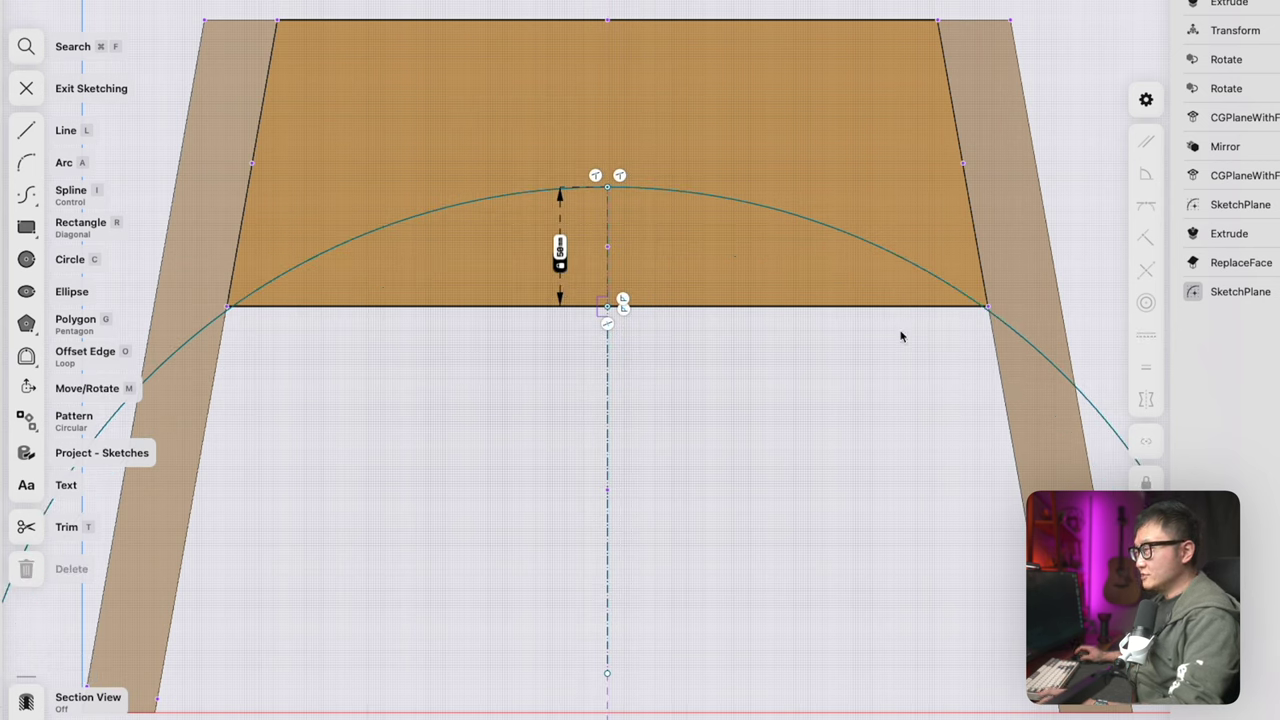
Set the circle's diameter to 5000 mm, exit the sketch, and select the band beneath the arc
scroll(912, 356, "down", 5)
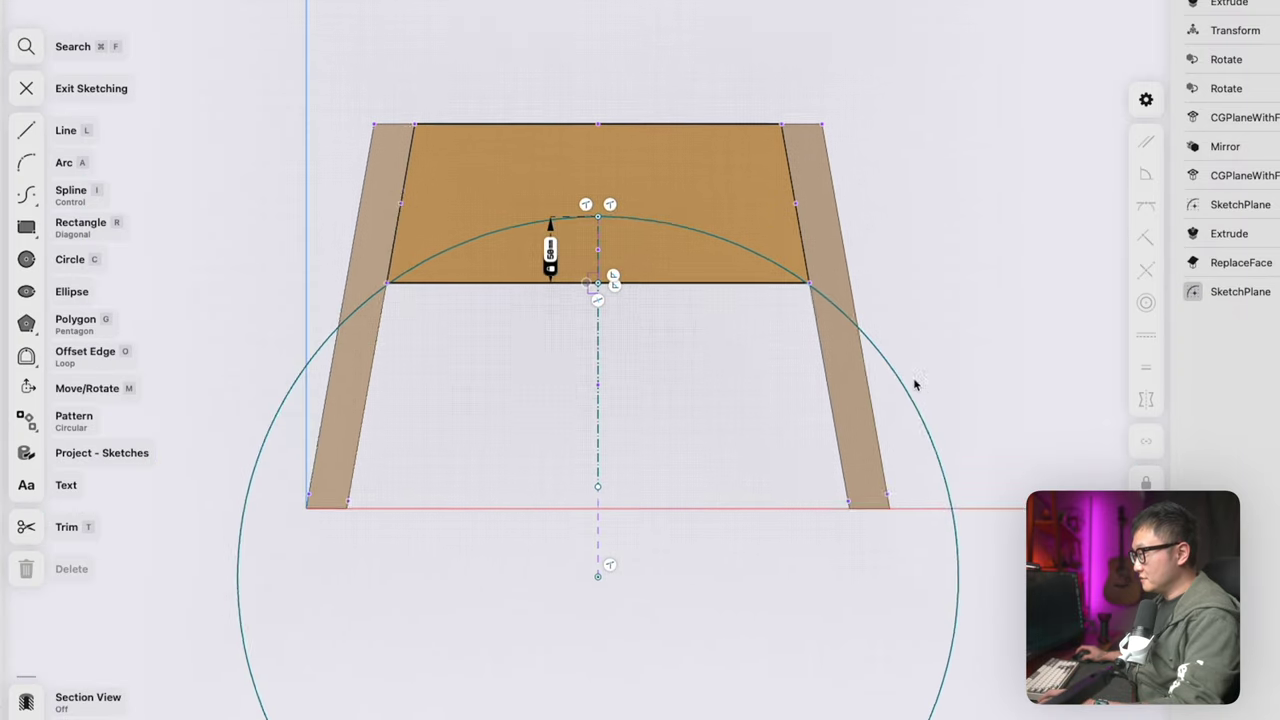
left_click(928, 432)
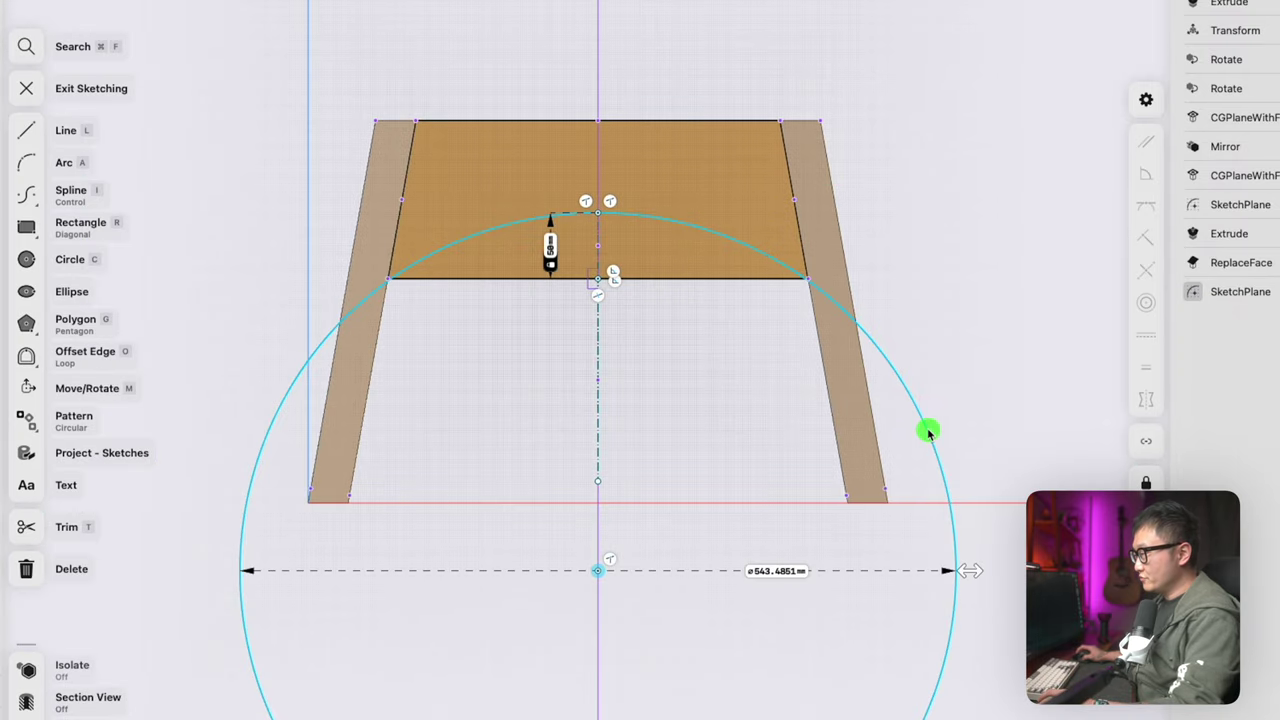
left_click(758, 571)
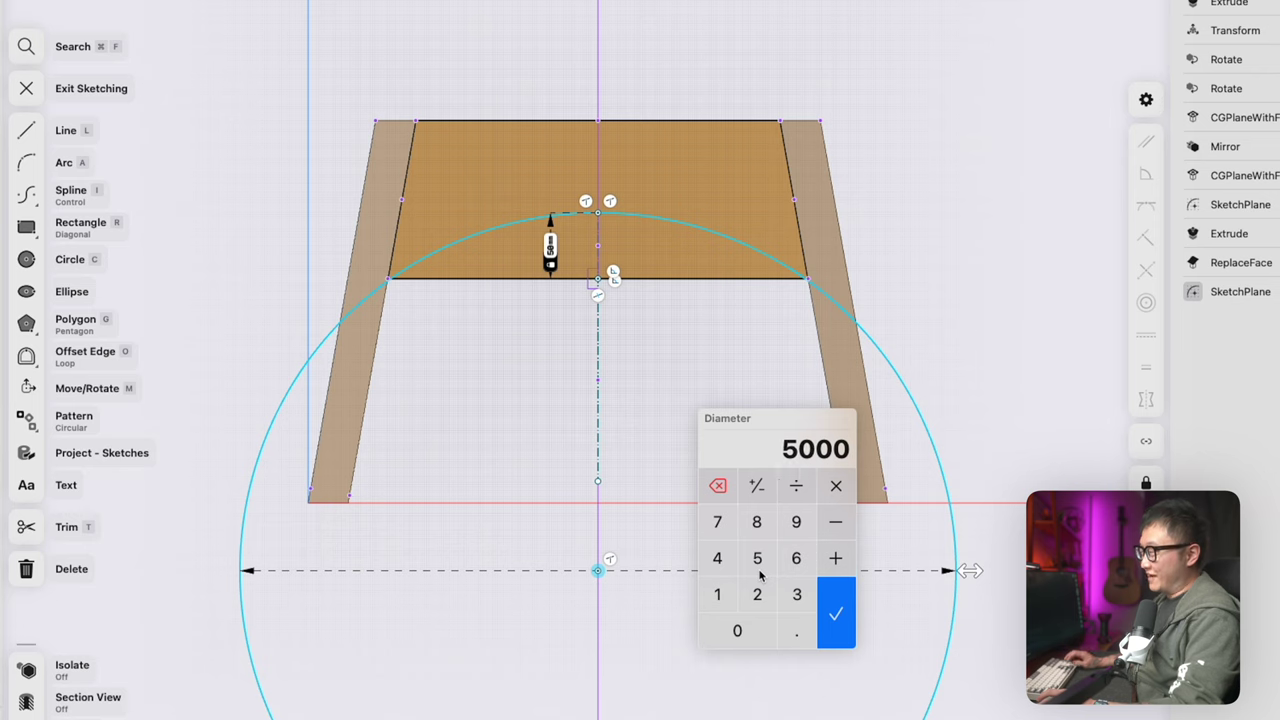
key("Return")
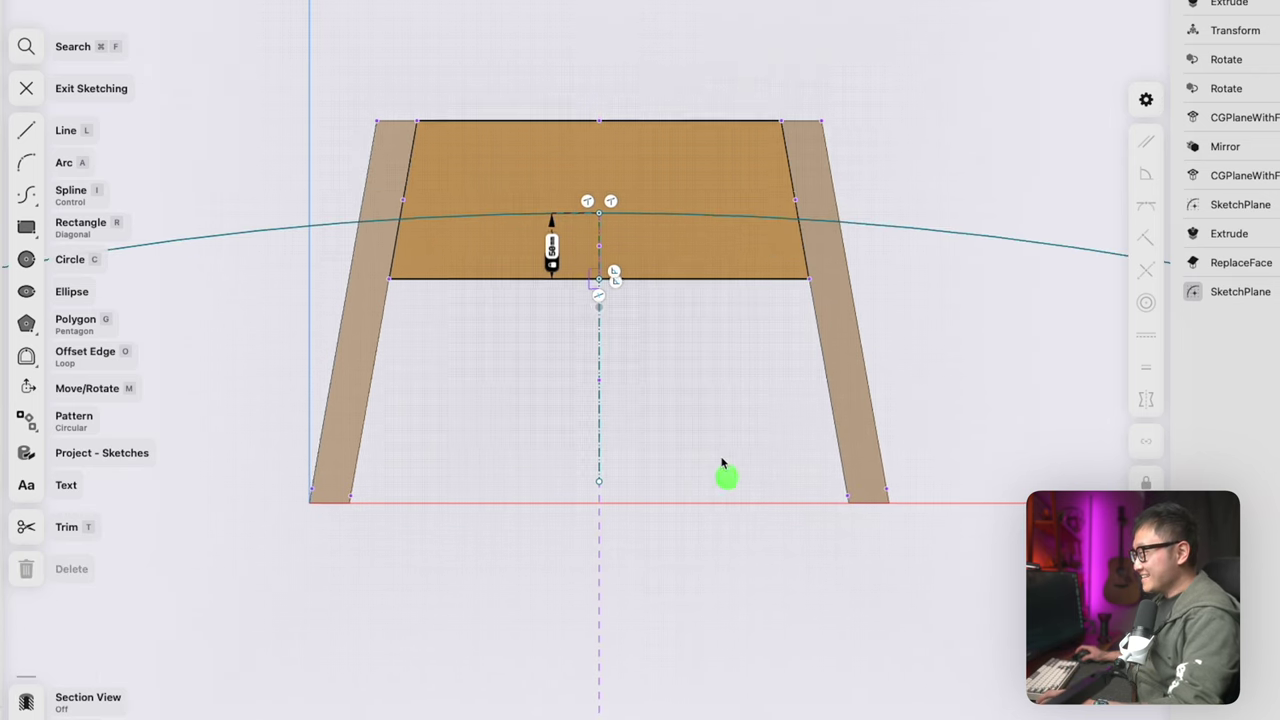
key("Escape")
left_click(745, 282)
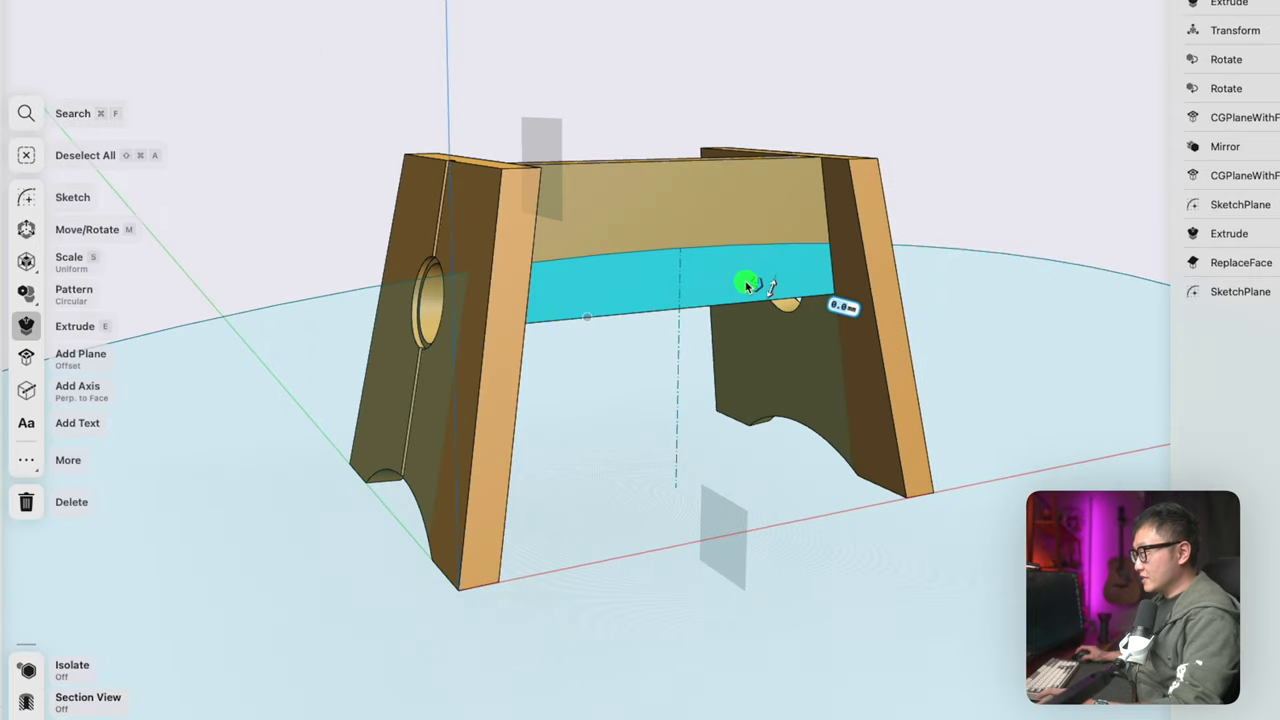
Extrude the band by -37 mm and change its bound type to an object
left_click_drag(748, 281, 722, 280)
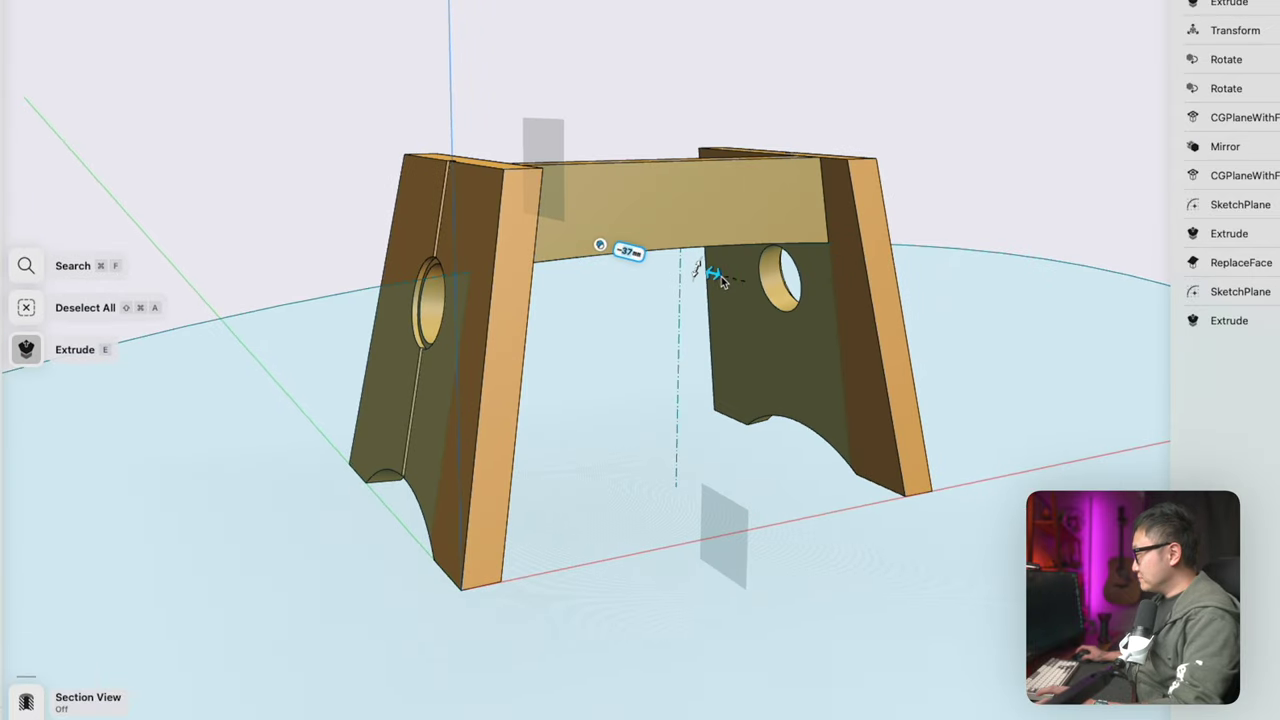
key("Escape")
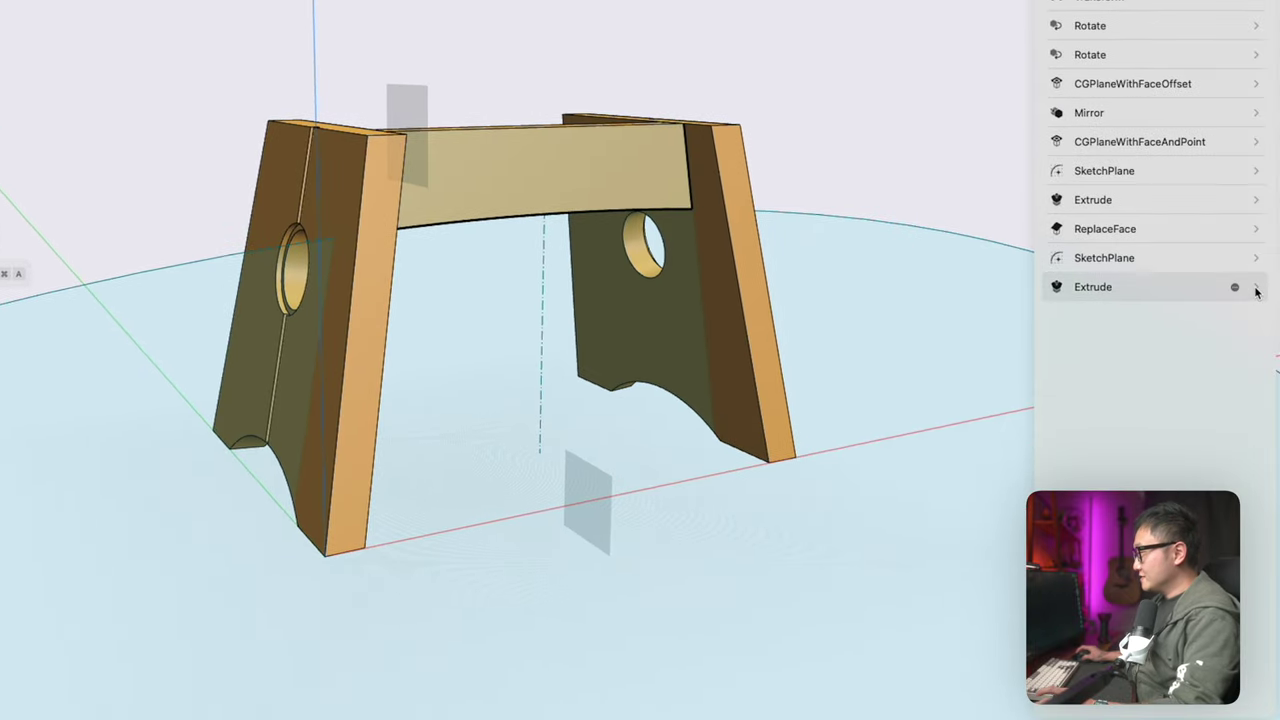
left_click(1256, 288)
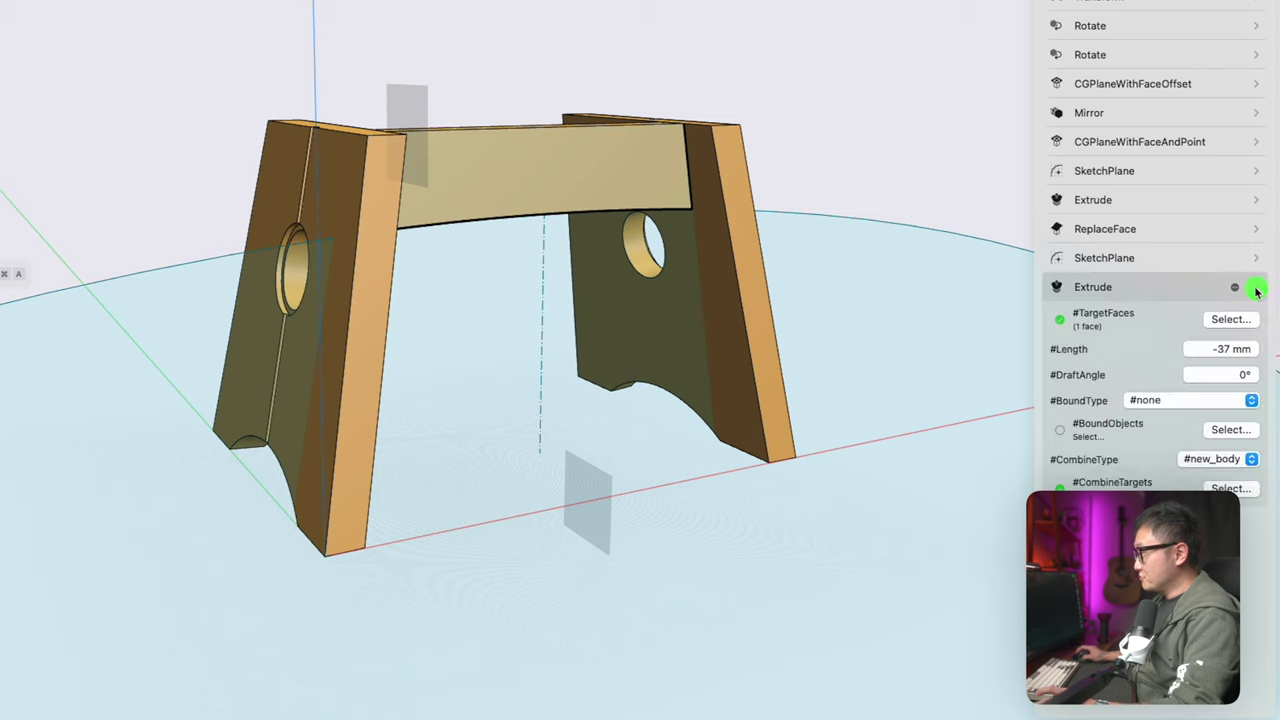
left_click(1187, 400)
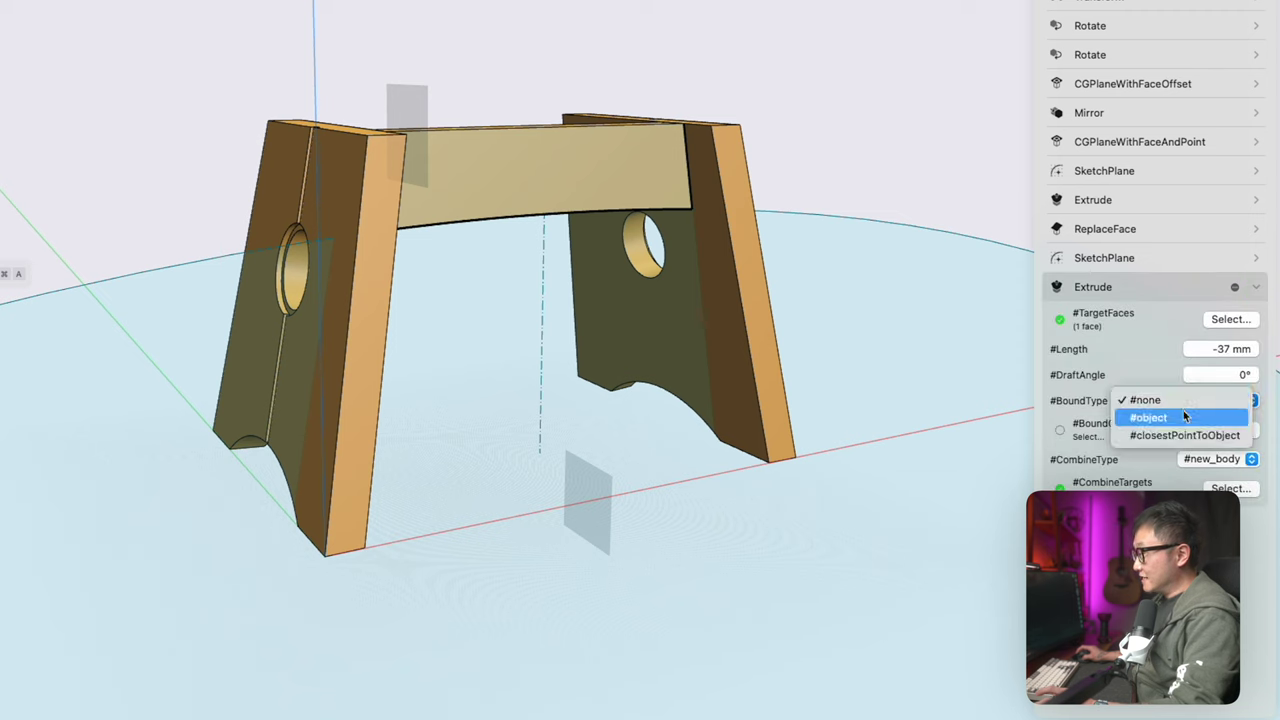
left_click(1180, 414)
left_click(1256, 288)
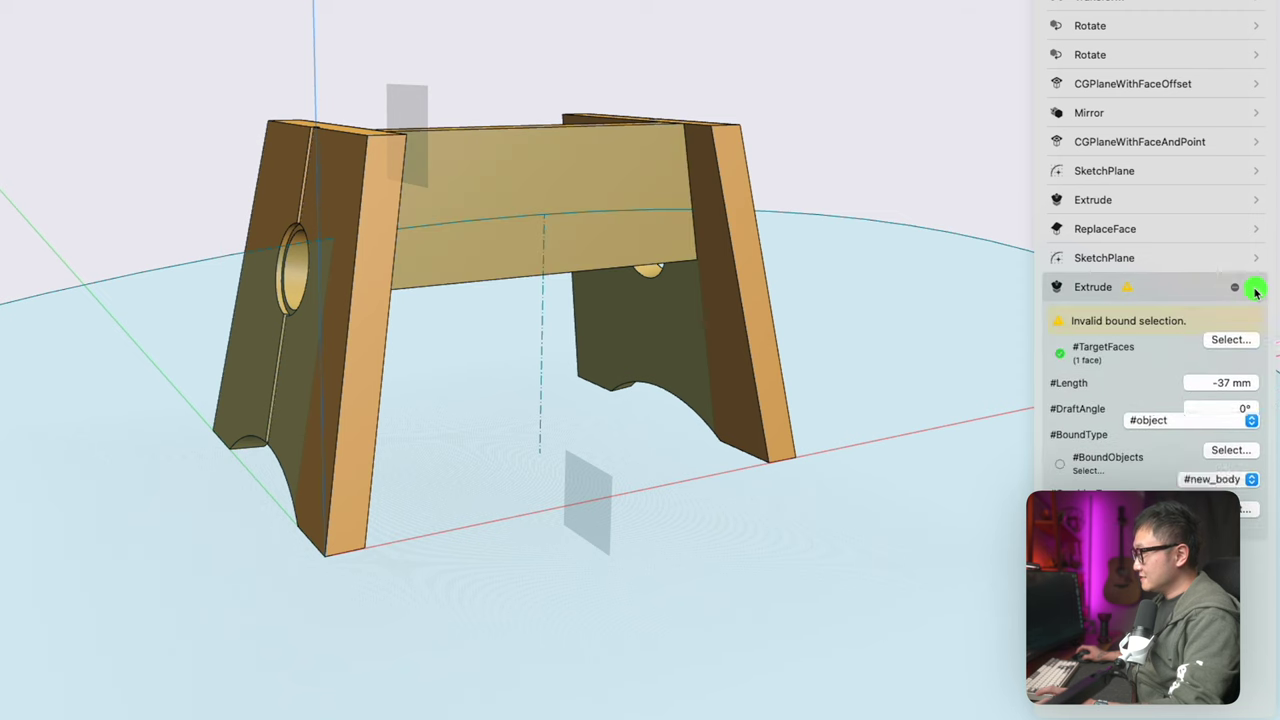
Bound the extrusion by the back leg panel's face, then reselect the band under the arc
left_click(1228, 465)
scroll(603, 286, "left", 10)
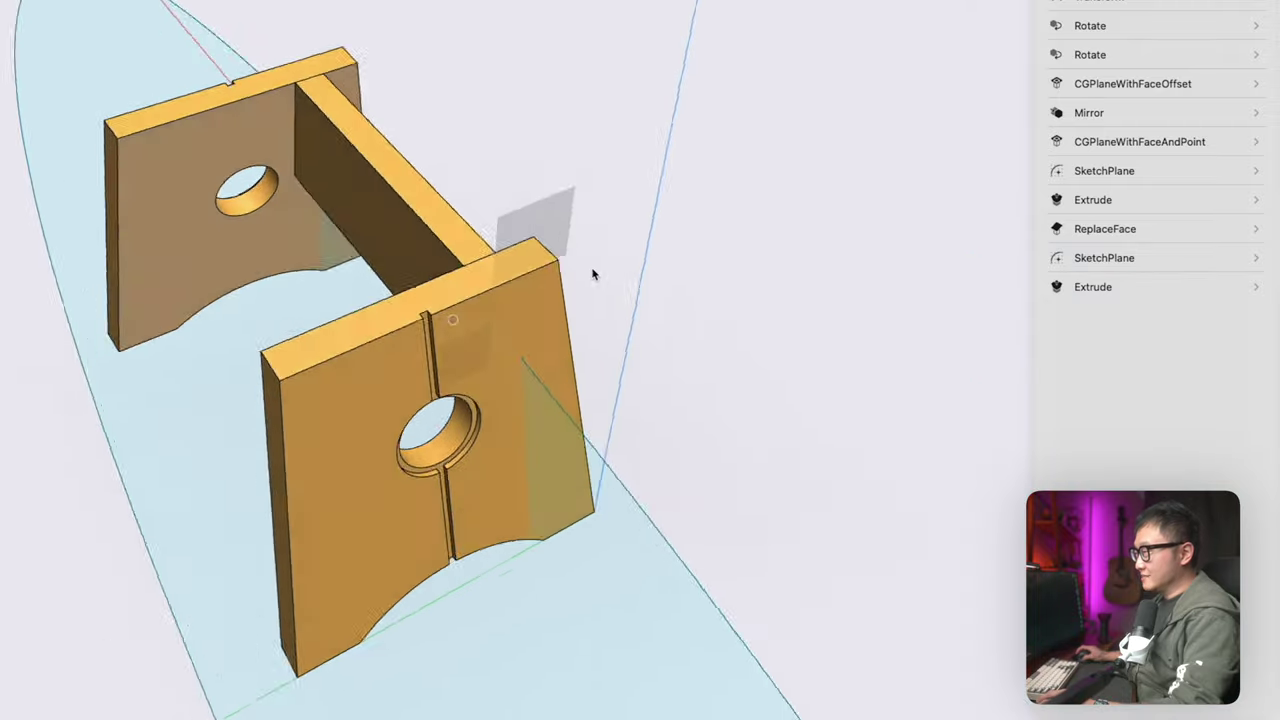
scroll(480, 178, "left", 3)
left_click(440, 174)
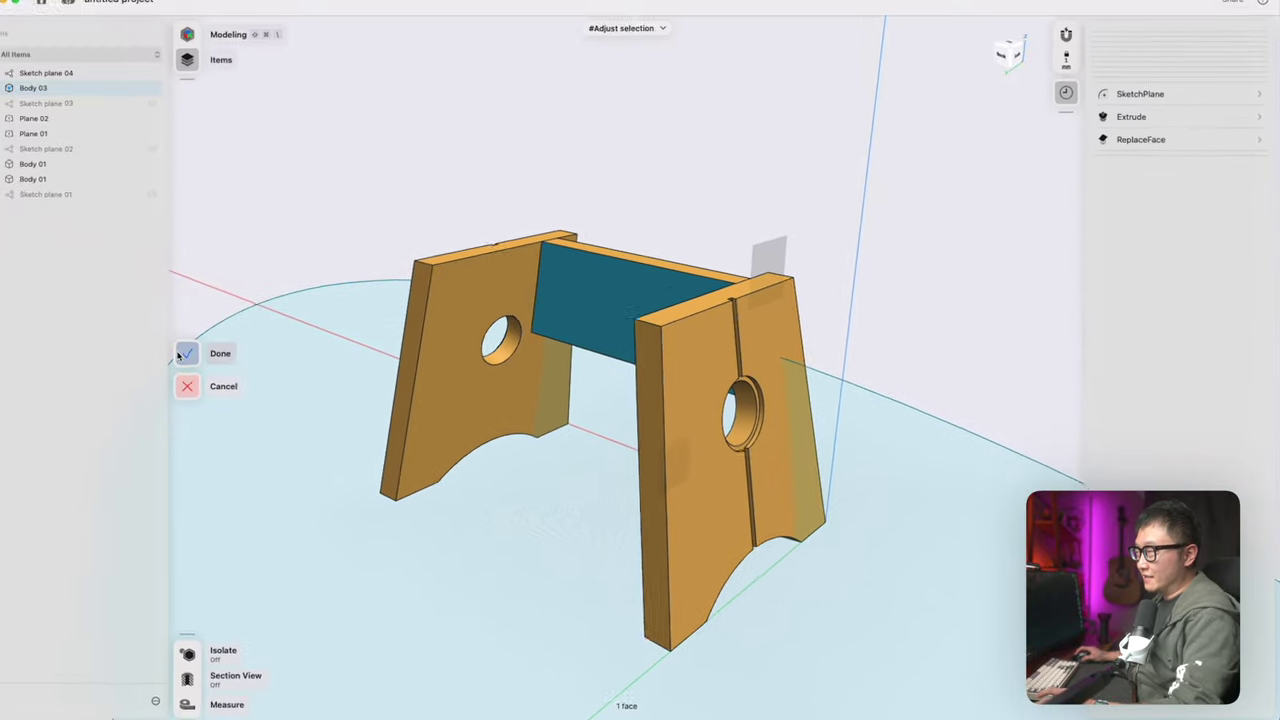
key("Escape")
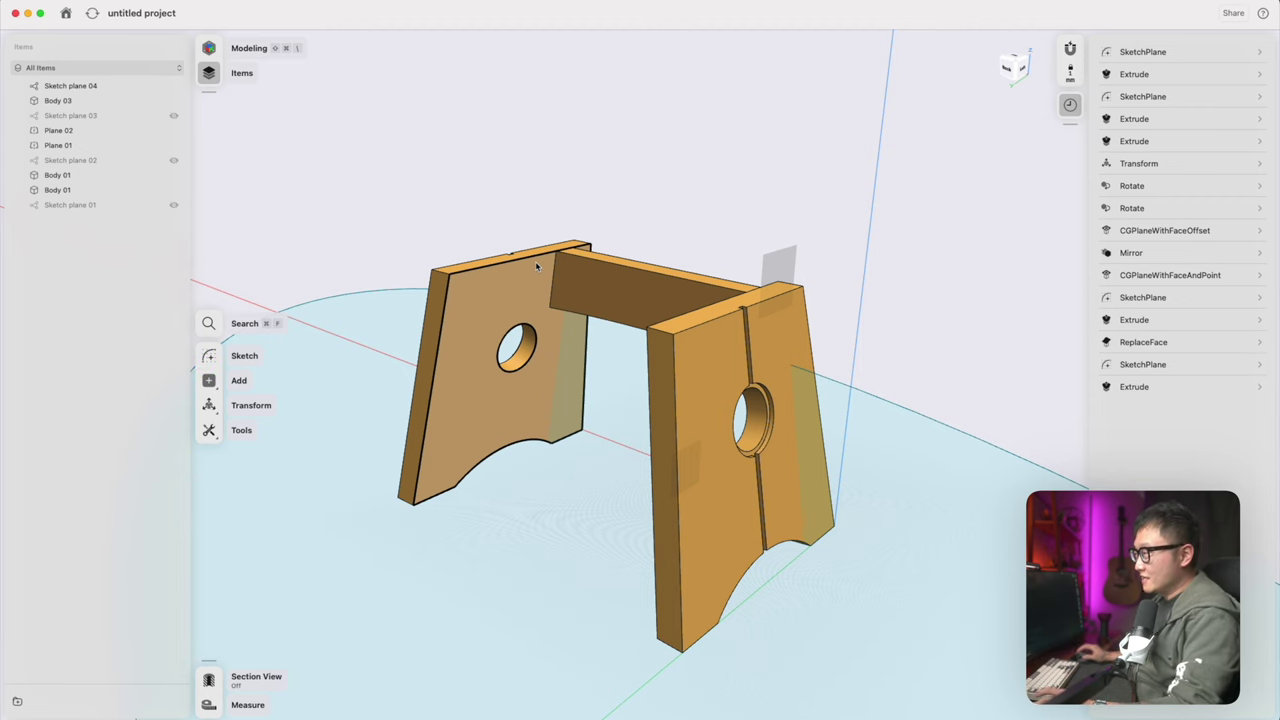
right_click_drag(600, 277, 808, 346)
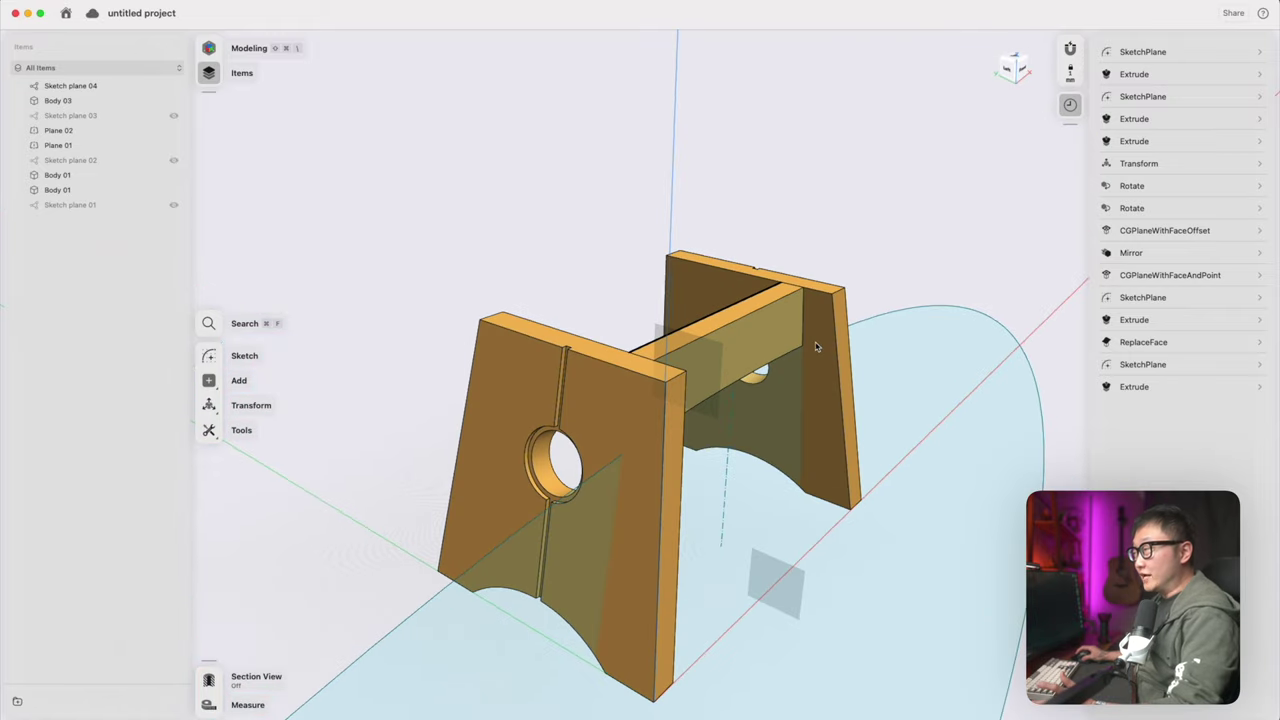
left_click(781, 383)
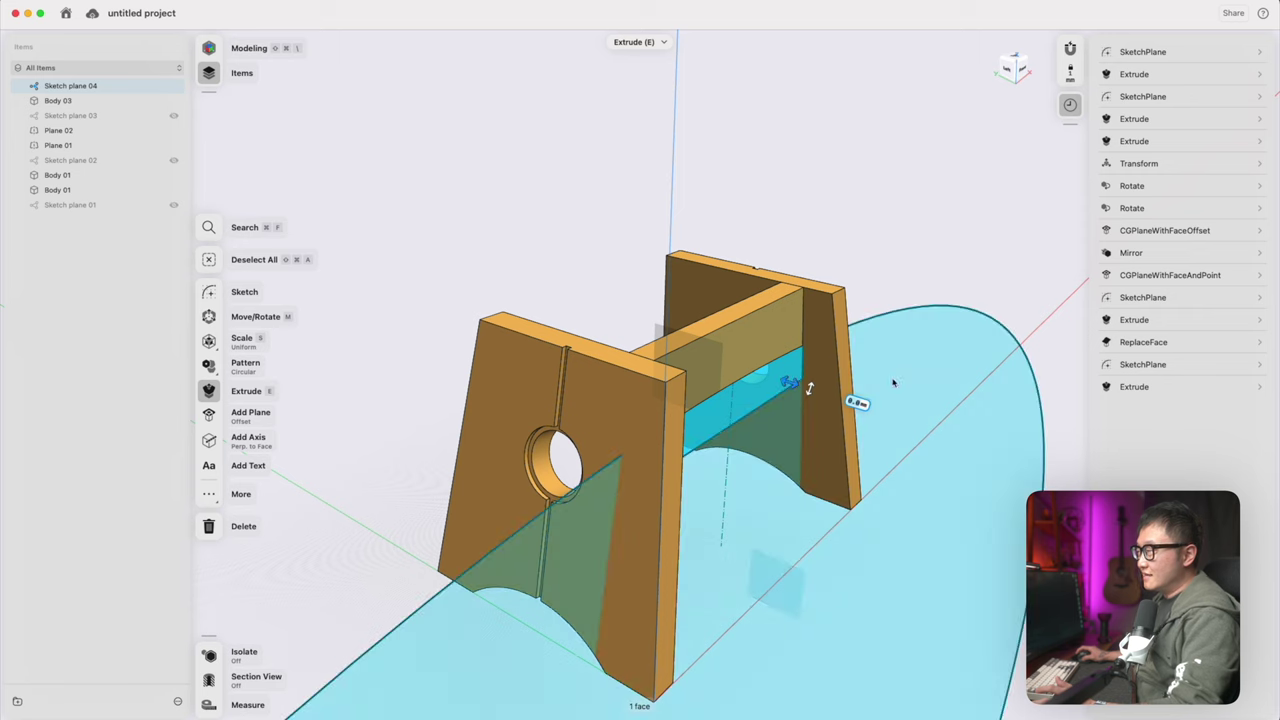
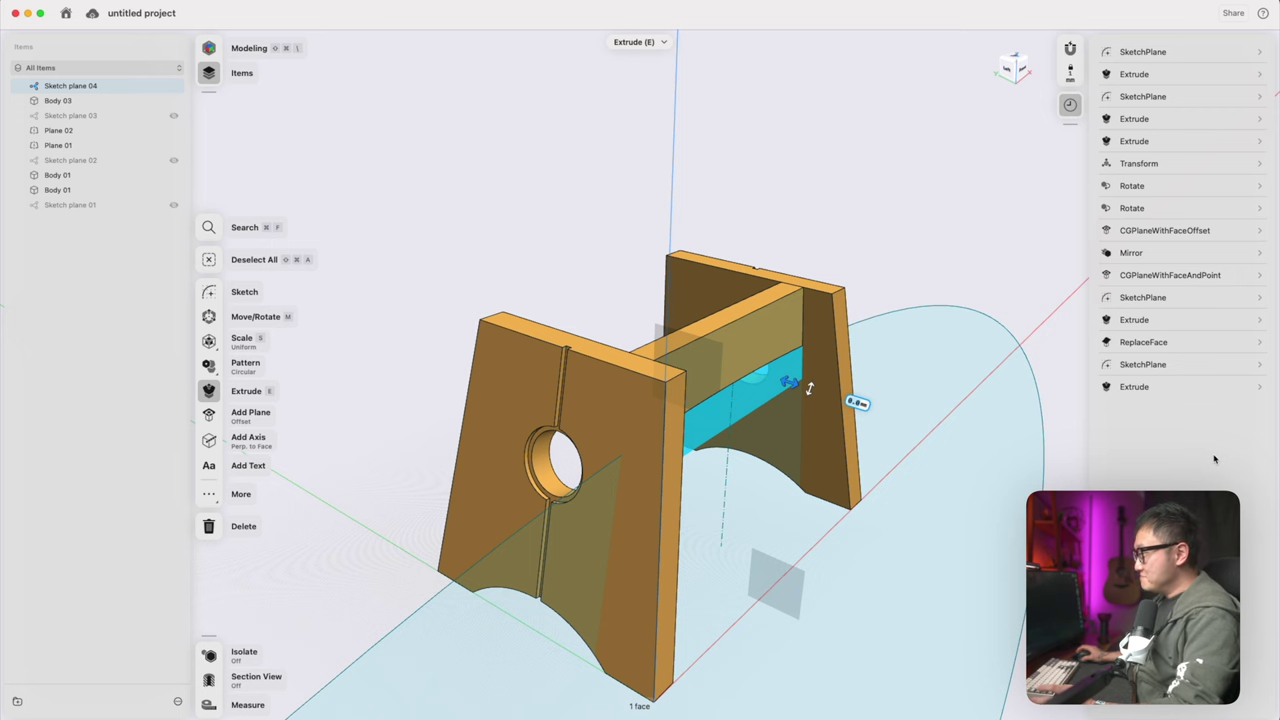
Create a Midplane construction plane between the two opposite faces of the front panel's slot
left_click(1006, 294)
mouse_move(1006, 294)
right_mouse_down()
mouse_move(810, 367)
mouse_move(769, 316)
right_mouse_up()
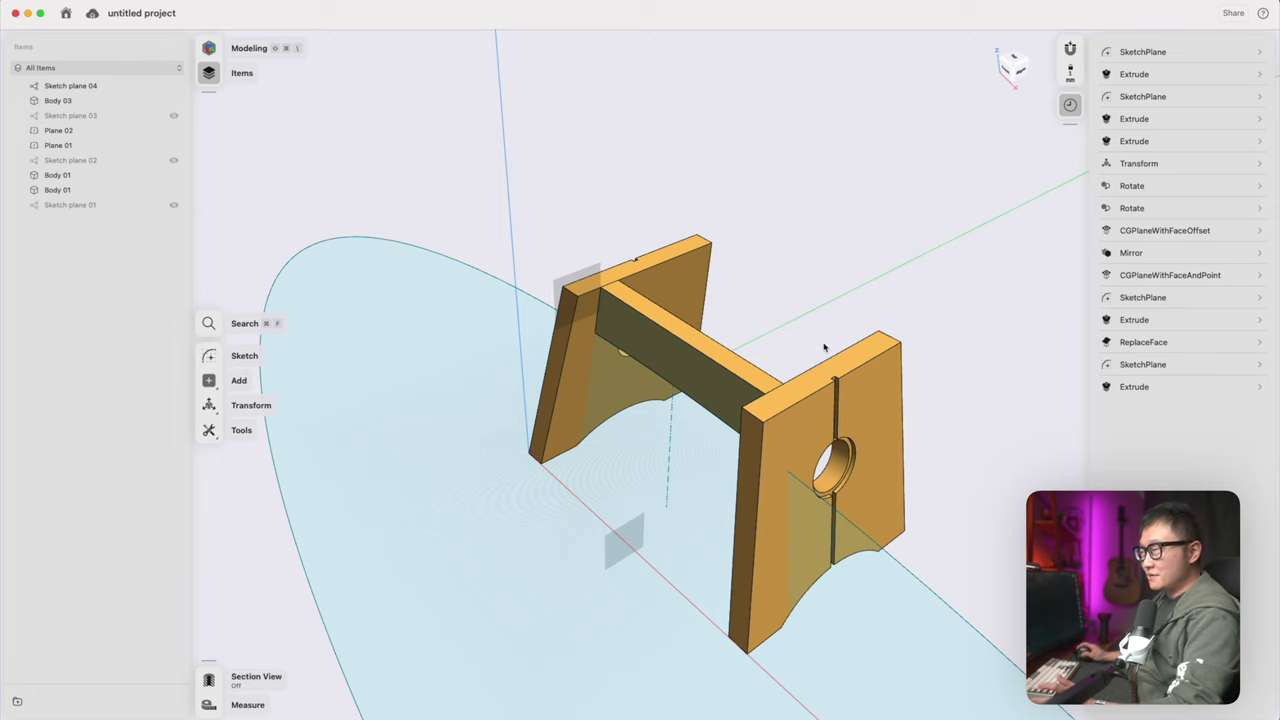
left_click(203, 386)
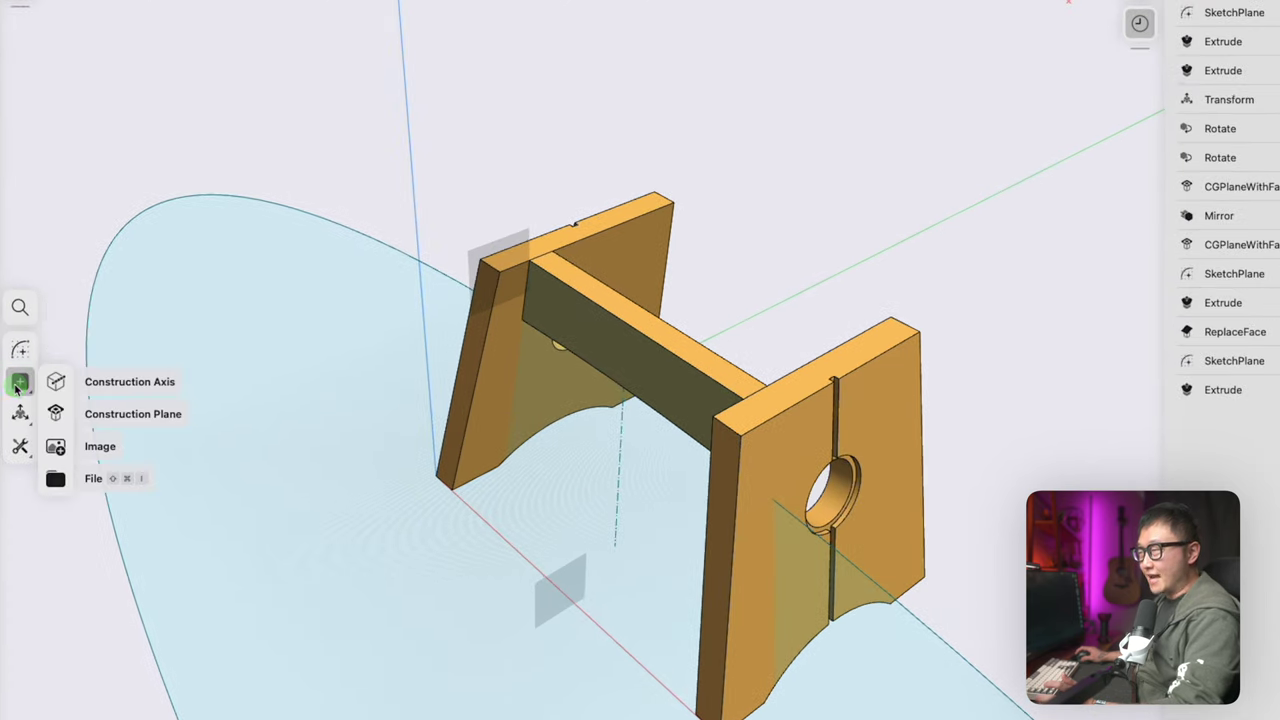
left_click(66, 413)
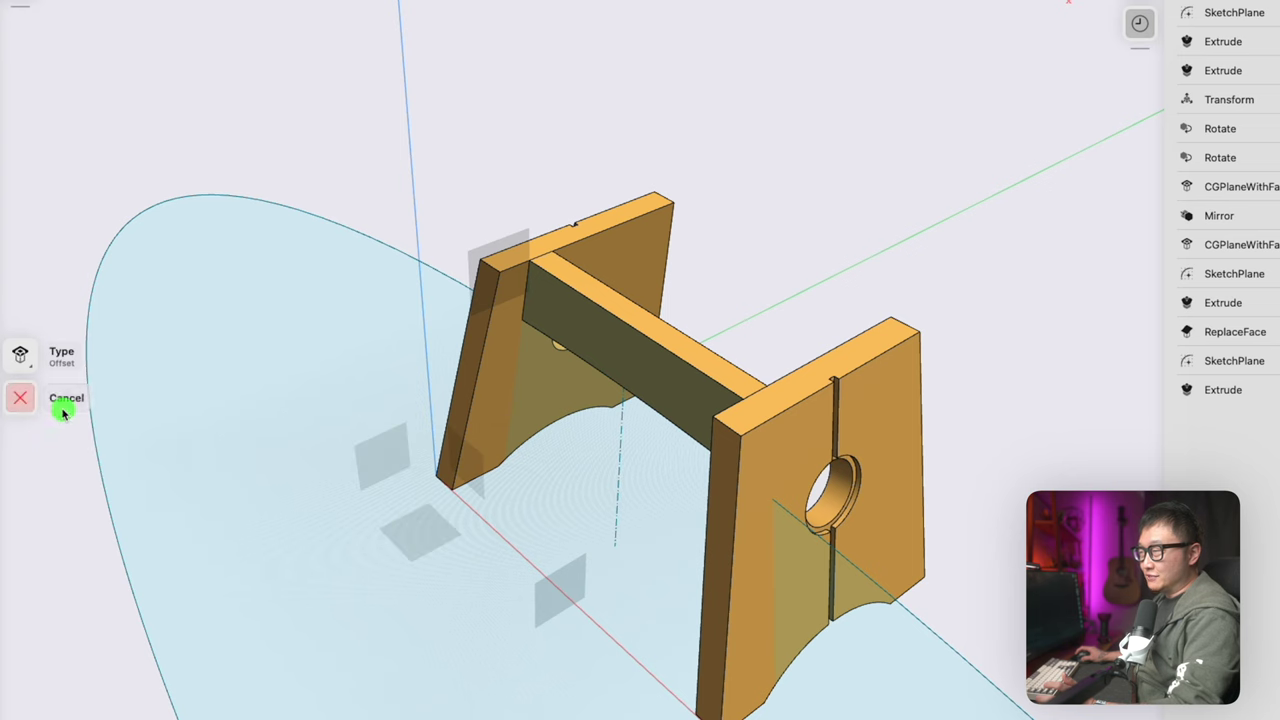
left_click(26, 360)
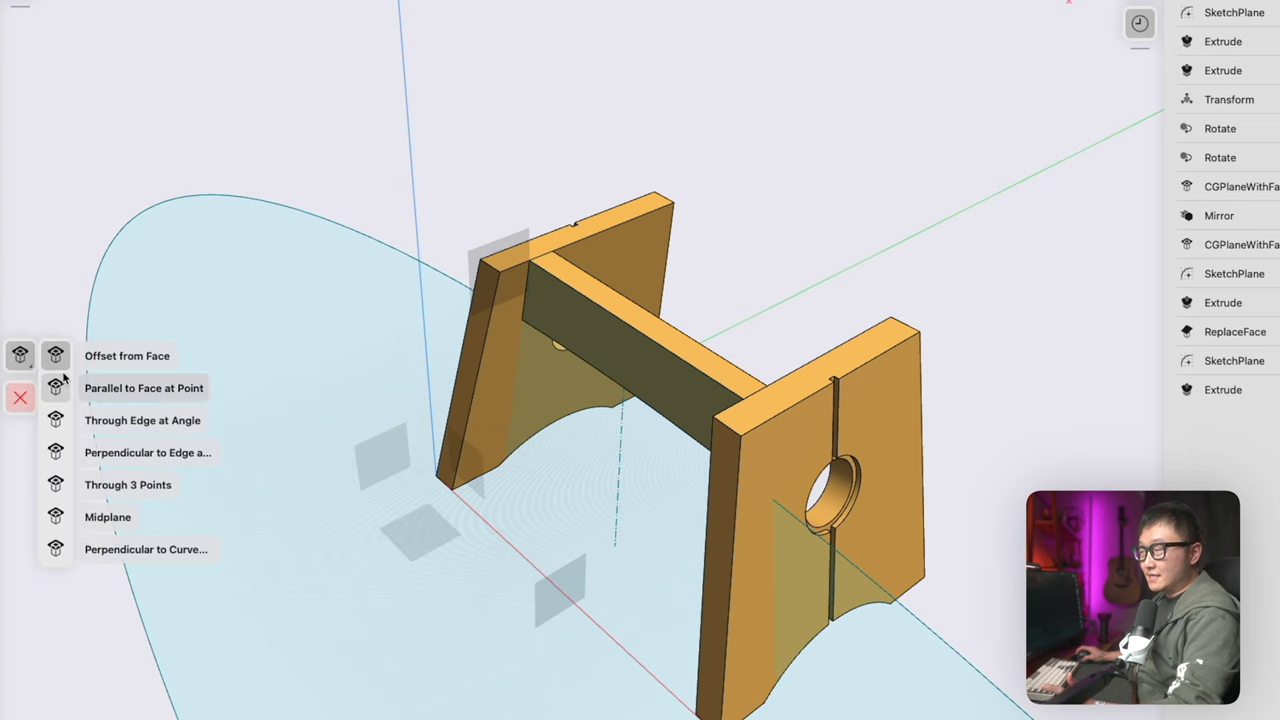
left_click(57, 516)
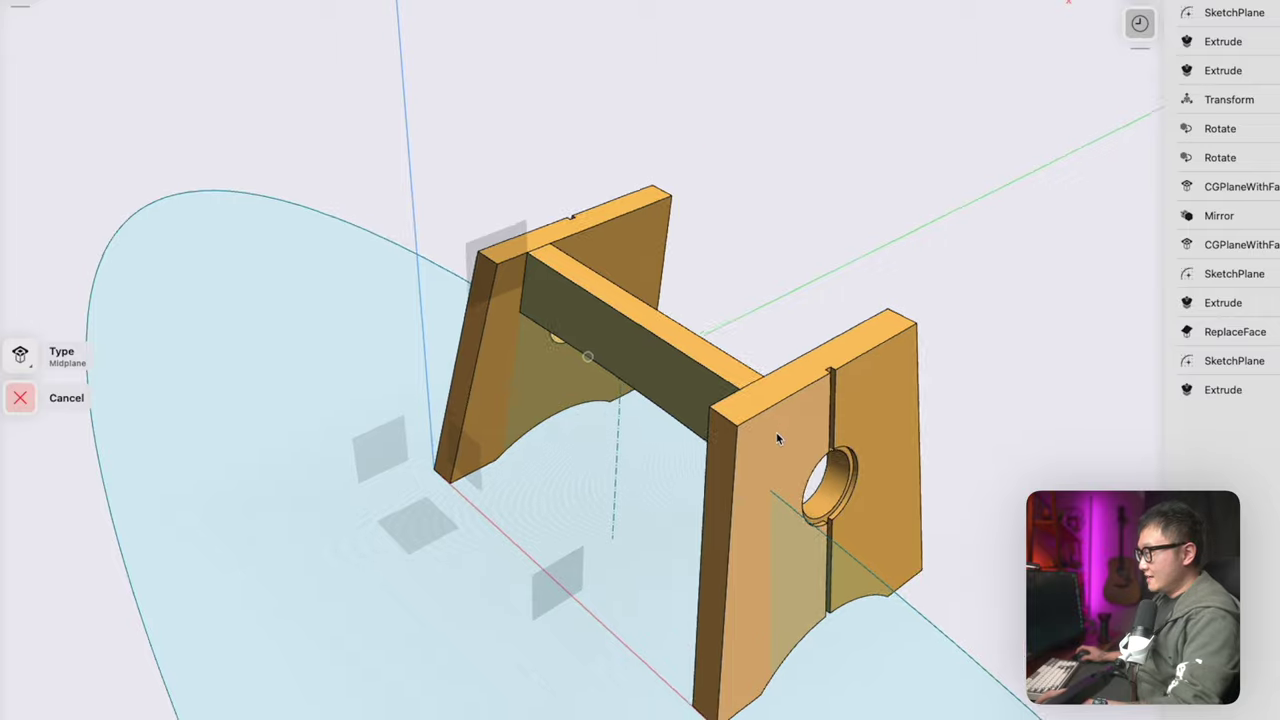
scroll(776, 432, "up", 5)
left_click(974, 320)
mouse_move(974, 320)
right_mouse_down()
mouse_move(974, 434)
mouse_move(900, 450)
right_mouse_up()
right_click_drag(478, 307, 960, 560)
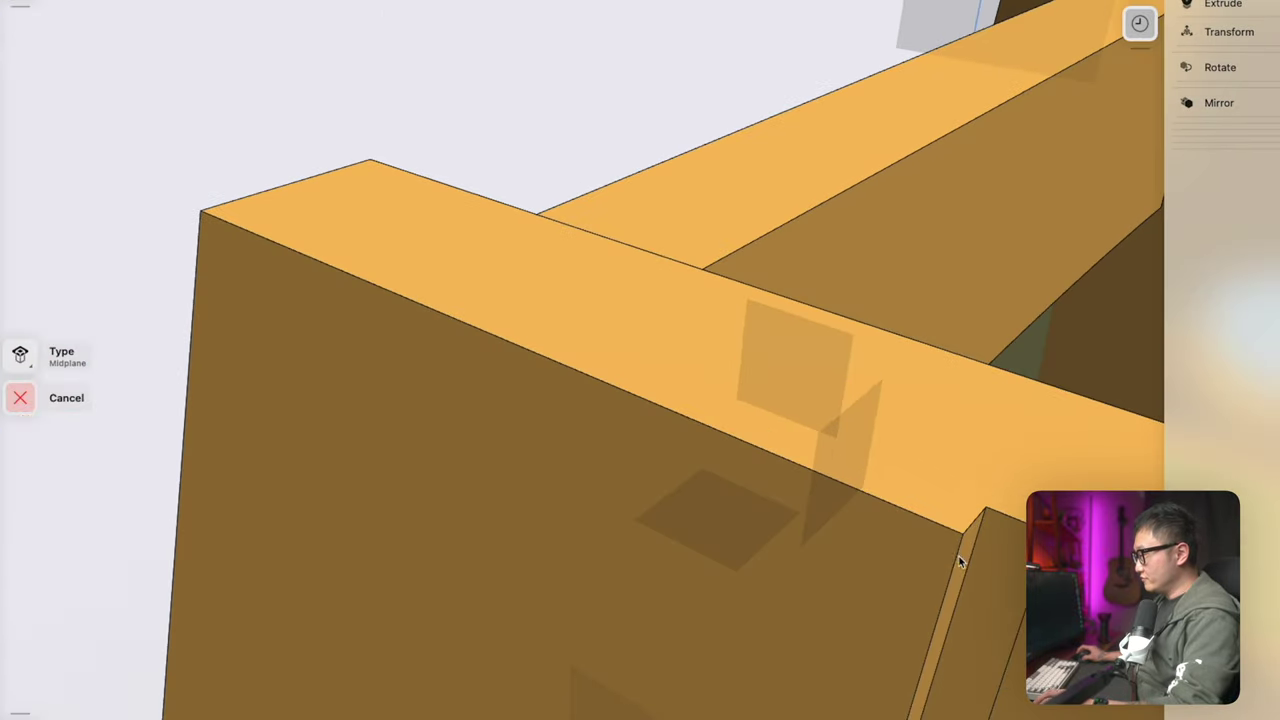
left_click(962, 562)
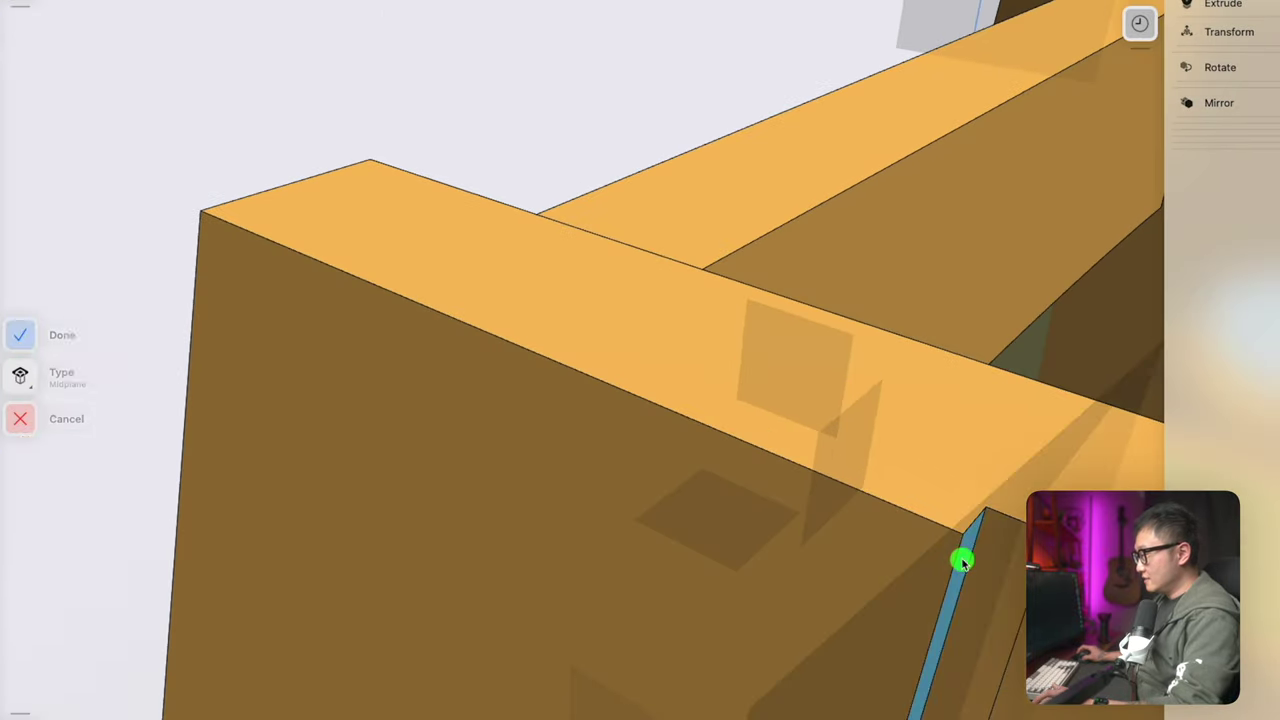
left_click(31, 339)
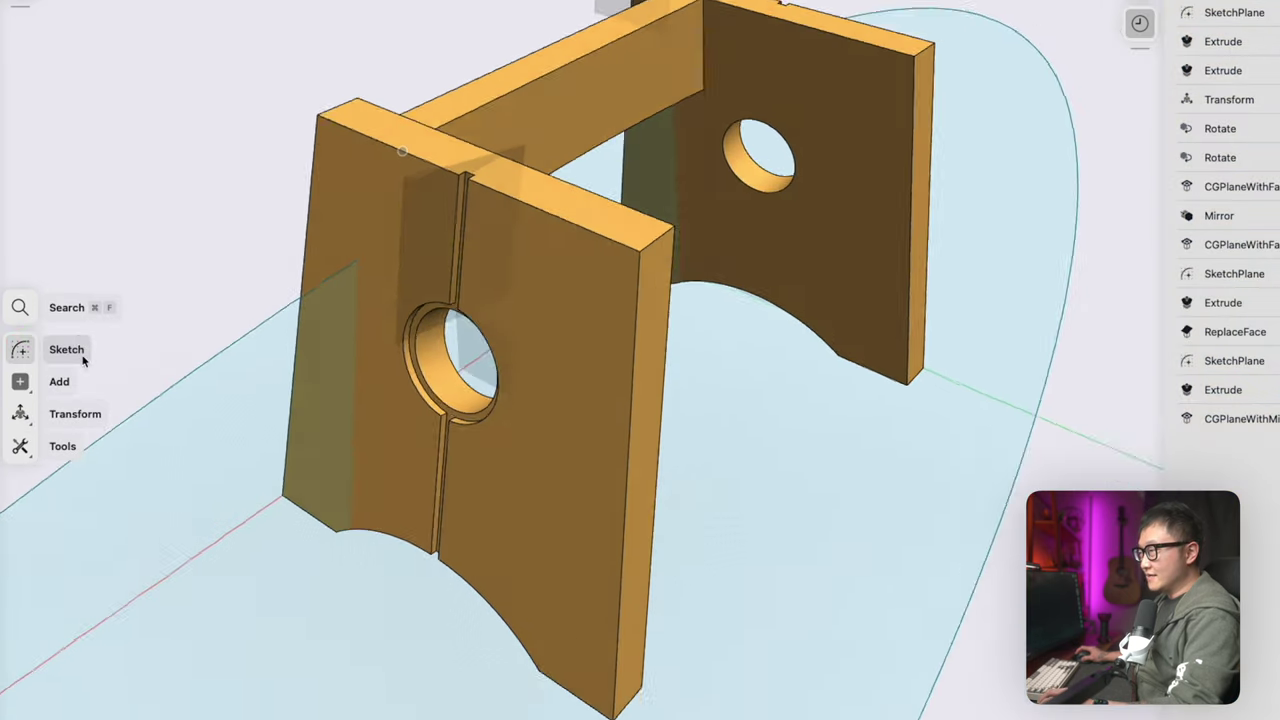
Mirror the top crossbar across the slot midplane to get a second parallel crossbar
left_click(24, 416)
left_click(55, 612)
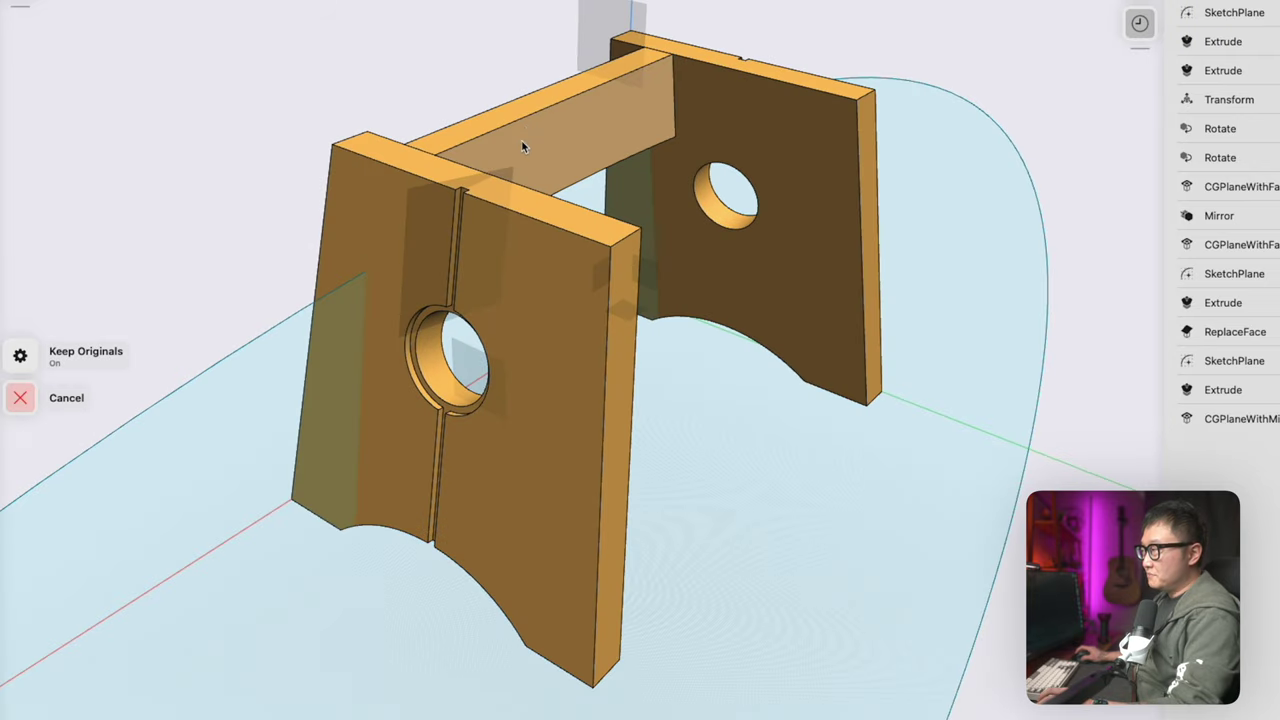
left_click(523, 126)
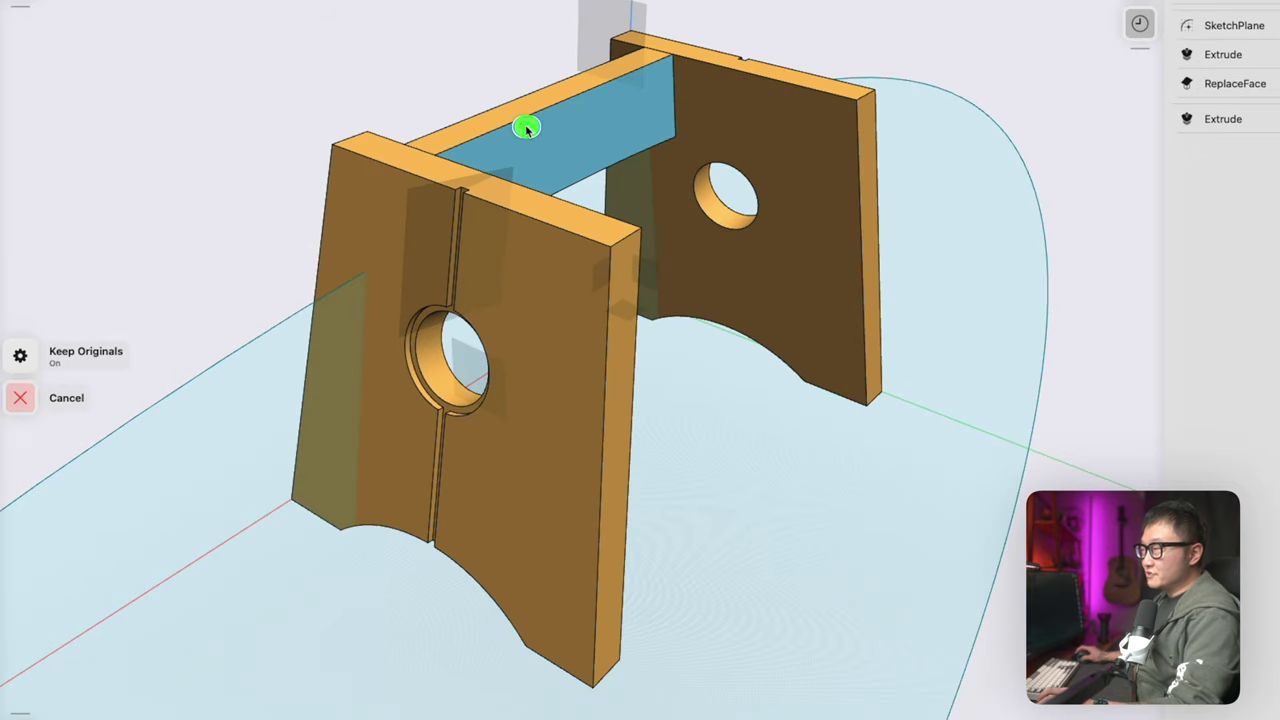
left_click(416, 242)
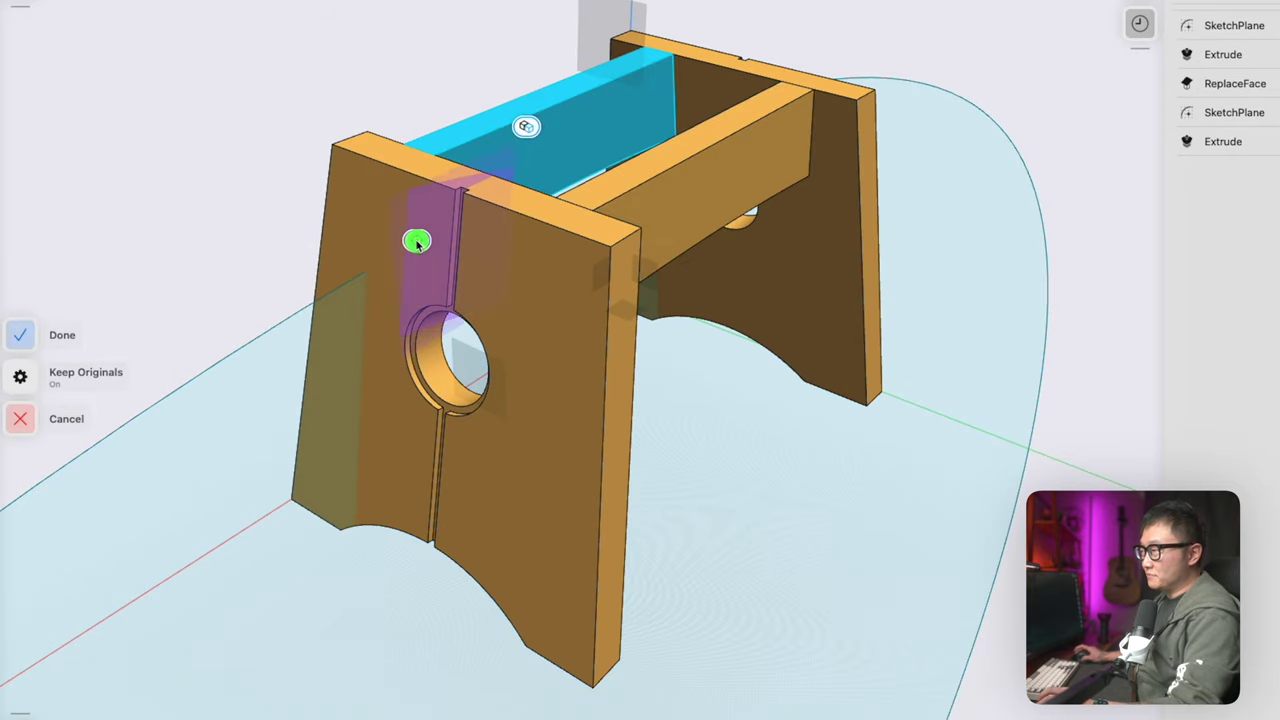
left_click(19, 338)
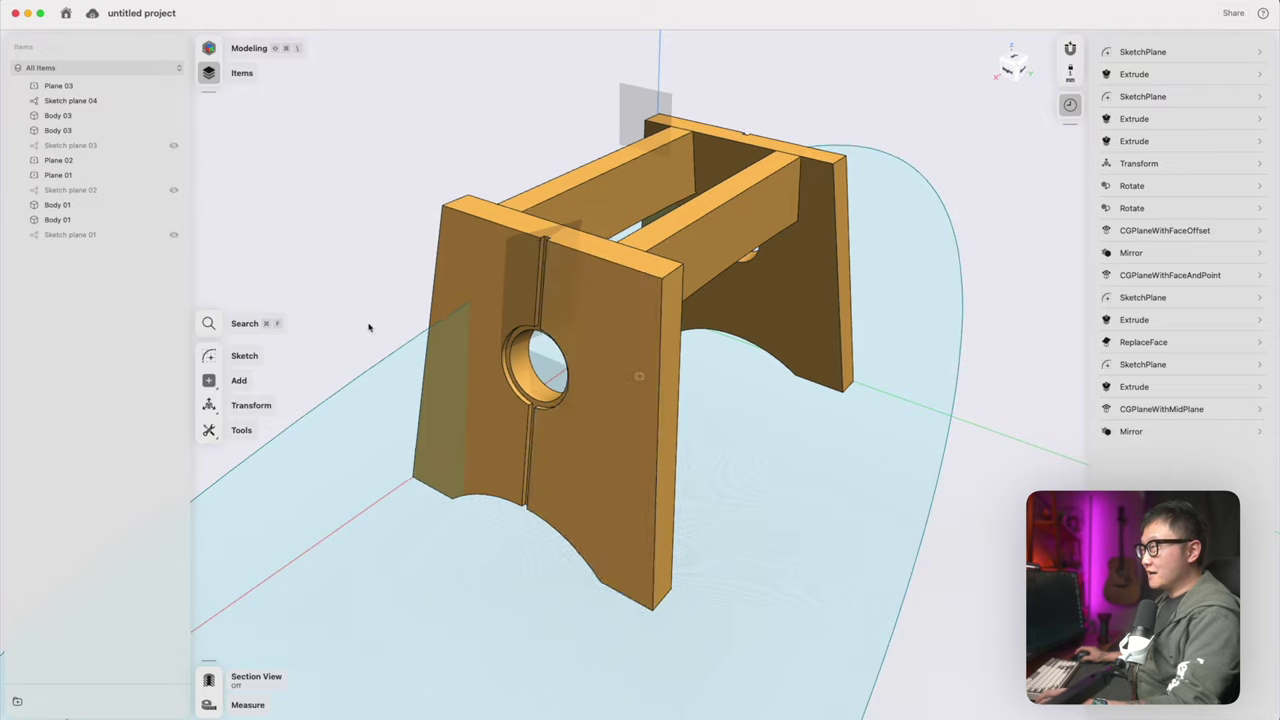
Hide Sketch plane 04
scroll(366, 320, "left", 10)
scroll(380, 333, "left", 10)
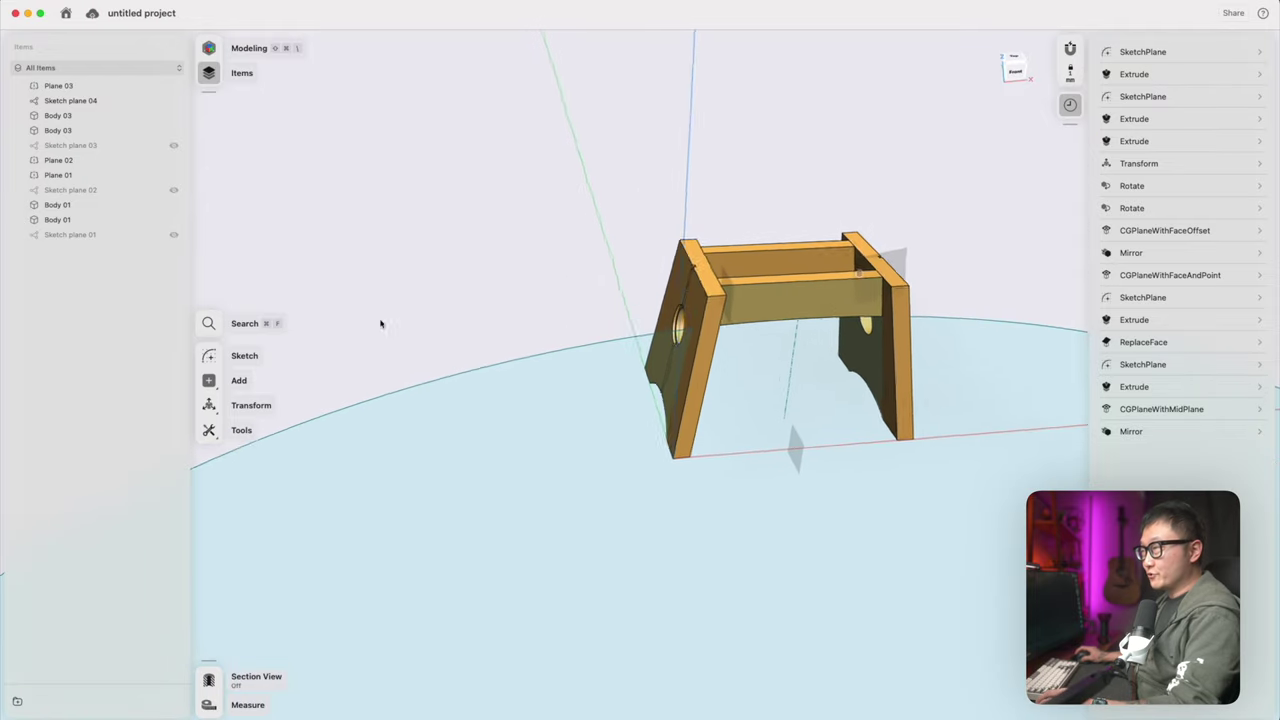
left_click(174, 101)
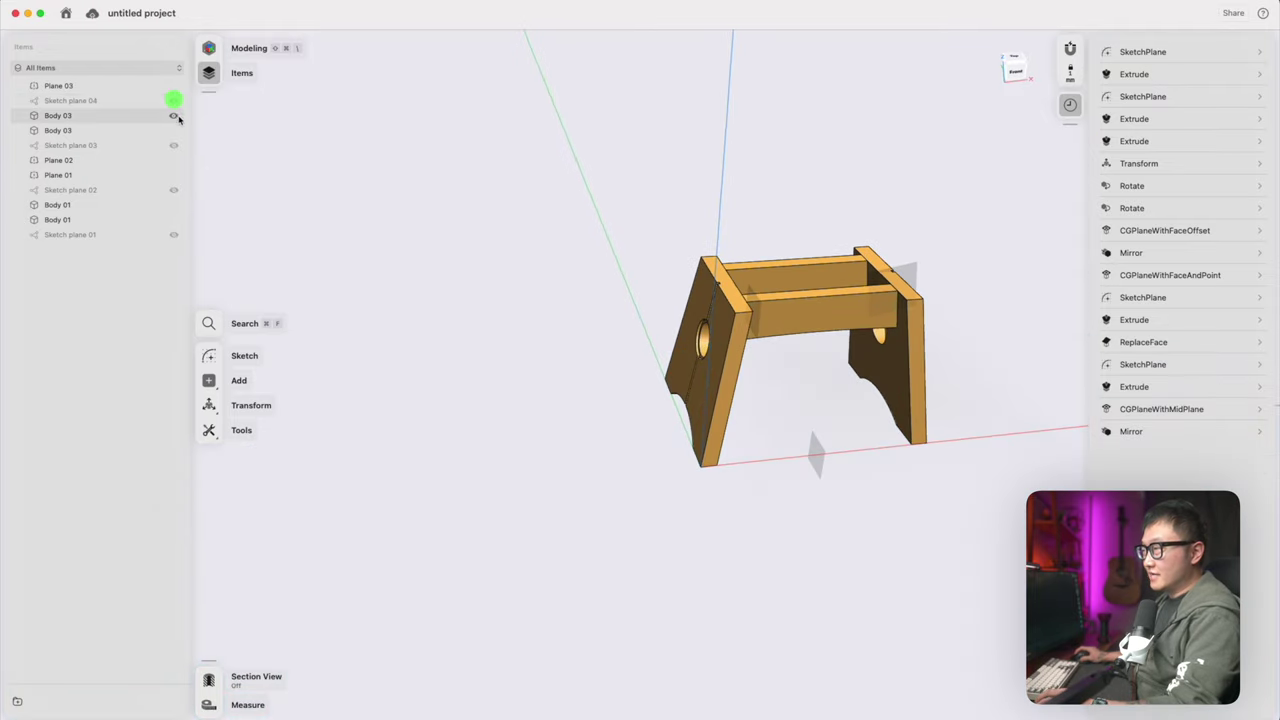
Show Sketch plane 01 again and open it for editing
left_click(174, 235)
scroll(440, 357, "left", 5)
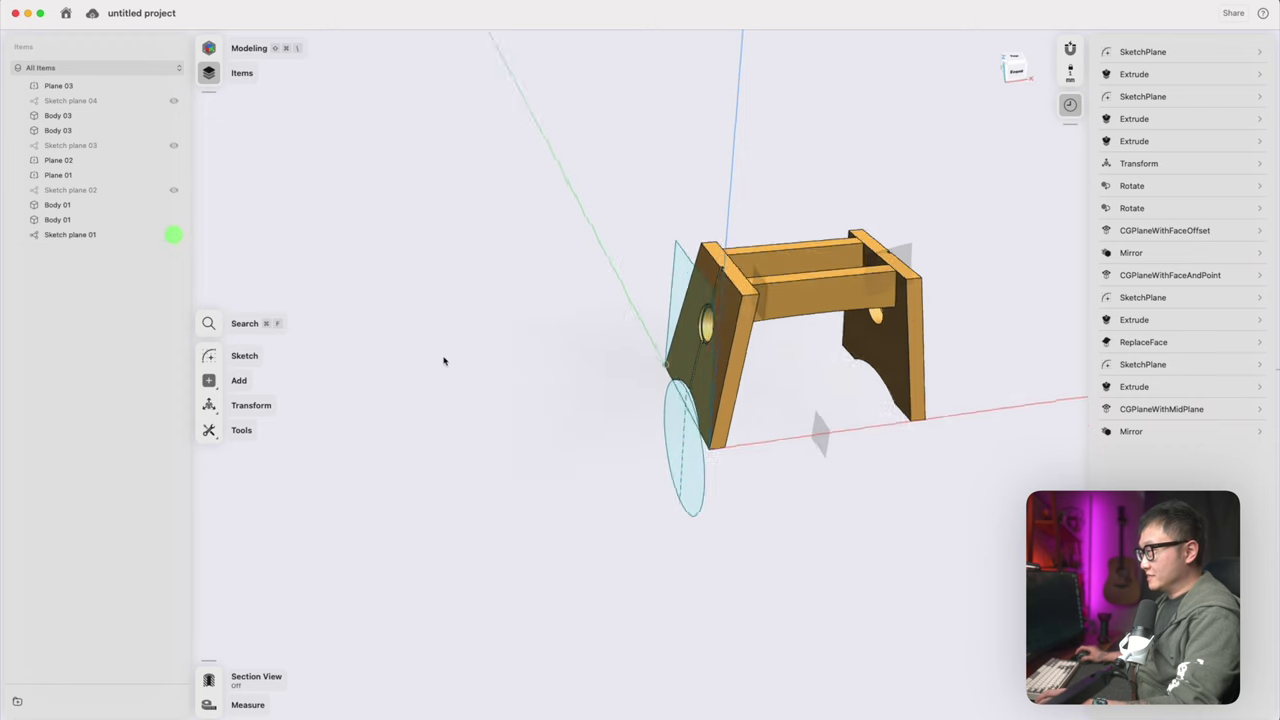
double_click(755, 317)
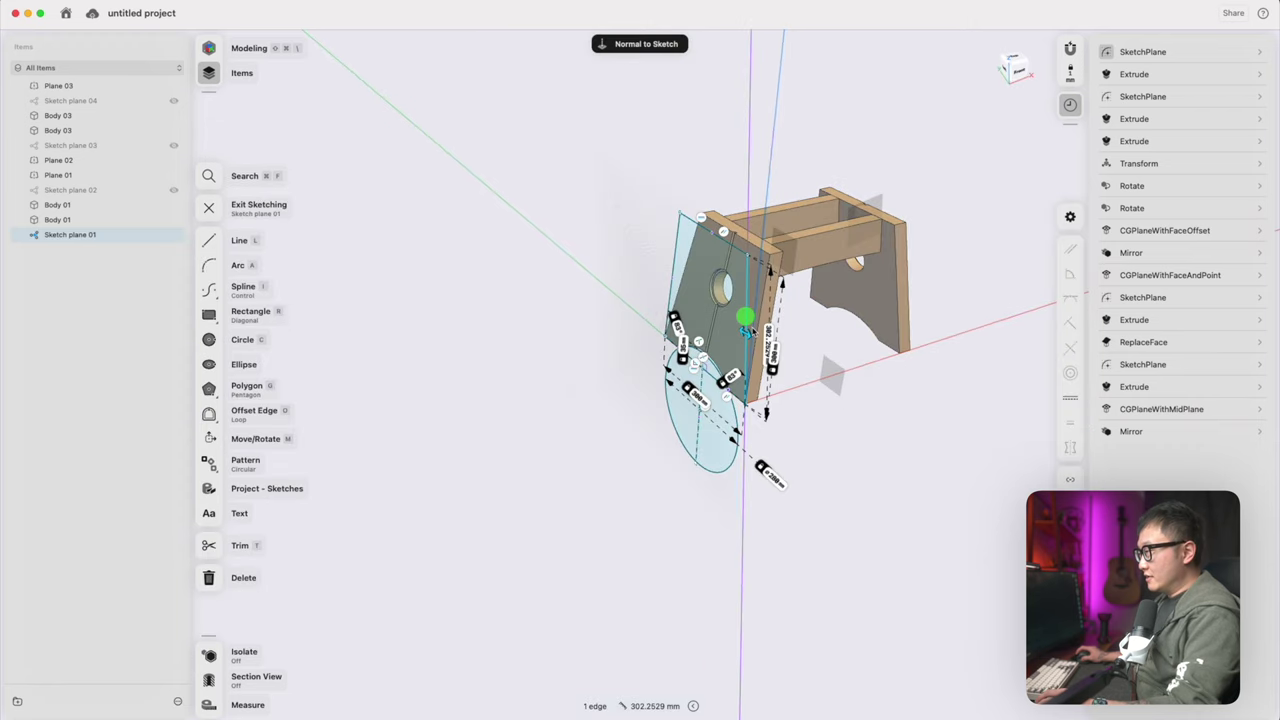
Change the 302.25 mm leg dimension and 300 mm diameter to 400 mm, then exit the sketch
left_click(772, 352)
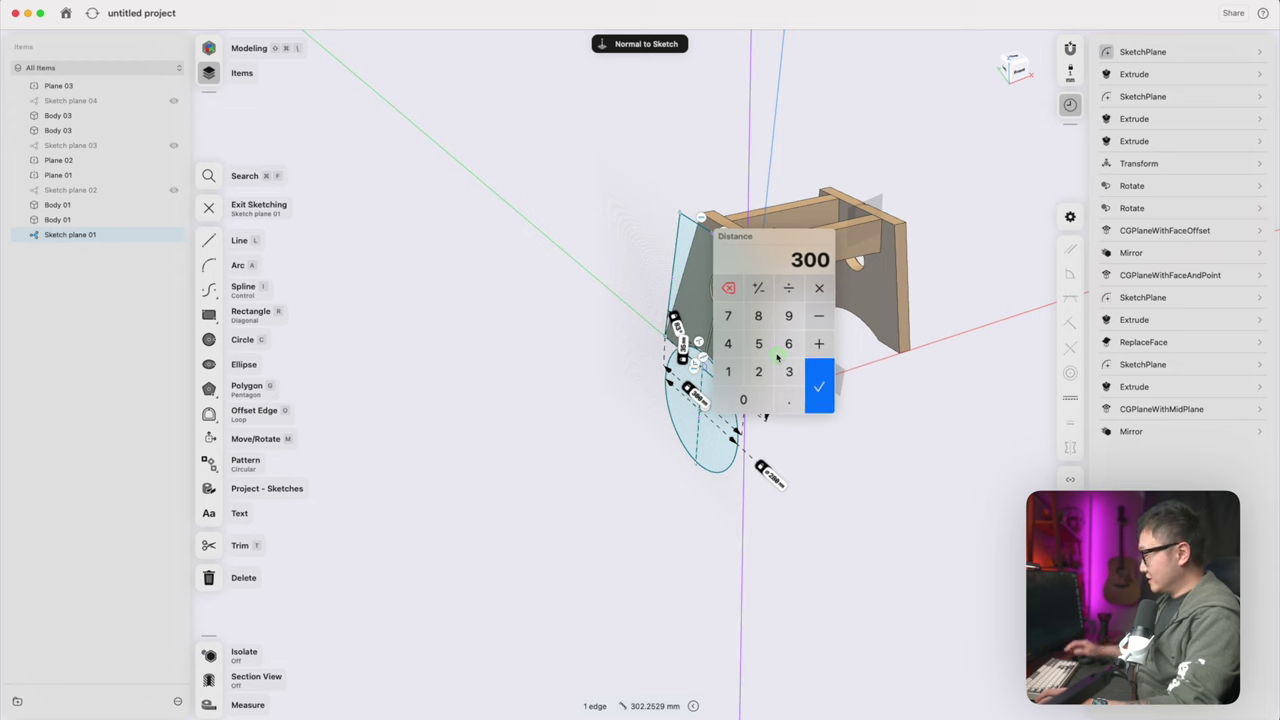
key("Return")
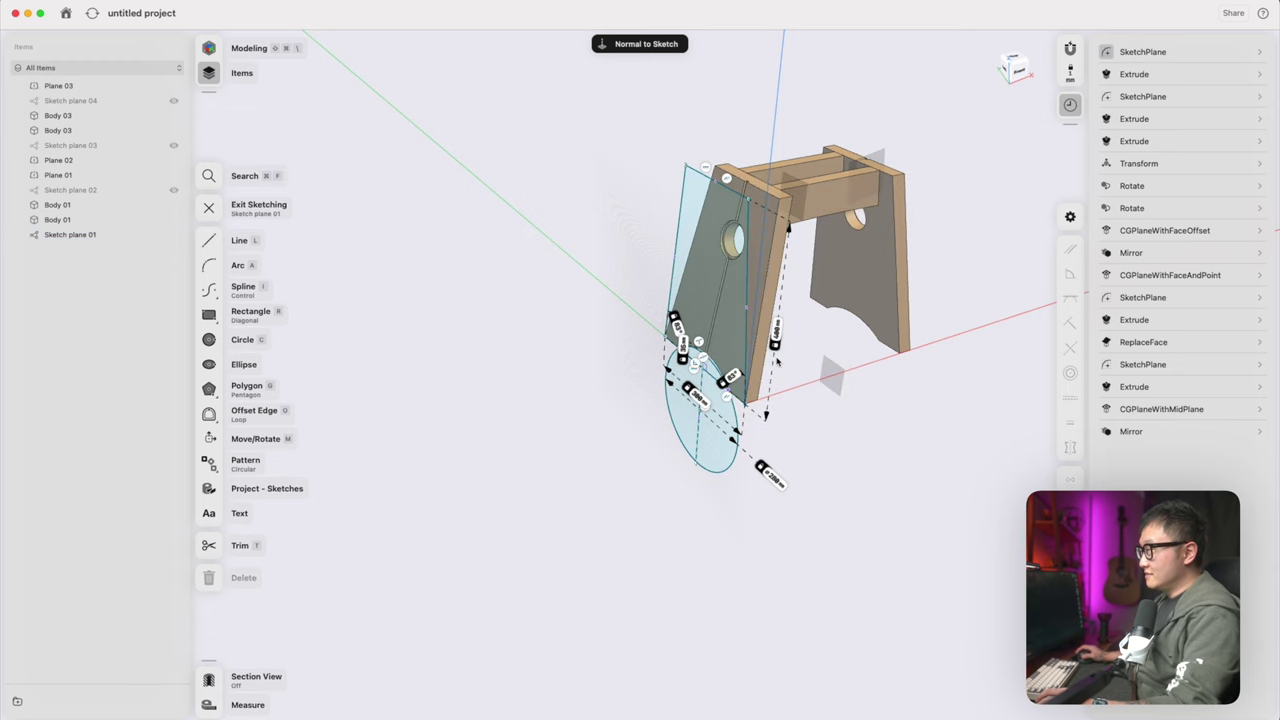
left_click(697, 397)
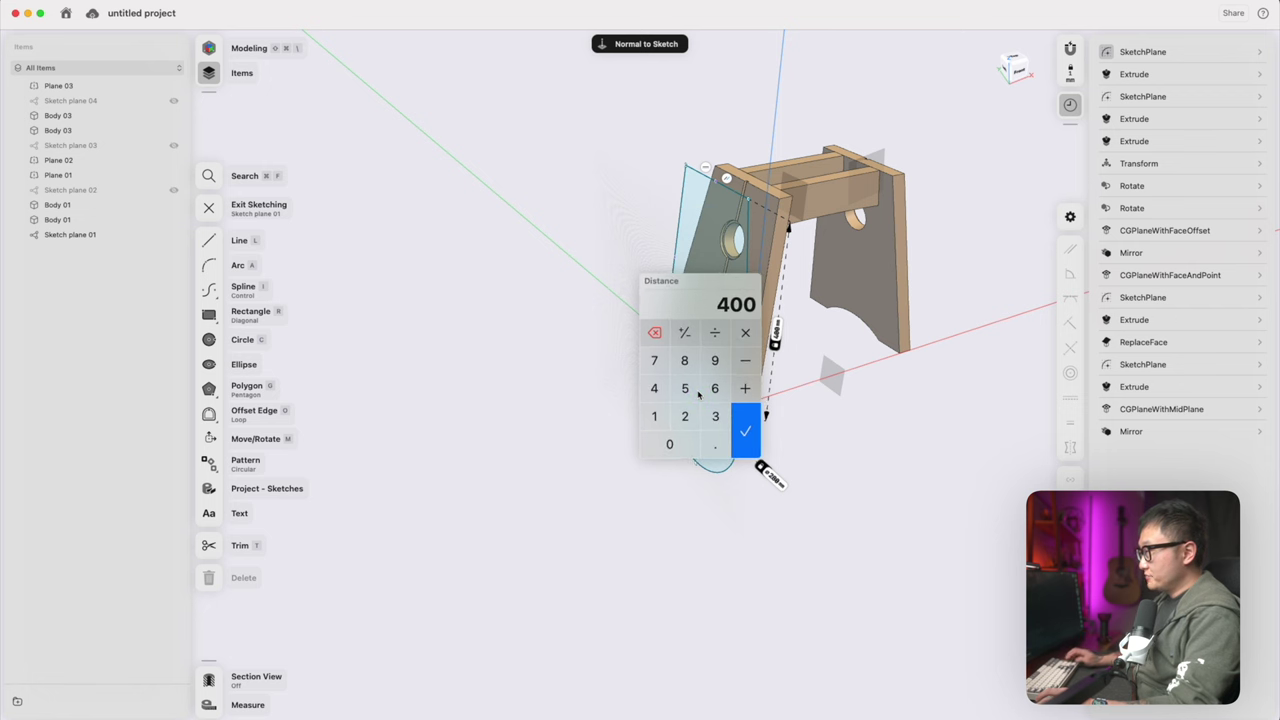
key("Return")
mouse_move(698, 395)
right_mouse_down()
mouse_move(840, 385)
mouse_move(1082, 276)
right_mouse_up()
key("Escape")
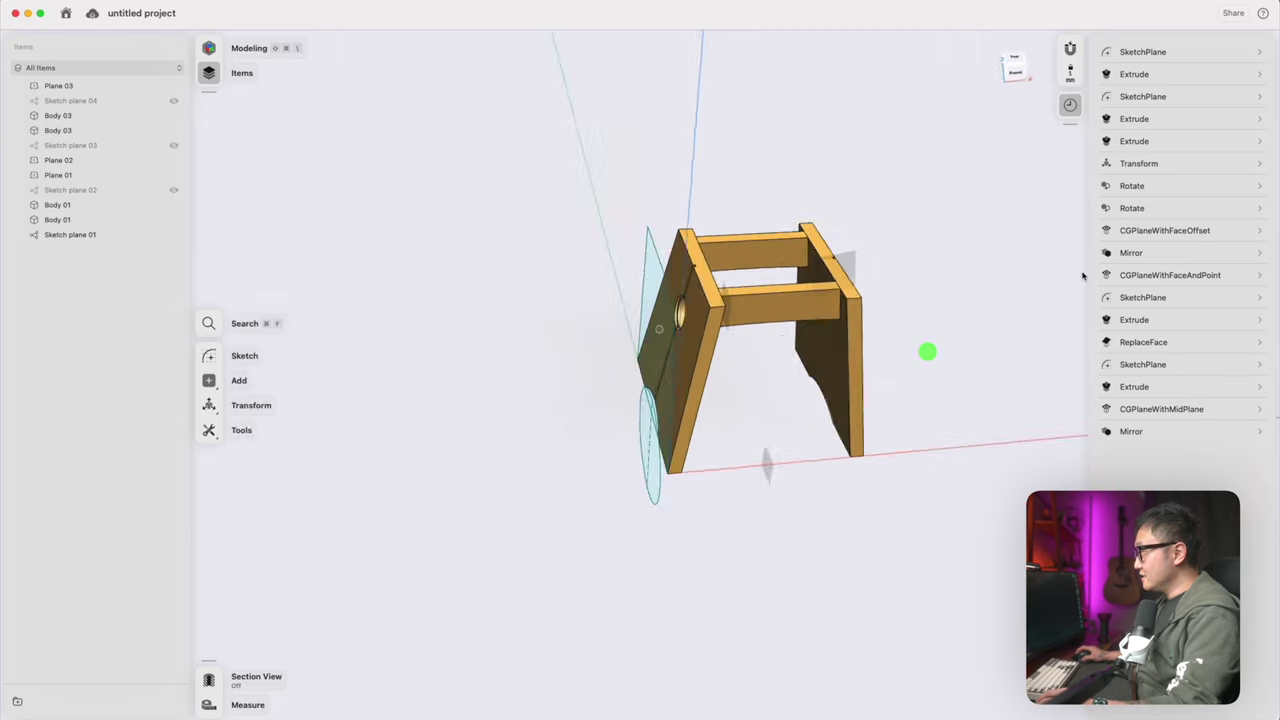
left_click(1206, 166)
Rotate the leg panel to a slightly different tilt angle and close the Transform step
right_click_drag(654, 379, 649, 387)
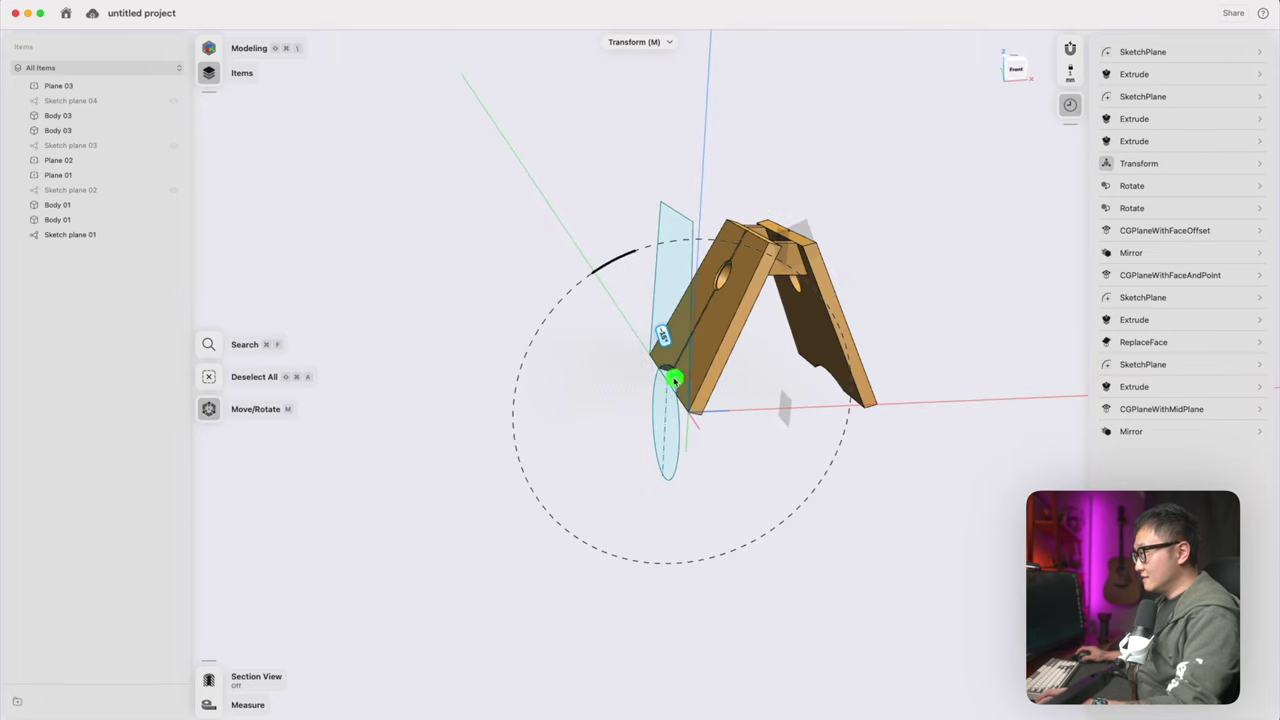
left_click_drag(666, 381, 660, 377)
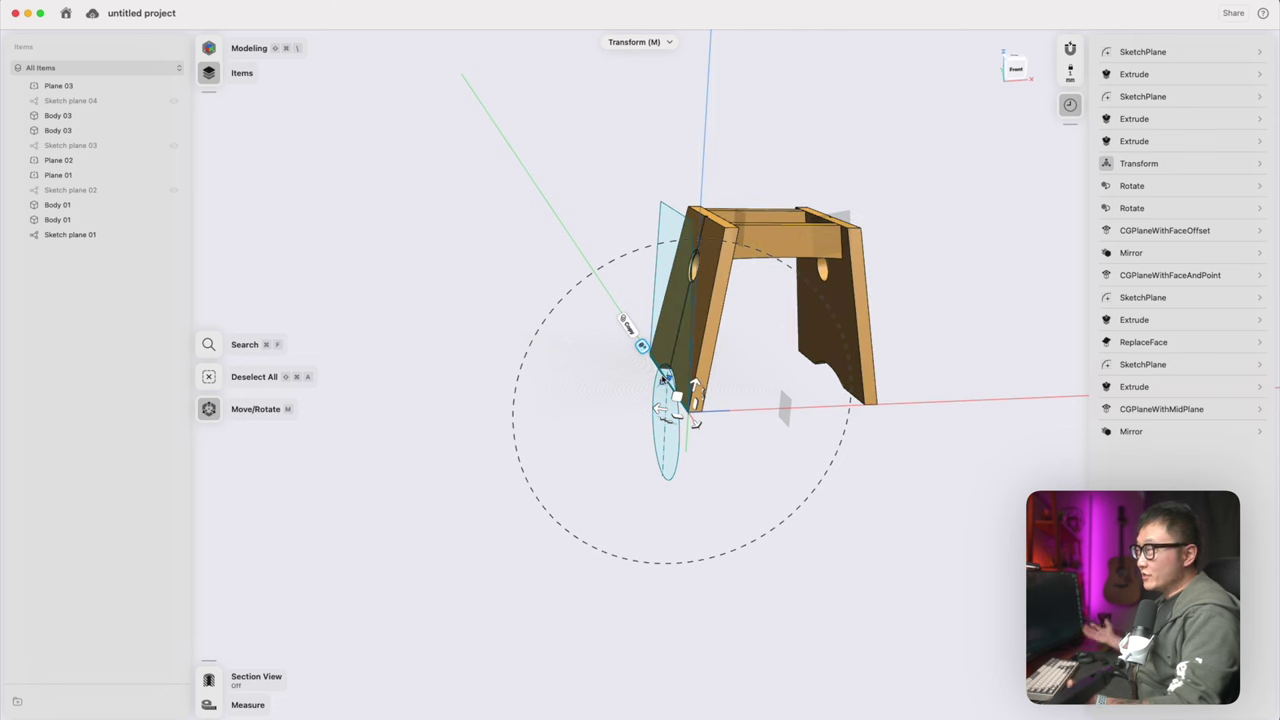
left_click(491, 381)
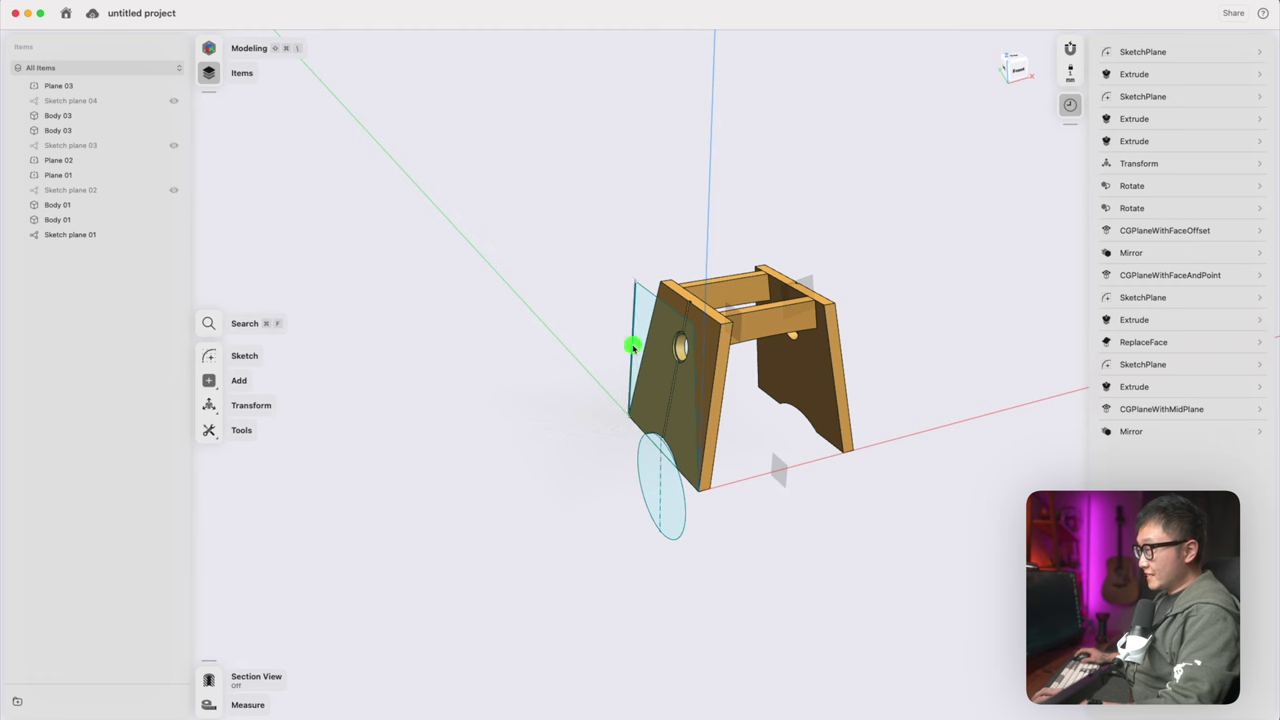
Update two dimensions in Sketch plane 01 and exit the sketch
double_click(633, 347)
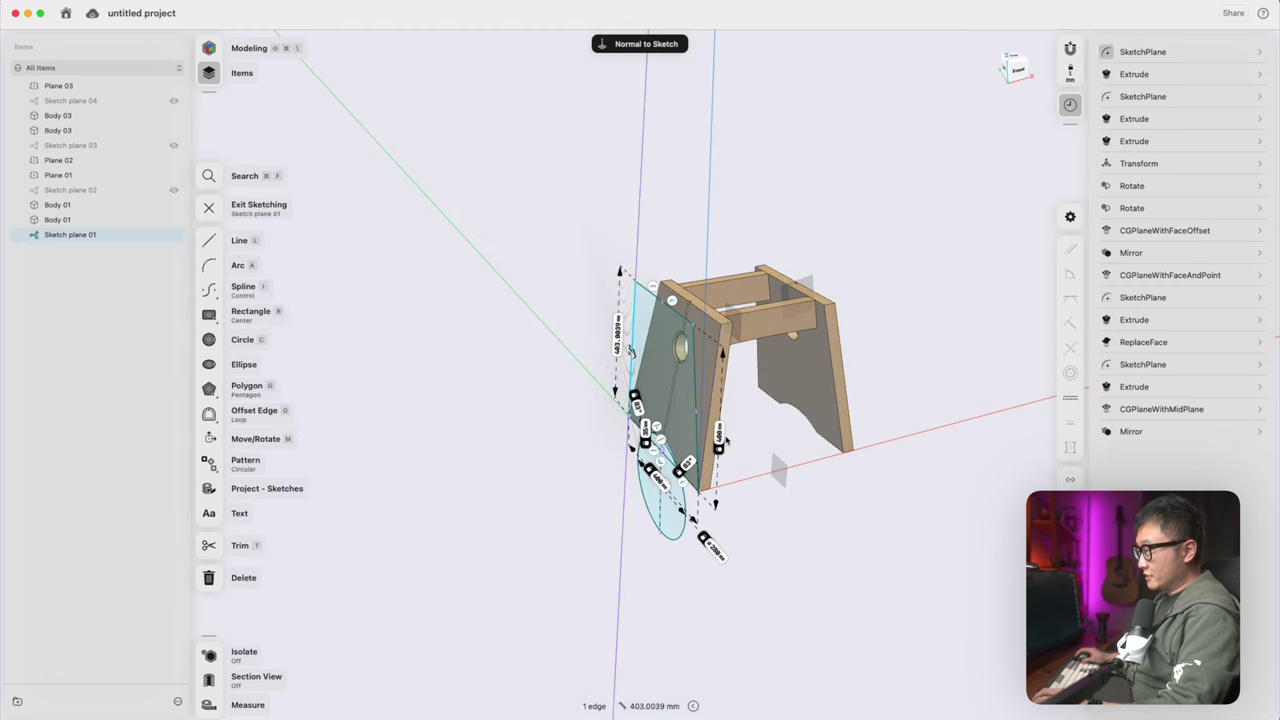
key("Return")
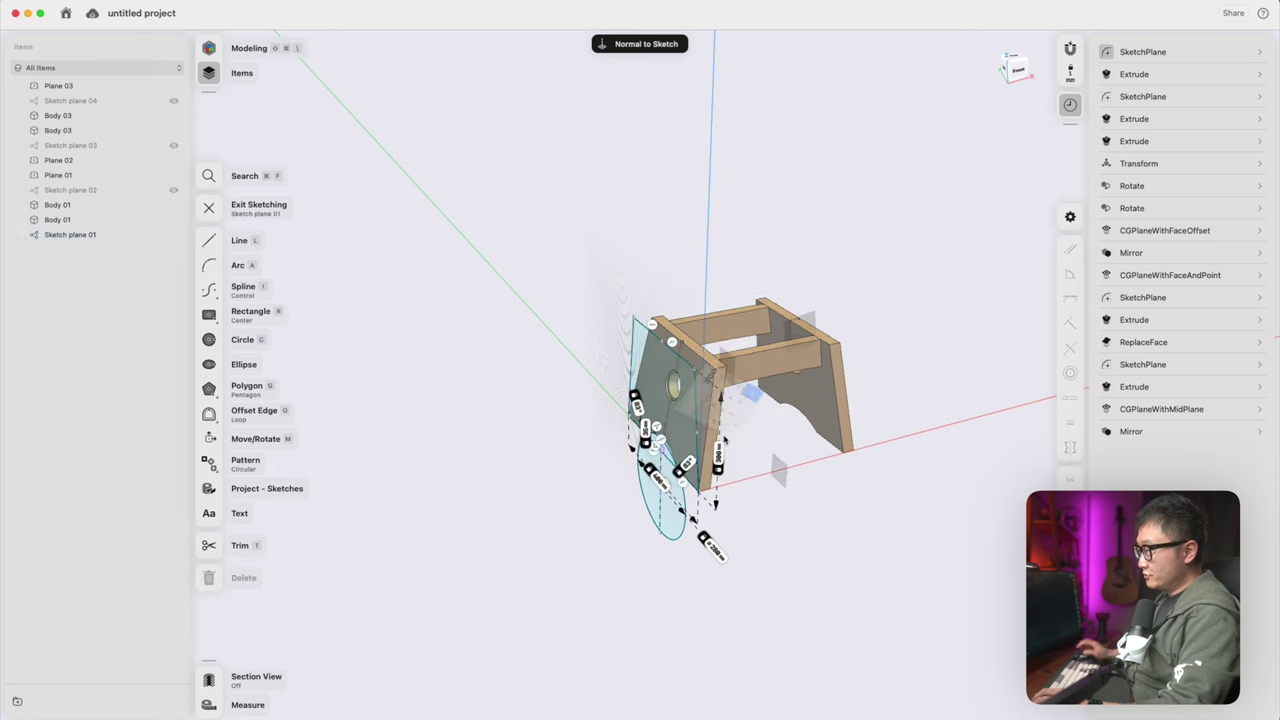
left_click(665, 487)
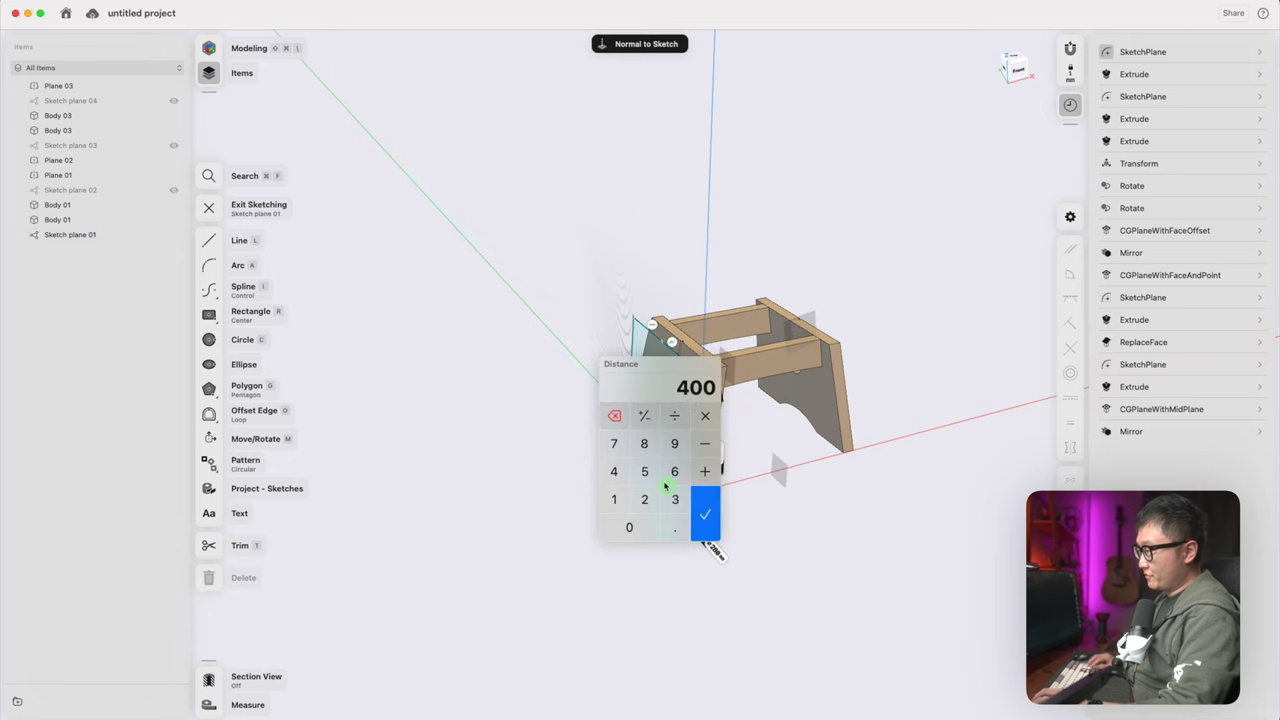
key("Return")
key("Escape")
Select the upper crossbar's top face and start a new sketch on it
mouse_move(486, 417)
right_mouse_down()
mouse_move(766, 411)
mouse_move(728, 400)
right_mouse_up()
left_click(728, 400)
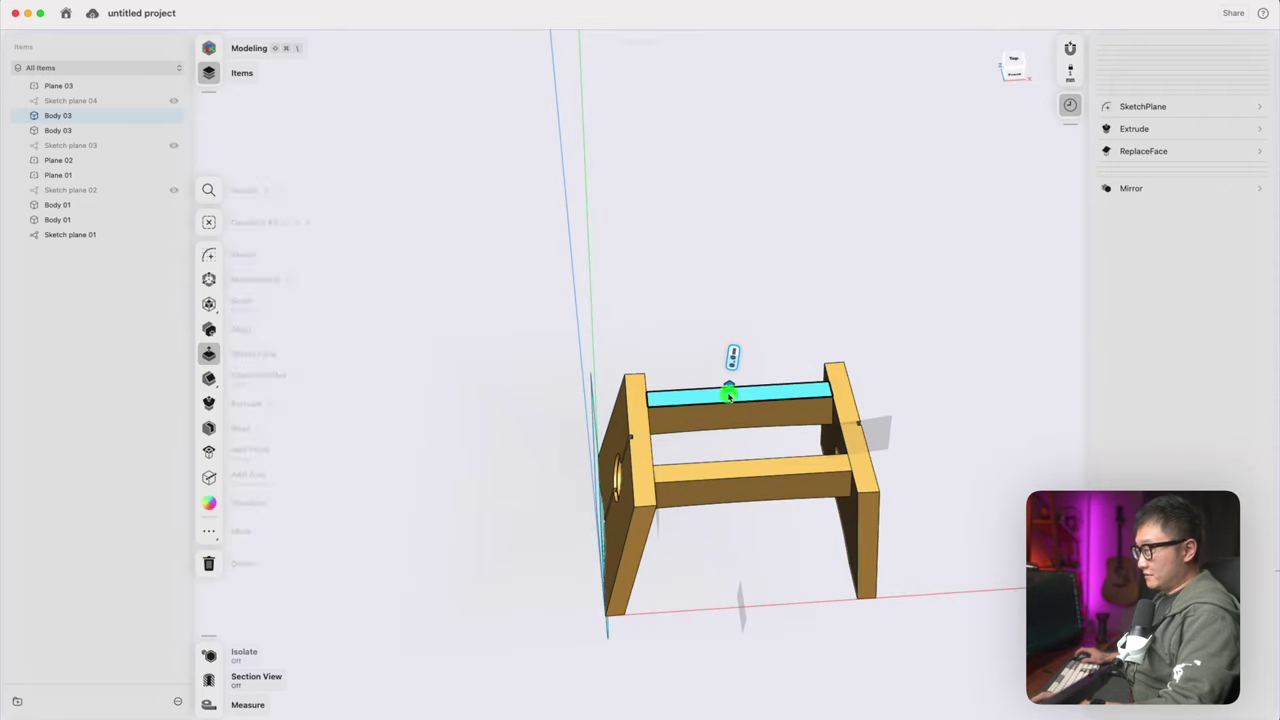
left_click(238, 255)
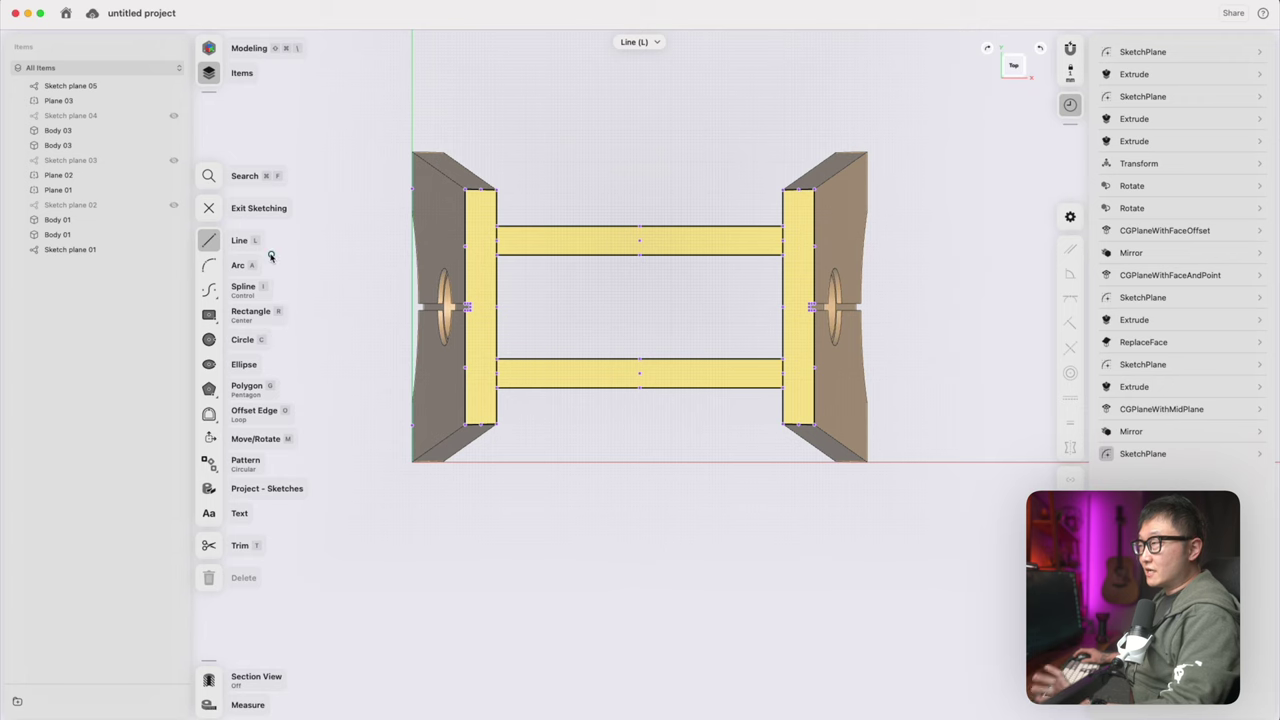
Draw a 327.494 mm midpoint-to-midpoint line between the end panels, then begin a vertical line across the crossbars
scroll(520, 295, "up", 5)
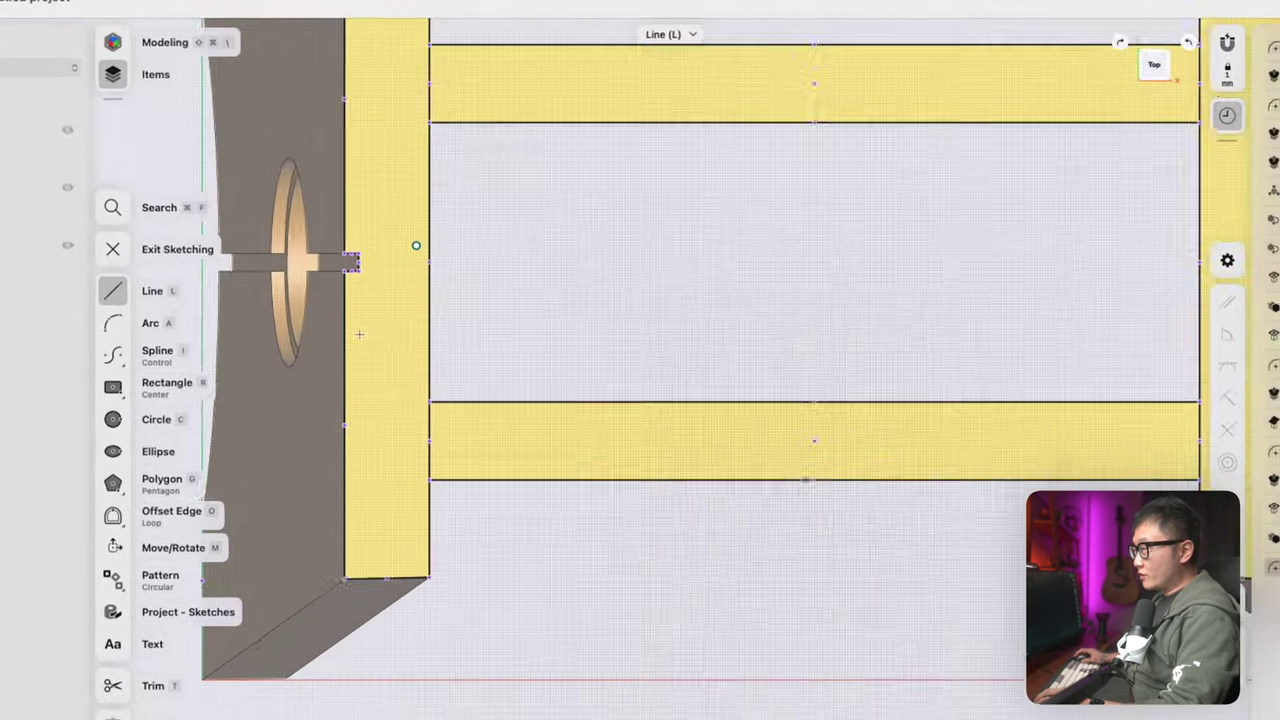
left_click(361, 252)
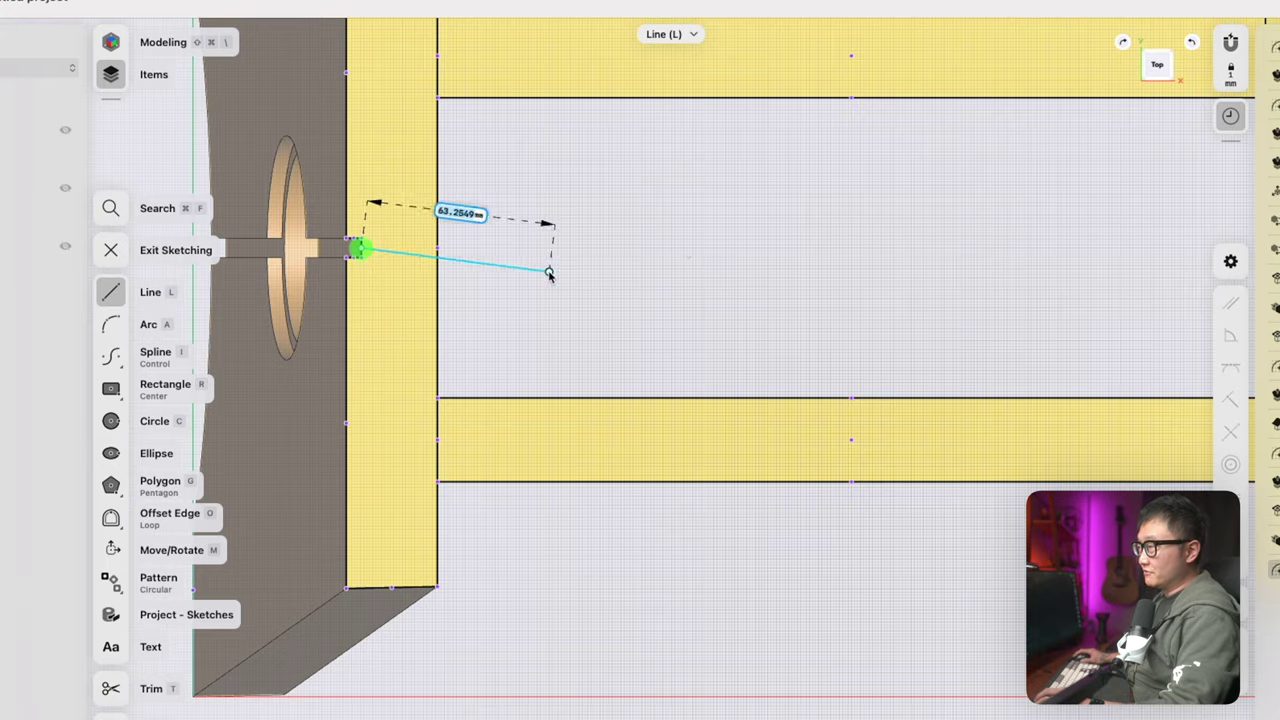
scroll(806, 260, "right", 10)
scroll(817, 285, "up", 3)
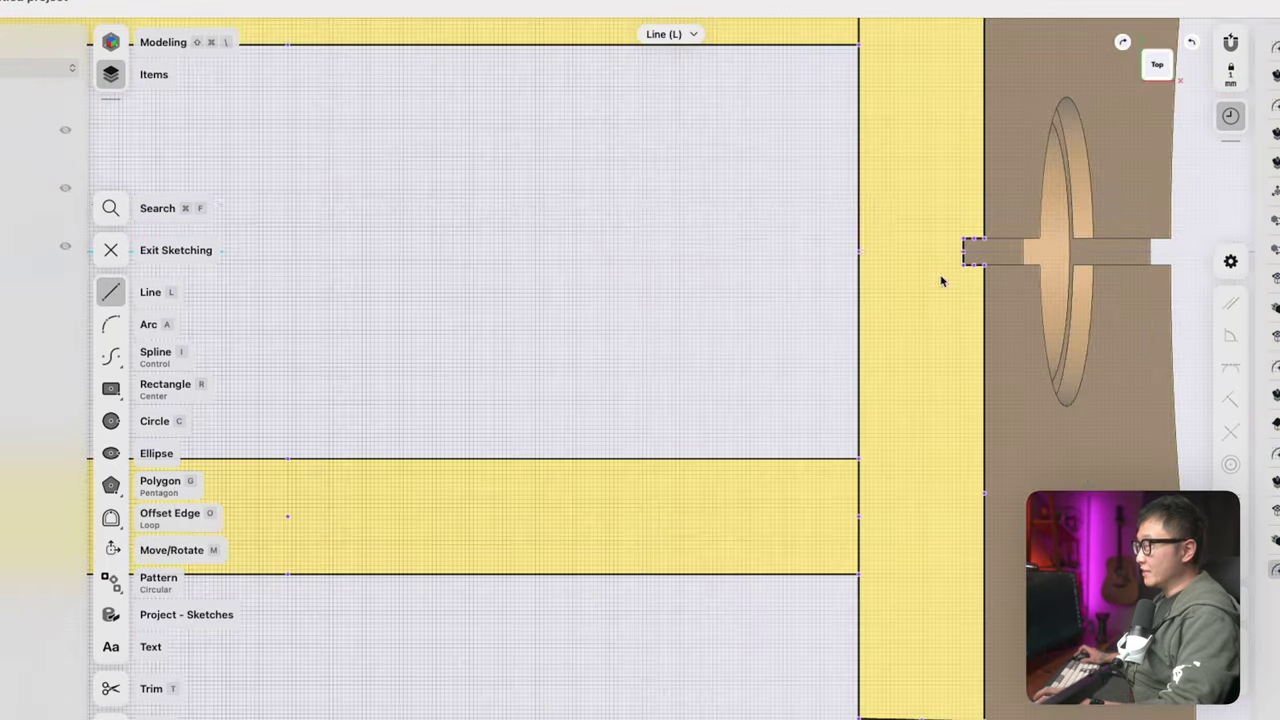
left_click(965, 257)
scroll(511, 298, "down", 5)
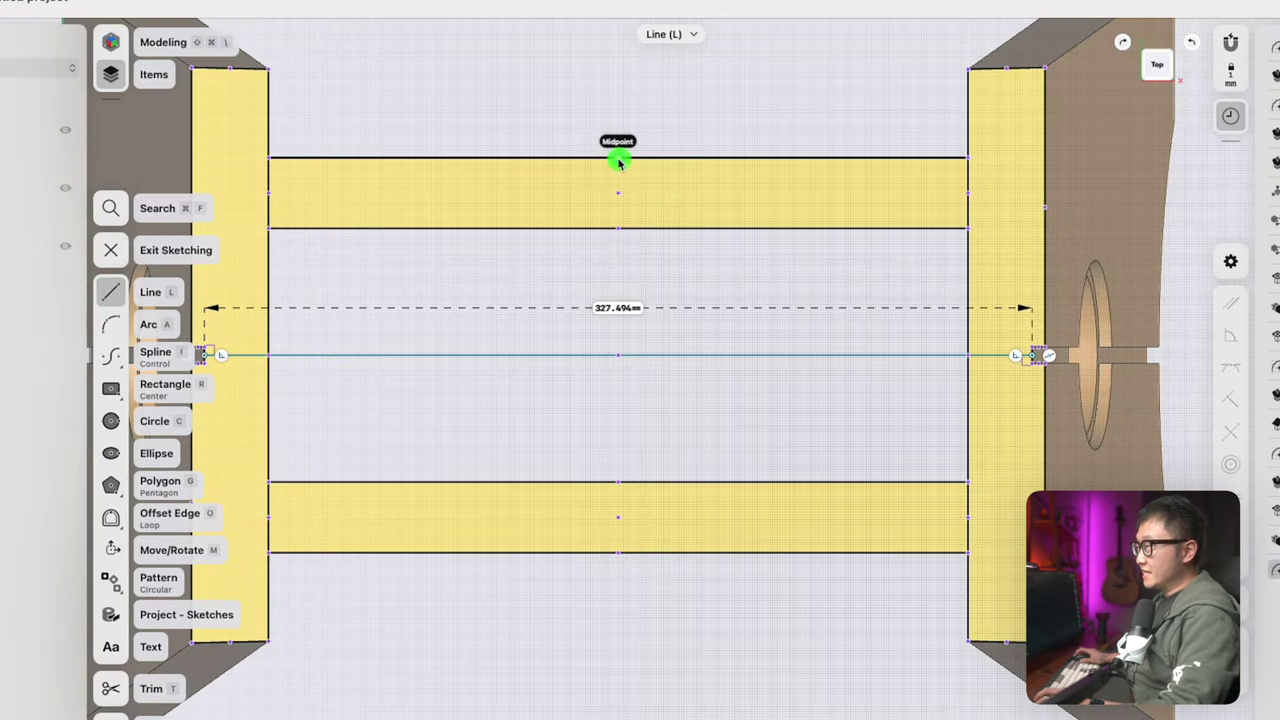
left_click(618, 164)
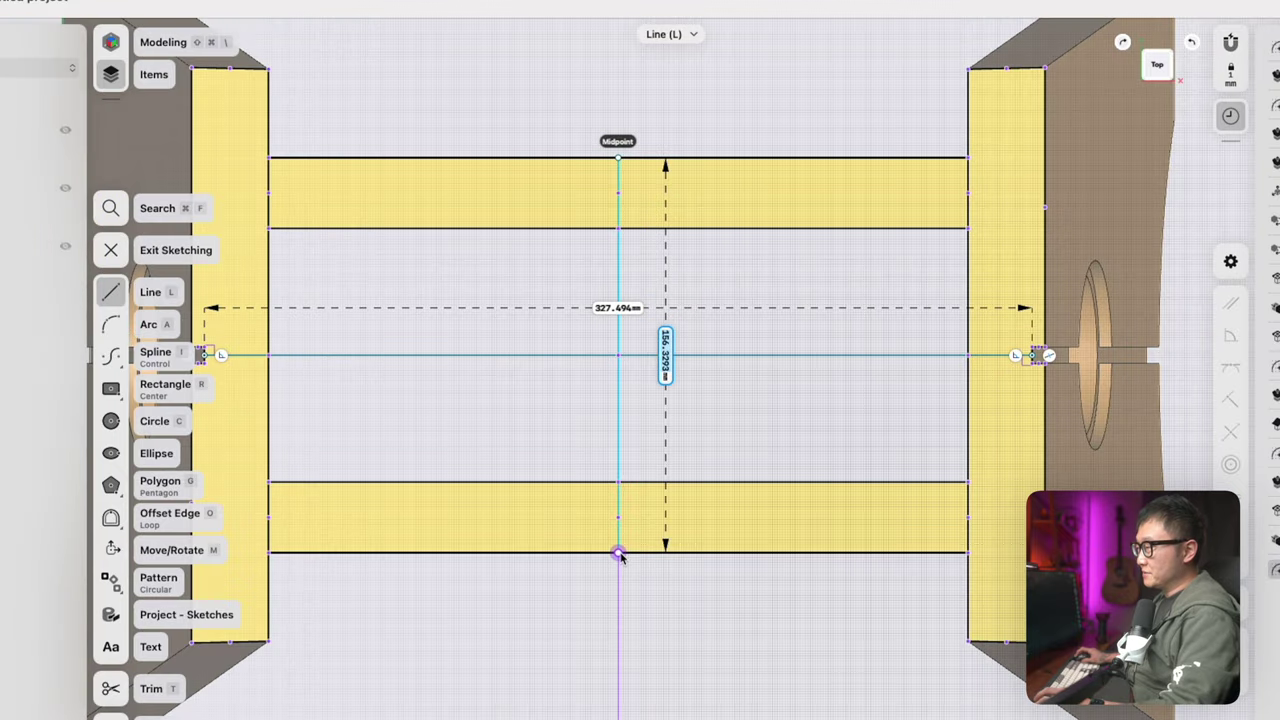